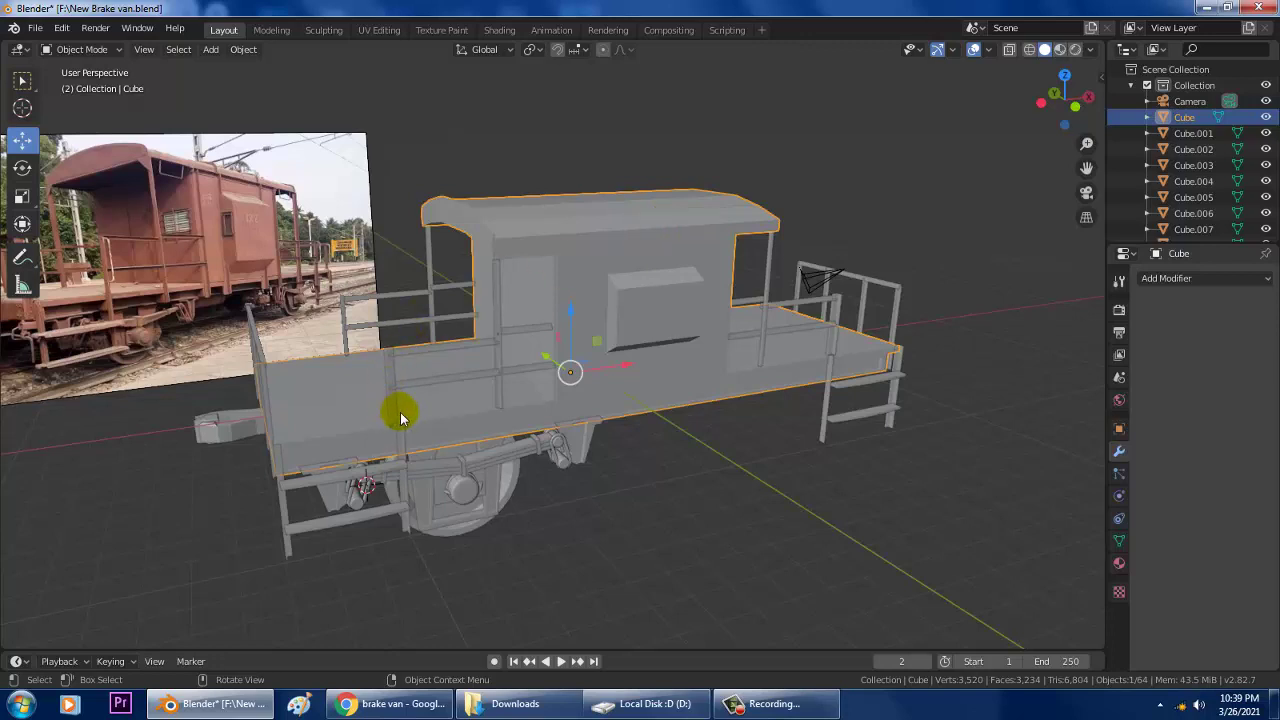
Step: Examine the brake van model and compare its undercarriage with the wheel area in the reference photo
scroll(400, 409, "up", 2)
scroll(562, 371, "up", 2)
scroll(600, 360, "down", 4)
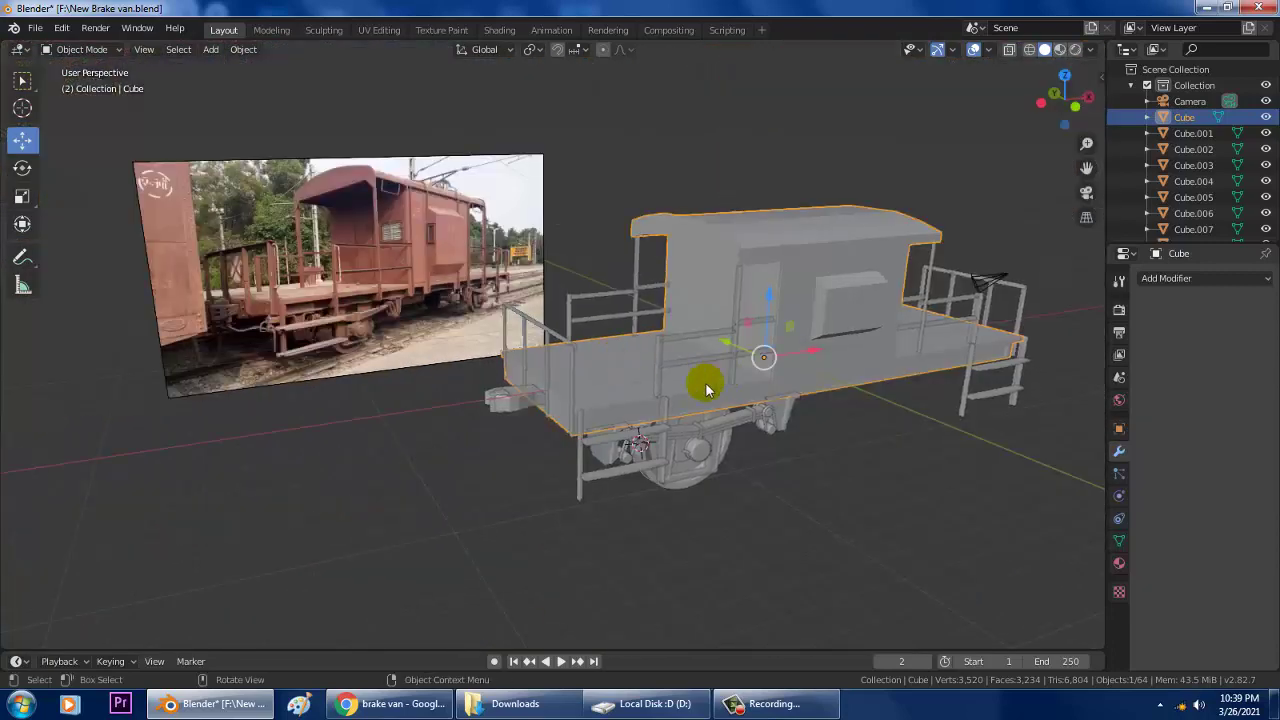
scroll(560, 380, "up", 4)
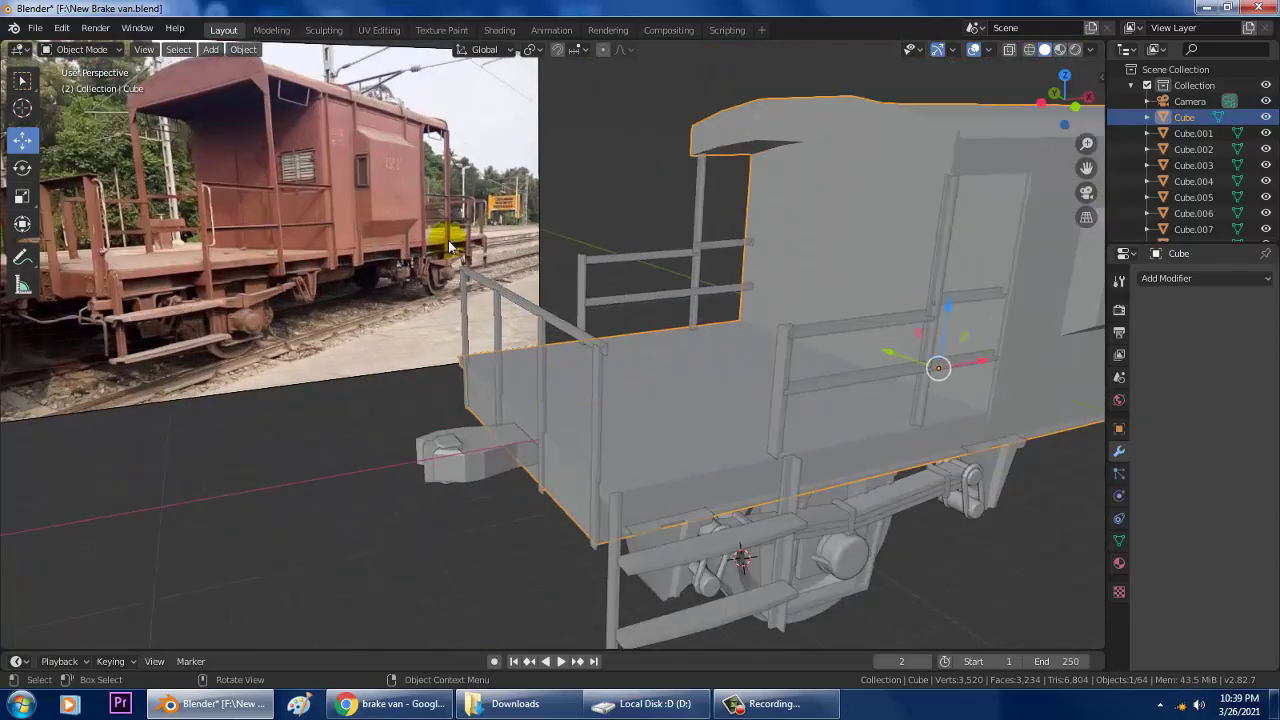
scroll(255, 323, "up", 1)
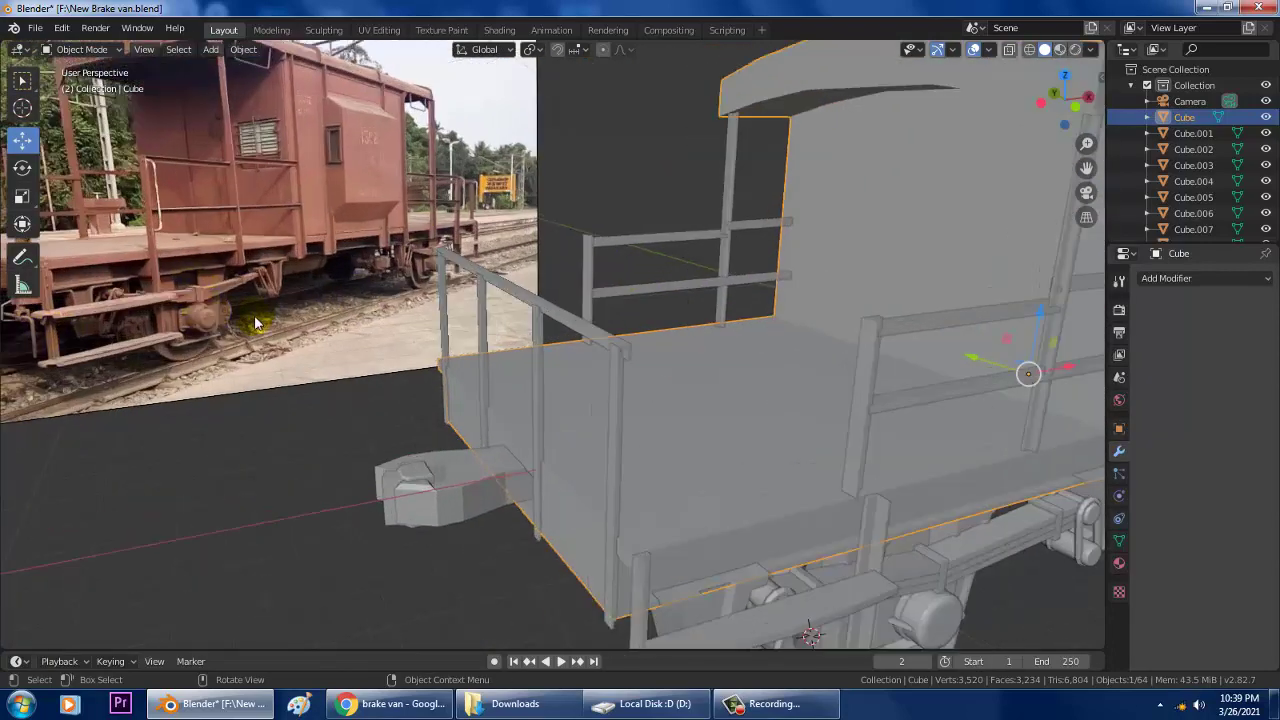
middle_click_drag(343, 366, 594, 354)
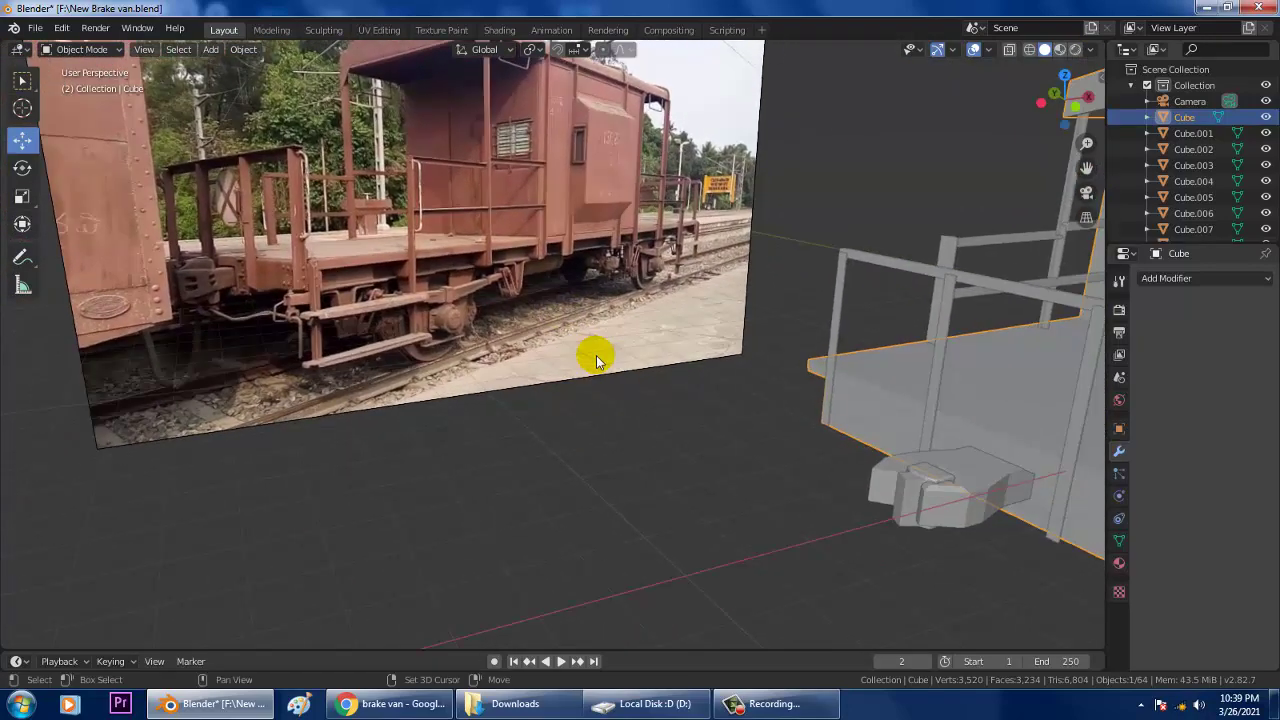
scroll(304, 376, "up", 2)
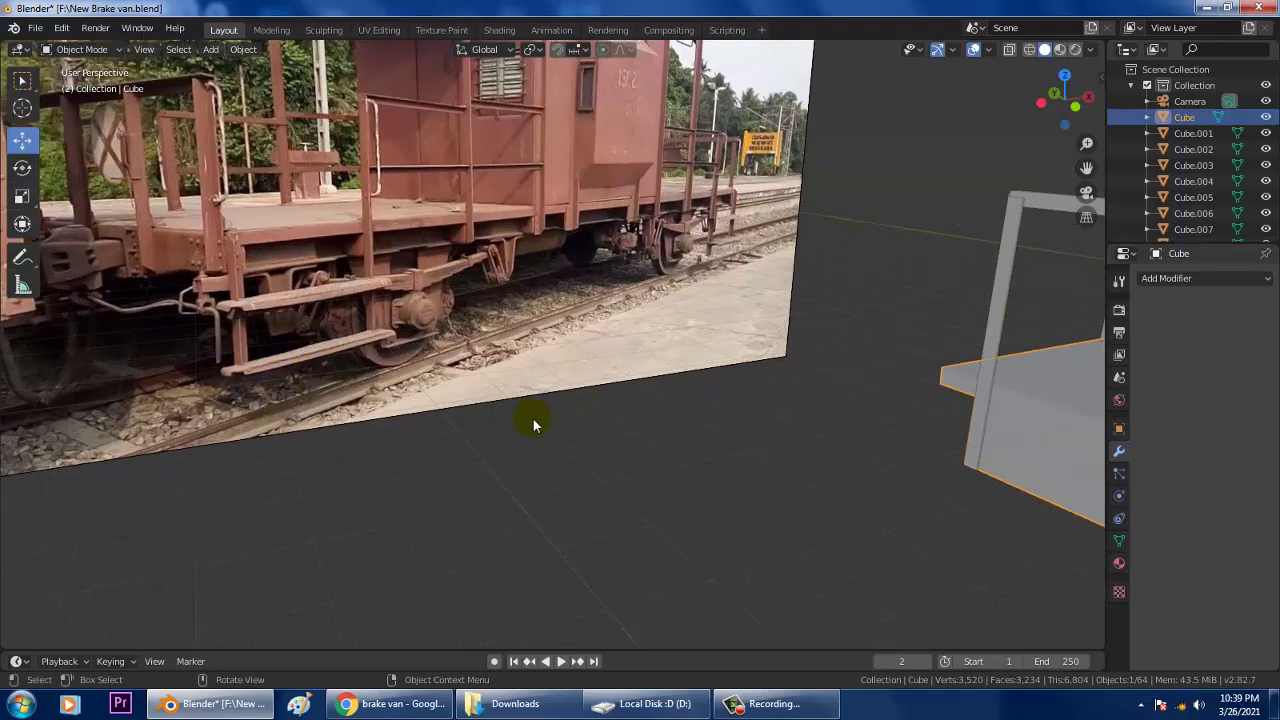
middle_click_drag(530, 427, 198, 372)
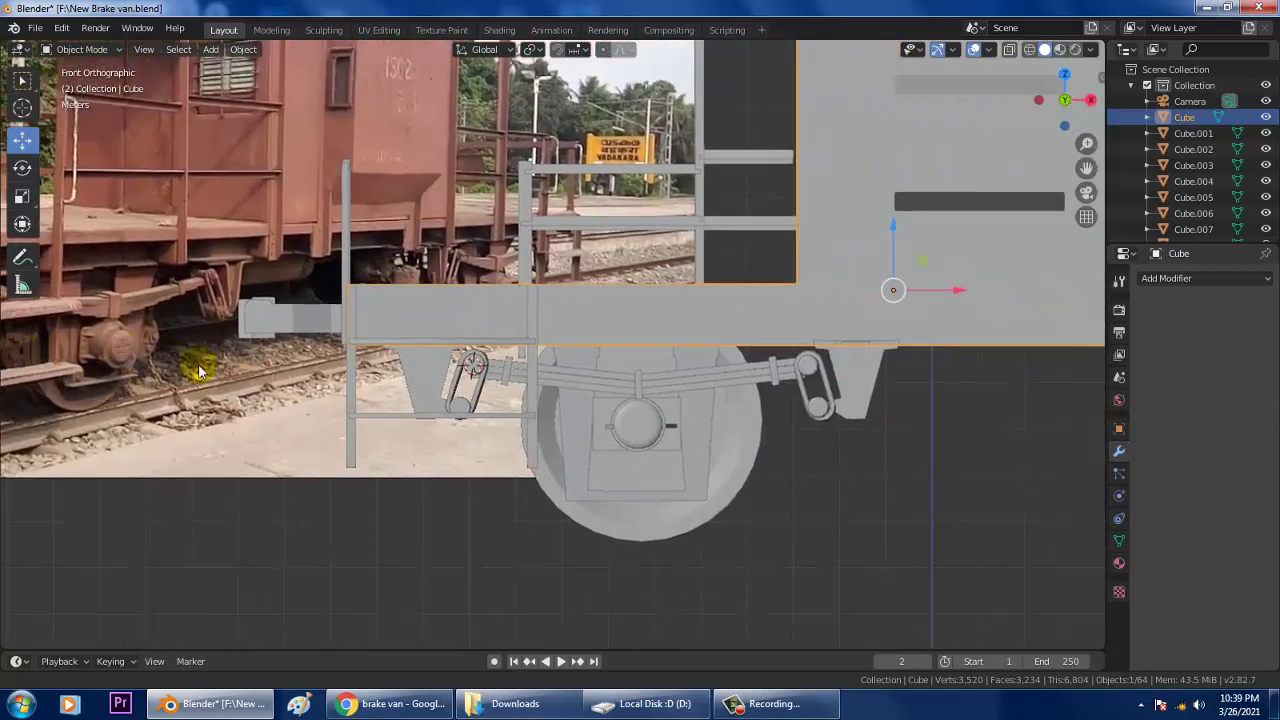
Step: Add a cube in the front view near the spring hanger and lower it about 2.24 m along Z
middle_click_drag(309, 400, 808, 371, "shift")
scroll(440, 338, "up", 3)
middle_click_drag(615, 335, 156, 336, "shift")
middle_click_drag(926, 396, 543, 374, "shift")
left_click(211, 49)
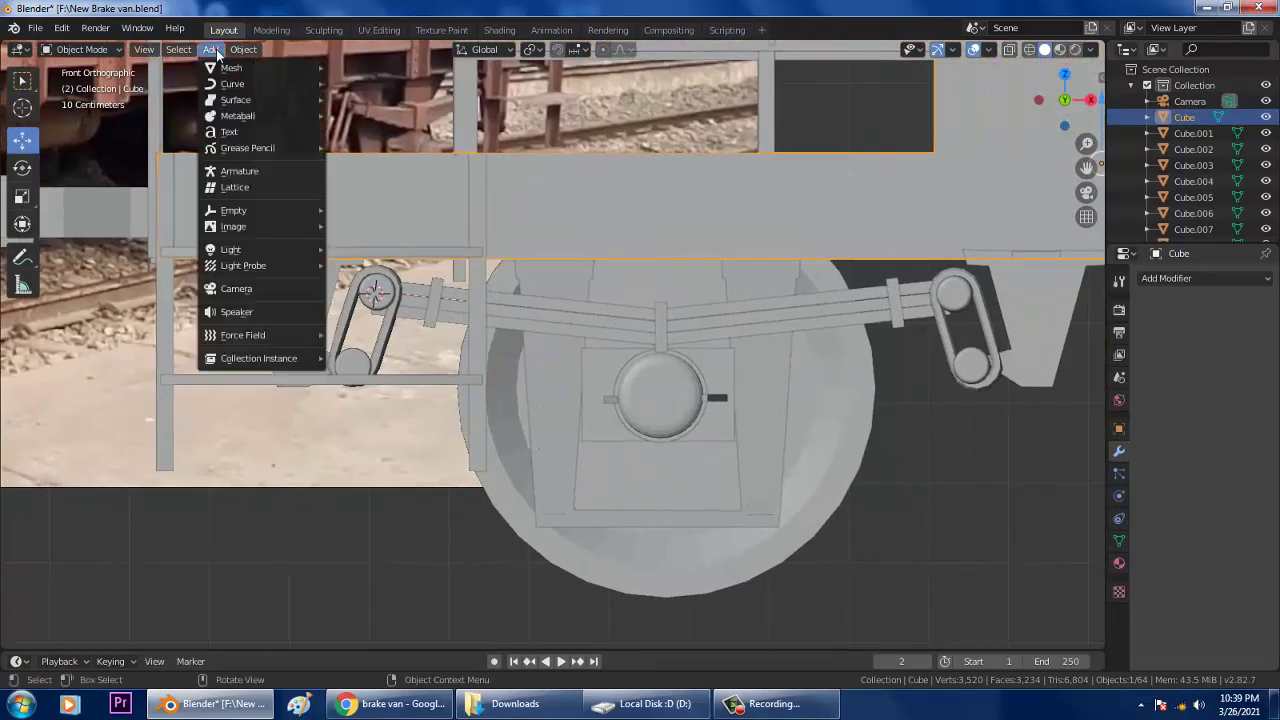
mouse_move(240, 67)
left_click(360, 83)
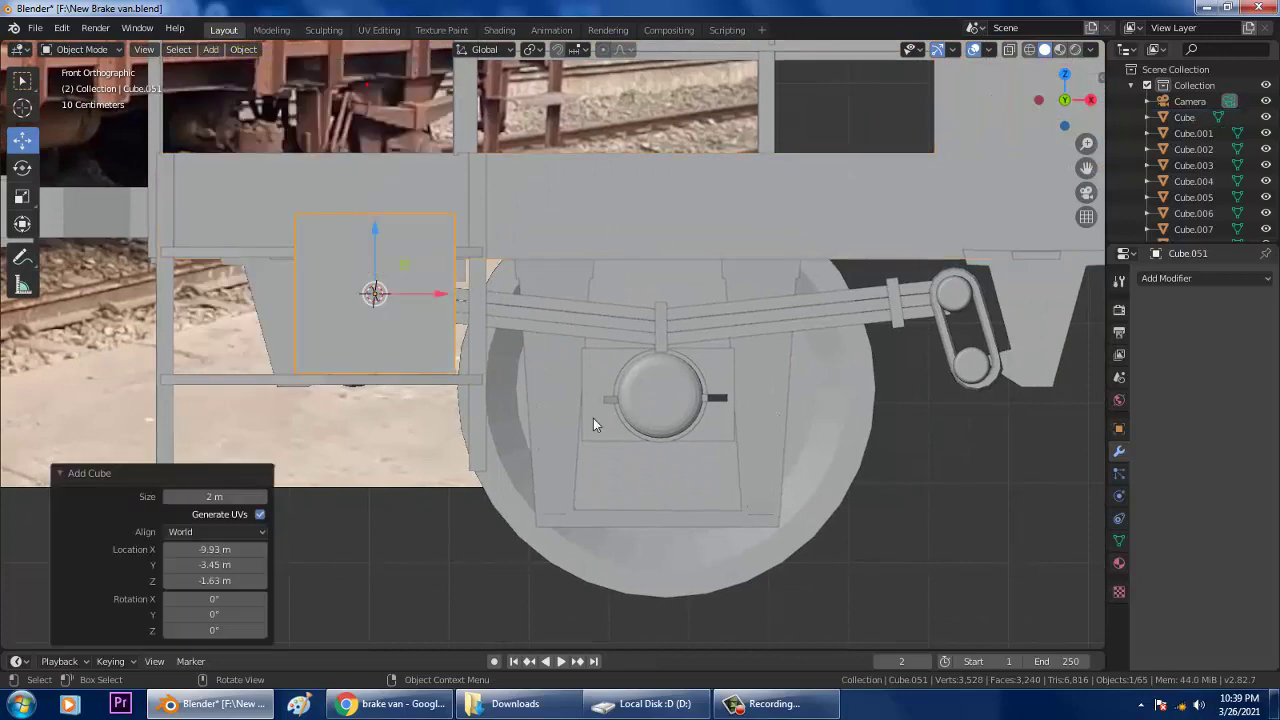
left_click_drag(371, 251, 405, 438)
Step: Scale the new cube along X to about 0.164 to make a thin upright block
key("s")
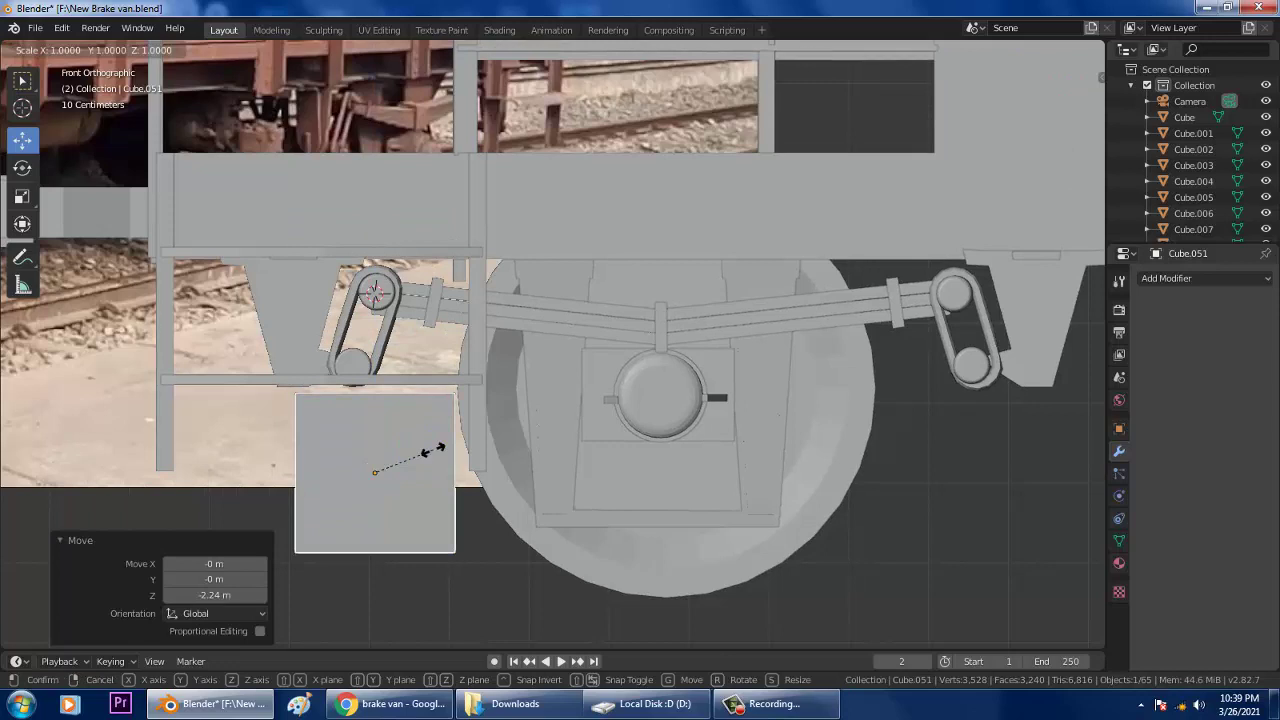
key("x")
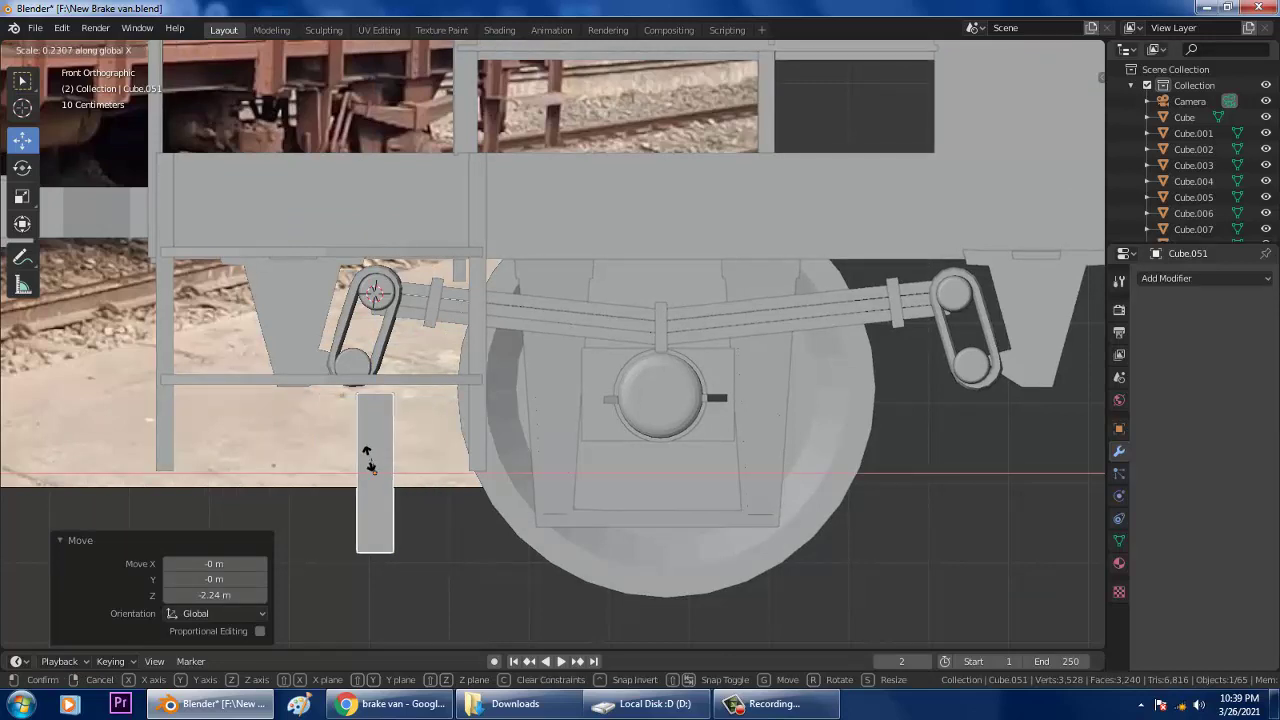
left_click(372, 462)
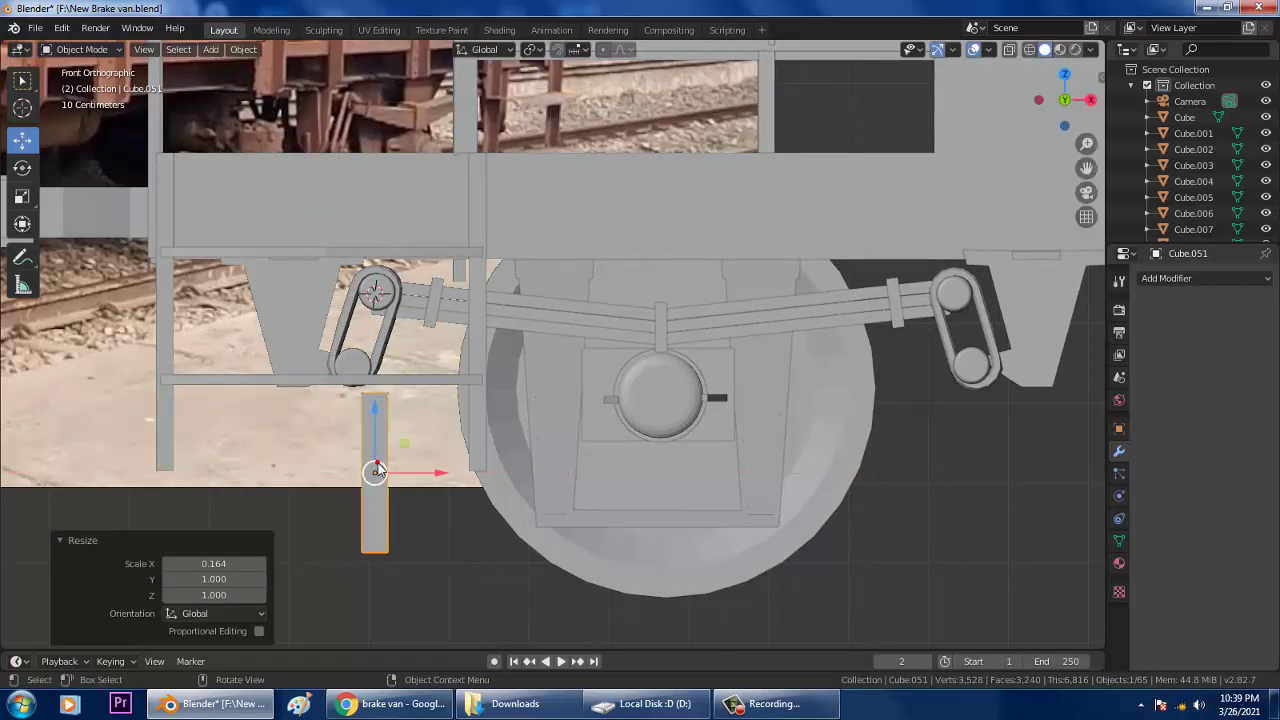
Step: Resize the block along its depth and move it about 1.75 m along Y under the van
middle_click_drag(474, 444, 820, 451)
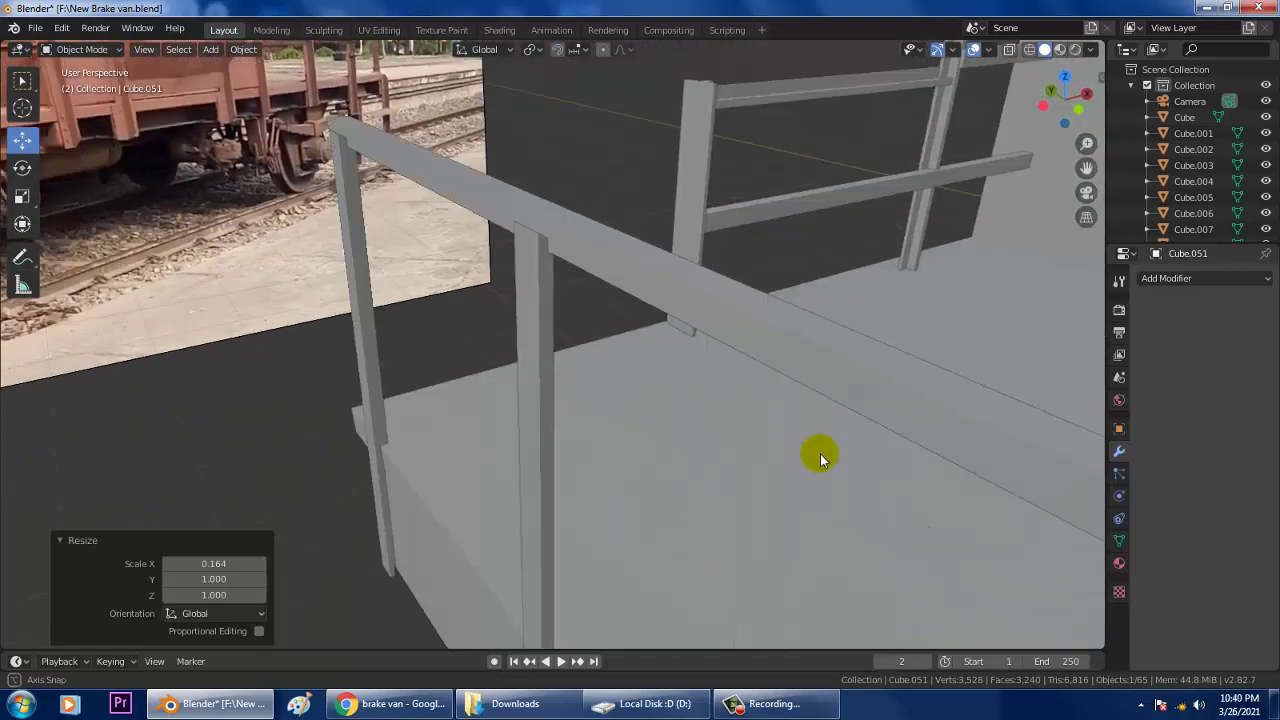
scroll(832, 430, "down", 11)
scroll(745, 490, "up", 5)
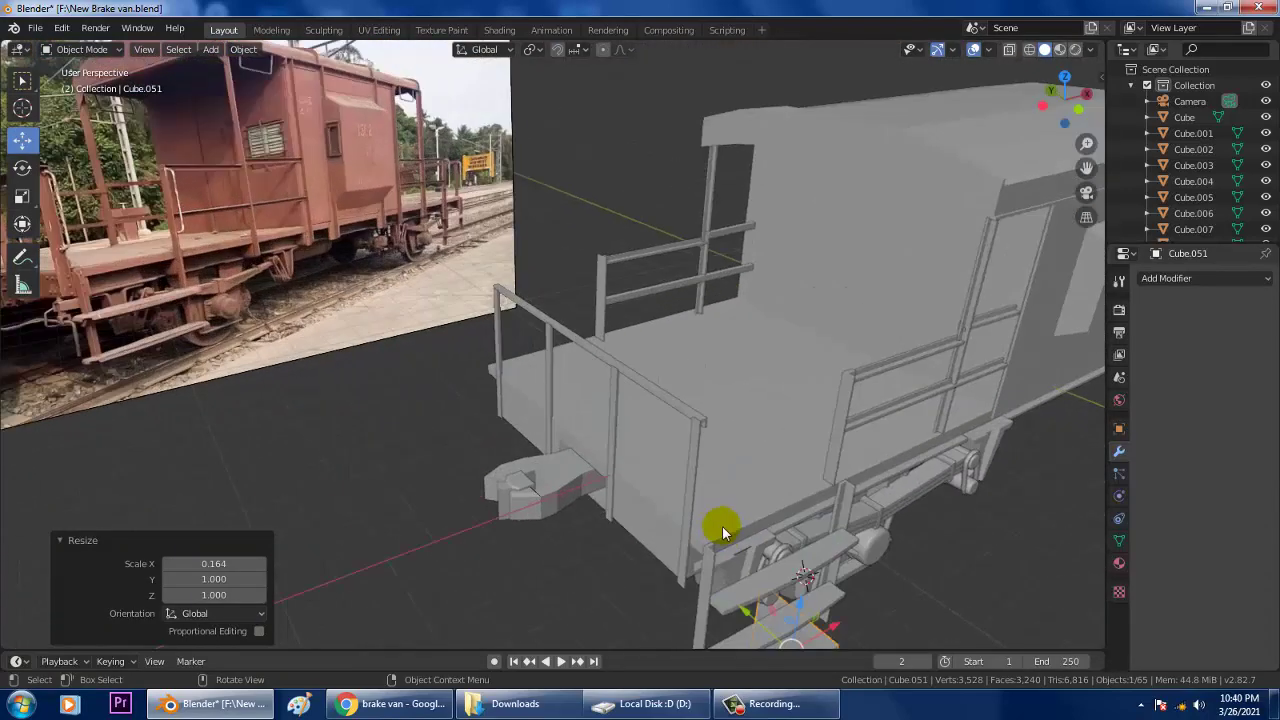
middle_click_drag(835, 486, 674, 292)
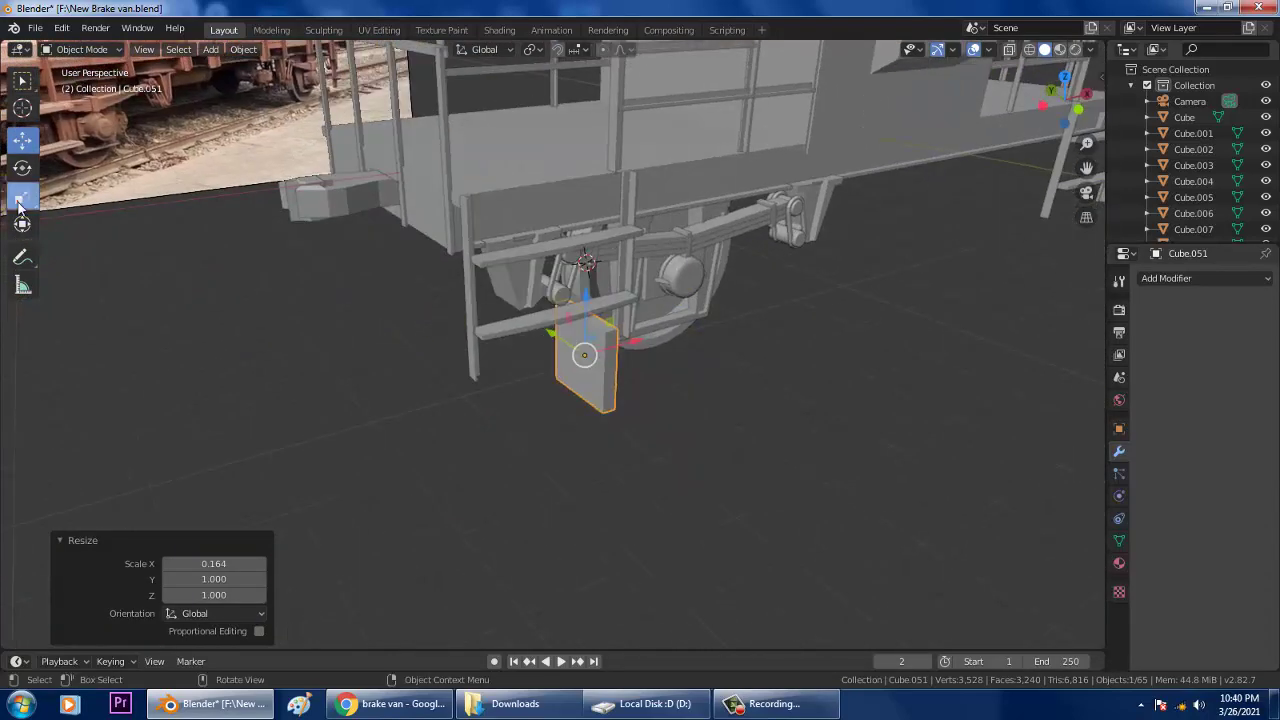
left_click(20, 203)
middle_click_drag(550, 290, 710, 390)
left_click_drag(686, 376, 637, 360)
left_click(22, 140)
left_click_drag(812, 430, 589, 330, "alt")
Step: Move the block about 0.9 m along X towards the wheel and raise it about 1.02 m along Z
scroll(589, 335, "up", 6)
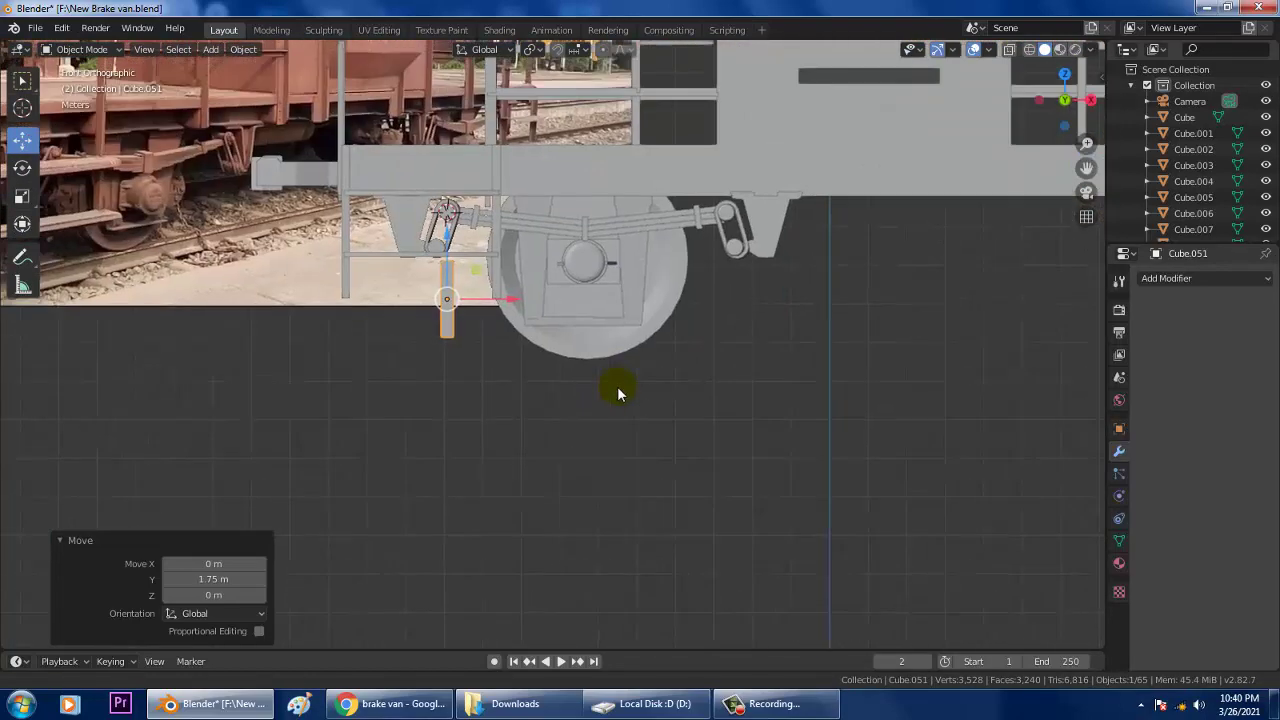
left_click_drag(326, 302, 413, 315)
middle_click_drag(591, 251, 962, 393, "shift")
middle_click_drag(333, 240, 321, 189, "shift")
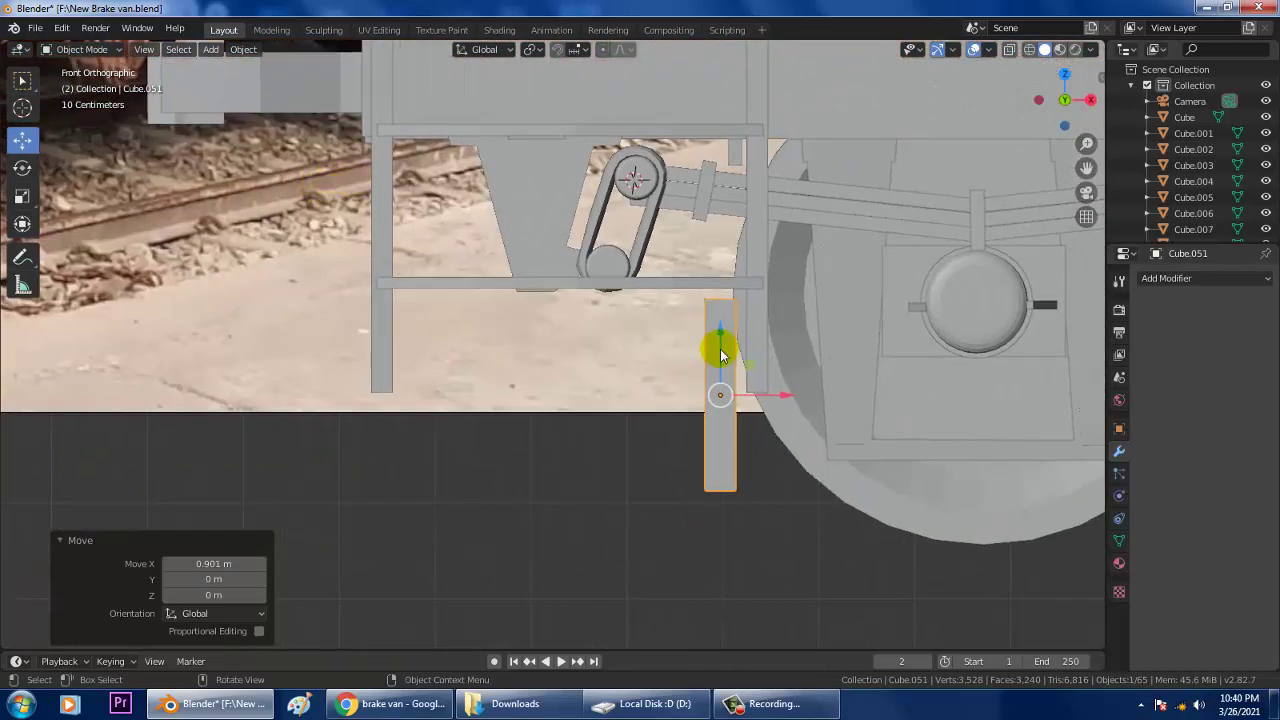
left_click_drag(720, 349, 721, 250)
middle_click_drag(734, 305, 623, 314, "shift")
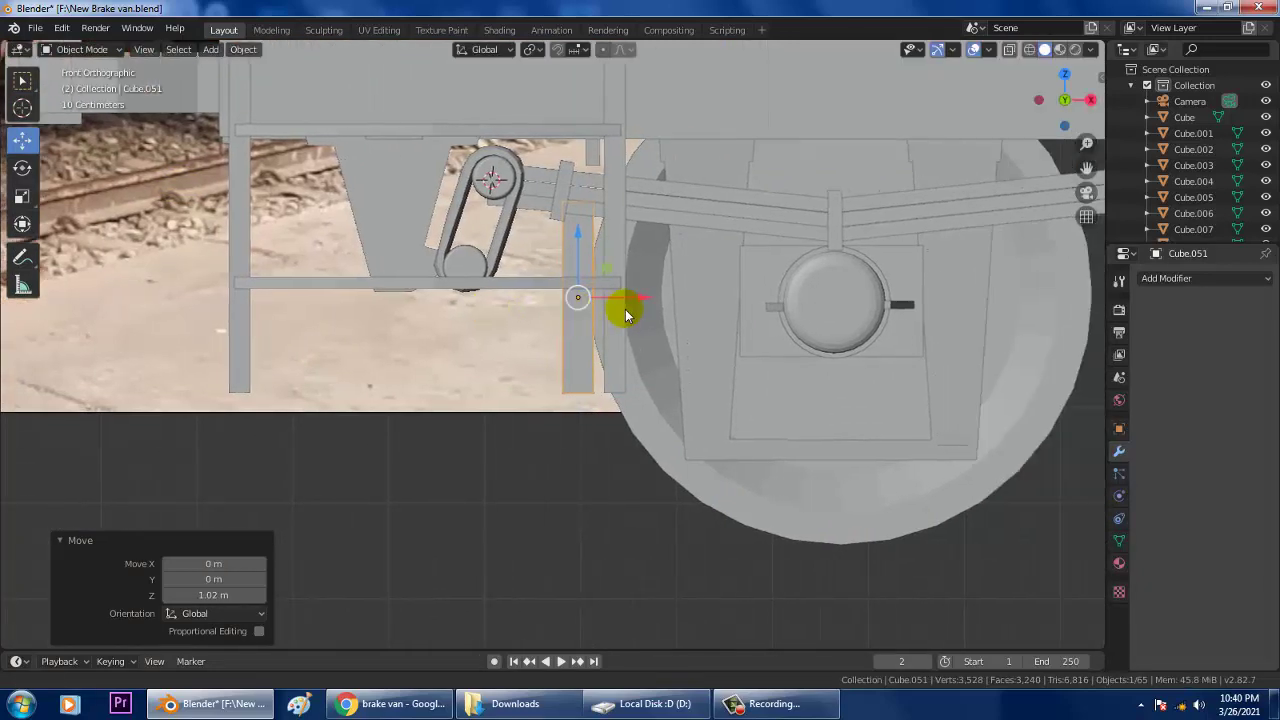
Step: Stretch the block along Z to about 1.13 times its height
scroll(623, 316, "up", 1)
left_click(22, 196)
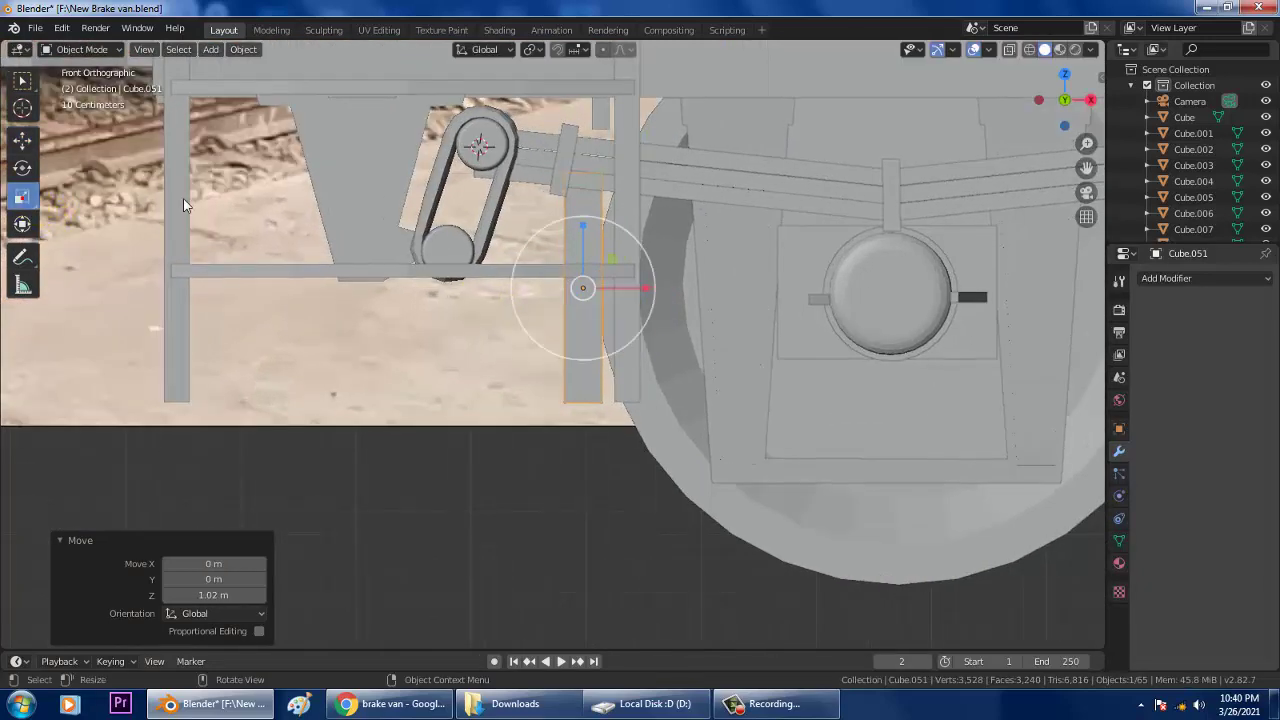
left_click_drag(582, 221, 581, 209)
key("w")
Step: Enter Edit Mode on the block and add a horizontal loop cut near its upper end, with a factor of about -0.562
left_click(80, 49)
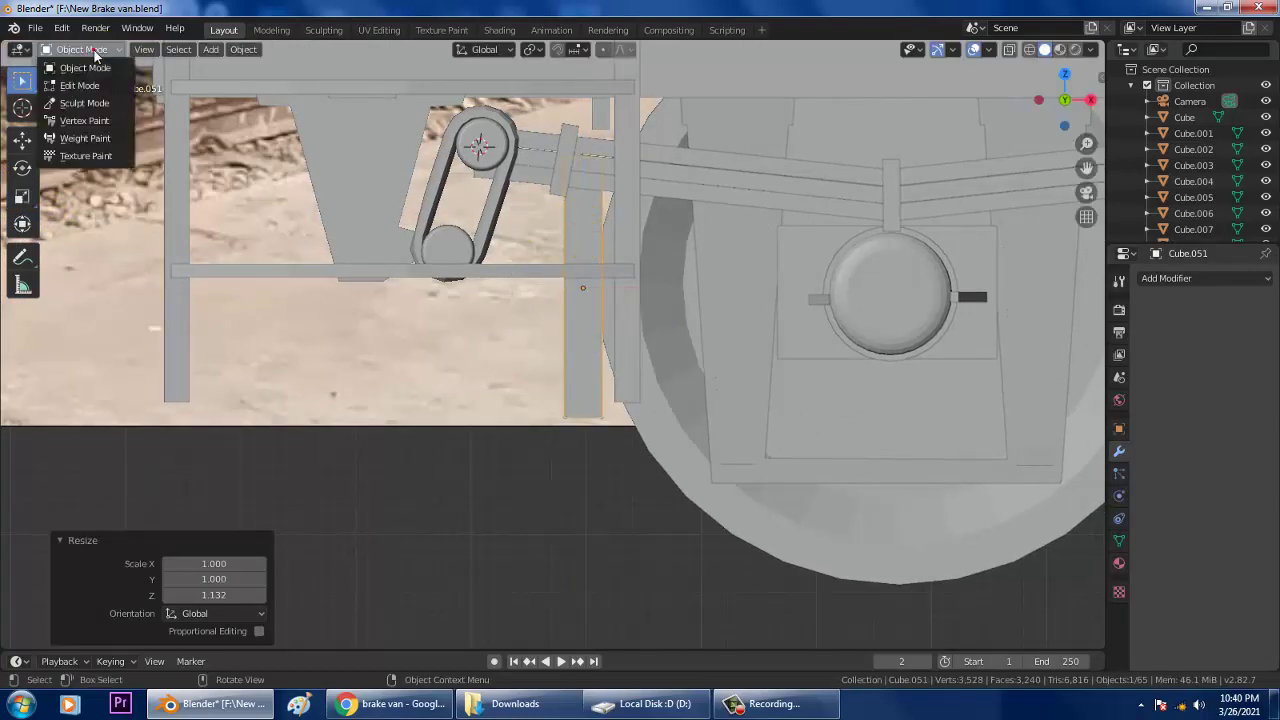
left_click(86, 83)
key("ctrl+r")
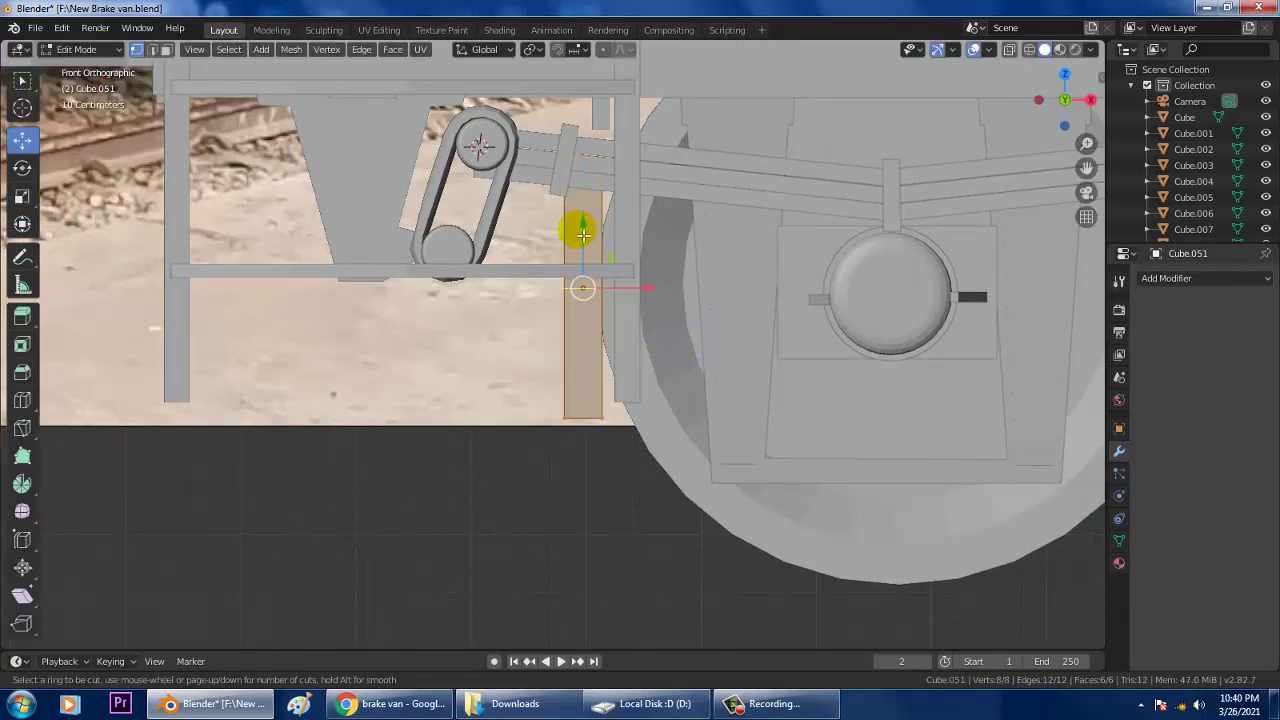
left_click(580, 222)
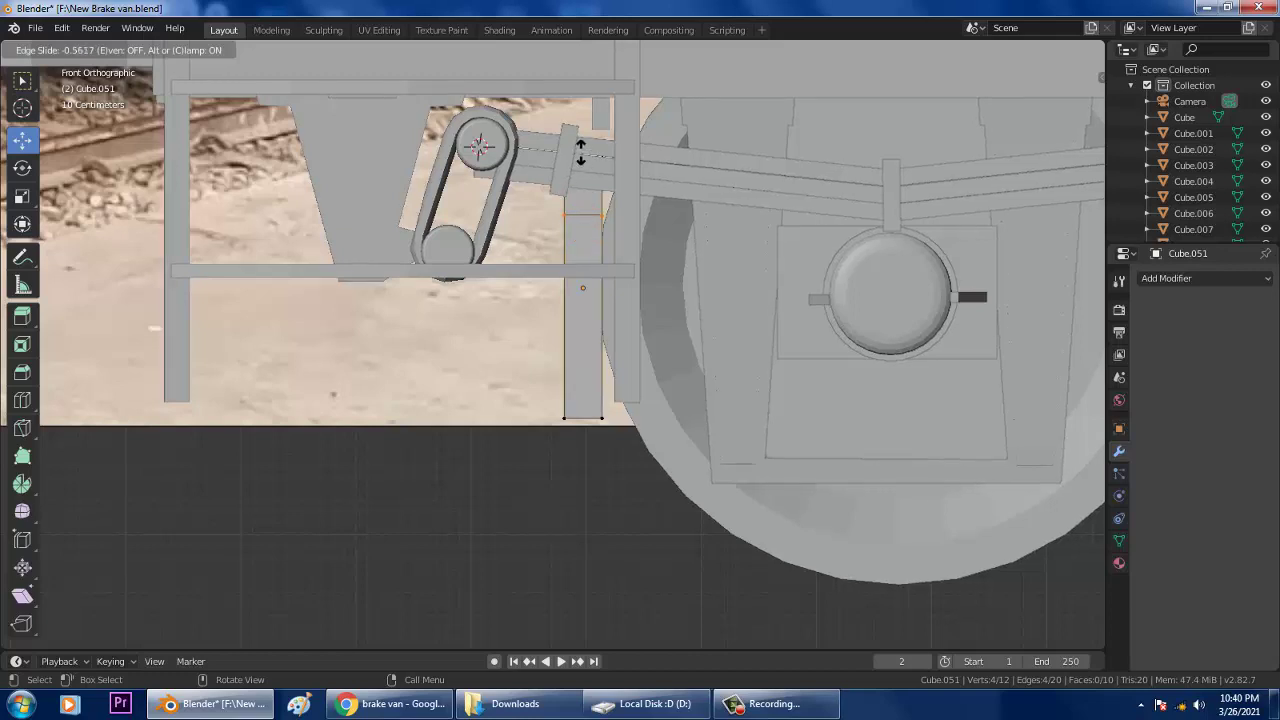
left_click(582, 154)
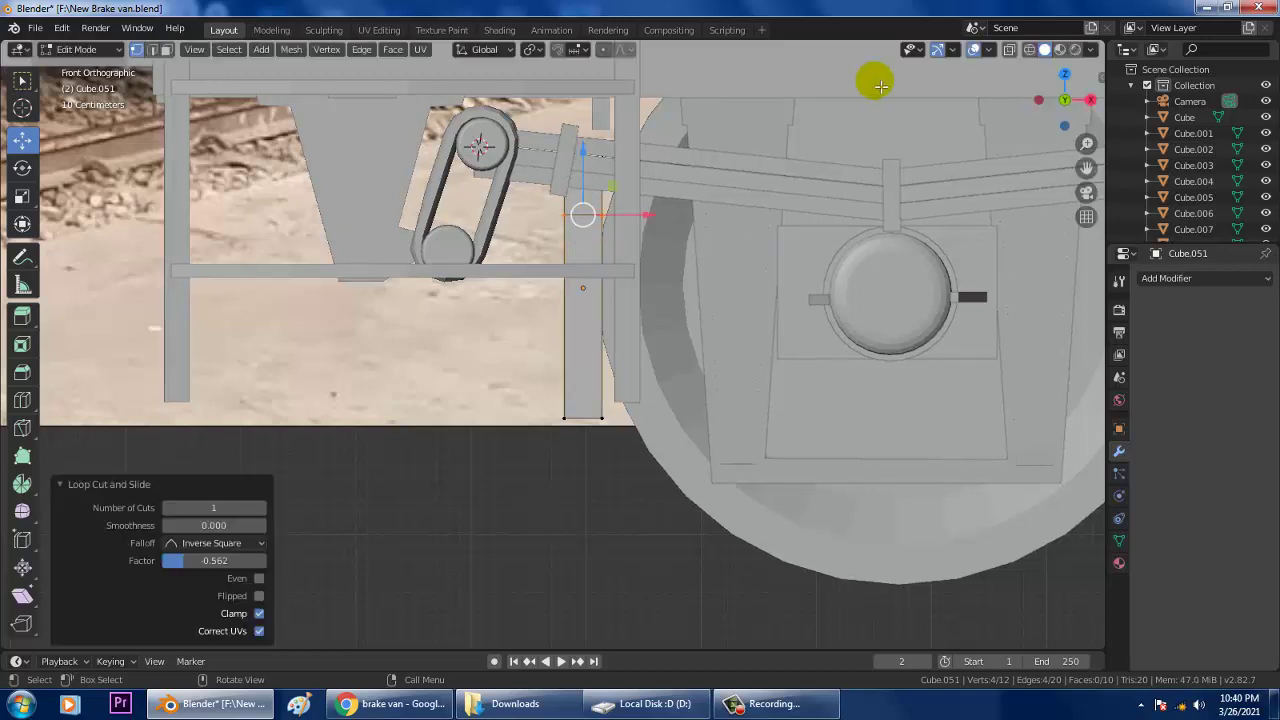
Step: Try the wireframe and rendered displays, and set the viewport to solid shading with X-ray turned on
left_click(1012, 50)
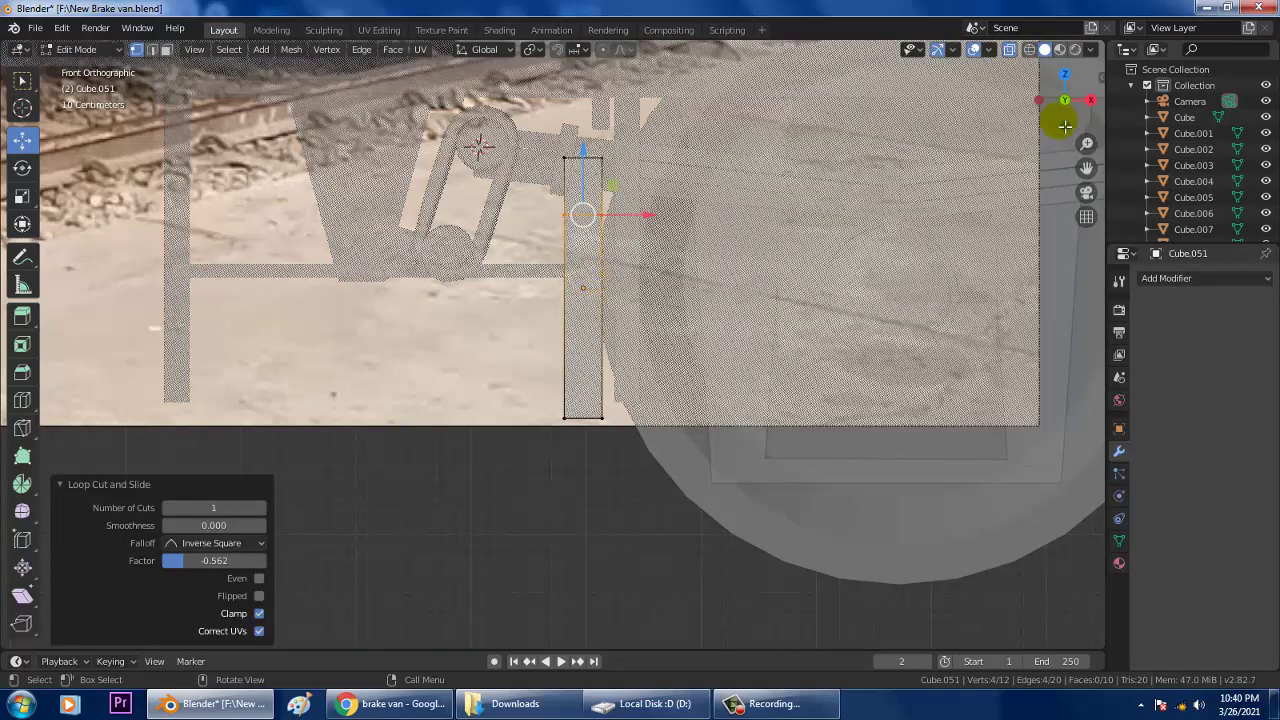
left_click(1034, 51)
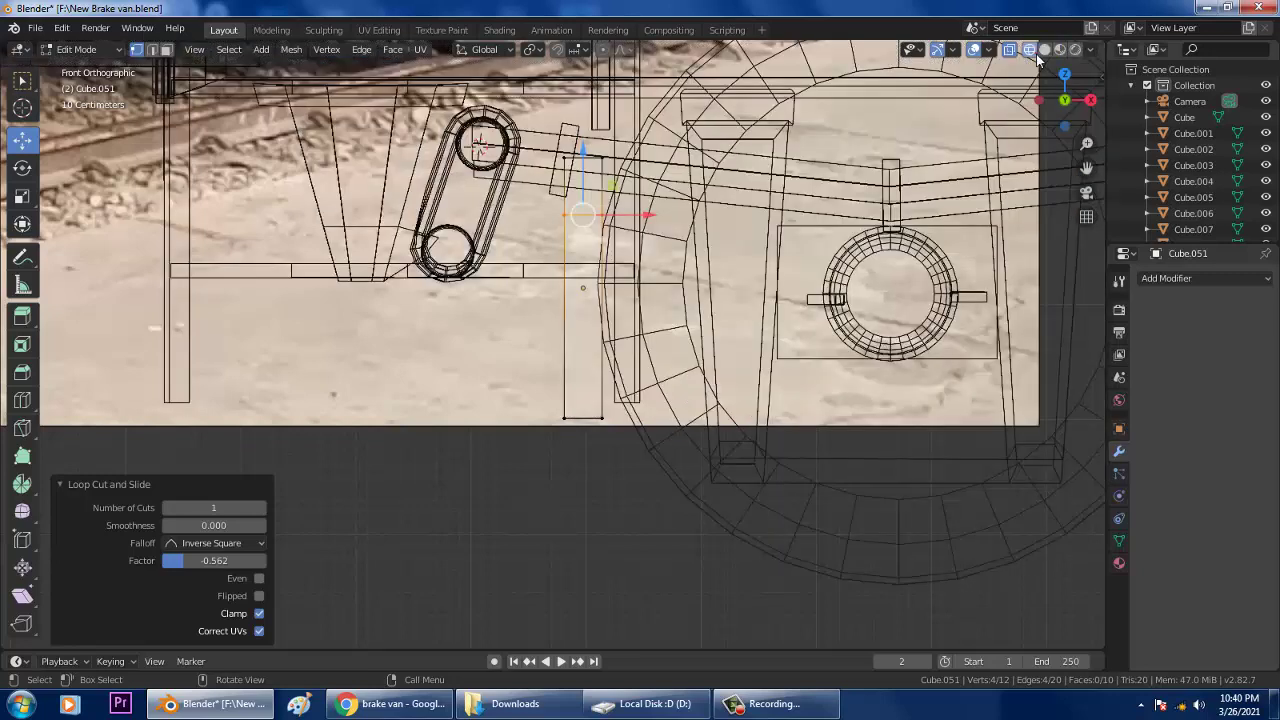
left_click(1019, 51)
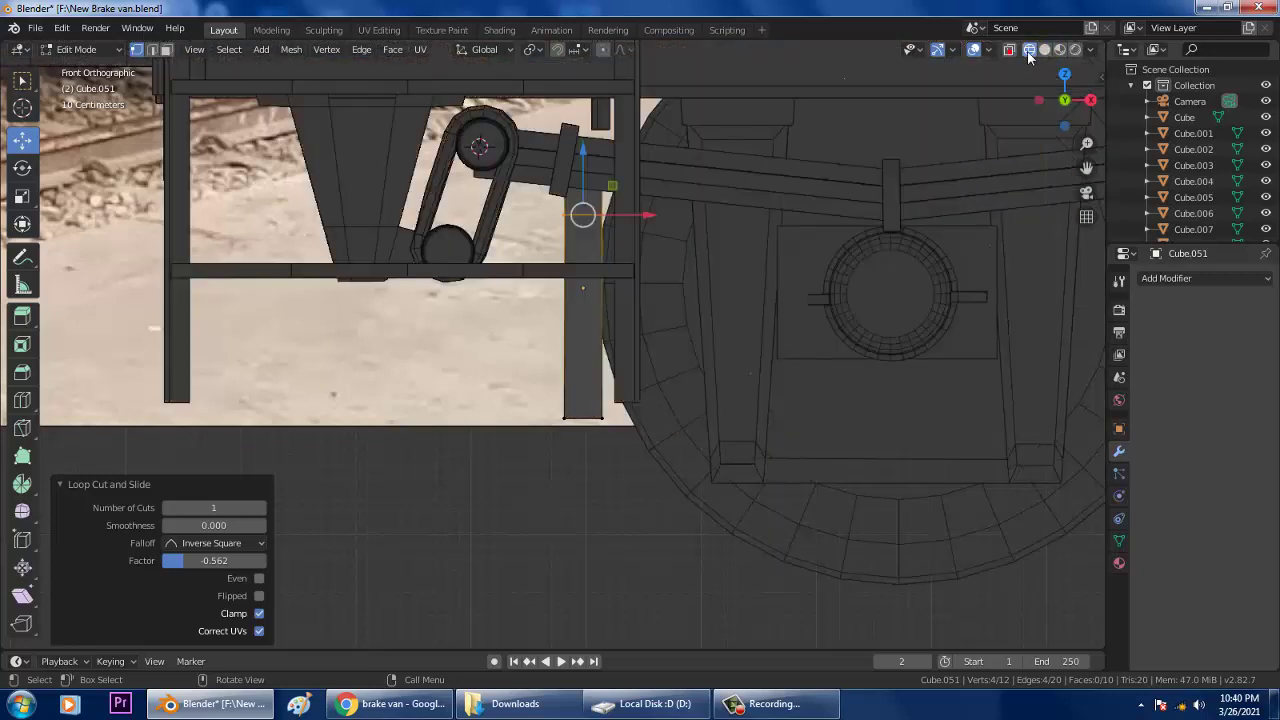
left_click(1010, 50)
left_click(1010, 50)
left_click(1045, 50)
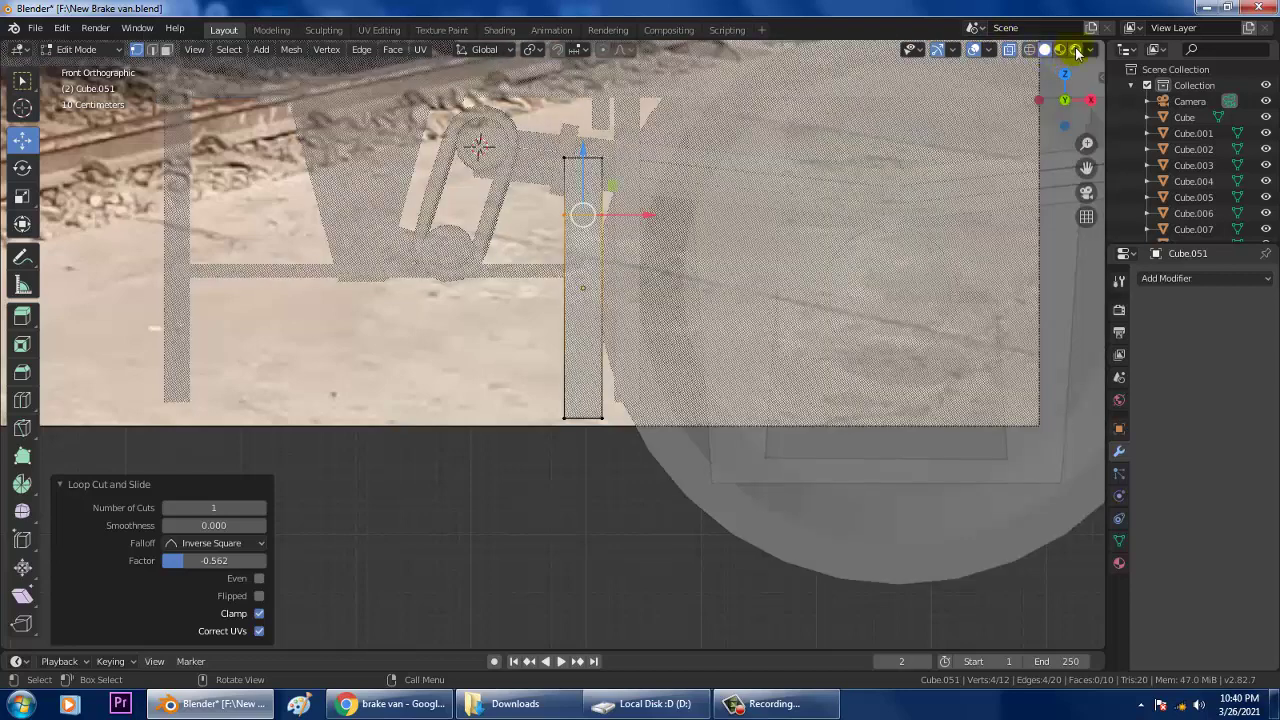
left_click(1075, 50)
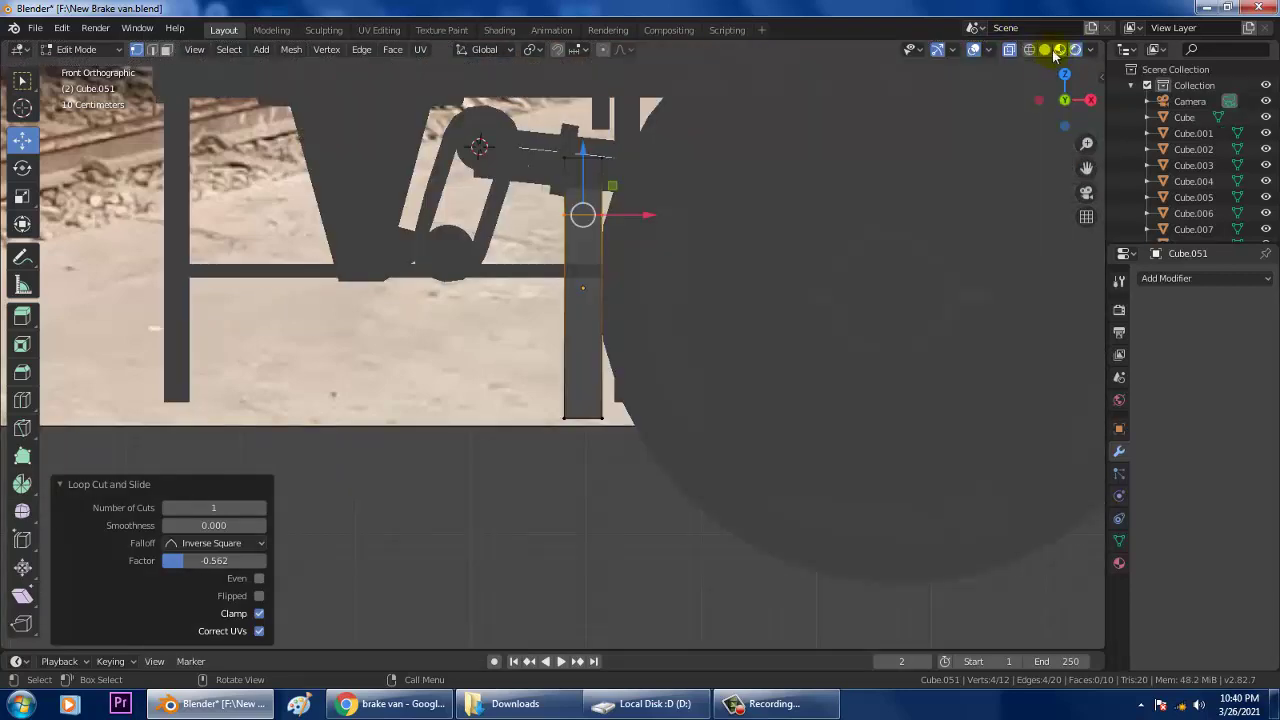
left_click(1029, 50)
left_click(1046, 50)
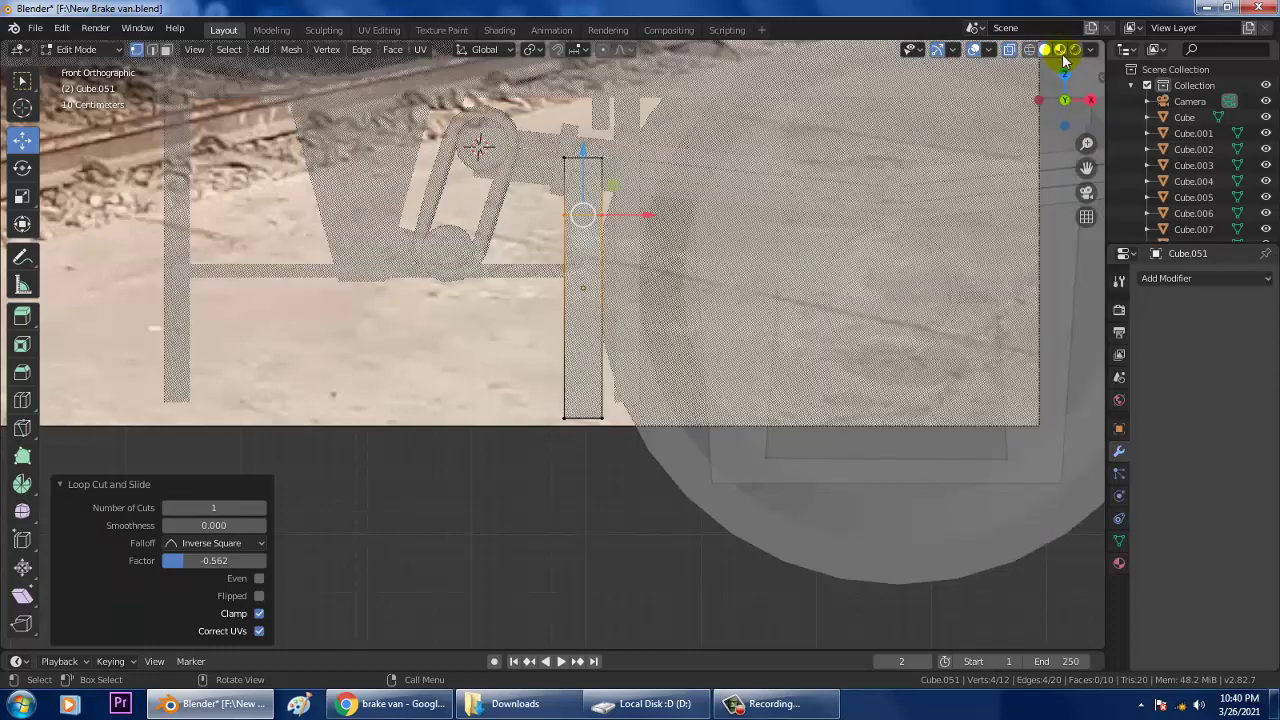
left_click(1009, 50)
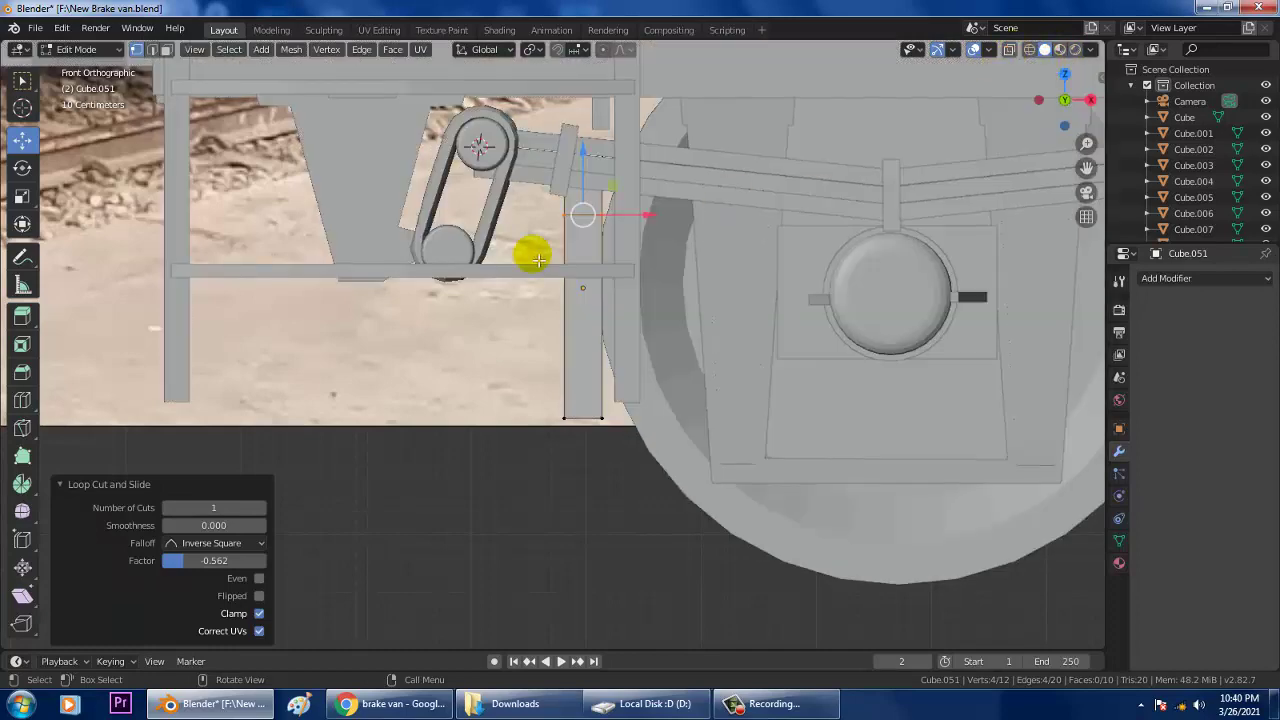
left_click(1009, 50)
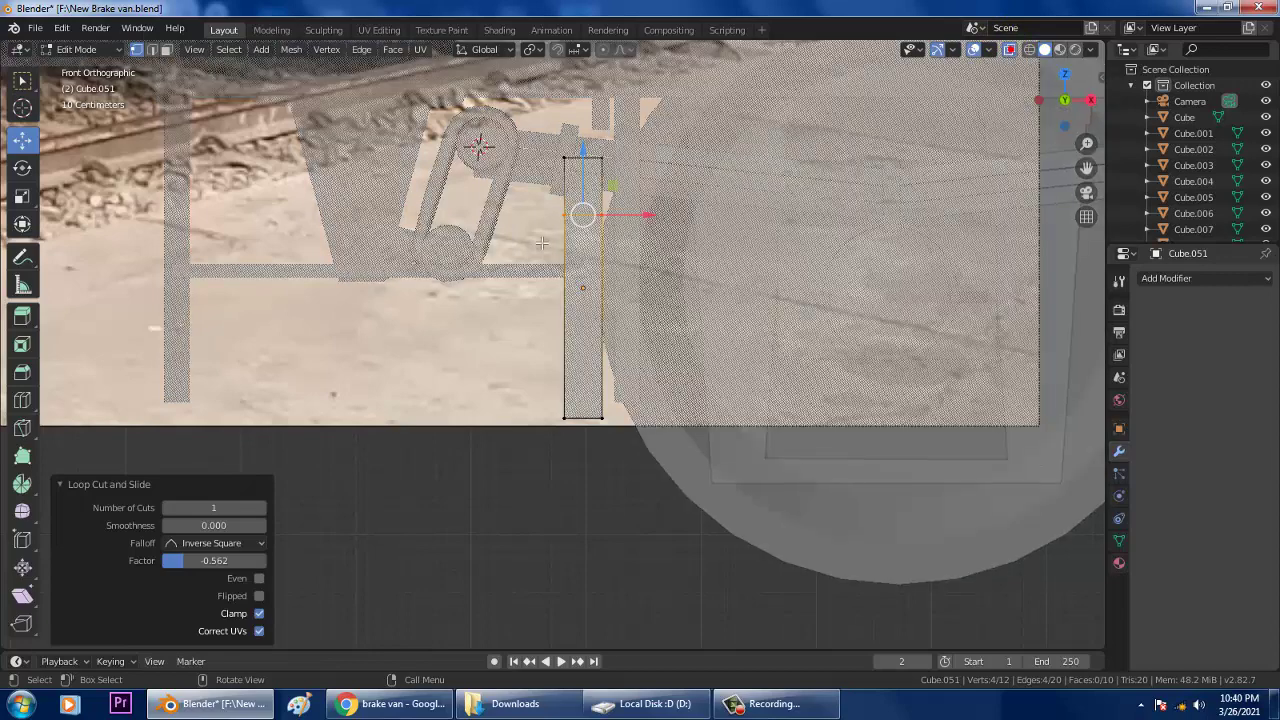
Step: Add two more horizontal loop cuts to the block, one near its lower end (factor 0.504) and one near the middle (factor -0.084)
key("ctrl+r")
left_click(589, 270)
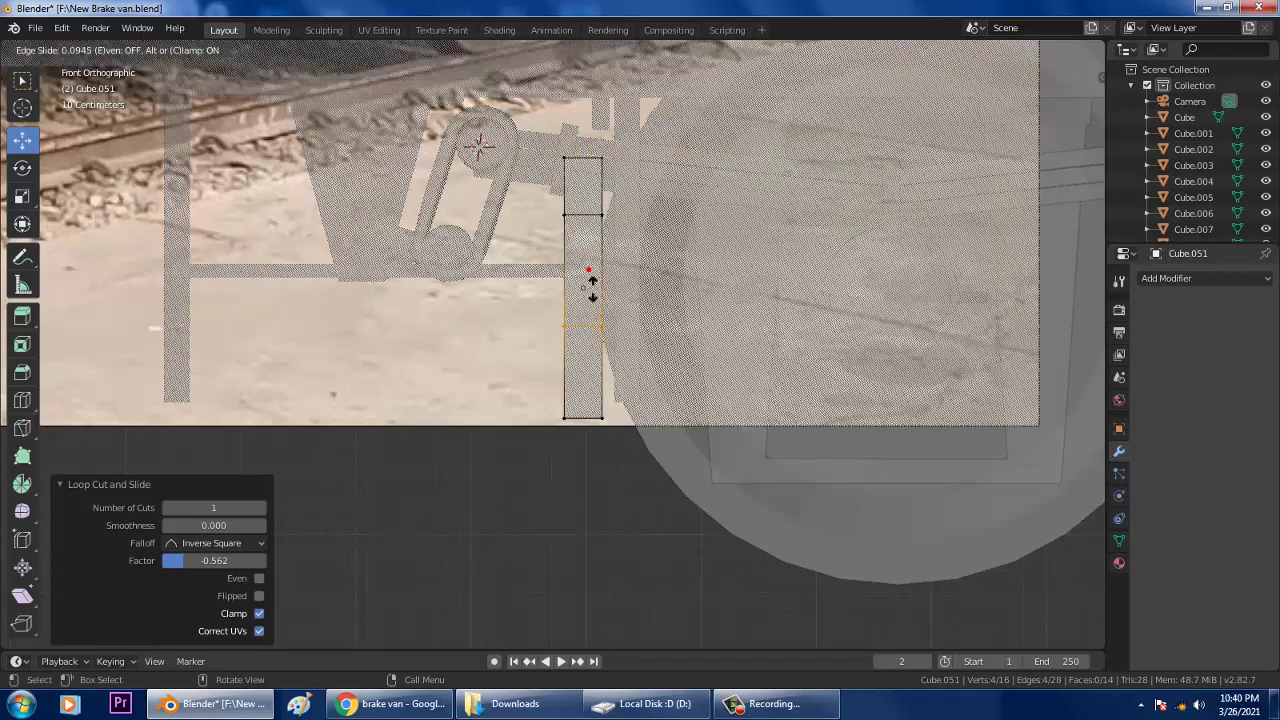
left_click(608, 327)
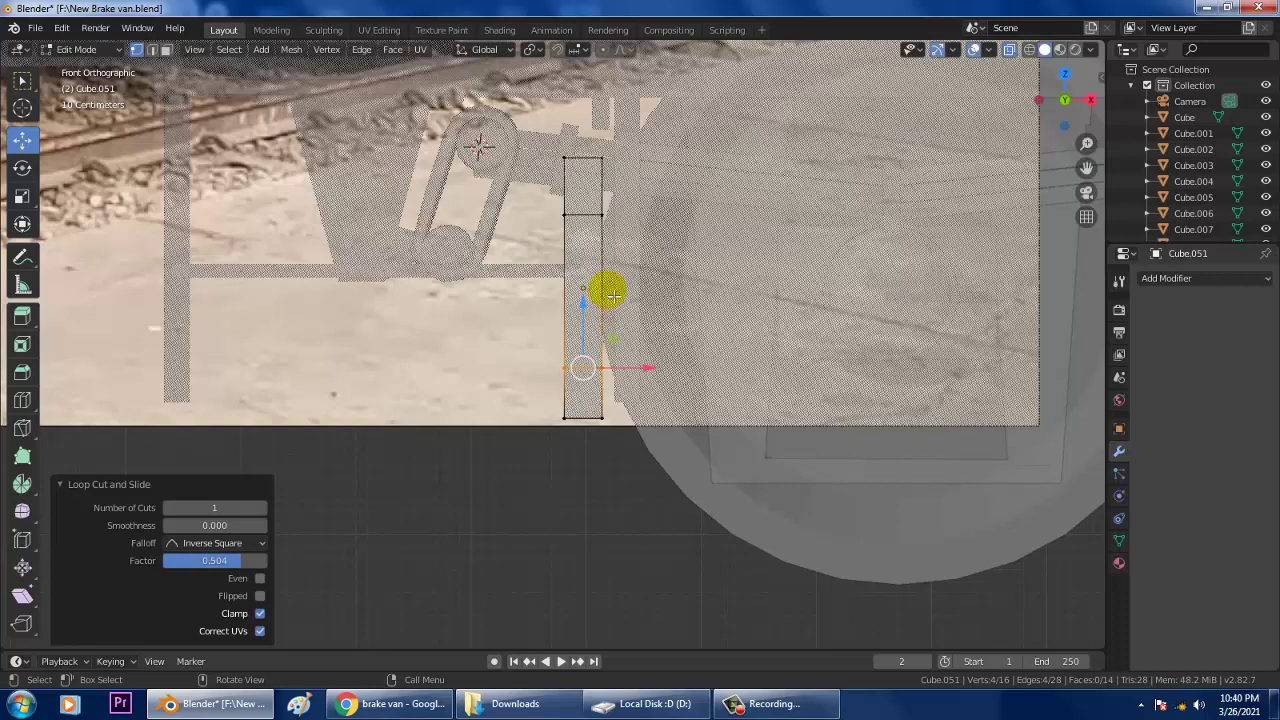
key("ctrl+r")
left_click(596, 288)
left_click(605, 289)
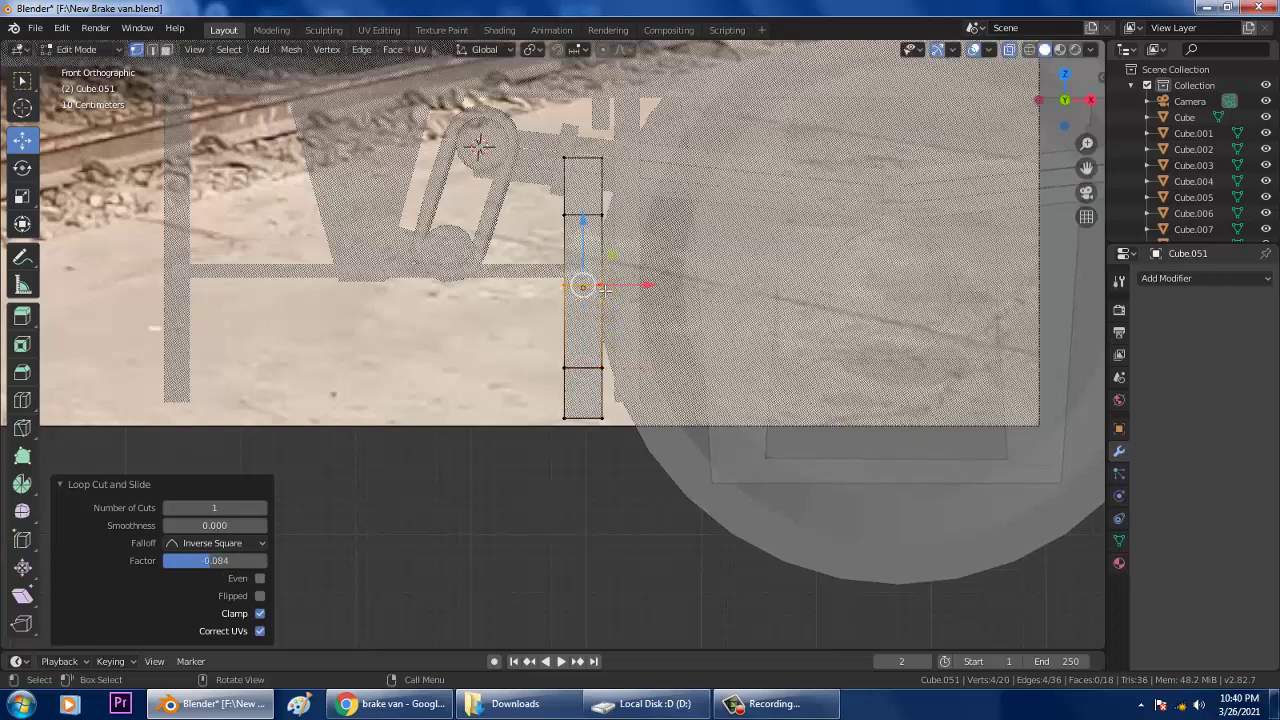
scroll(598, 284, "up", 1)
middle_click_drag(657, 157, 638, 194)
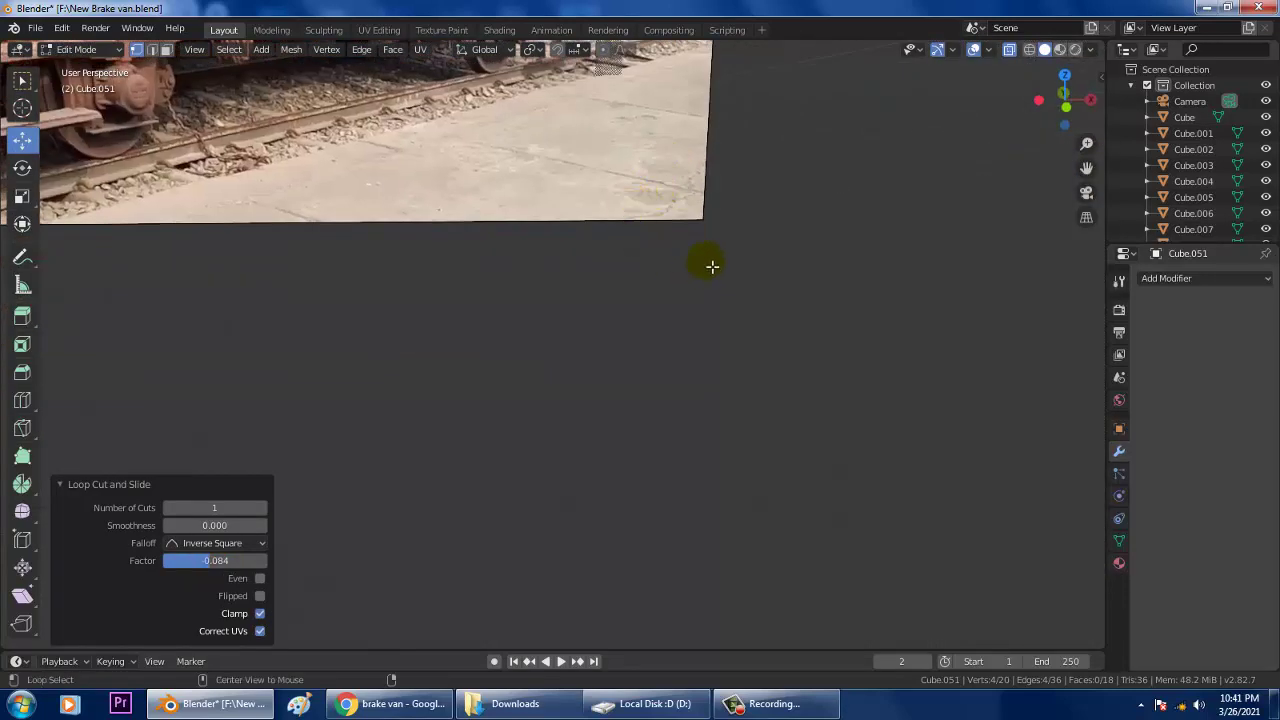
middle_click_drag(712, 266, 654, 308, "alt")
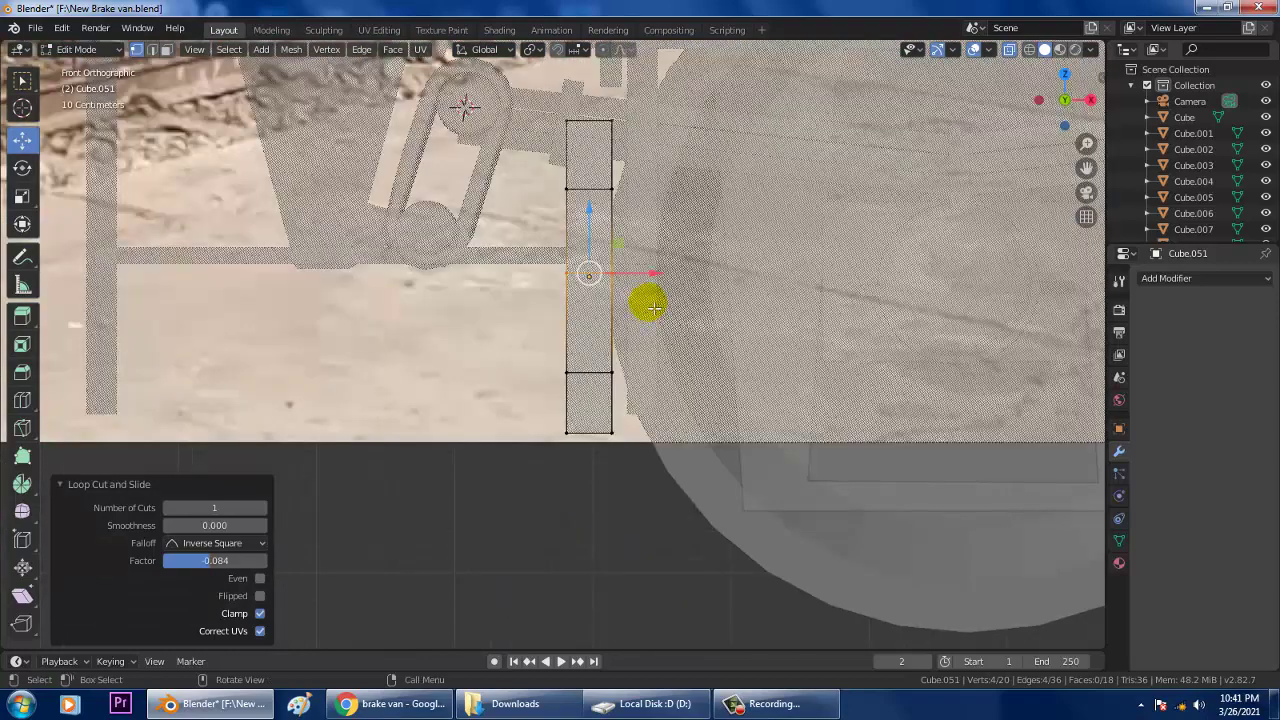
Step: Move the block's top end about 0.295 m along X and 0.0985 m along Z, and rotate it about 33.7°
middle_click_drag(810, 301, 760, 348, "shift")
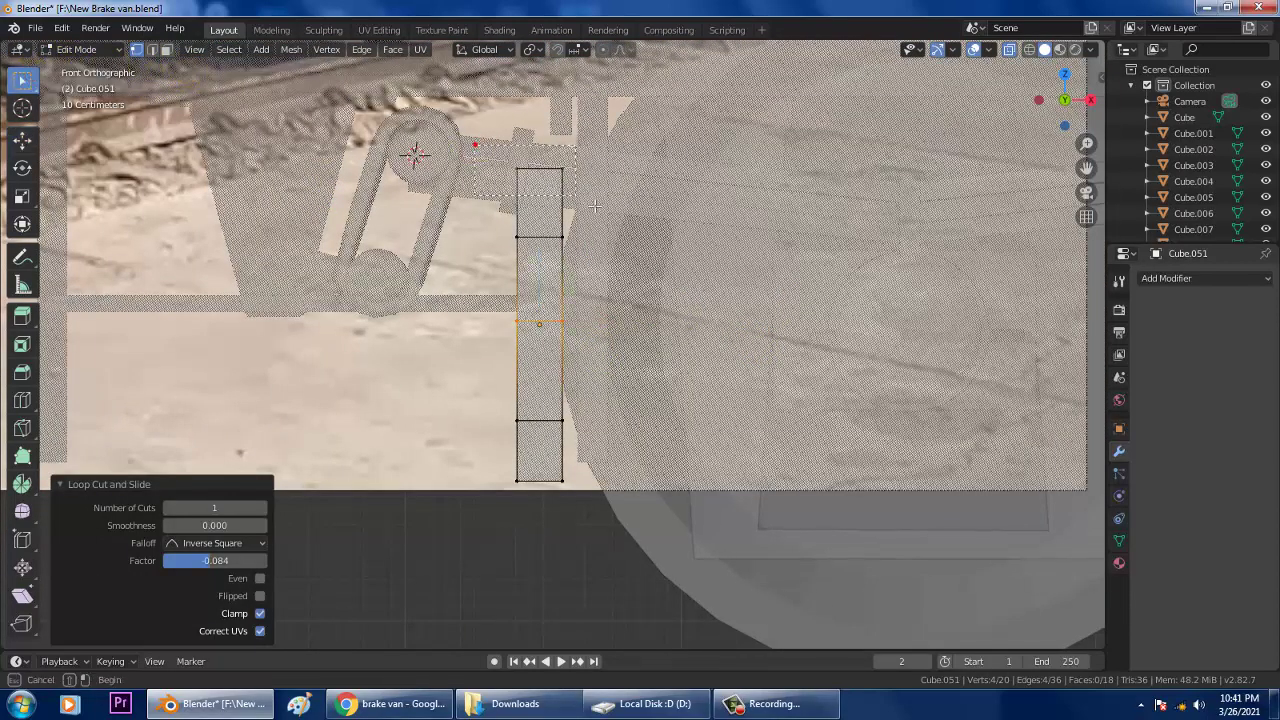
left_click(551, 171)
left_click(29, 145)
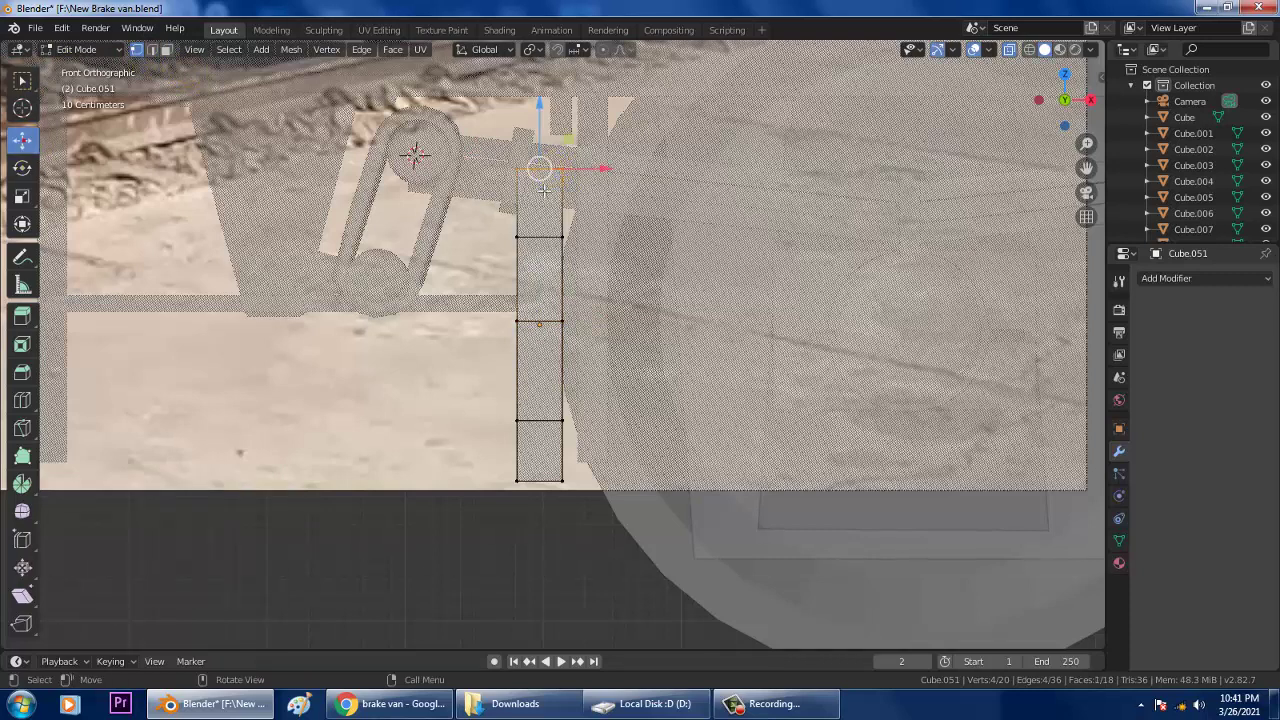
left_click_drag(539, 168, 595, 157)
left_click(22, 170)
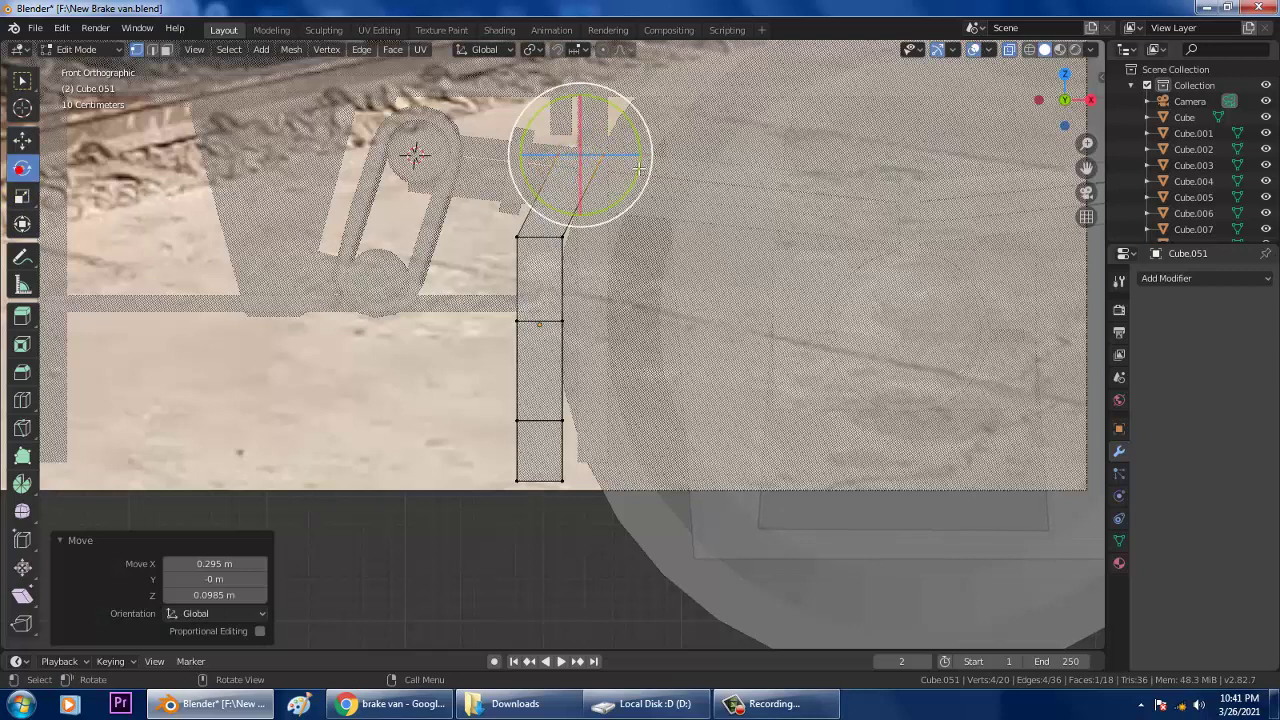
left_click_drag(646, 120, 668, 167)
Step: Move the block's upper edge loop about 0.046 m in X and -0.081 m in Z, and the middle loop about -0.006 m and -0.023 m
left_click(24, 140)
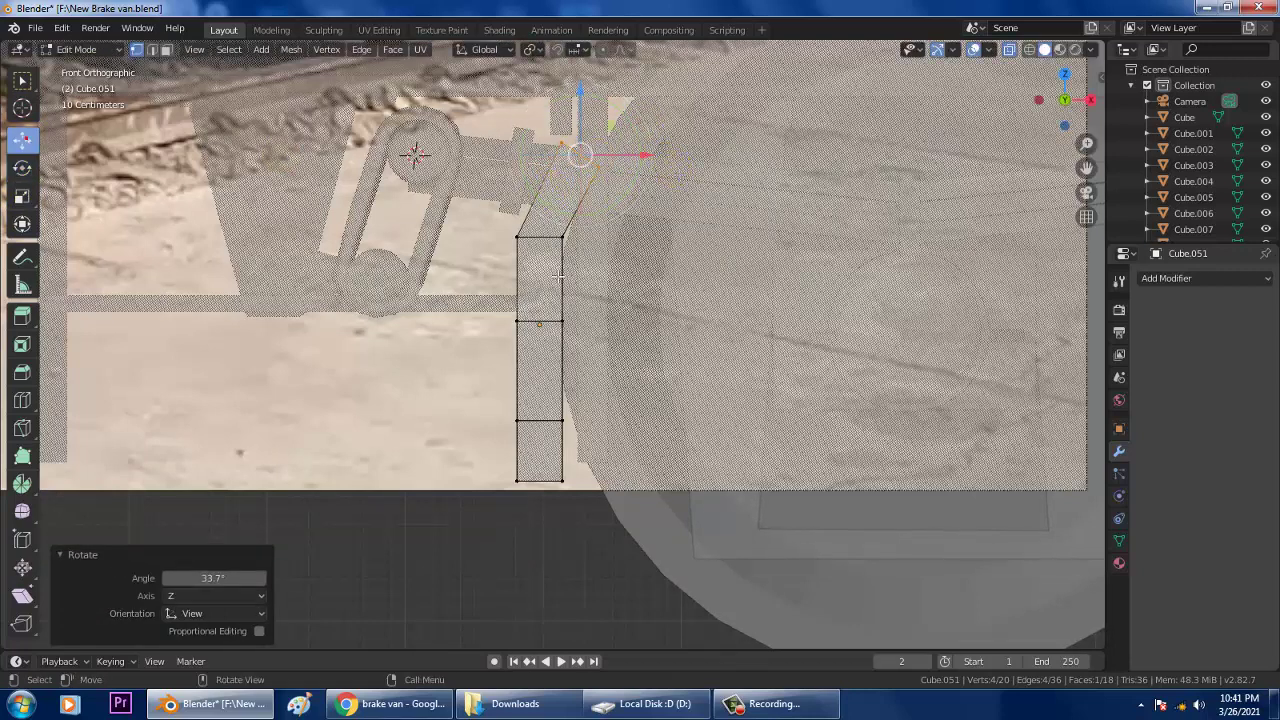
left_click(22, 80)
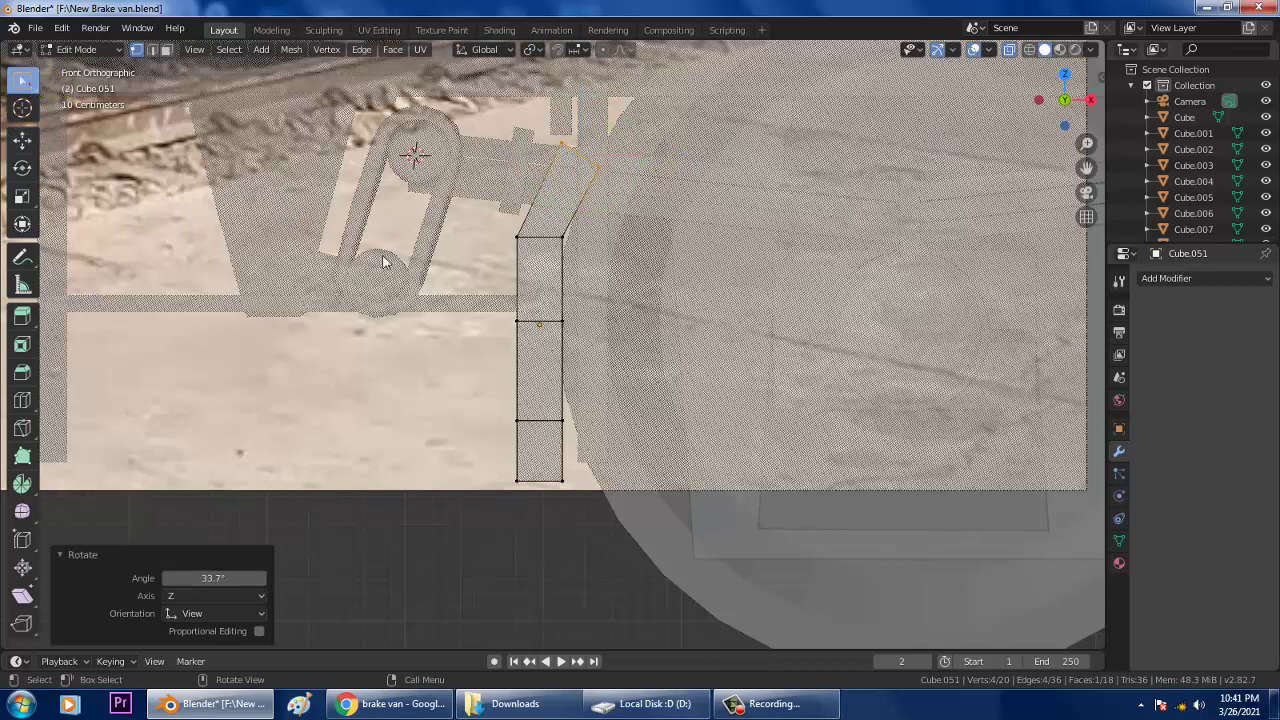
left_click(543, 237)
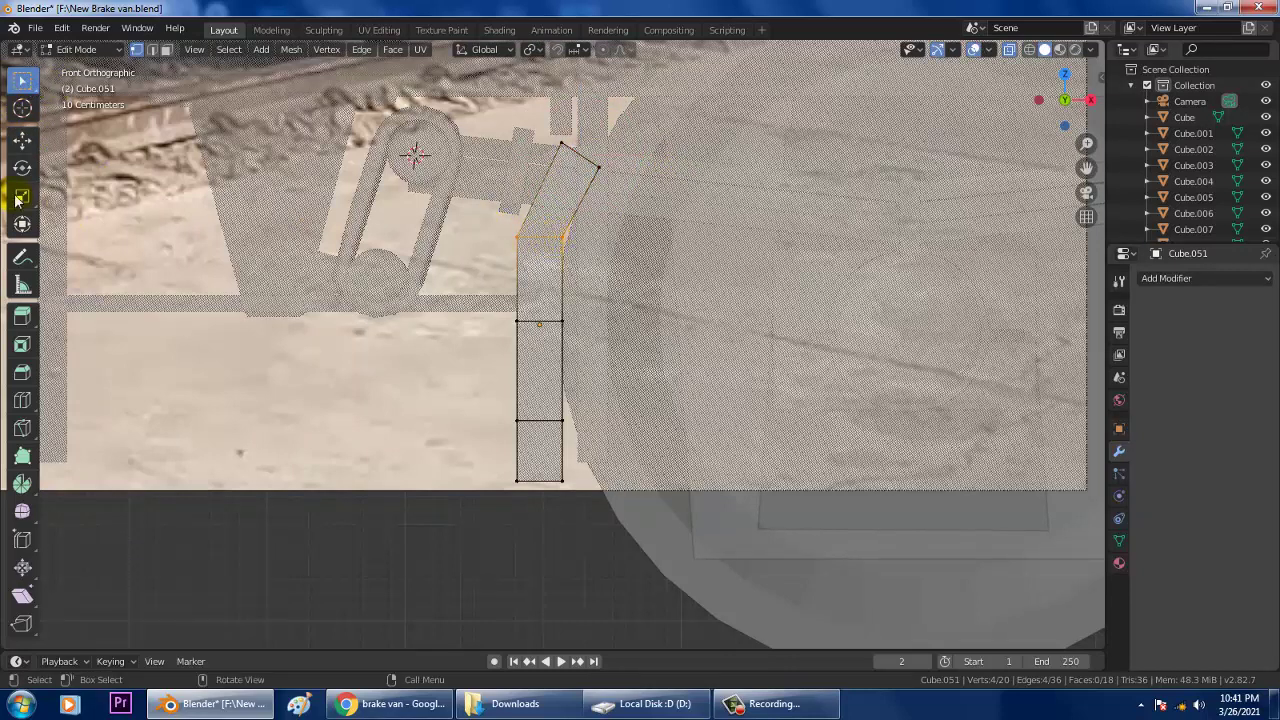
left_click(20, 143)
mouse_move(540, 241)
left_mouse_down()
mouse_move(555, 263)
mouse_move(546, 256)
left_mouse_up()
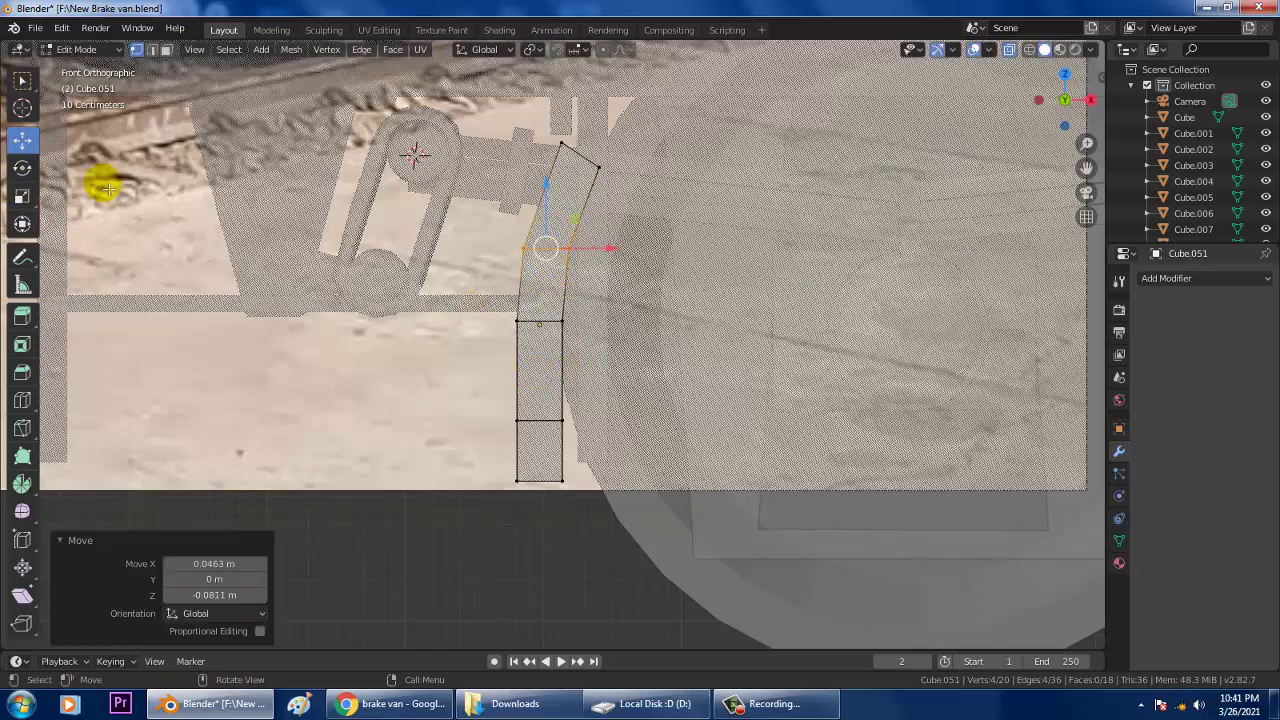
left_click(22, 80)
left_click(525, 322)
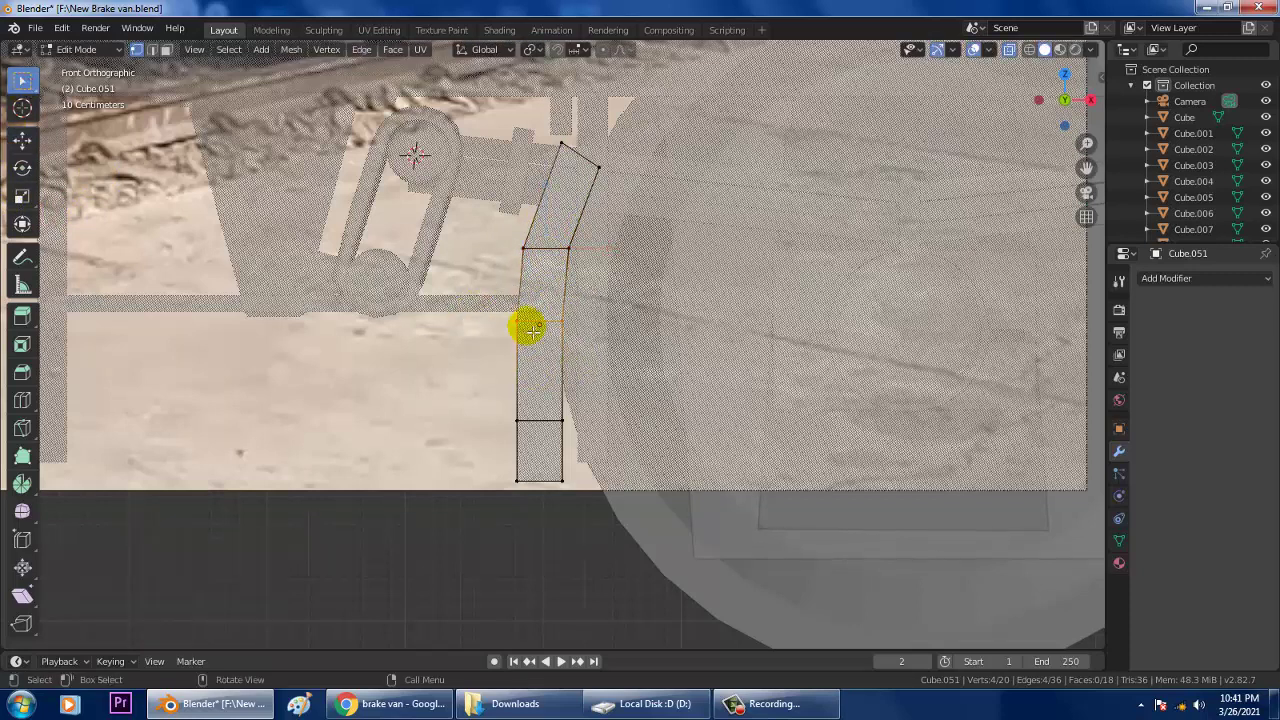
left_click(20, 143)
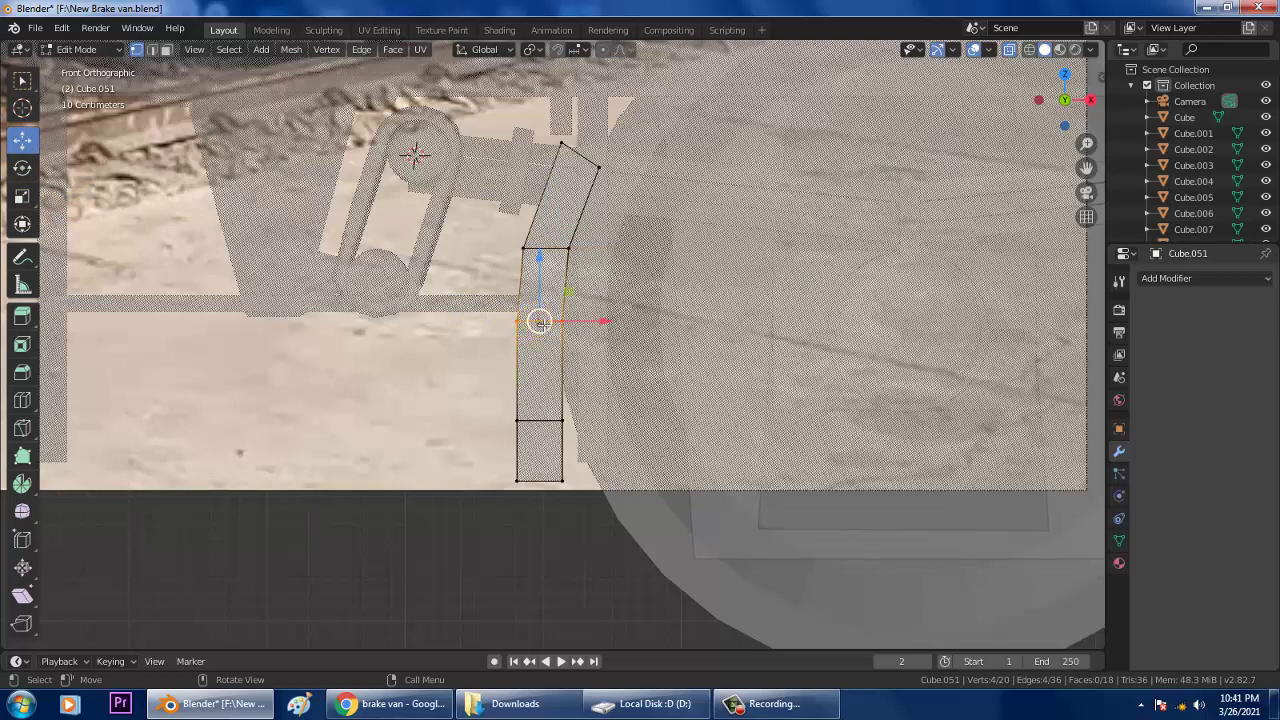
left_click_drag(539, 321, 531, 324)
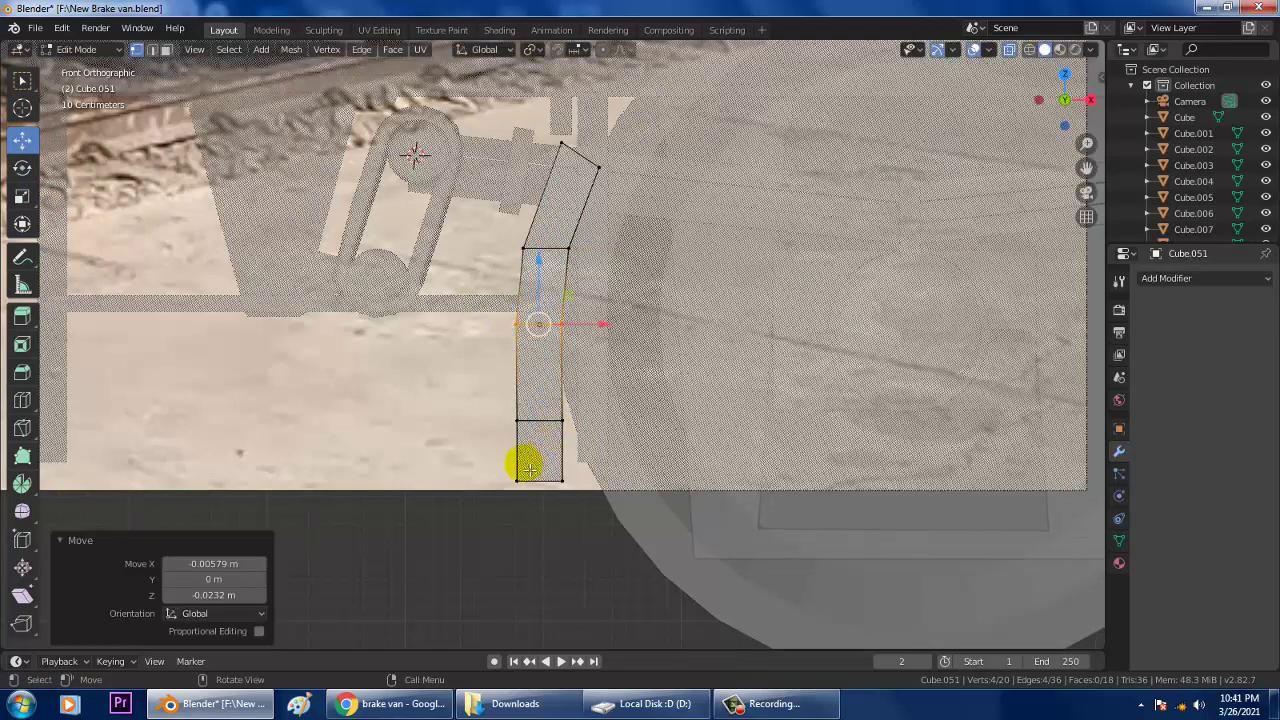
Step: Move the block's lower edge loop toward the wheel, about 0.185 m along X and 0.023 m along Z
left_click(24, 85)
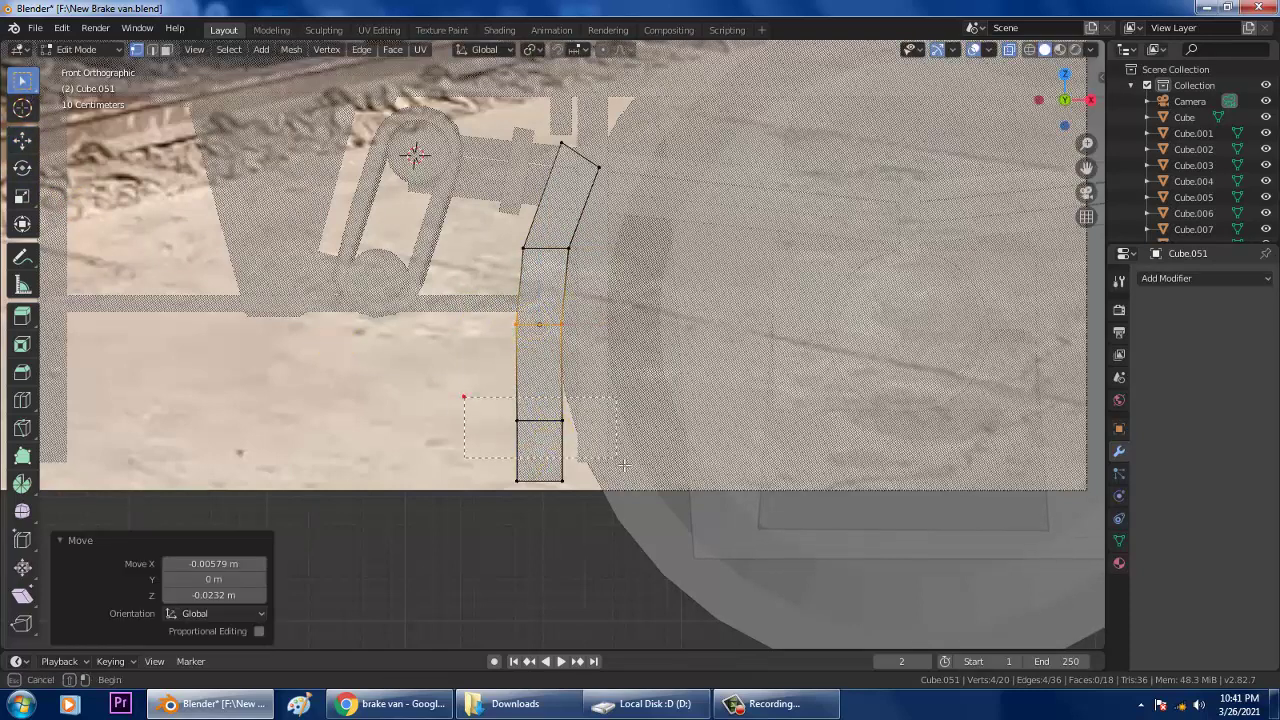
left_click(535, 421)
left_click(22, 139)
left_click(563, 450)
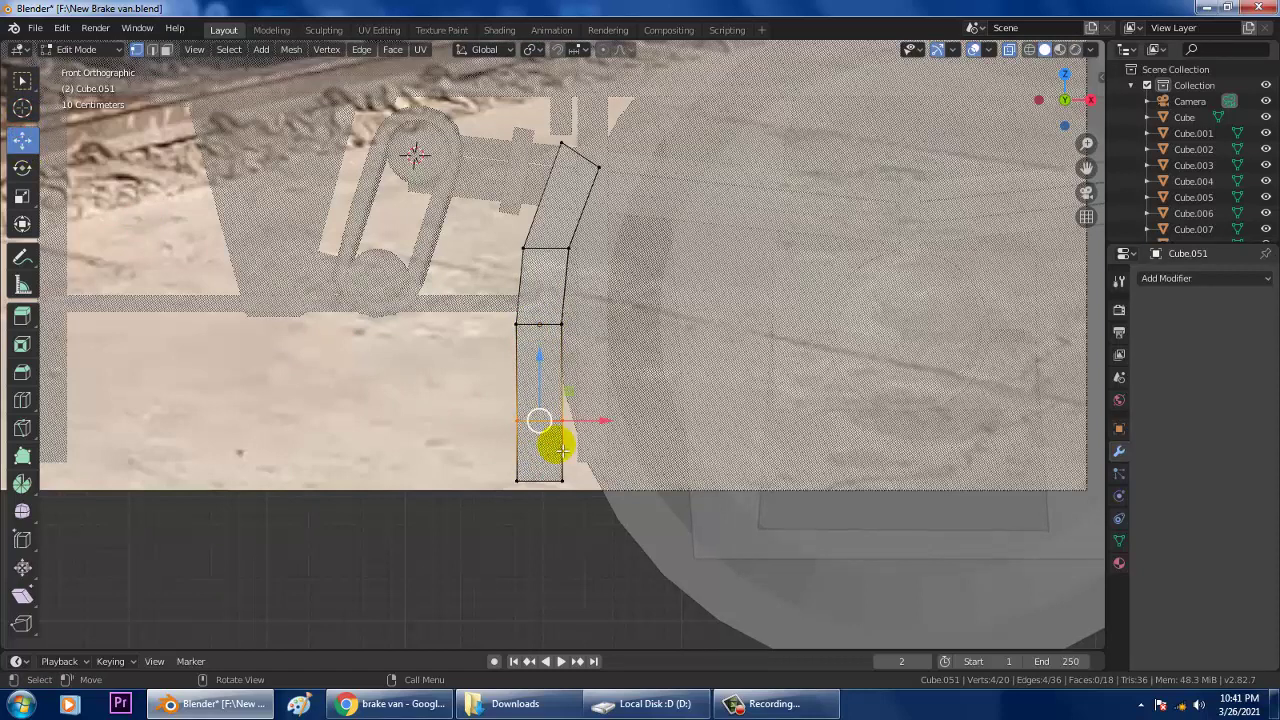
left_click_drag(540, 428, 588, 444)
Step: Move the block's bottom end about 0.382 m along X and -0.058 m along Z, and rotate it about -17.6° to follow the wheel
left_click(22, 80)
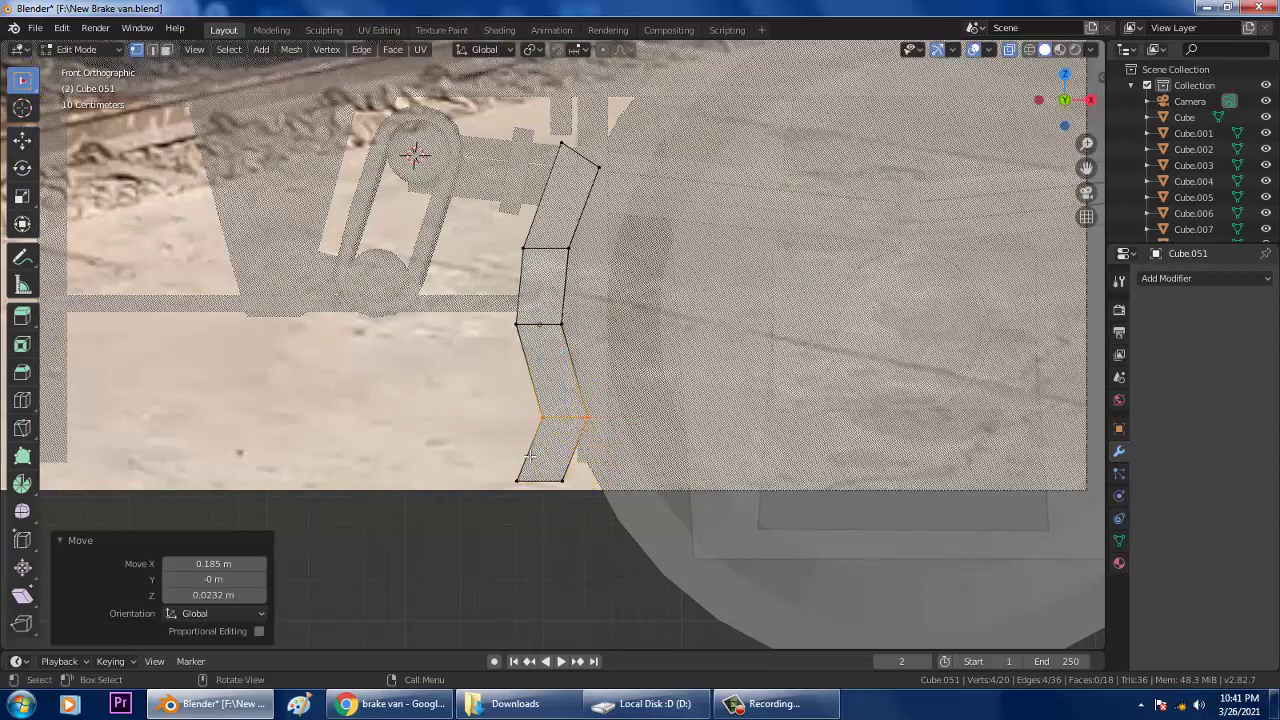
left_click_drag(448, 449, 678, 546)
left_click(561, 484)
left_click(22, 140)
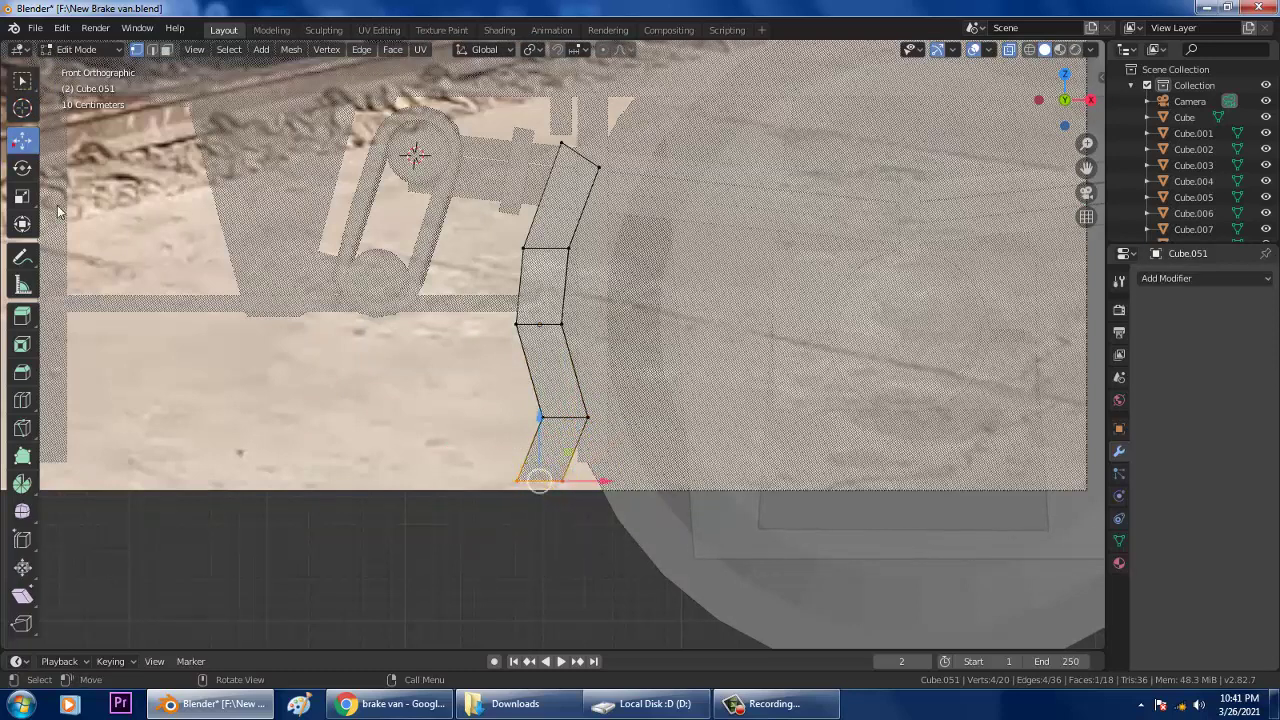
left_click_drag(540, 480, 591, 487)
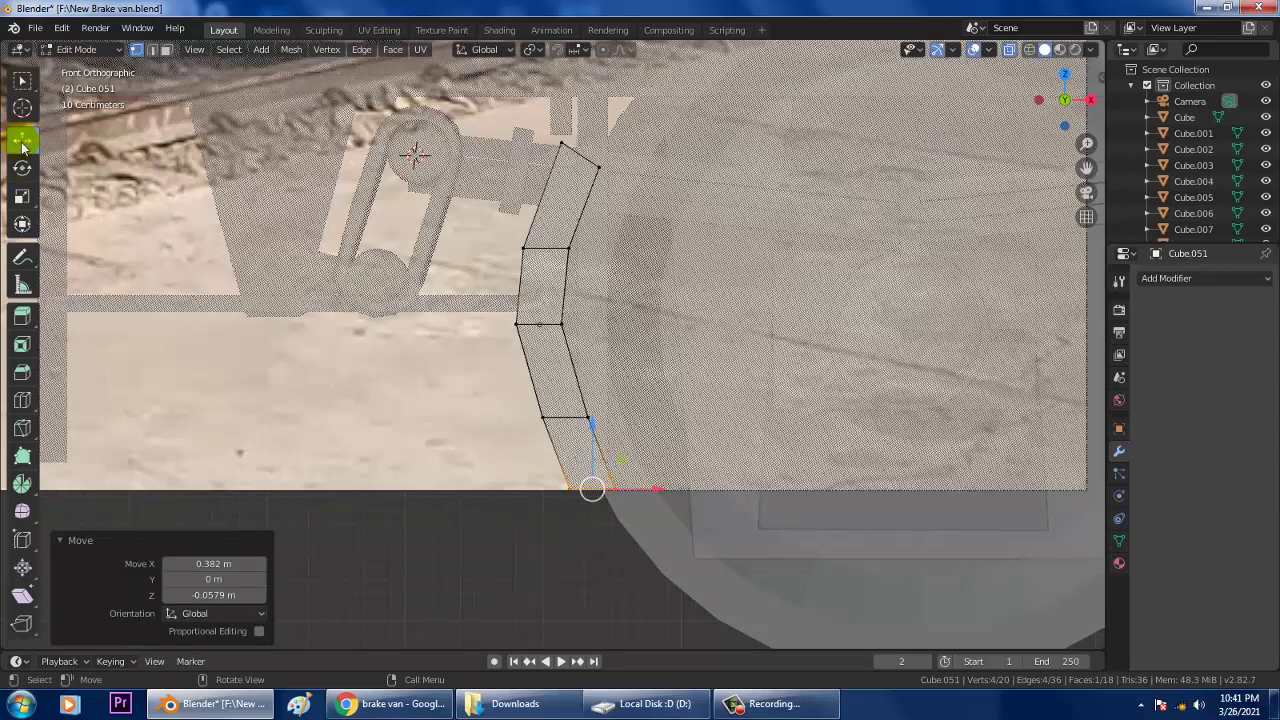
left_click(22, 168)
left_click_drag(651, 451, 638, 434)
Step: Turn off the viewport overlays and X-ray, and check the curved block's alignment with the wheel from the side
scroll(529, 277, "down", 5)
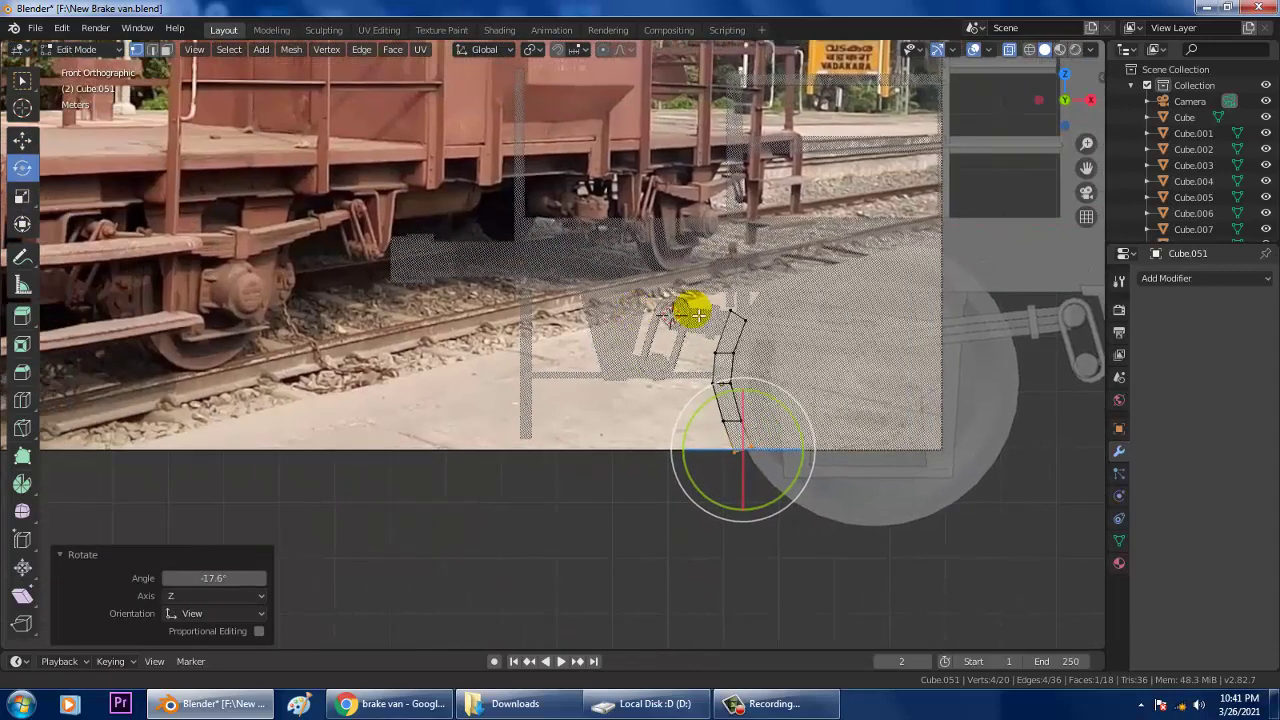
middle_click_drag(699, 315, 765, 315, "shift")
middle_click_drag(682, 307, 486, 263, "shift")
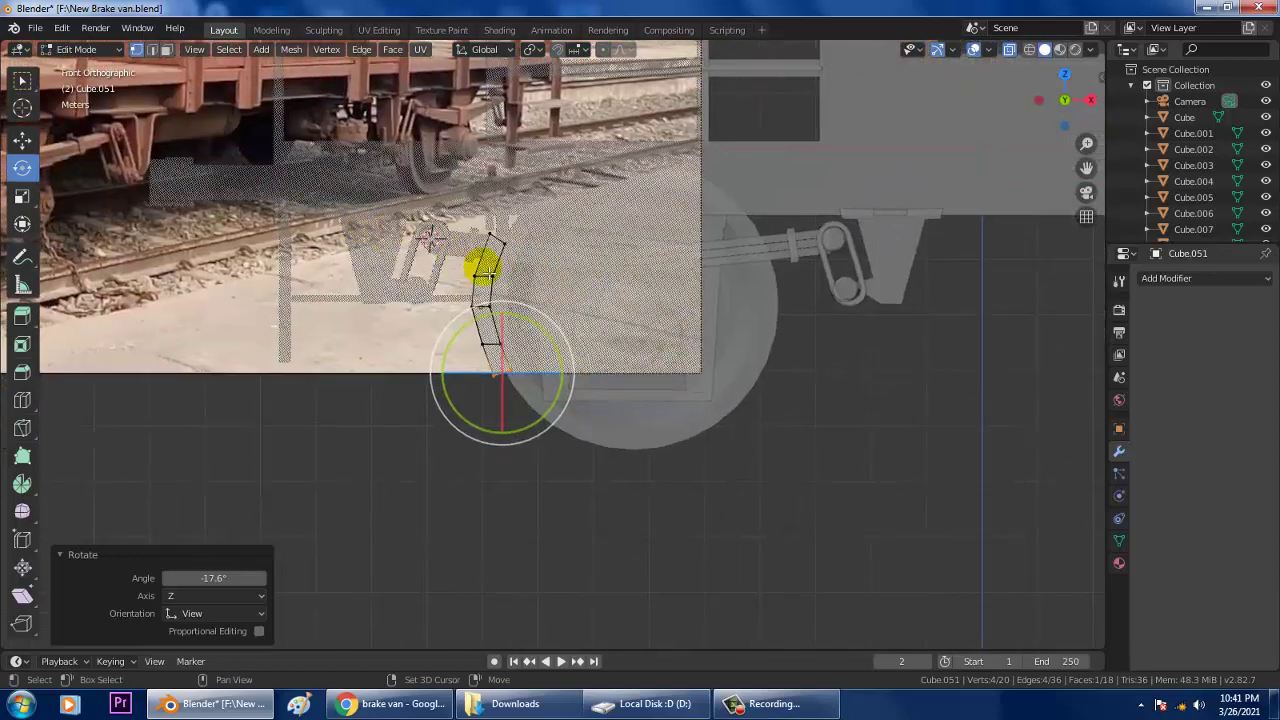
scroll(799, 365, "up", 2)
middle_click_drag(799, 365, 987, 381)
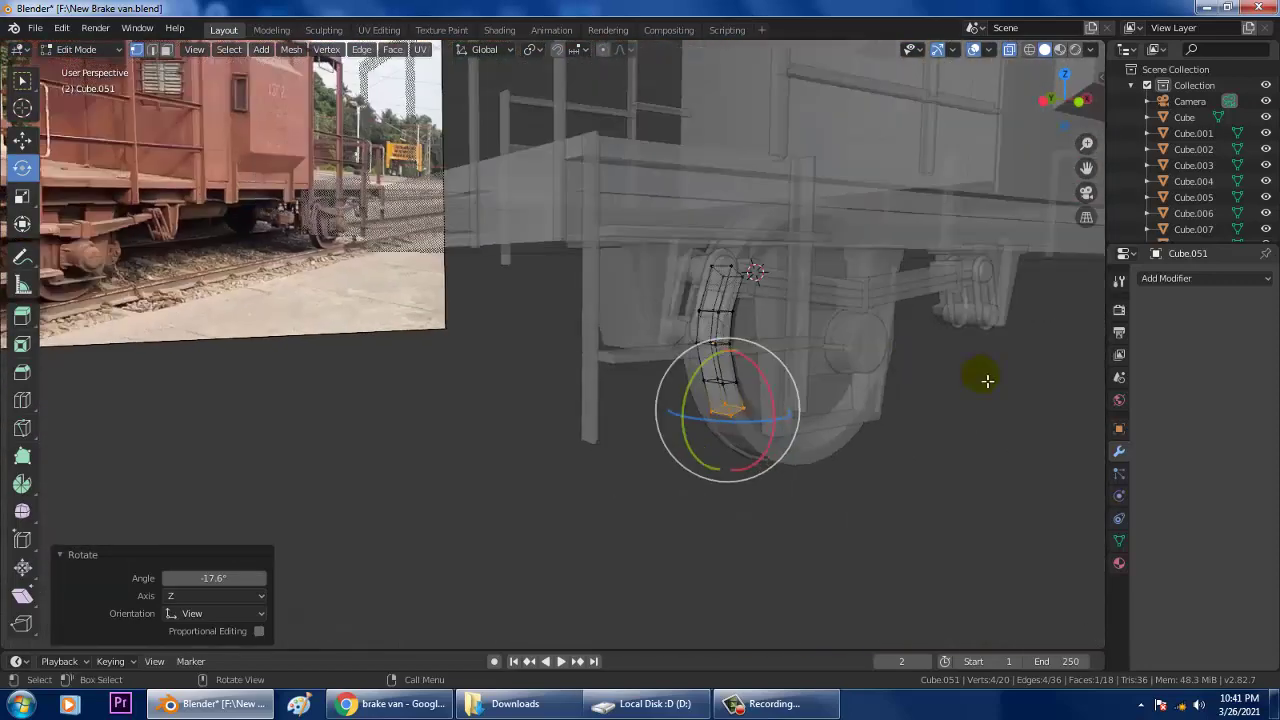
left_click(974, 50)
middle_click_drag(840, 360, 763, 343)
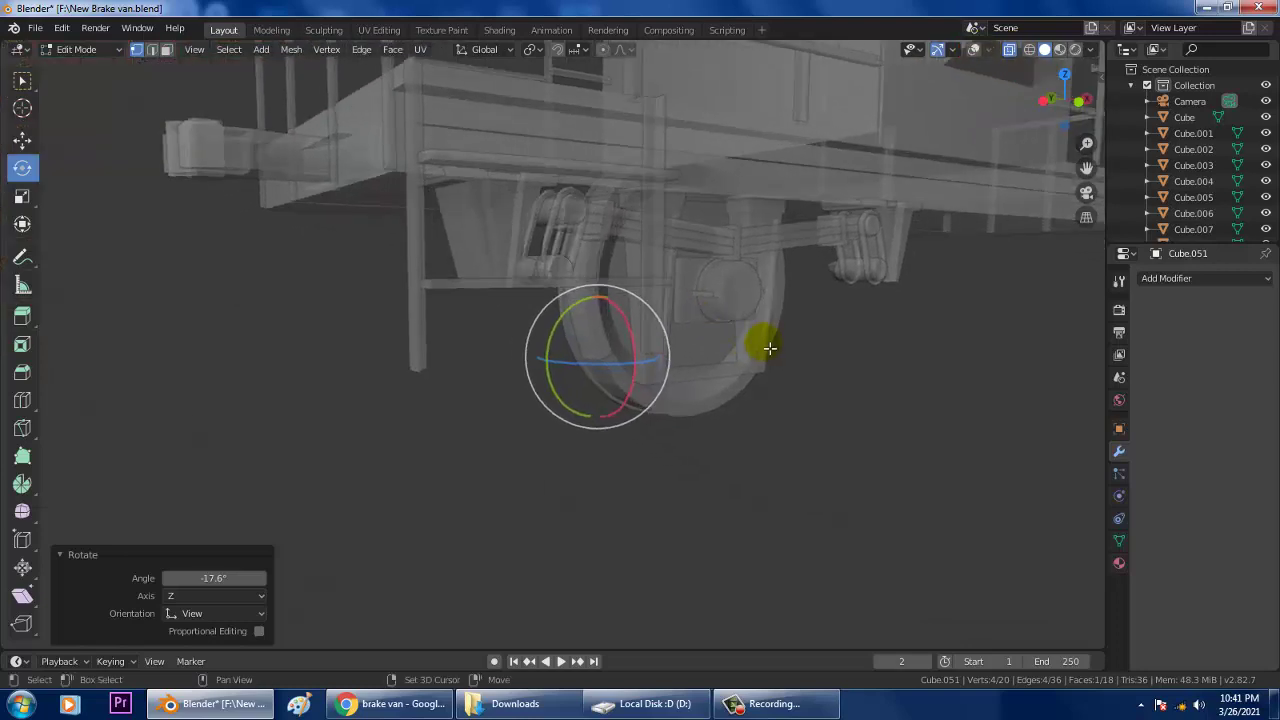
left_click(1010, 50)
middle_click_drag(714, 264, 940, 336)
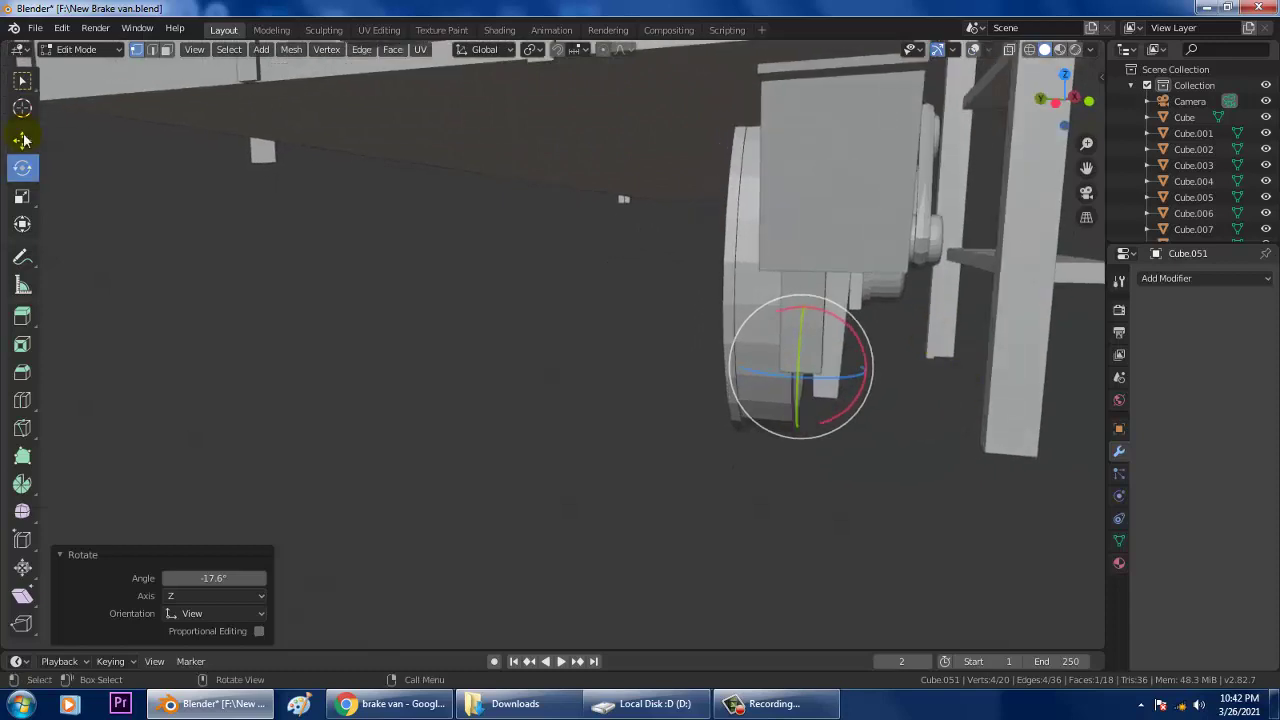
left_click(23, 140)
left_click_drag(757, 367, 730, 363)
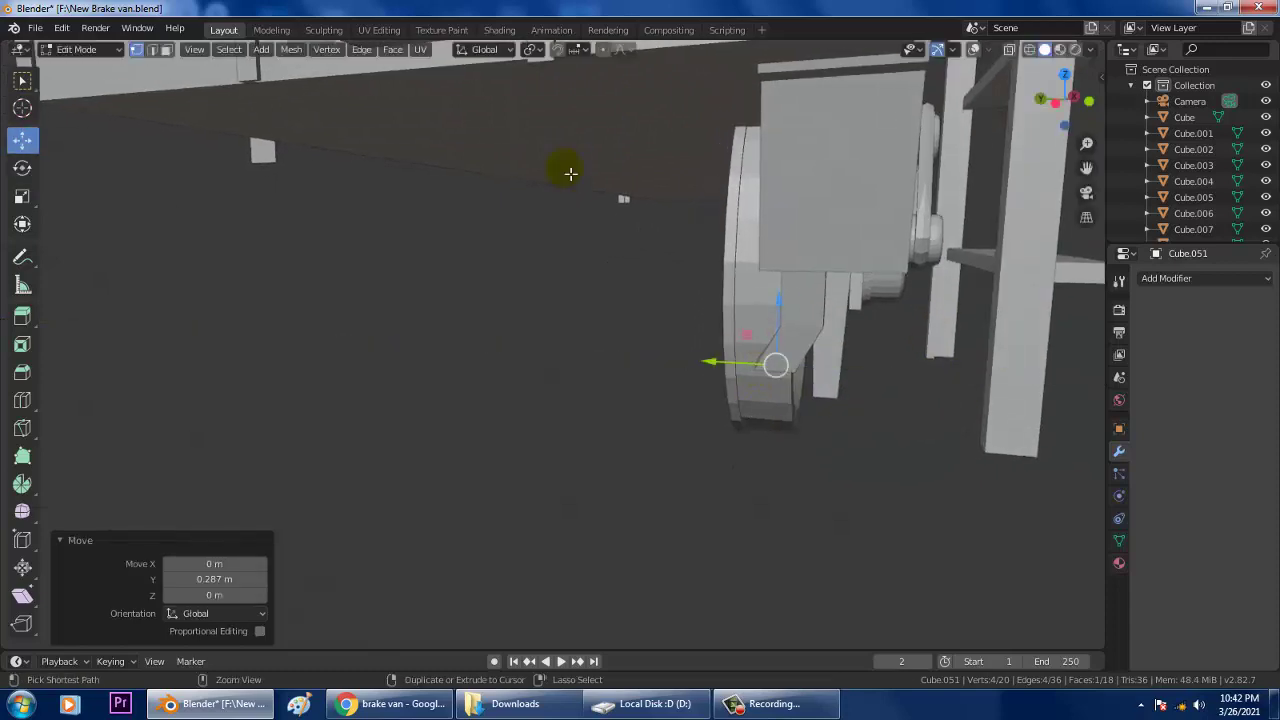
key("ctrl+z")
Step: Return to Object Mode and move the whole curved block along Y until it lines up with the wheel's rim
left_click(82, 50)
left_click(86, 68)
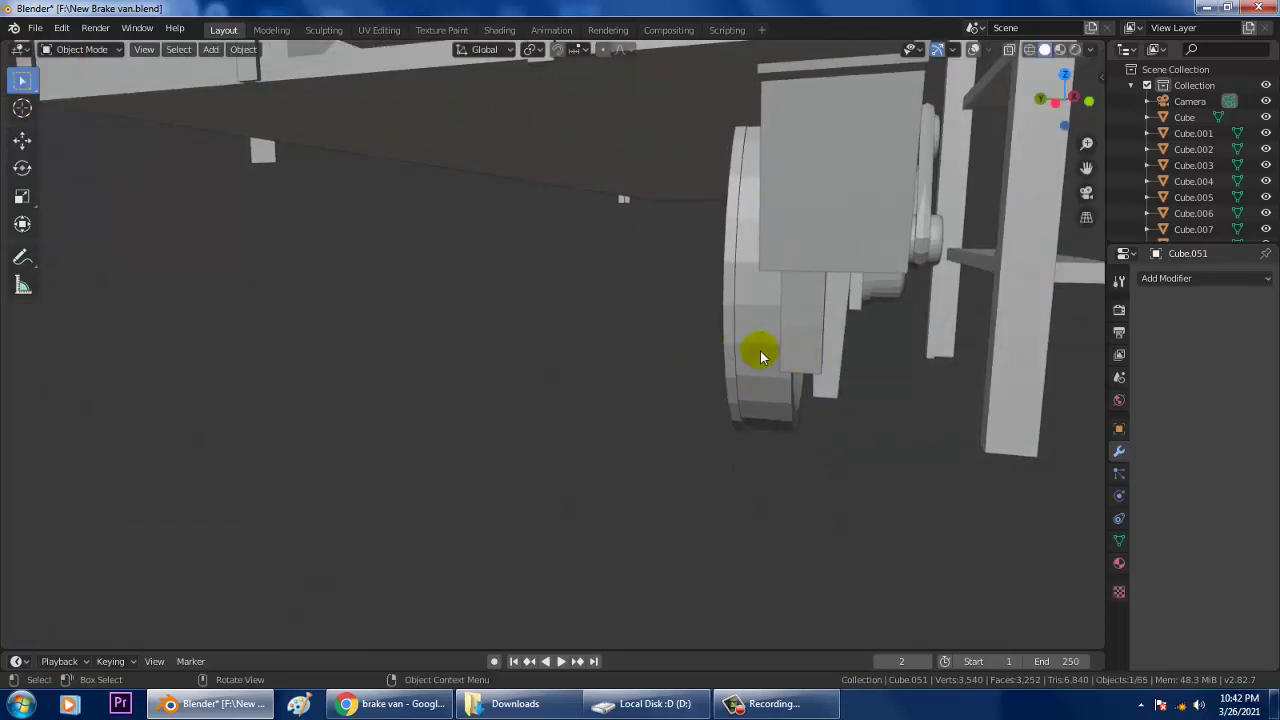
left_click(23, 140)
left_click_drag(752, 276, 697, 264)
middle_click_drag(794, 271, 823, 250)
left_click(851, 267)
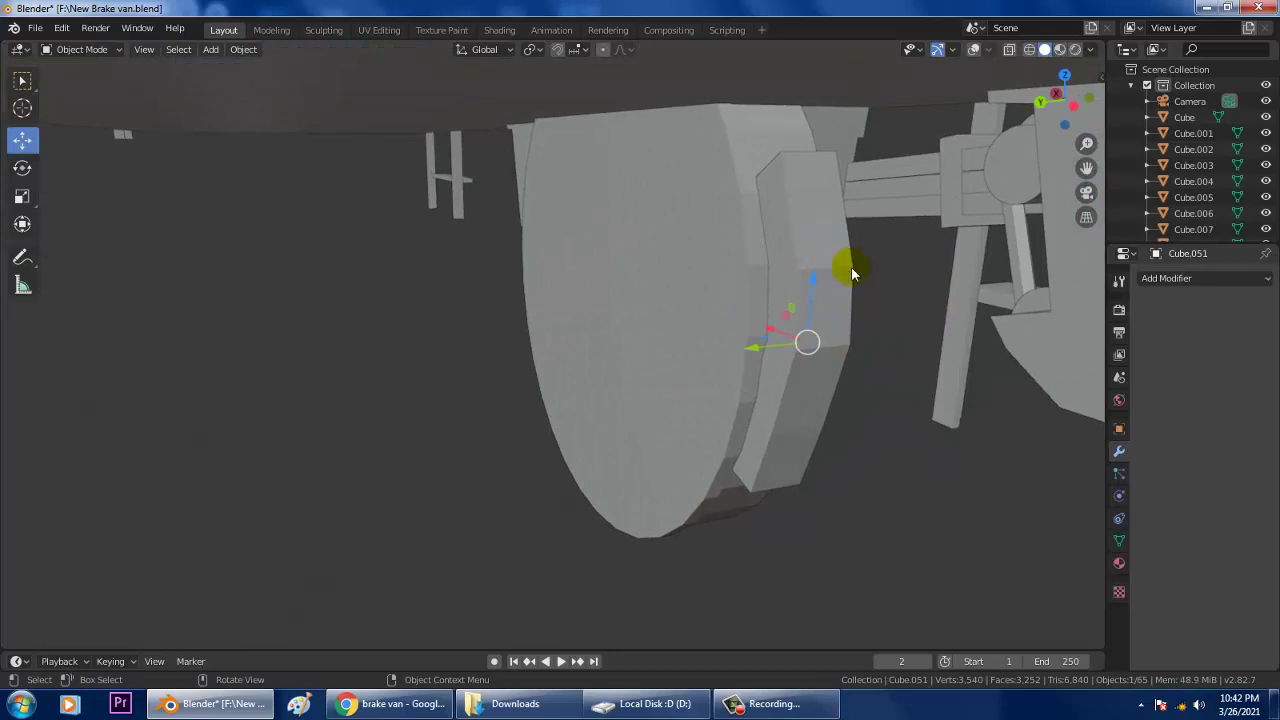
Step: Enter Edit Mode on the curved block and add a horizontal loop cut across its top segment, with a factor of about 0.046
left_click(79, 50)
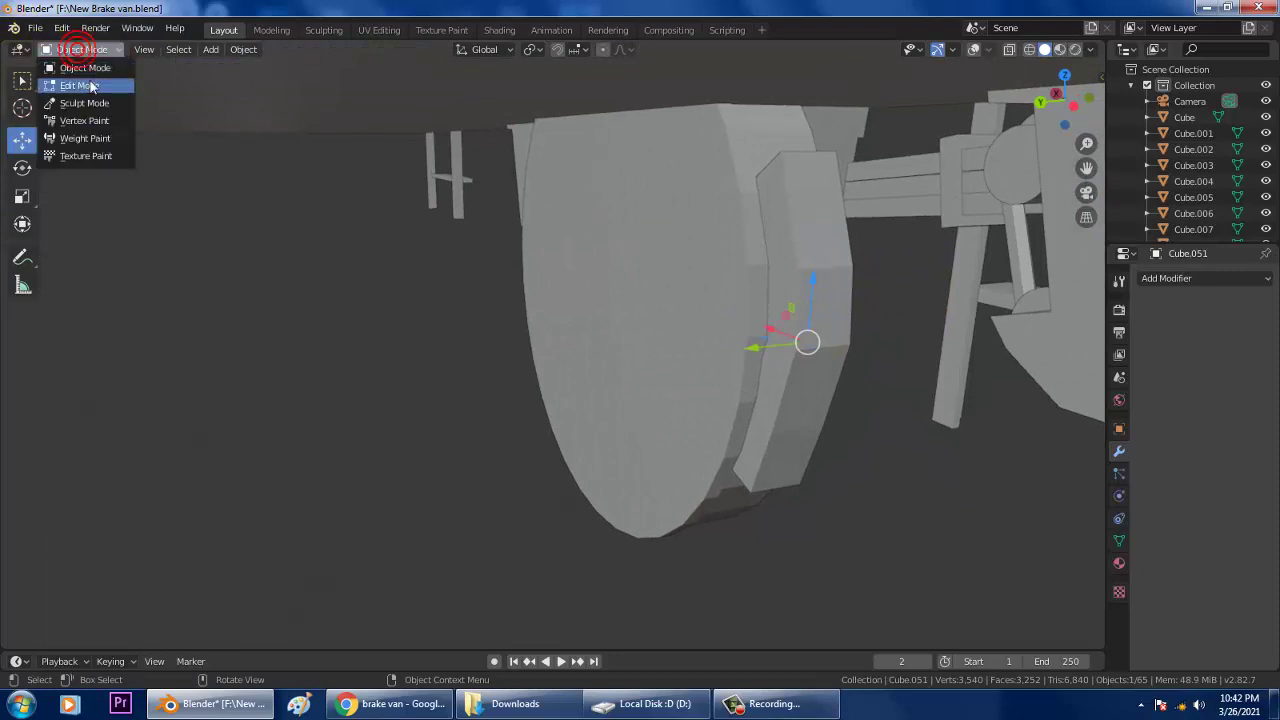
left_click(95, 48)
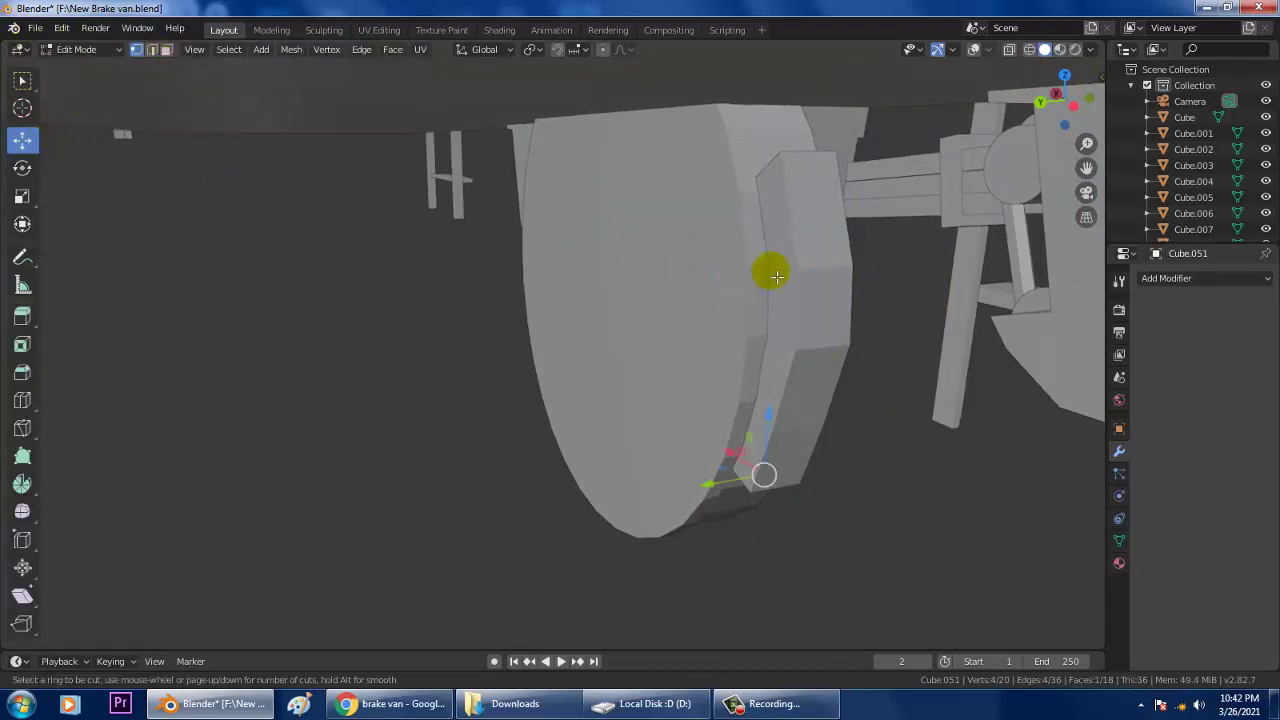
key("ctrl+r")
left_click(794, 217)
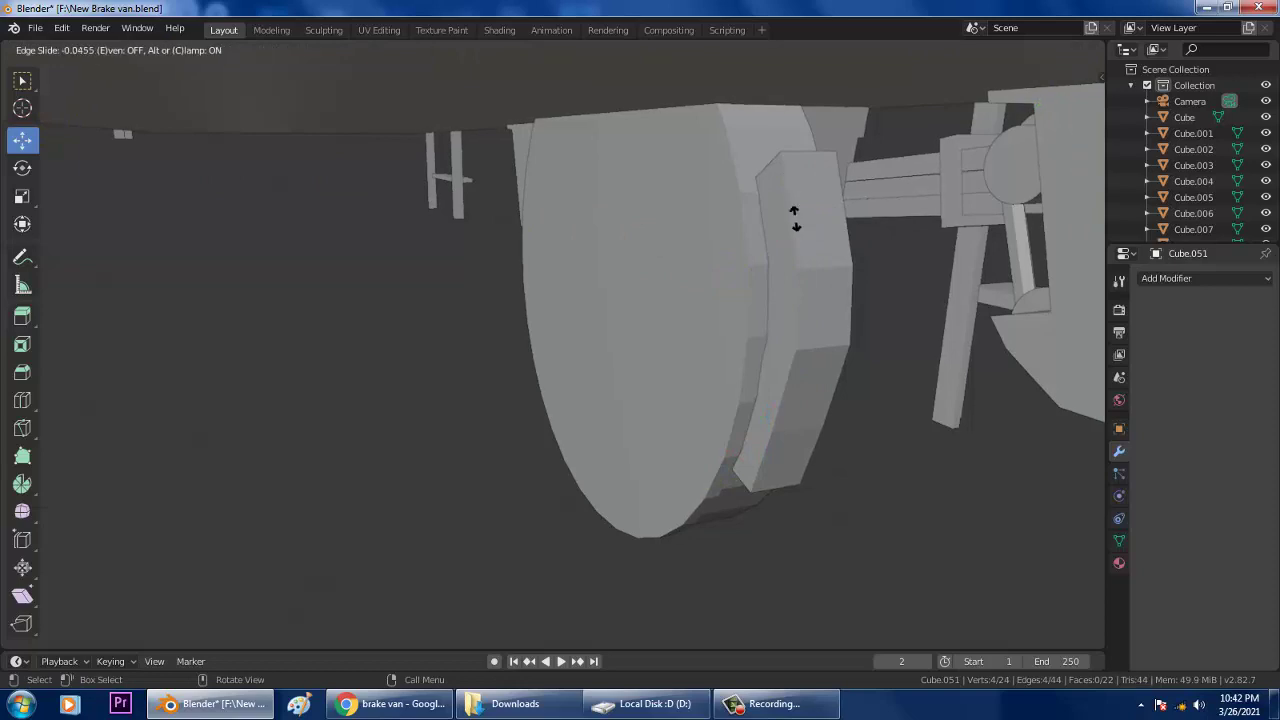
left_click(794, 217)
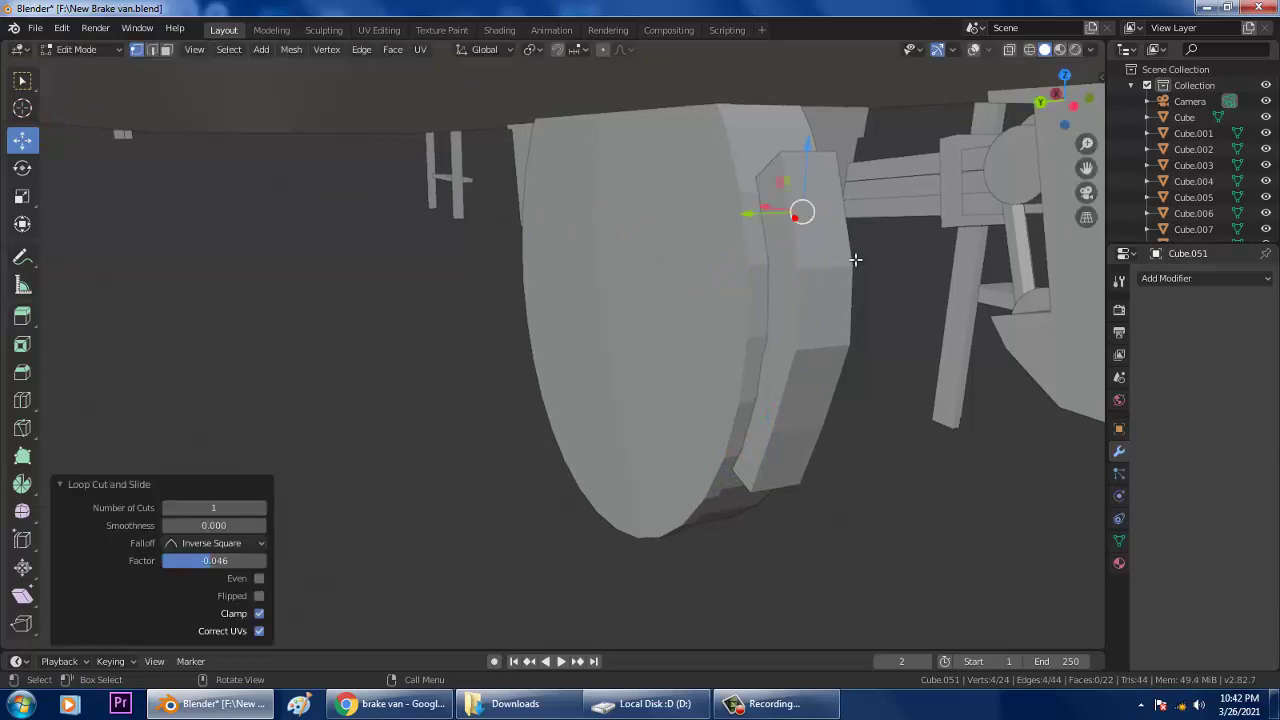
Step: Try the wireframe and X-ray displays on the block, and return to plain solid shading
left_click(1031, 50)
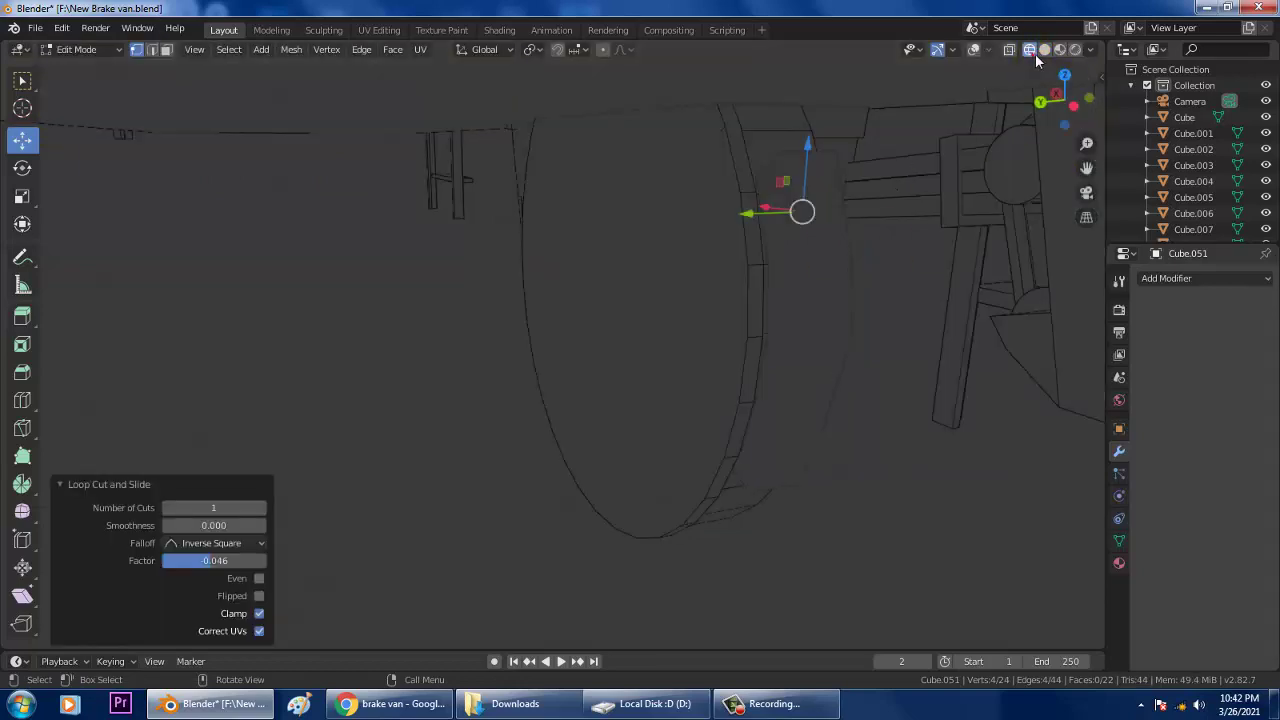
left_click(1046, 50)
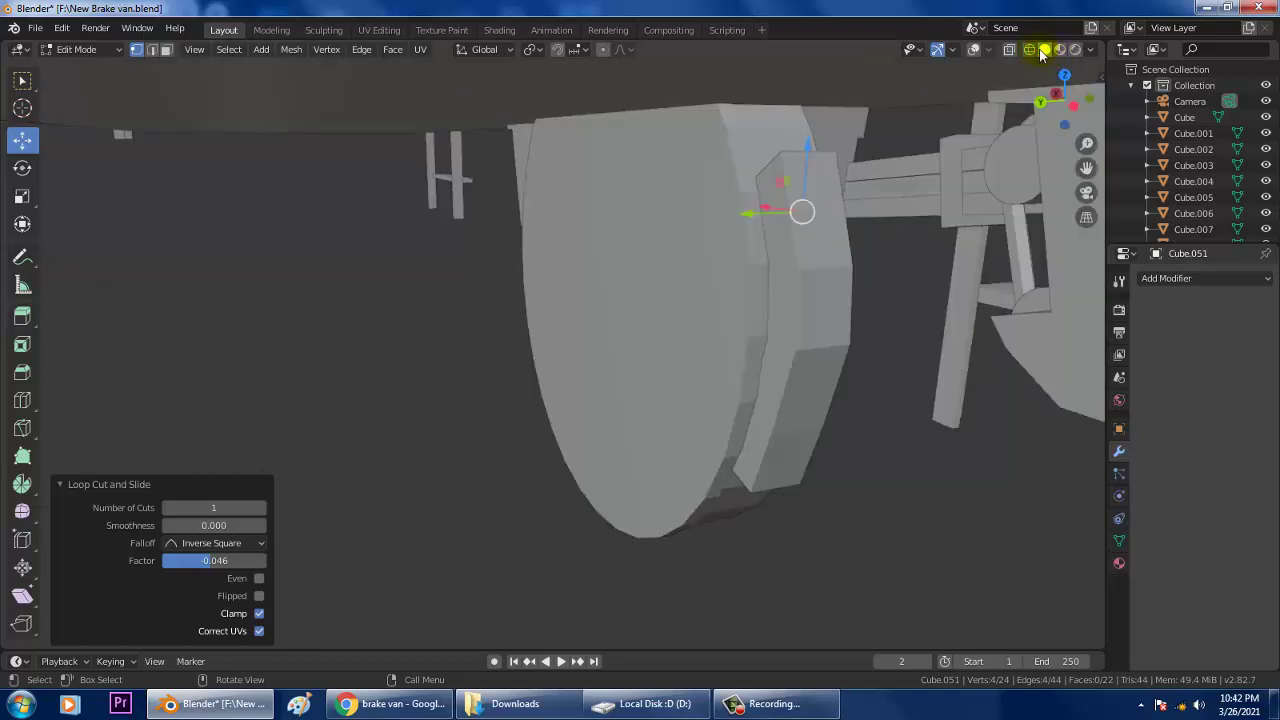
left_click(1014, 50)
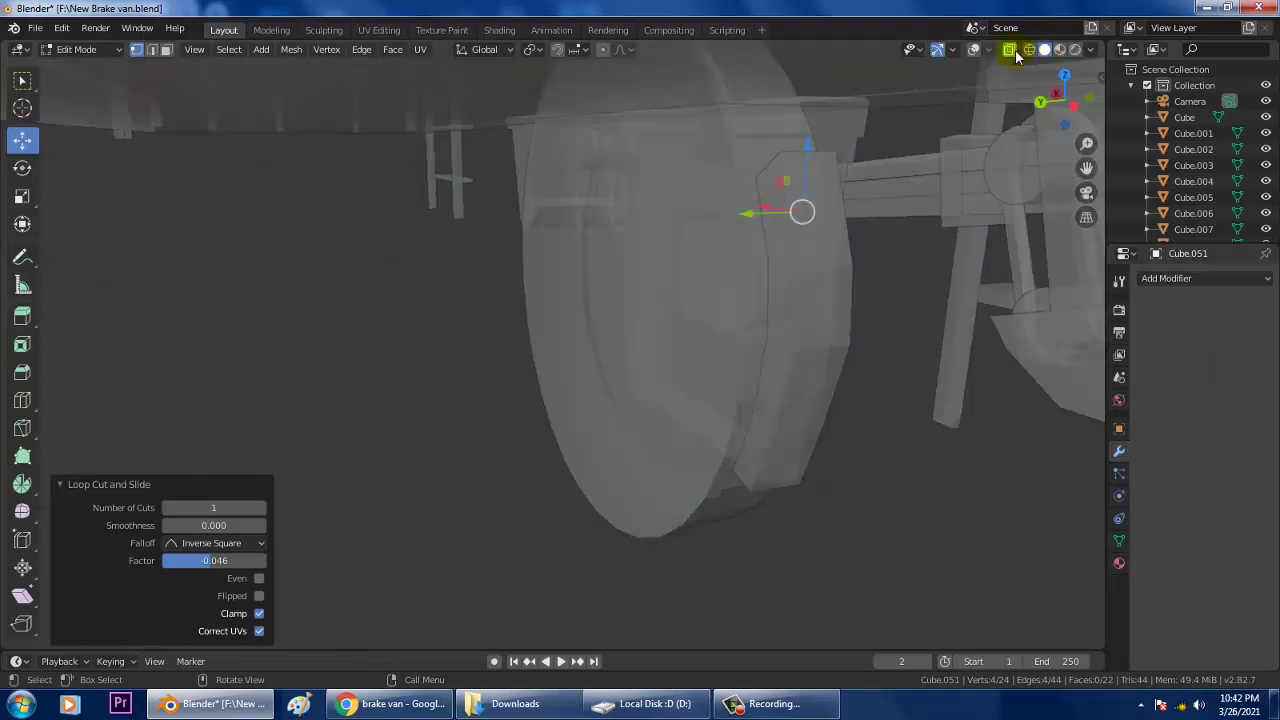
left_click(1014, 50)
left_click(1029, 50)
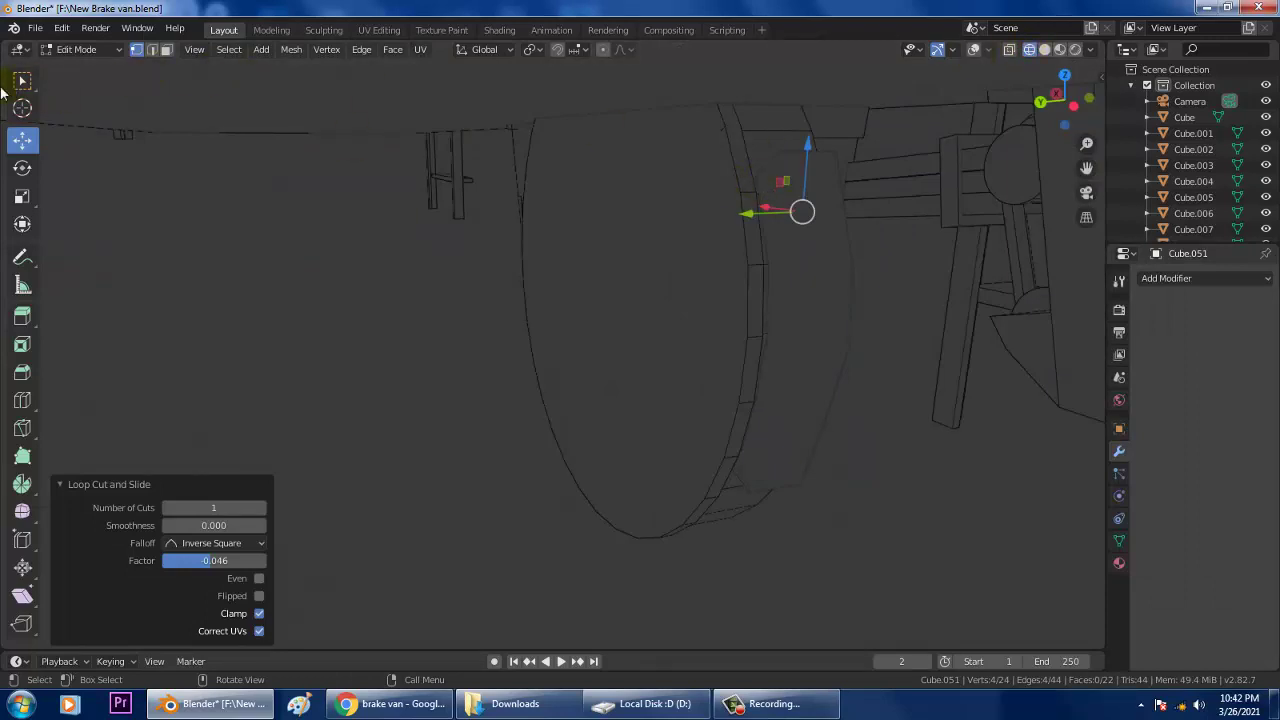
left_click(1046, 50)
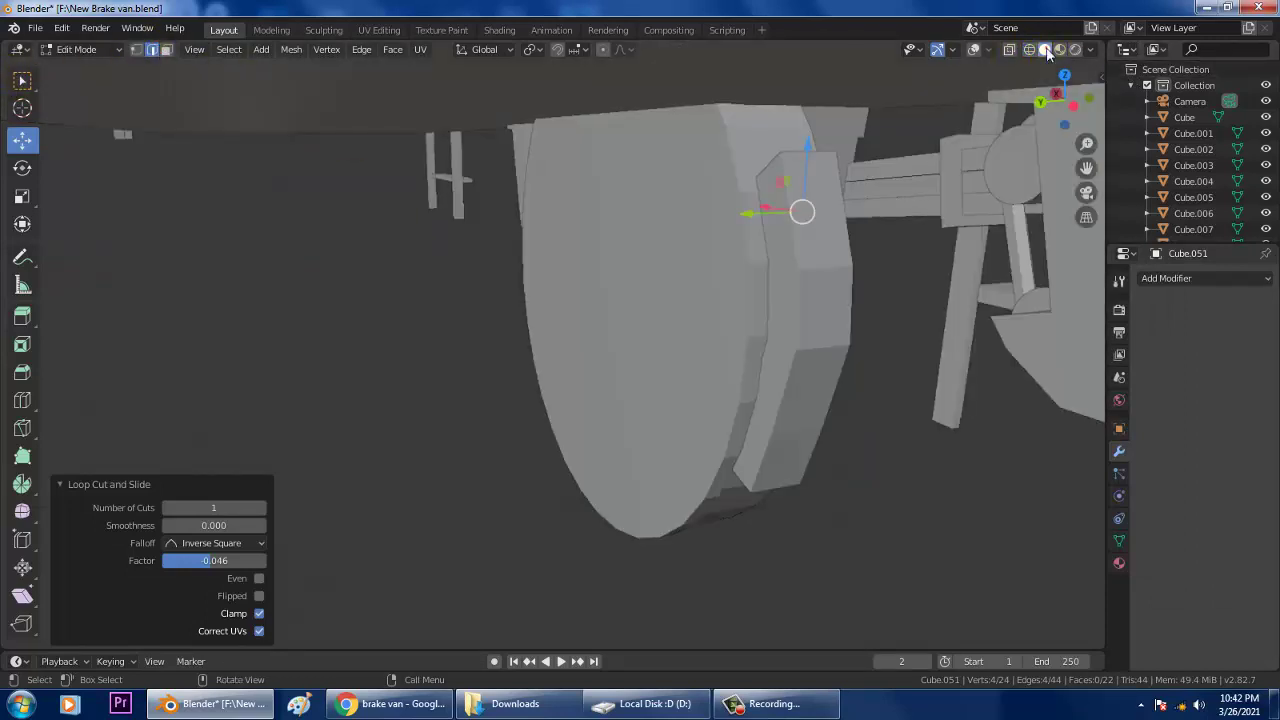
Step: In face select mode, select the block's outer face just below the new loop cut, and turn the viewport overlays back on
middle_click_drag(820, 222, 830, 246)
middle_click_drag(871, 244, 901, 388)
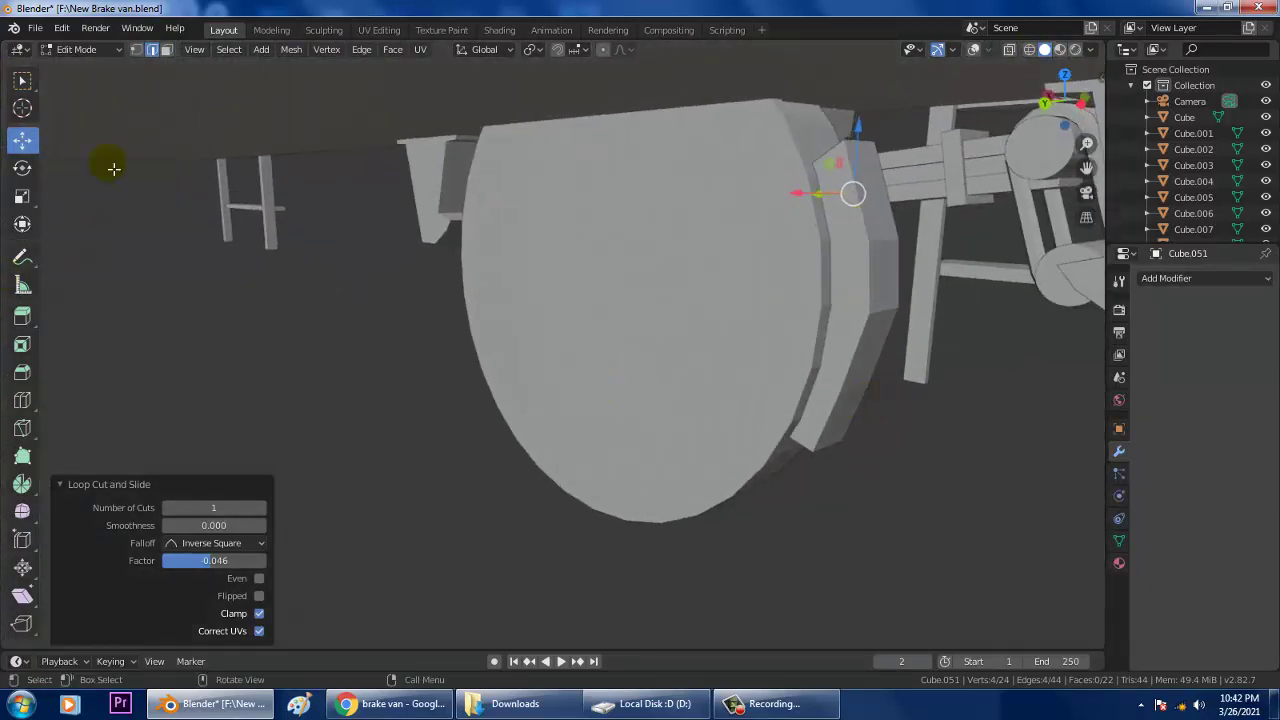
left_click(877, 212)
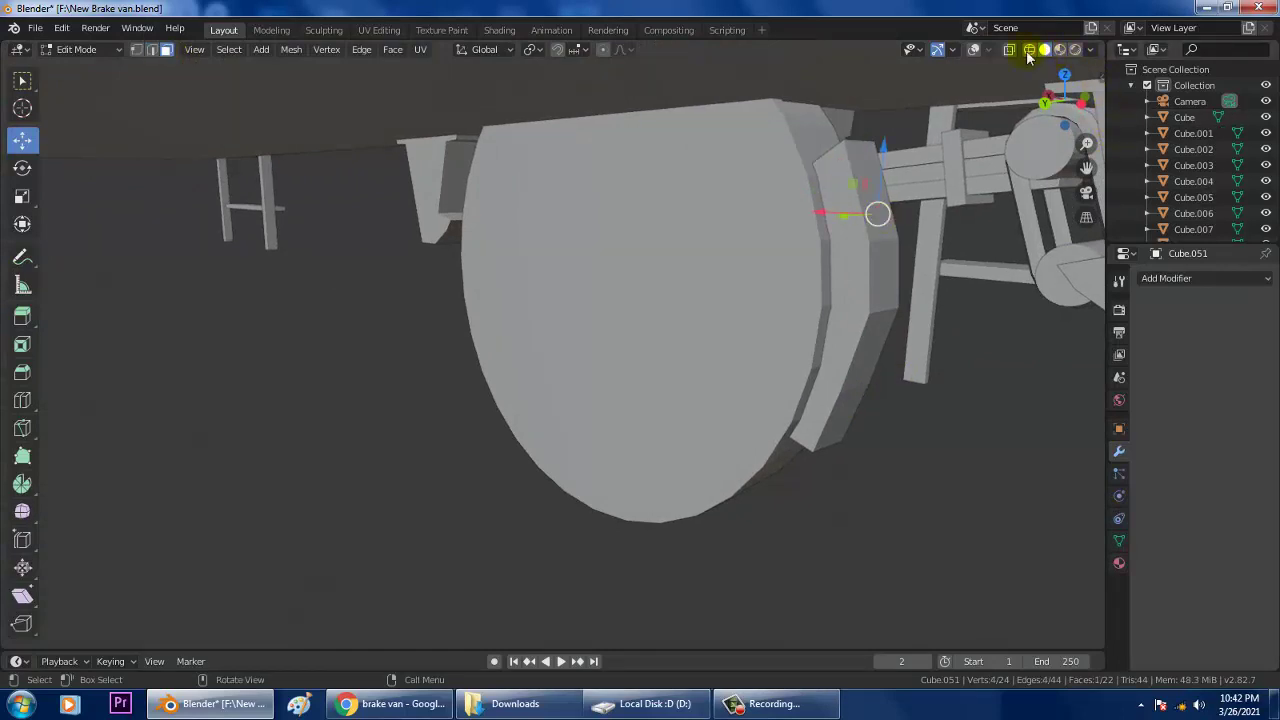
left_click(976, 50)
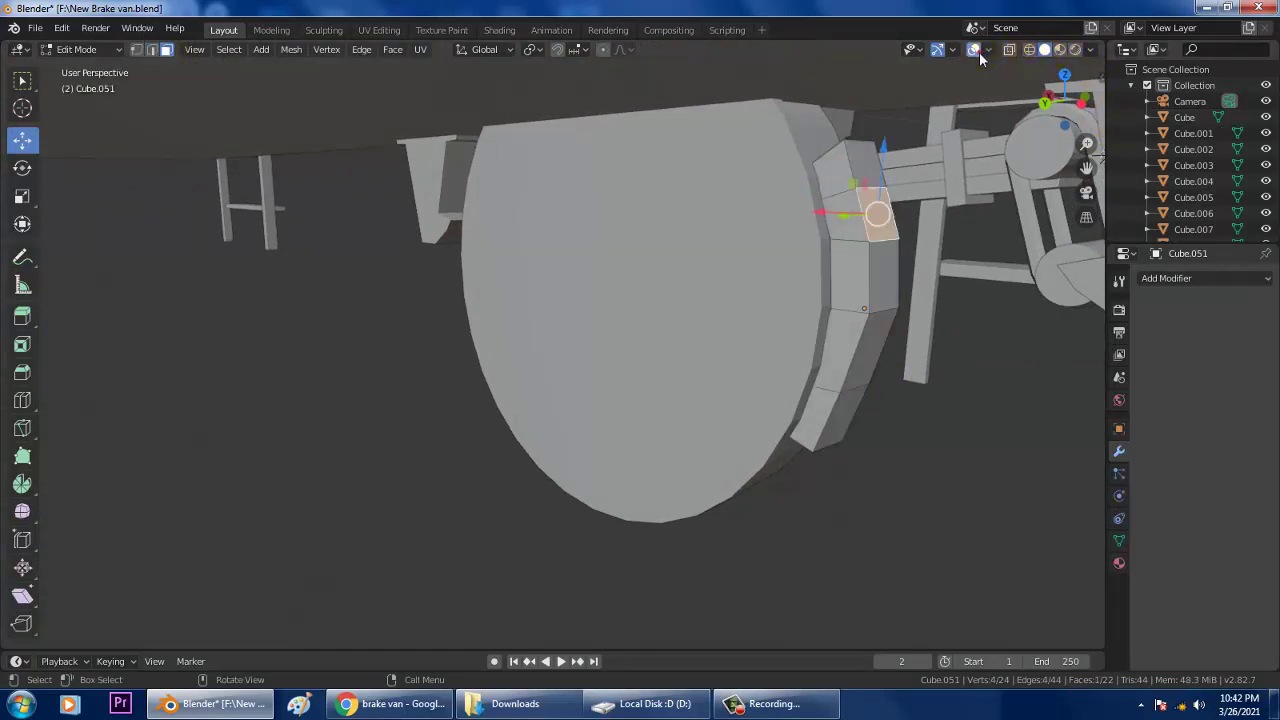
Step: Add the next two outer faces down the curved block to the selection and extrude all three outward by 0.204 m
left_click(885, 283, "shift")
left_click(883, 363, "shift")
middle_click_drag(905, 300, 355, 351)
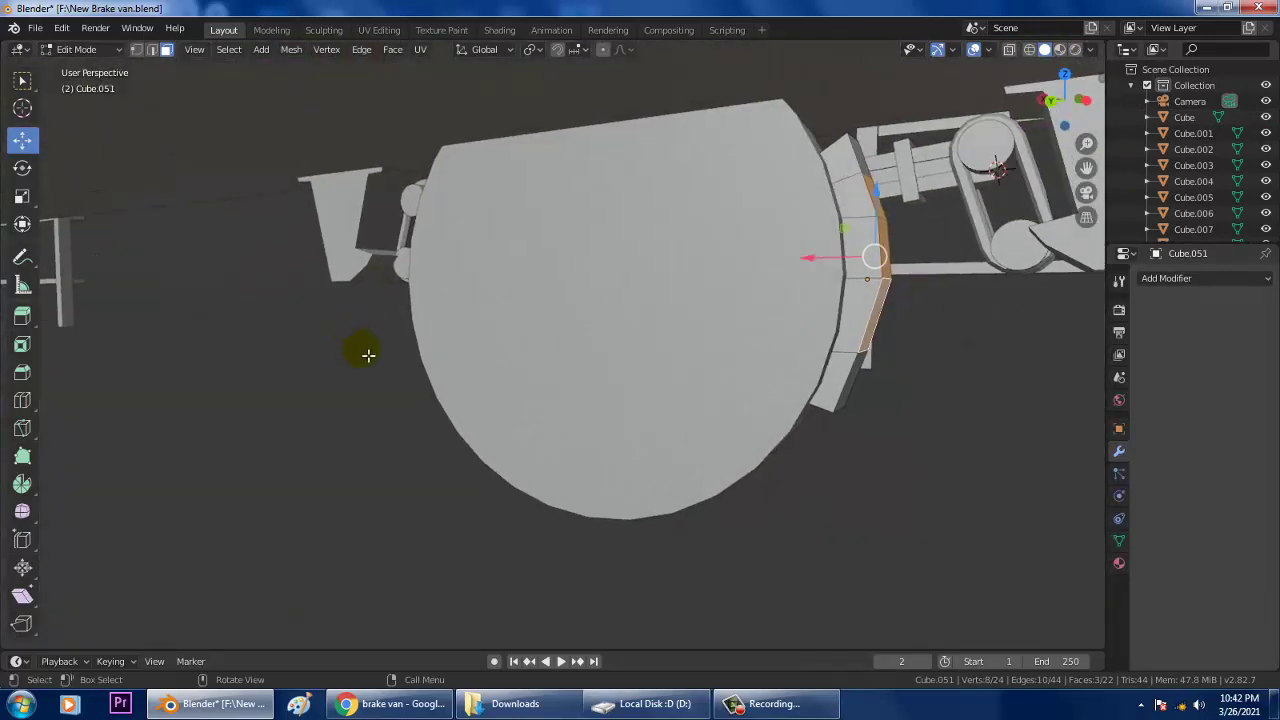
left_click(22, 316)
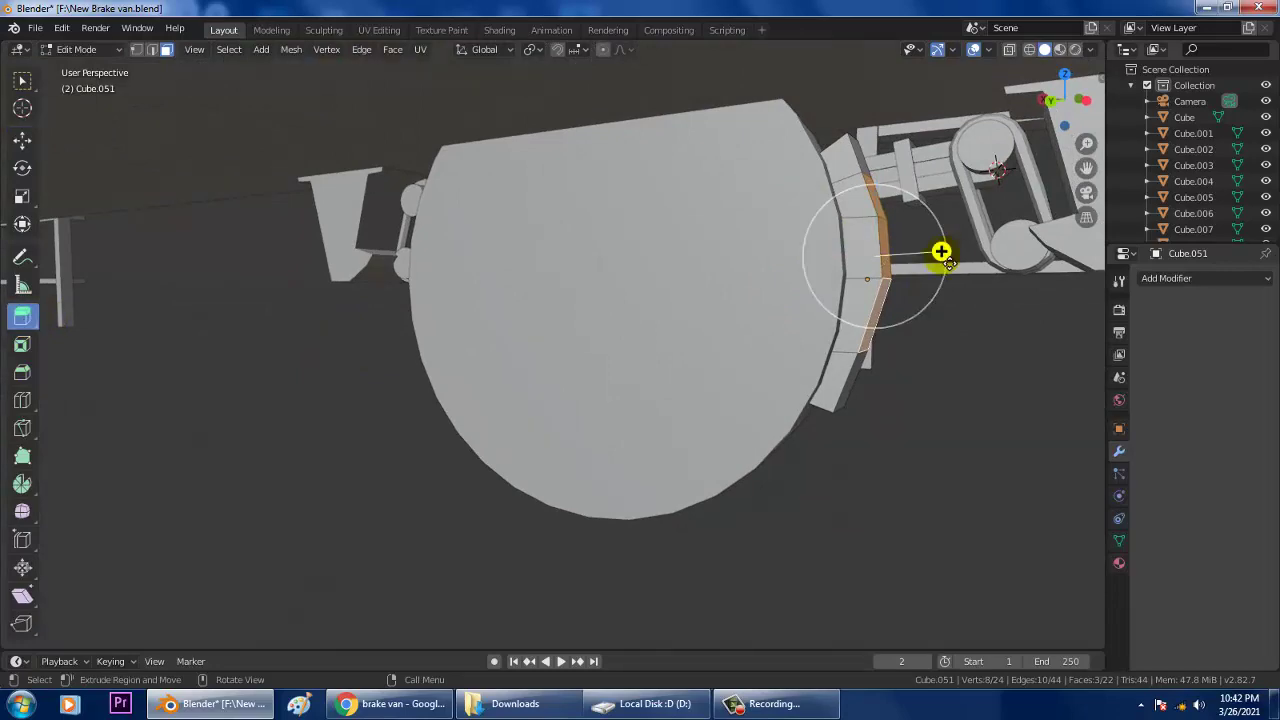
mouse_move(943, 251)
left_mouse_down()
mouse_move(970, 260)
mouse_move(966, 250)
left_mouse_up()
middle_click_drag(851, 277, 323, 277)
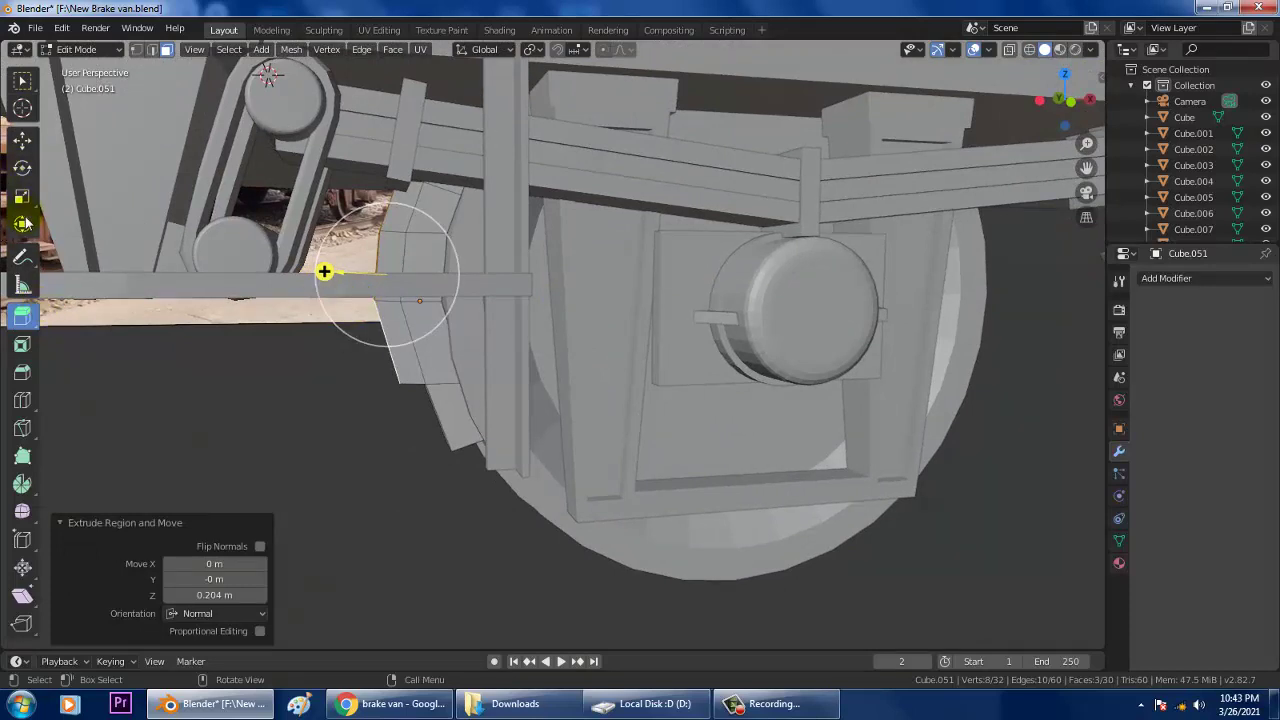
Step: Scale the extruded outer faces to 0.716 along Z and compare the shape with the reference photo
left_click(21, 197)
left_click_drag(381, 210, 393, 232)
scroll(513, 278, "down", 5)
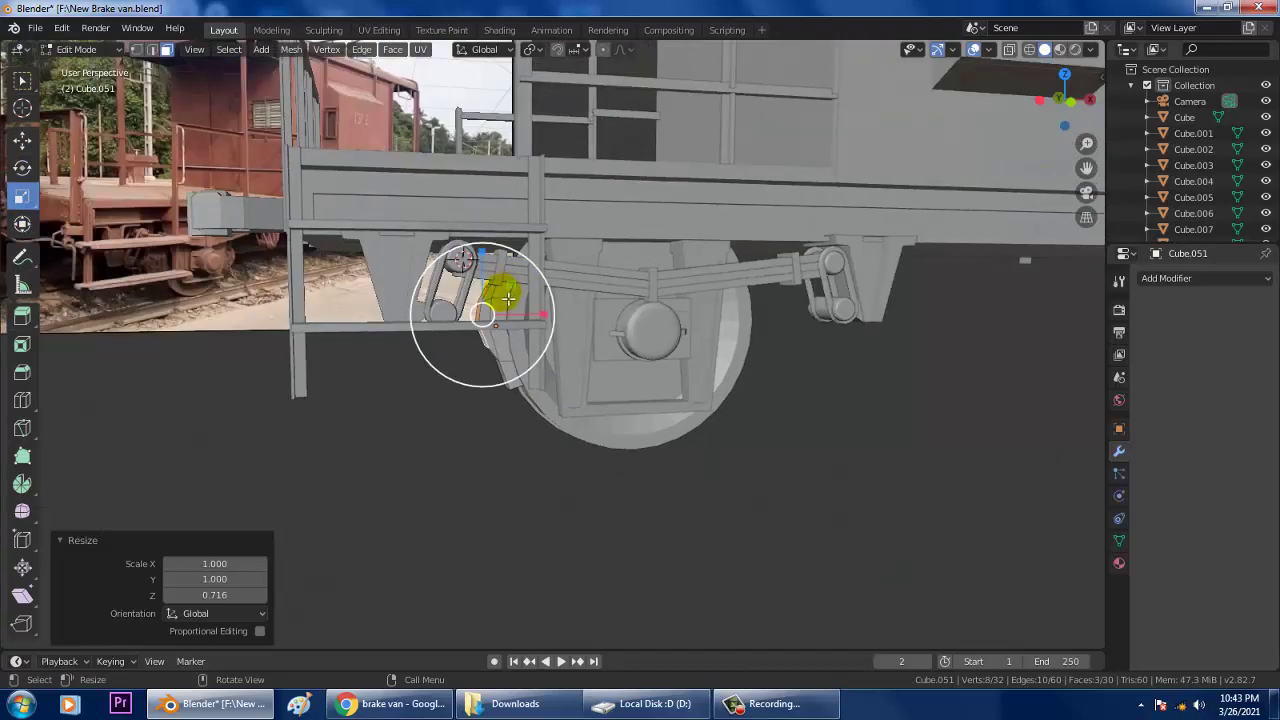
middle_click_drag(404, 262, 605, 354)
scroll(232, 287, "up", 3)
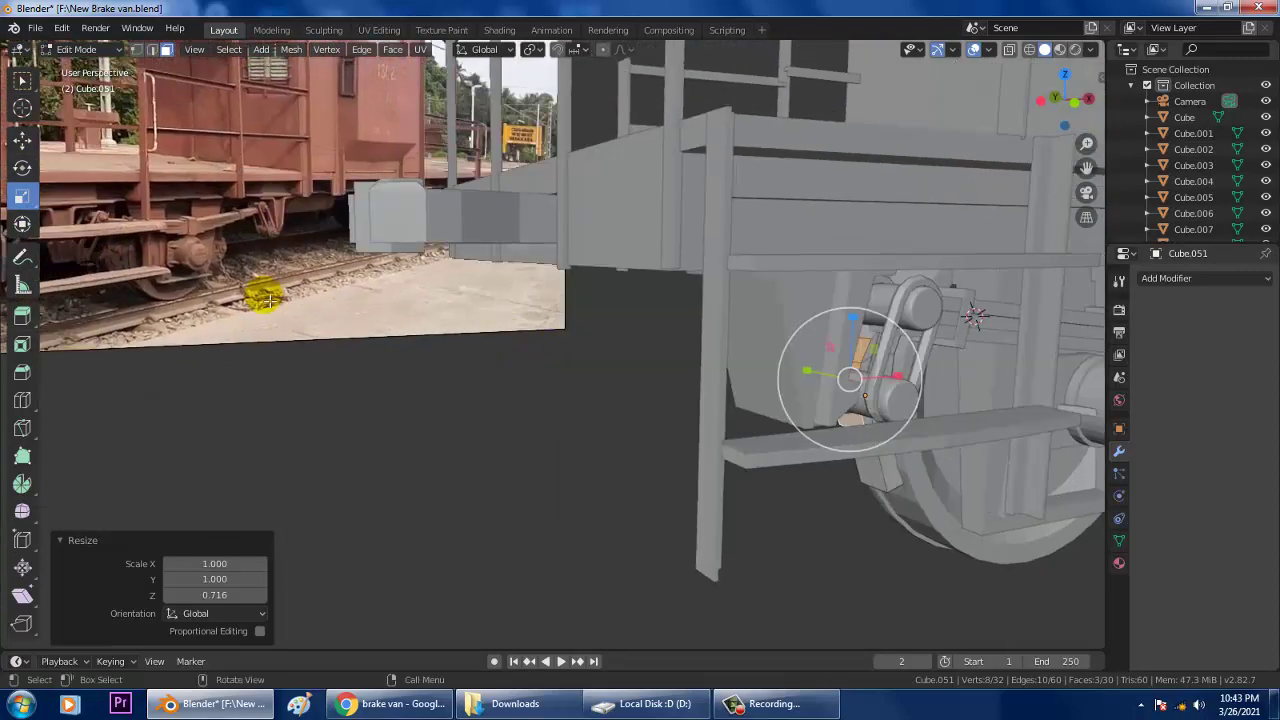
scroll(215, 298, "up", 3)
middle_click_drag(200, 300, 1026, 268, "shift")
middle_click_drag(889, 306, 531, 374)
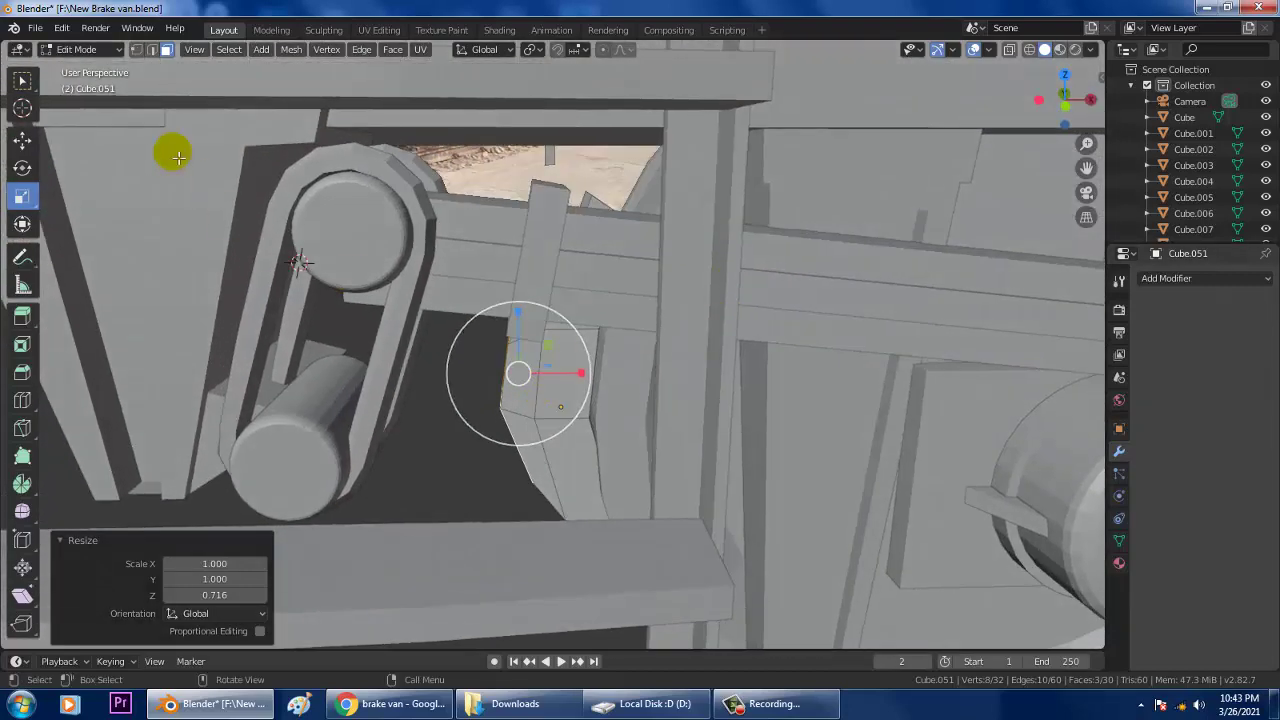
Step: Shift the extruded faces slightly along X away from the wheel, and return to Object Mode
left_click(22, 140)
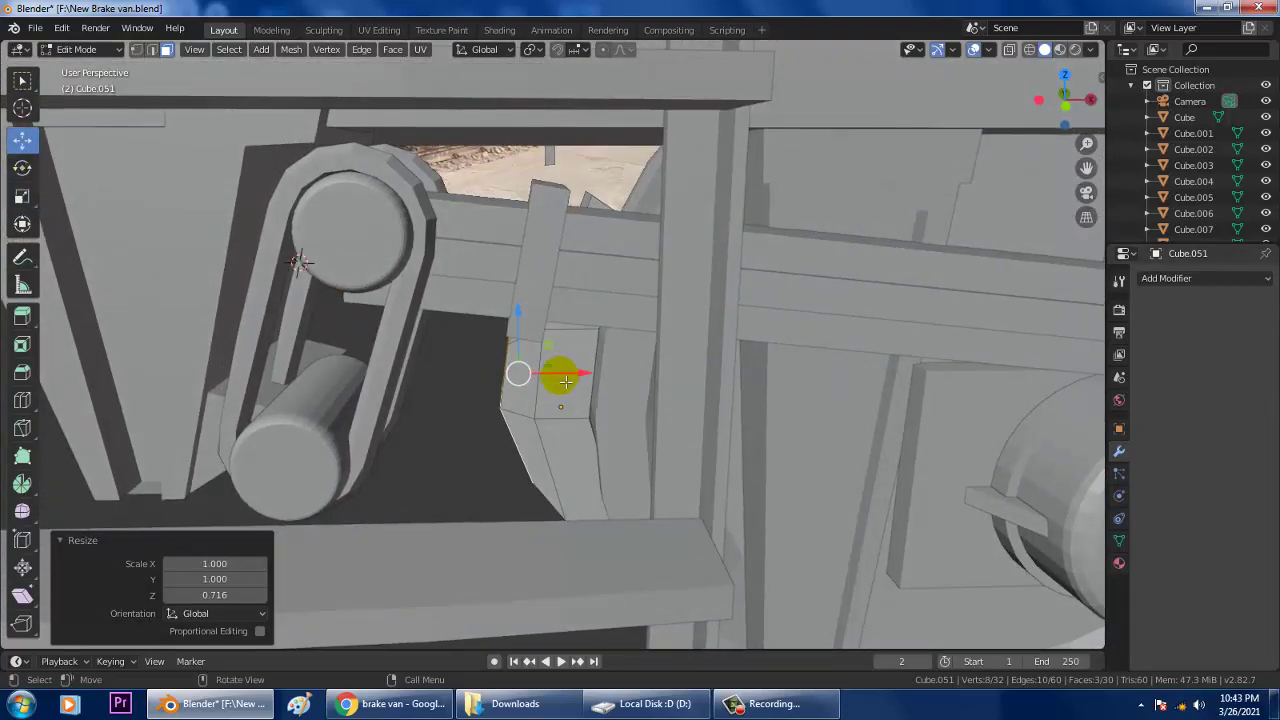
left_click_drag(566, 381, 552, 371)
mouse_move(571, 354)
middle_mouse_down()
mouse_move(599, 351)
mouse_move(580, 345)
middle_mouse_up()
left_click(80, 49)
left_click(100, 63)
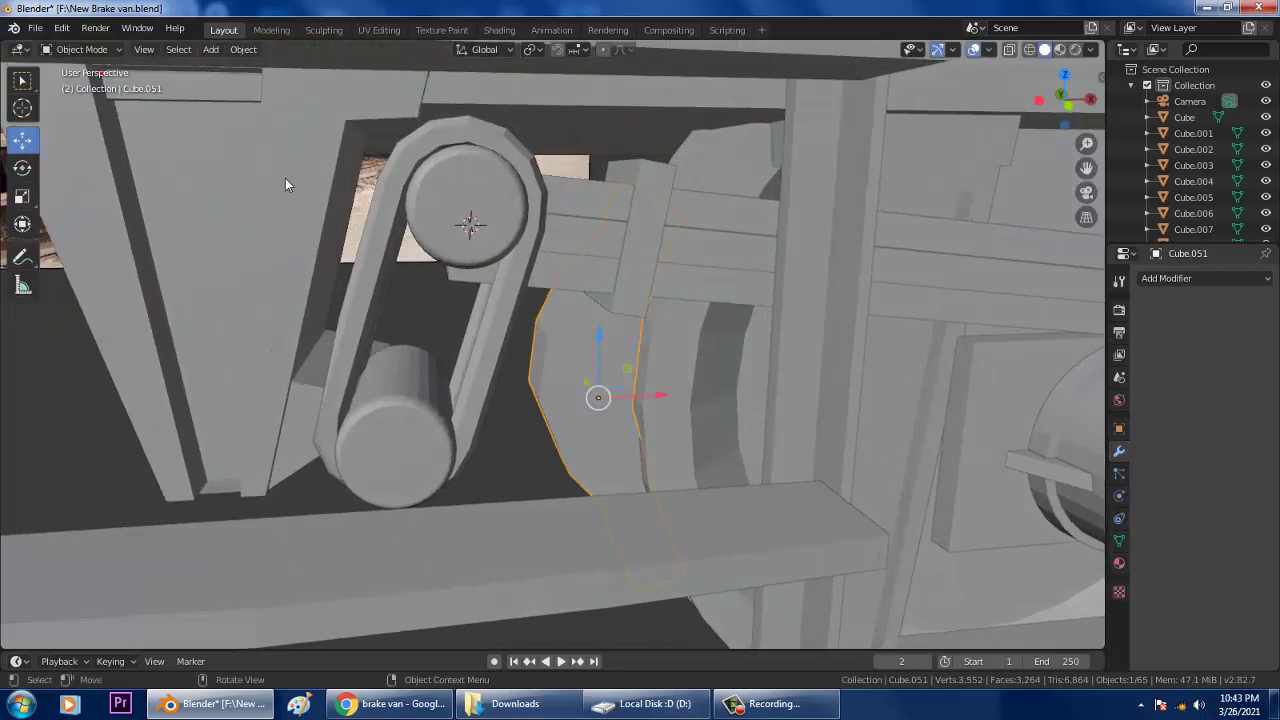
scroll(678, 256, "down", 6)
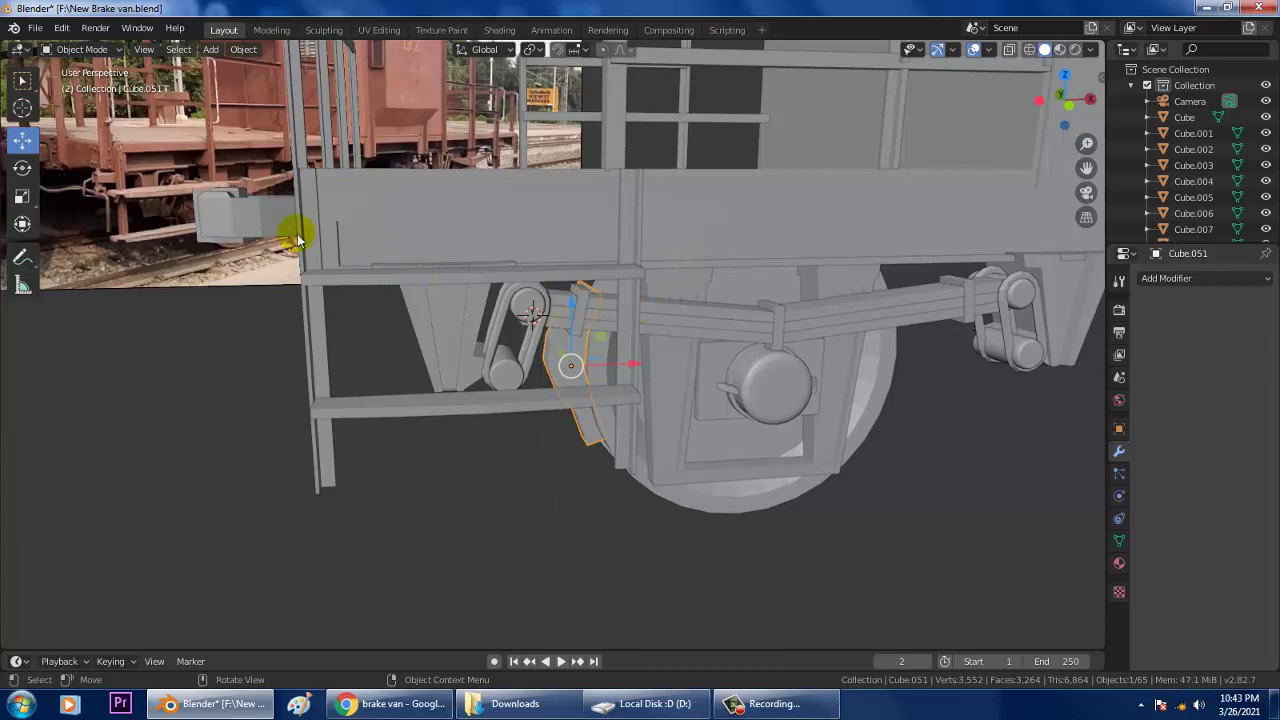
Step: Add a cylinder mesh with 32 vertices, 1 m radius and 2 m depth at the 3D cursor
left_click(214, 51)
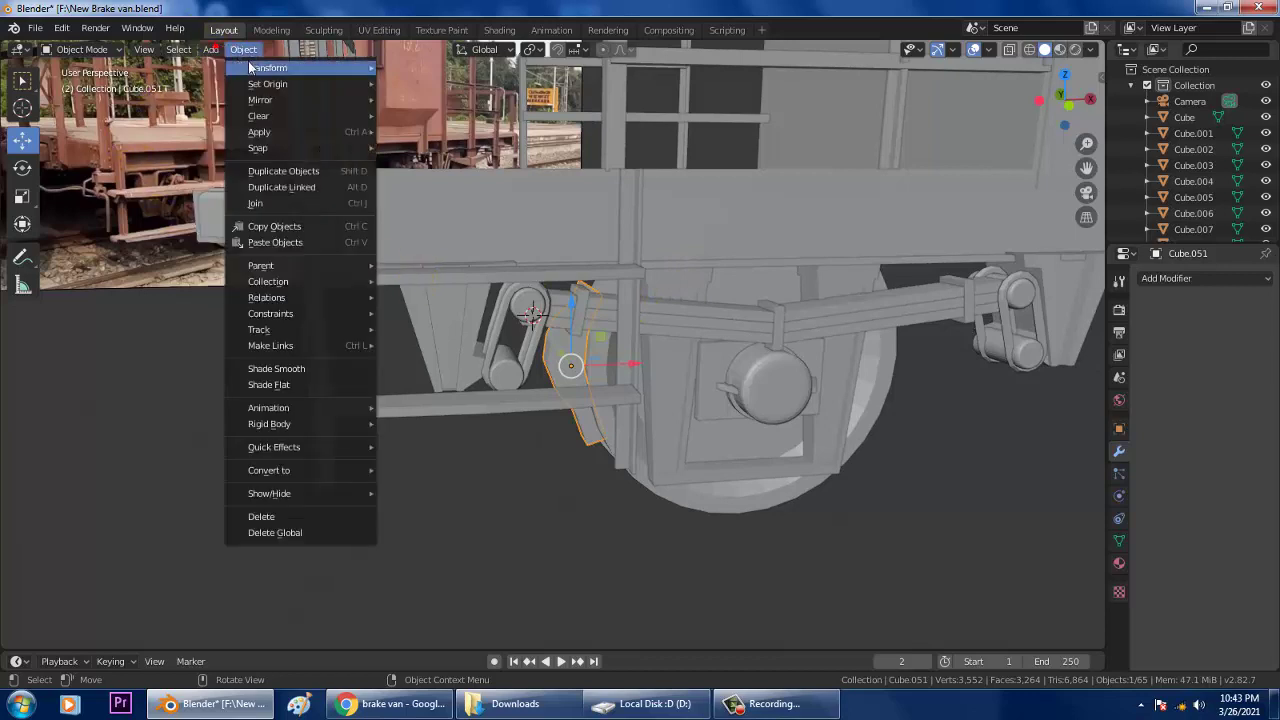
left_click(203, 50)
left_click(210, 50)
mouse_move(225, 72)
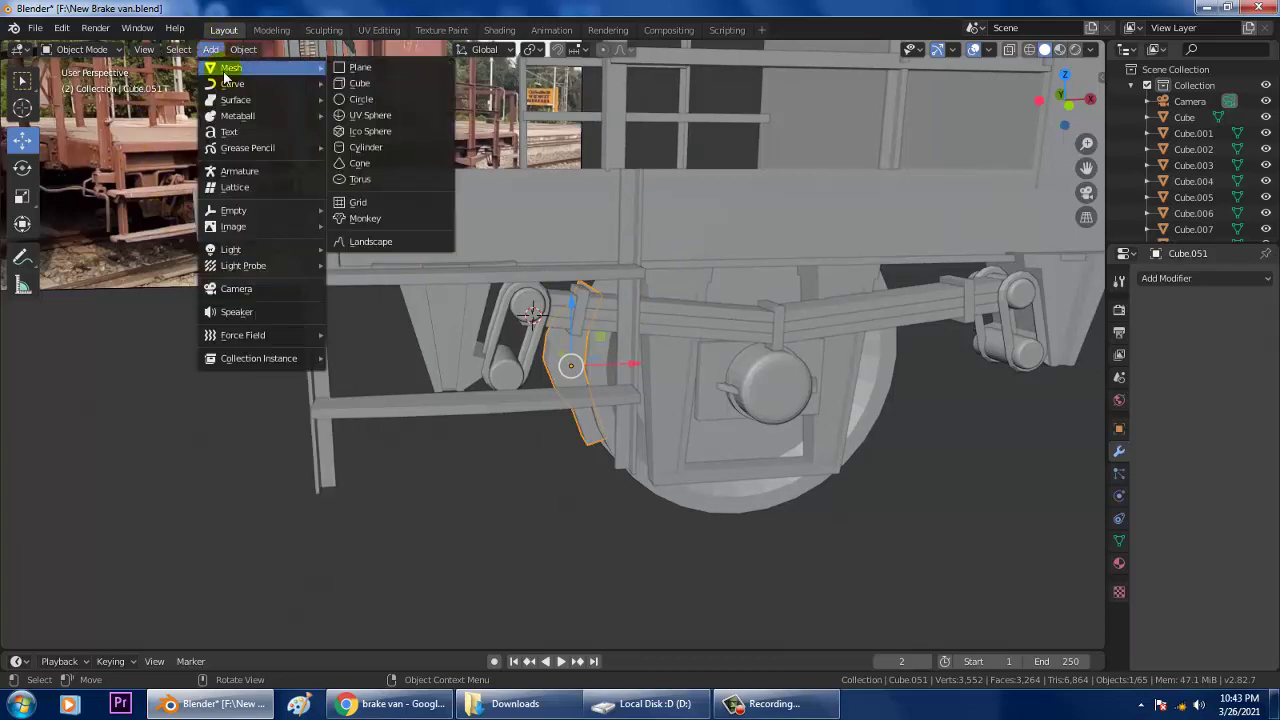
left_click(366, 147)
middle_click_drag(418, 378, 228, 217)
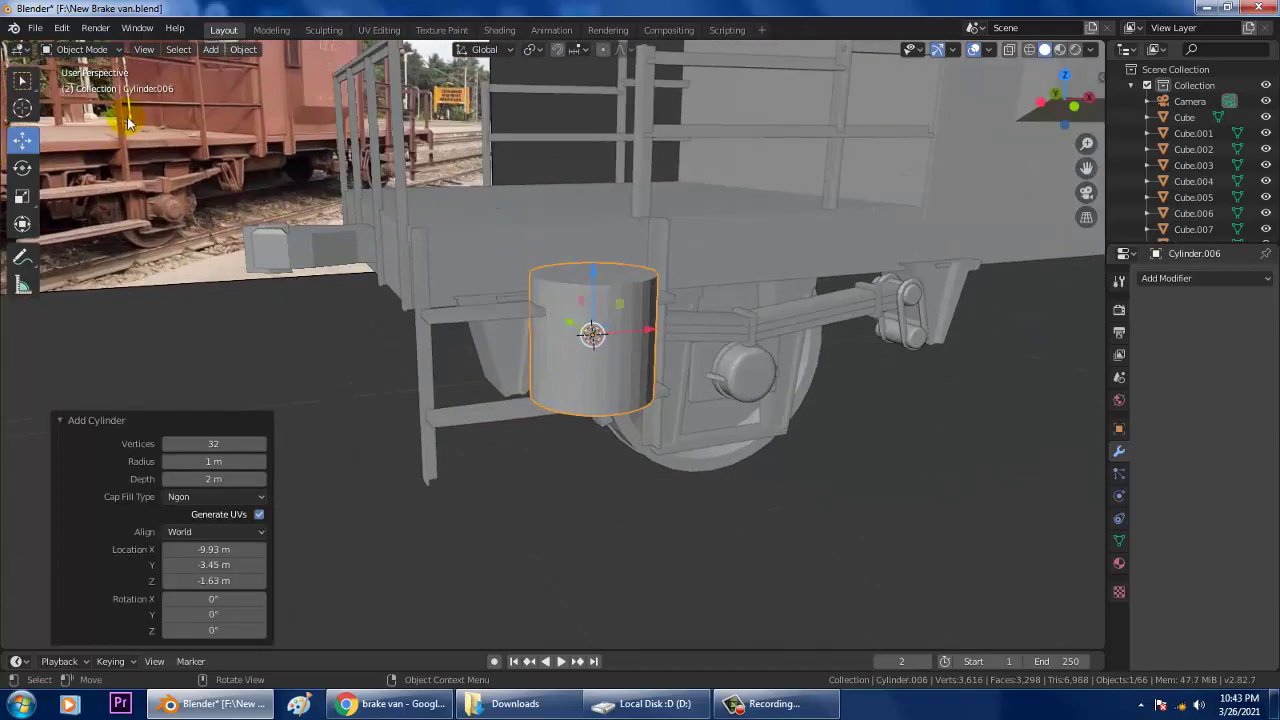
Step: Set the cylinder's X rotation to 90° so that its axis runs across the van
left_click(23, 172)
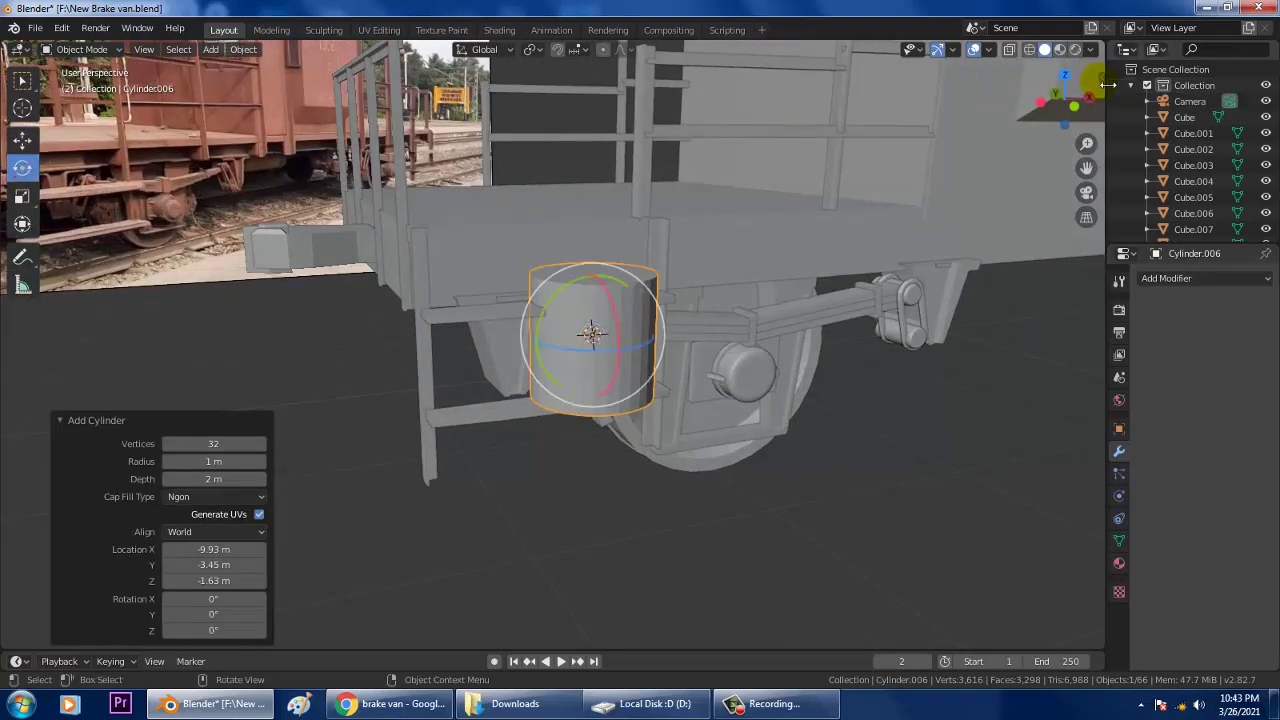
key("n")
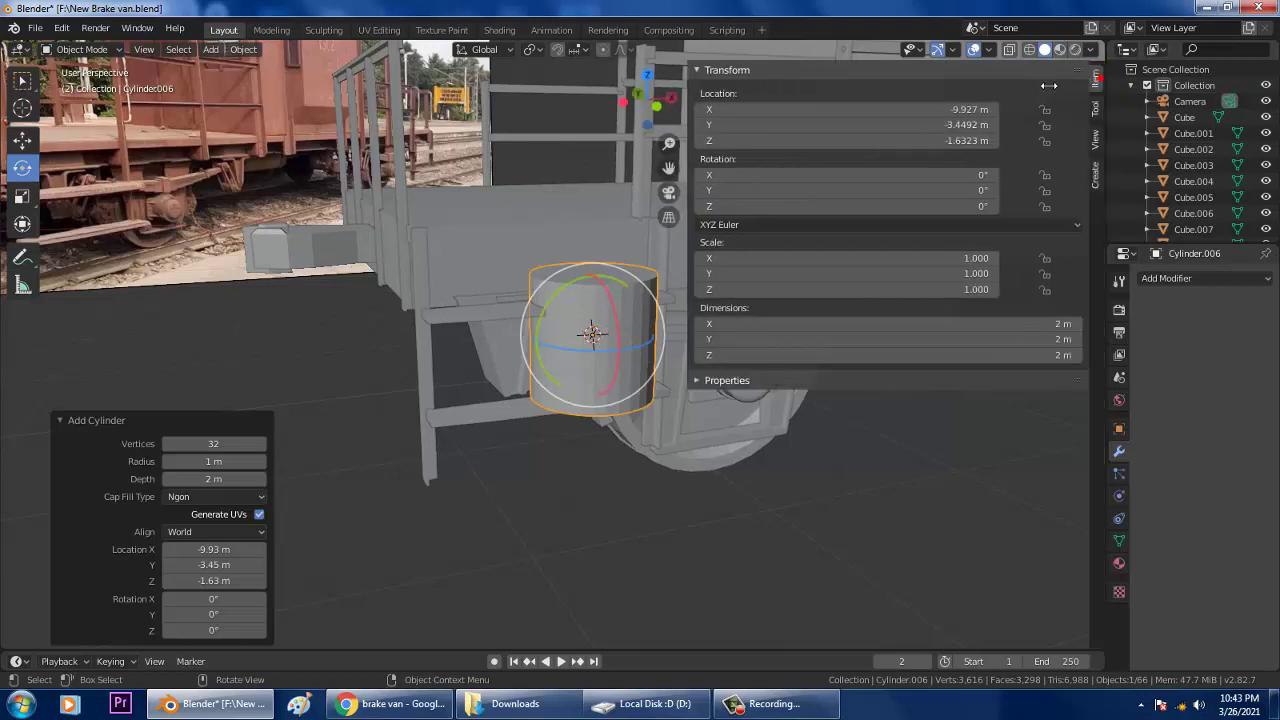
left_click(970, 177)
type("90")
key("Return")
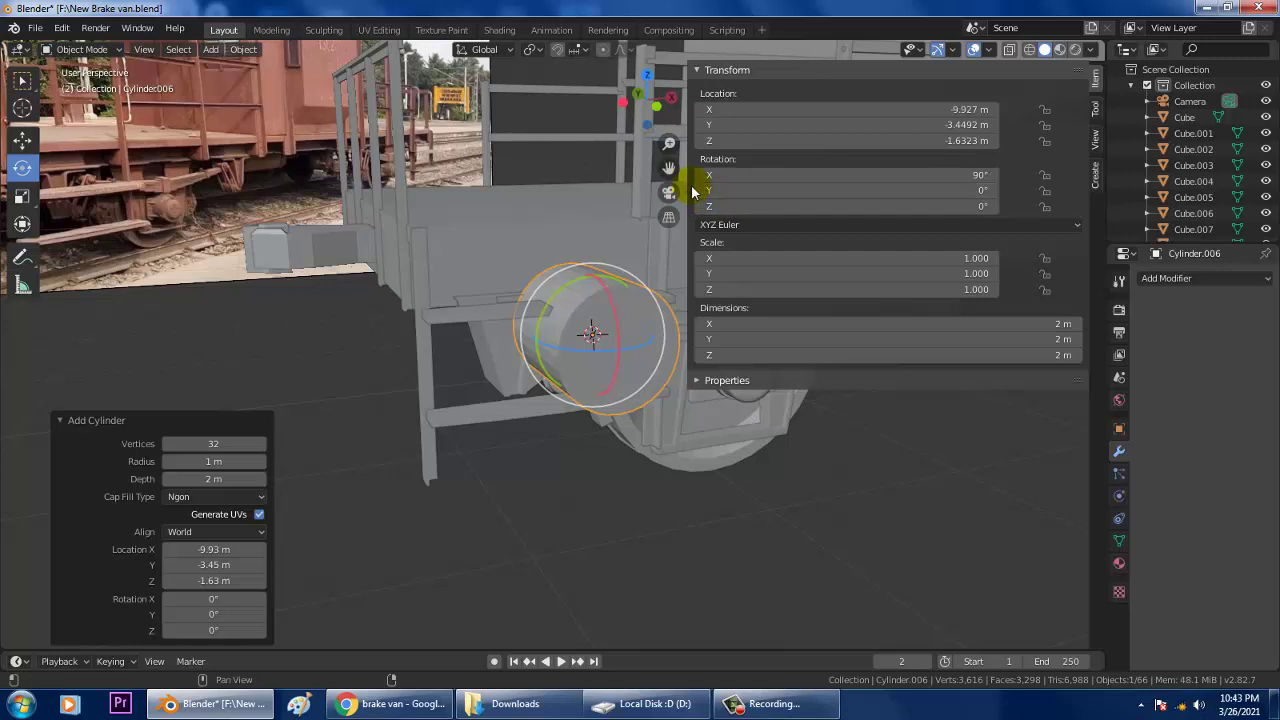
left_click_drag(688, 187, 1098, 185)
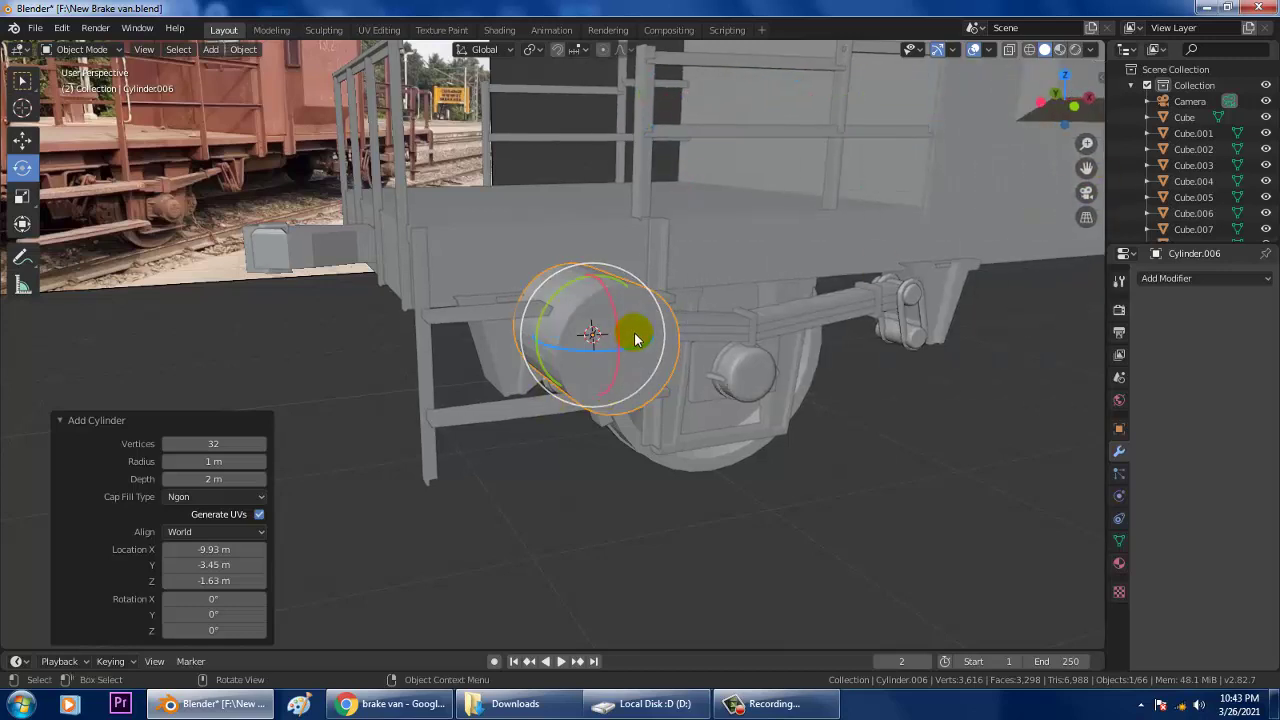
Step: Scale the cylinder uniformly to 0.176
middle_click_drag(634, 336, 645, 347)
key("s")
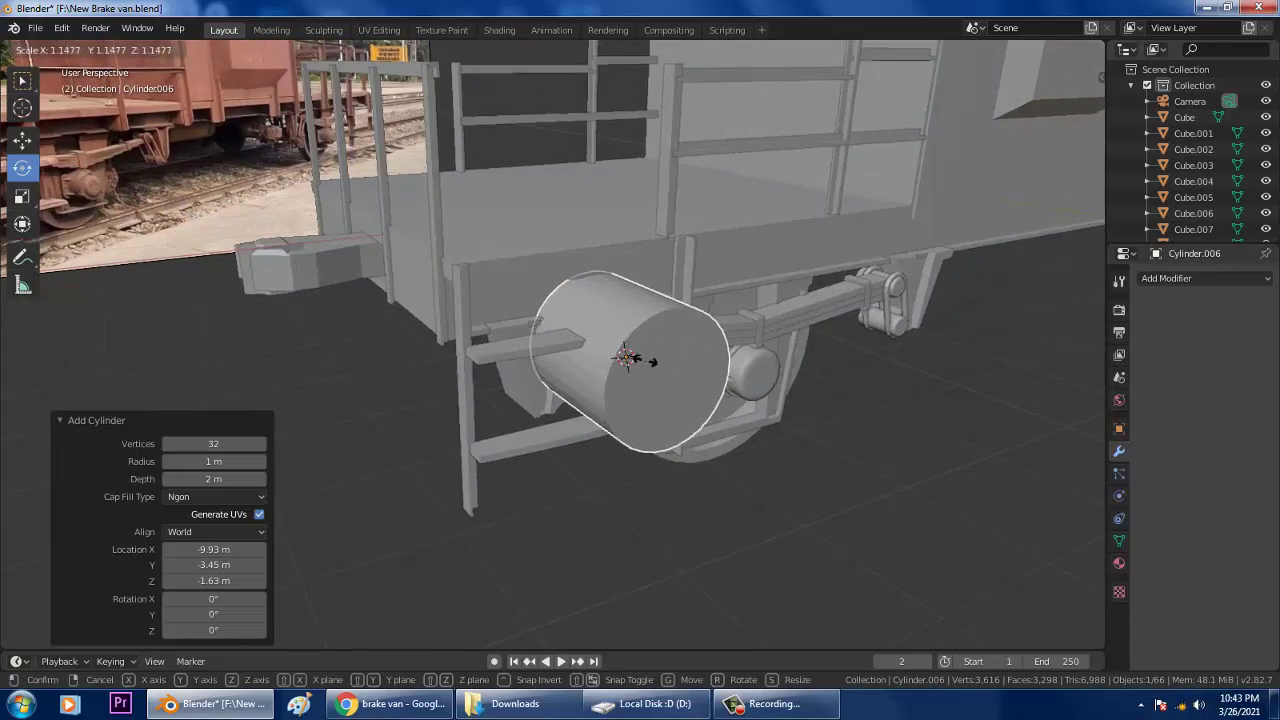
left_click(628, 356)
middle_click_drag(632, 360, 714, 388)
scroll(682, 368, "up", 7)
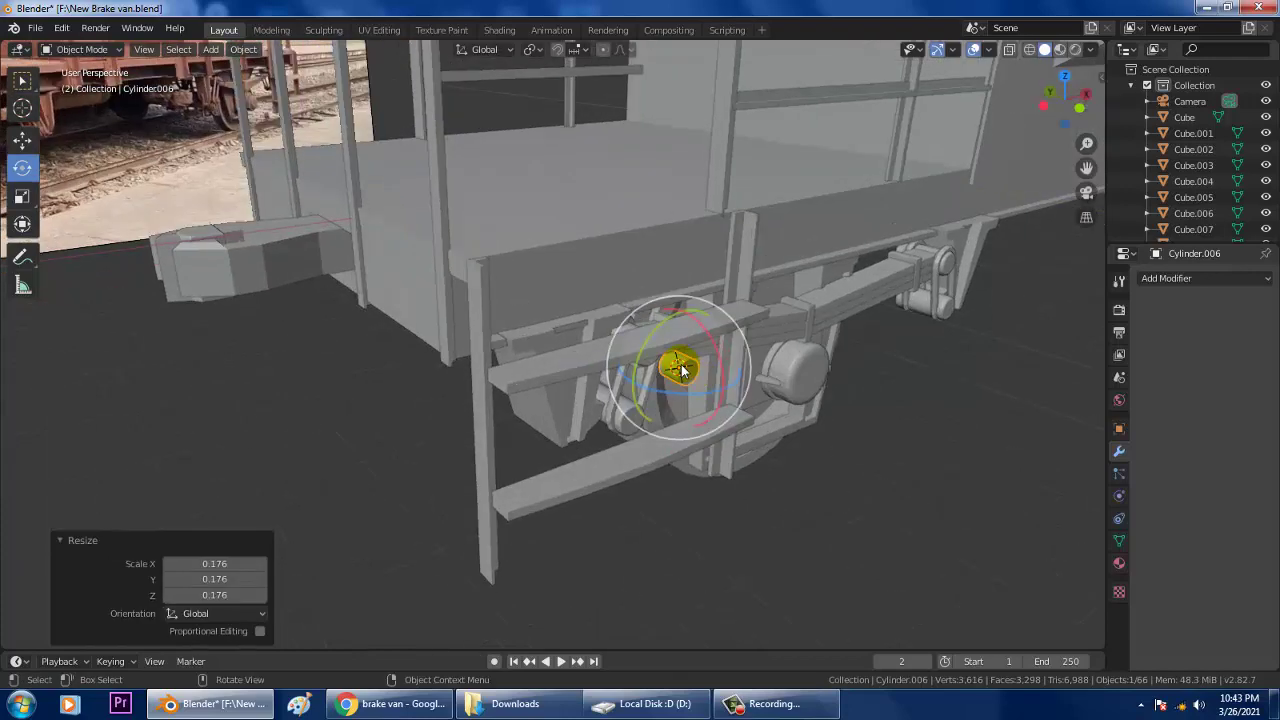
scroll(715, 380, "up", 1)
scroll(703, 383, "down", 3)
Step: Move the cylinder 1.73 m along Y, inward beneath the van floor
left_click(22, 143)
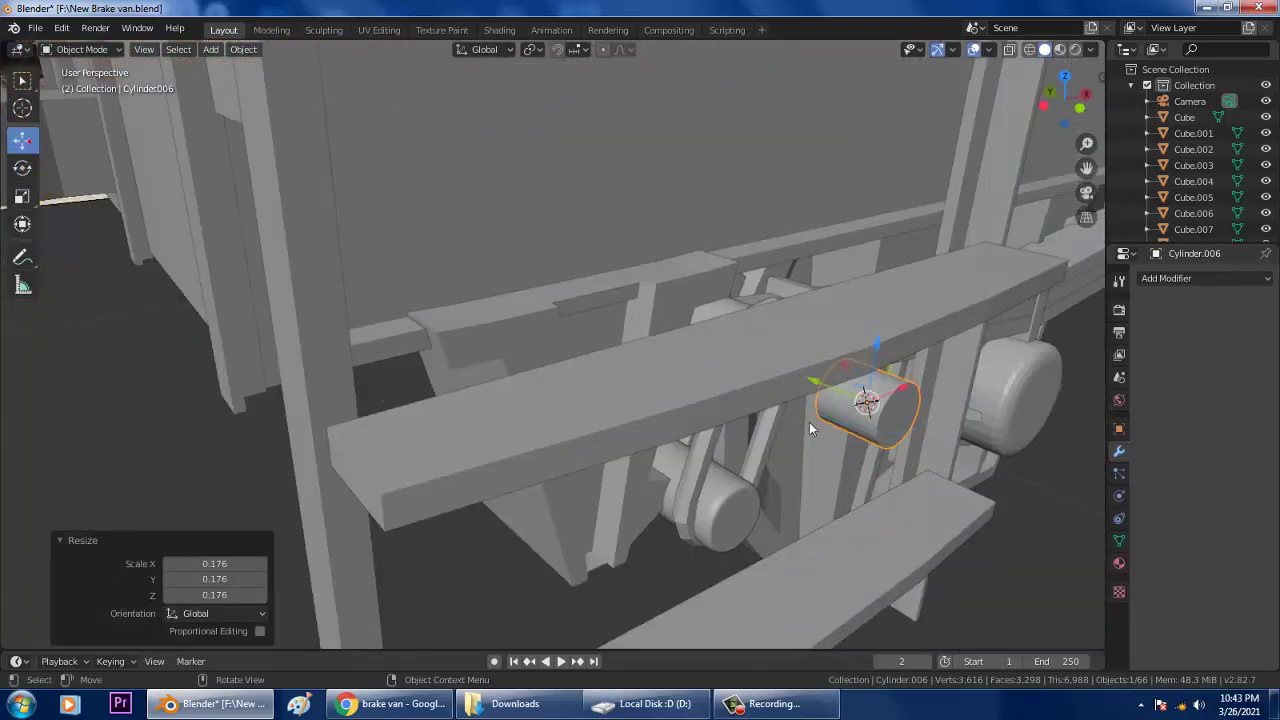
left_click_drag(814, 387, 590, 302)
scroll(745, 400, "down", 5)
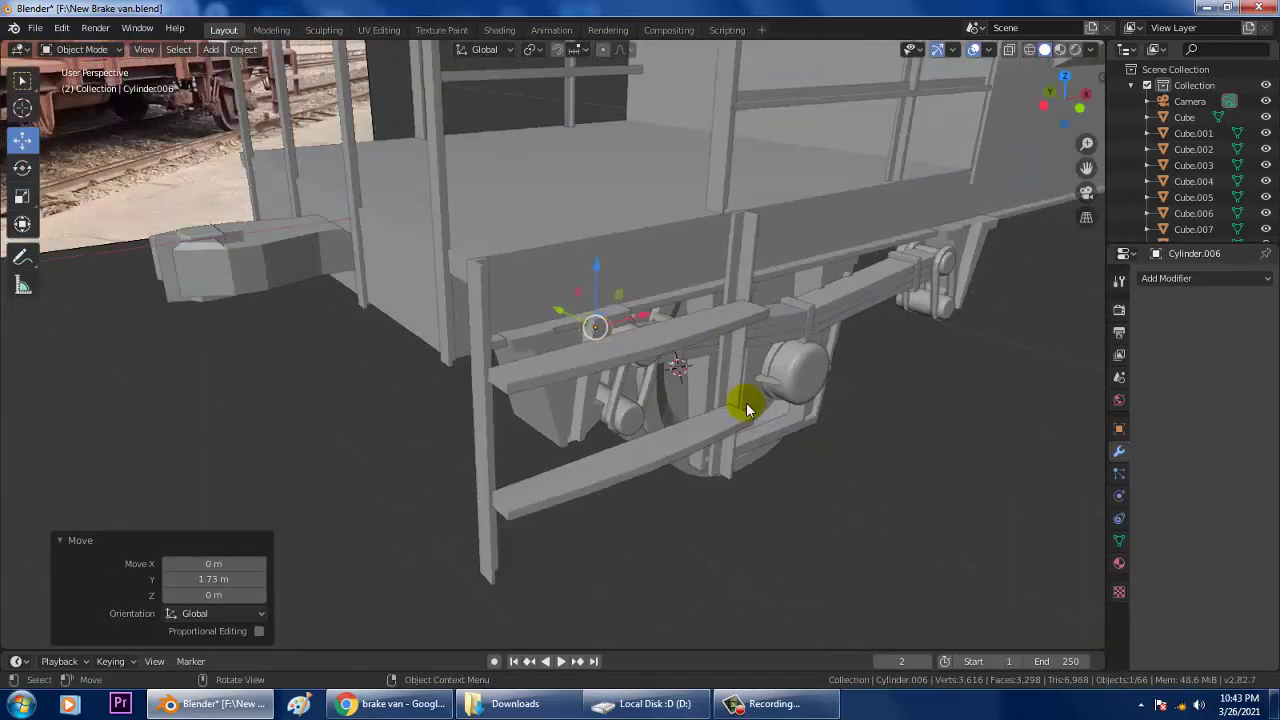
middle_click_drag(748, 403, 679, 373, "shift")
middle_click_drag(538, 294, 551, 306)
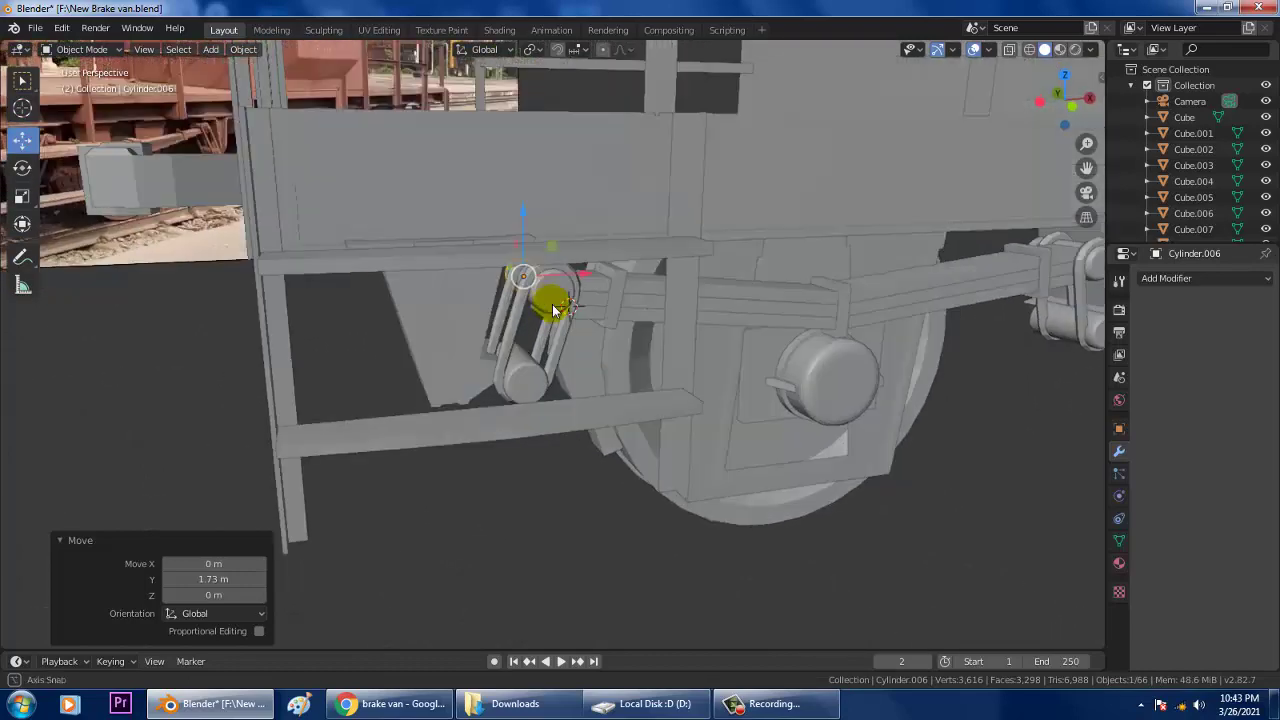
scroll(540, 295, "up", 3)
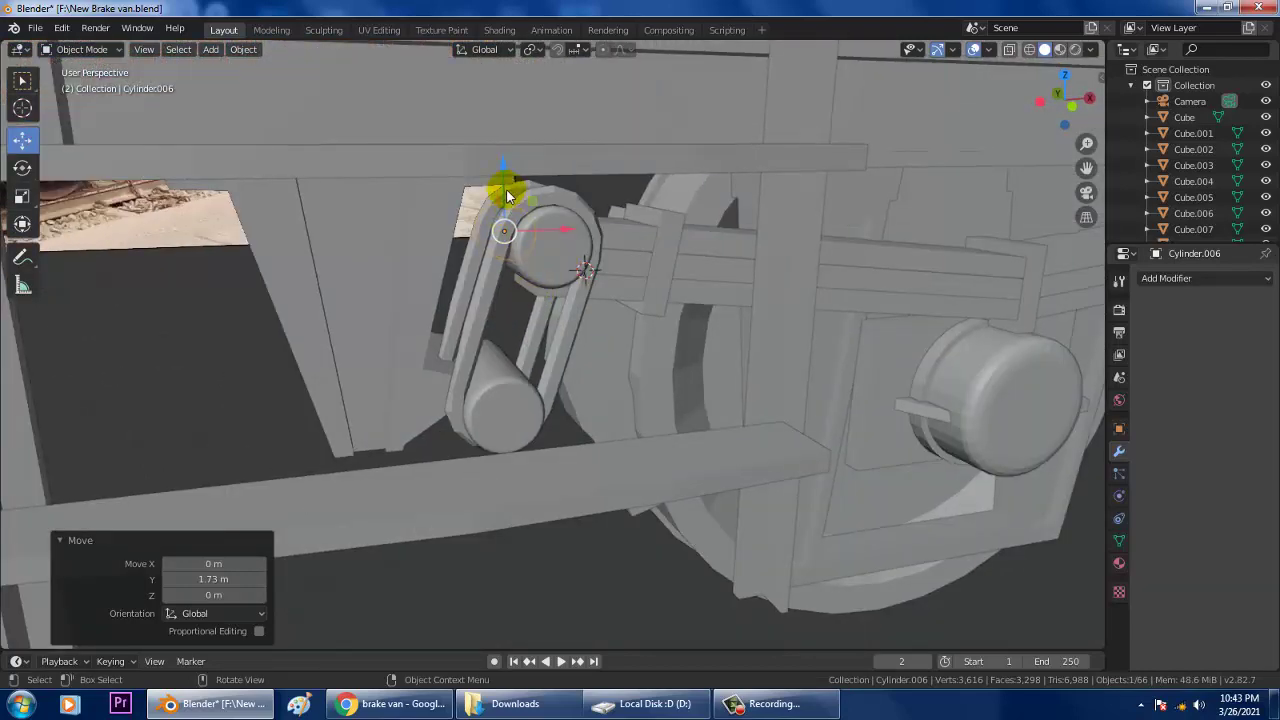
Step: Position the cylinder over the upper part of the curved block, and shift it 0.129 m along Y
left_click_drag(506, 196, 676, 346)
middle_click_drag(622, 339, 687, 340)
left_click_drag(744, 309, 743, 297)
middle_click_drag(743, 297, 661, 331)
Step: Scale the cylinder uniformly to 0.408 and move it 0.151 m along Y toward the curved block
key("s")
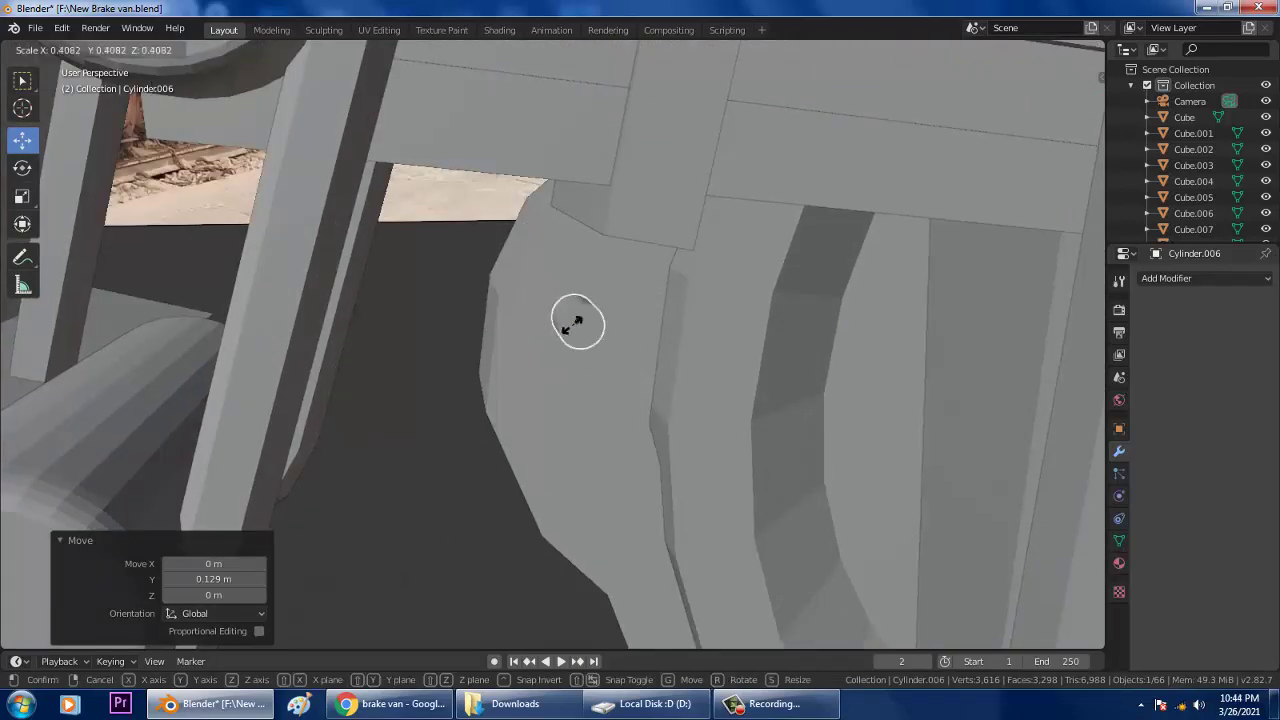
left_click(577, 322)
middle_click_drag(577, 322, 625, 345)
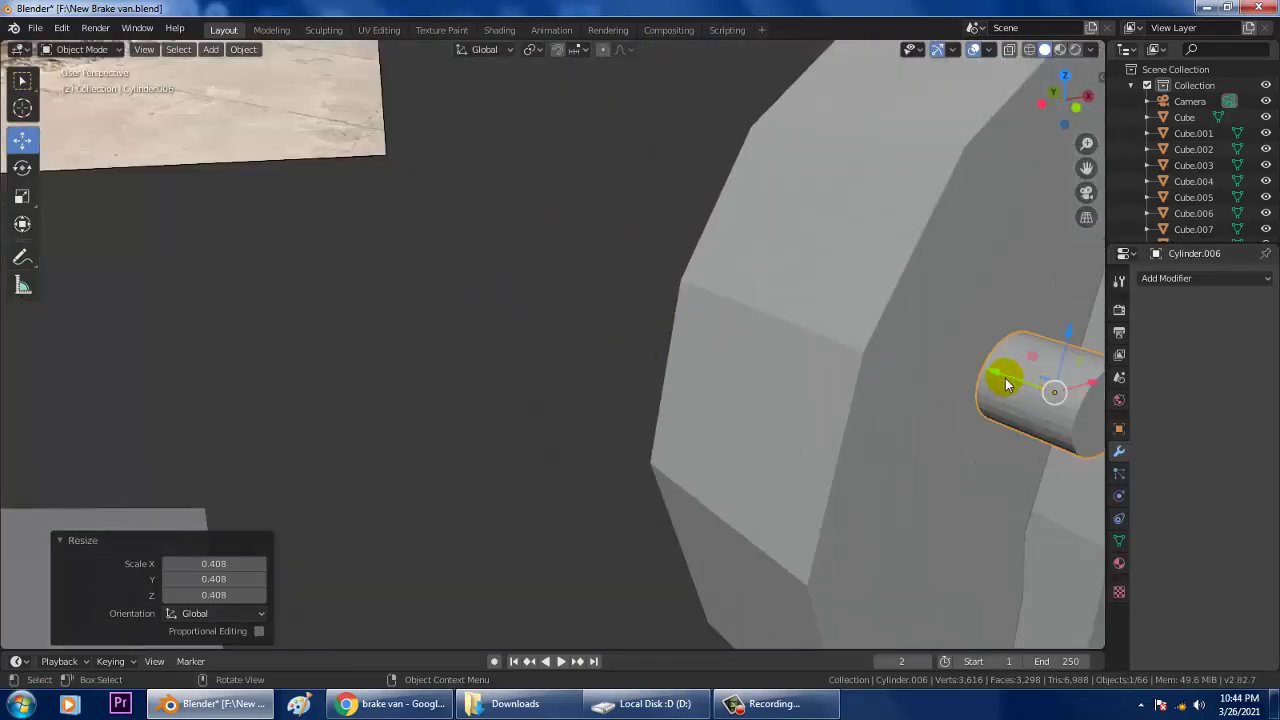
left_click_drag(1005, 378, 908, 343)
middle_click_drag(908, 343, 671, 366)
scroll(671, 366, "up", 2)
Step: Enlarge the cylinder uniformly by 1.869 and move it 0.0536 m along X on the block's side face
key("s")
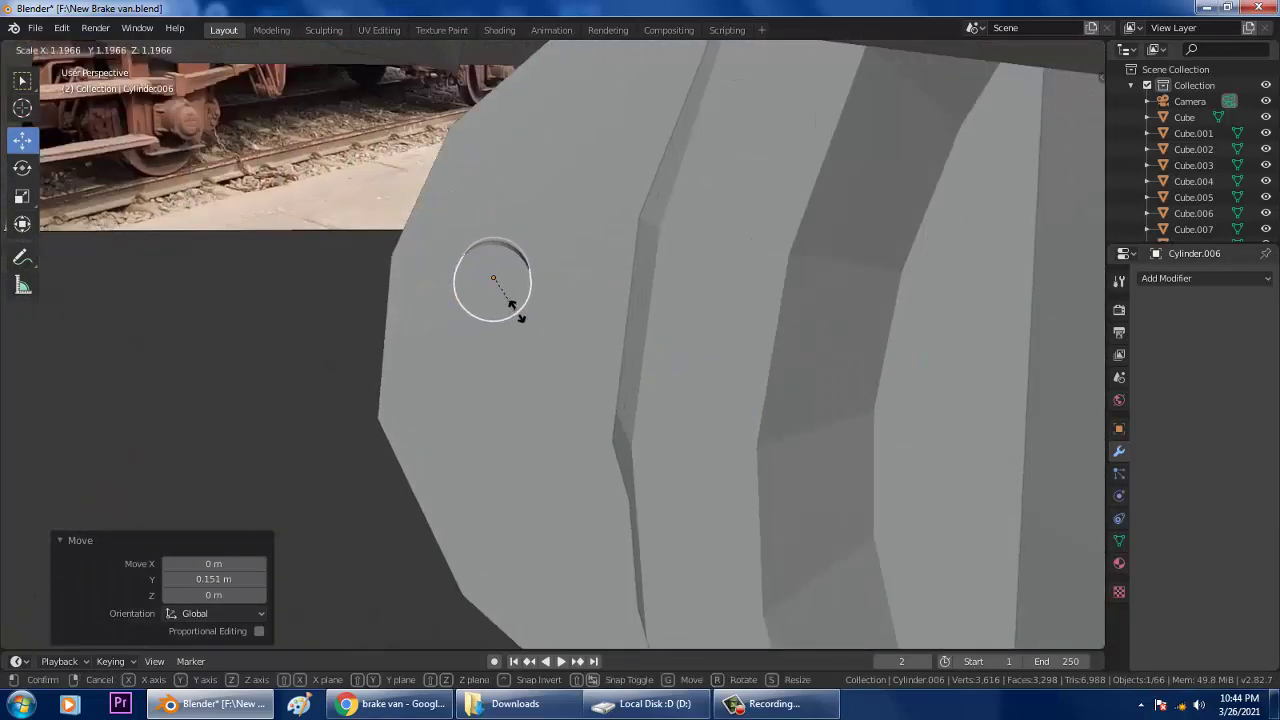
left_click(543, 323)
middle_click_drag(543, 323, 643, 323)
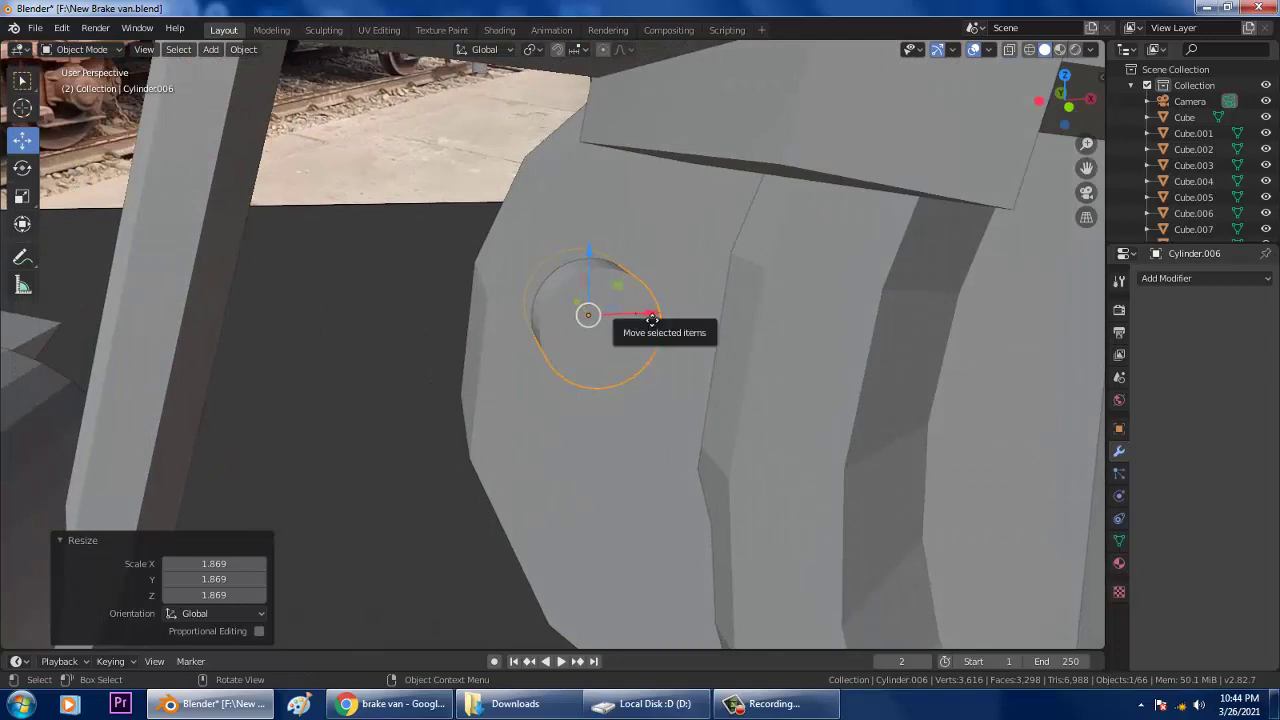
left_click_drag(652, 320, 671, 318)
scroll(688, 330, "up", 2)
middle_click_drag(691, 334, 718, 335)
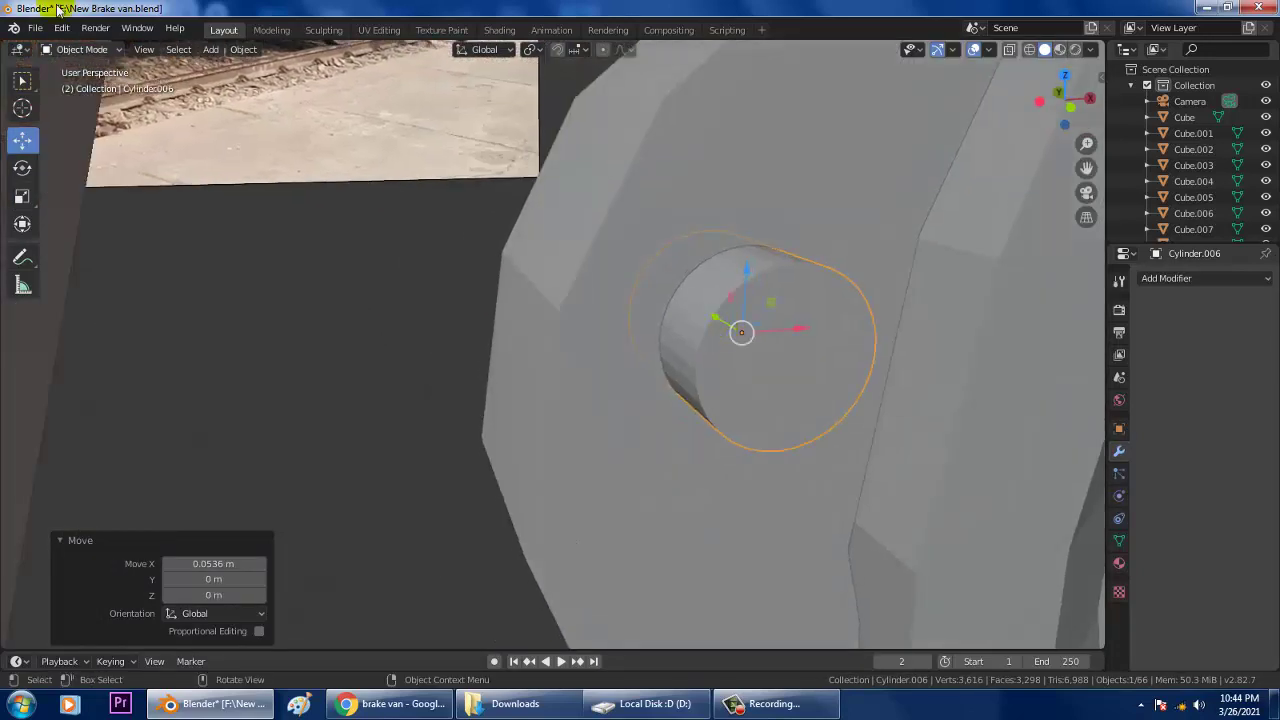
Step: In Edit Mode, bevel the cylinder's front face with a 0.218 m offset and more segments, and return to Object Mode
left_click(88, 48)
left_click(90, 86)
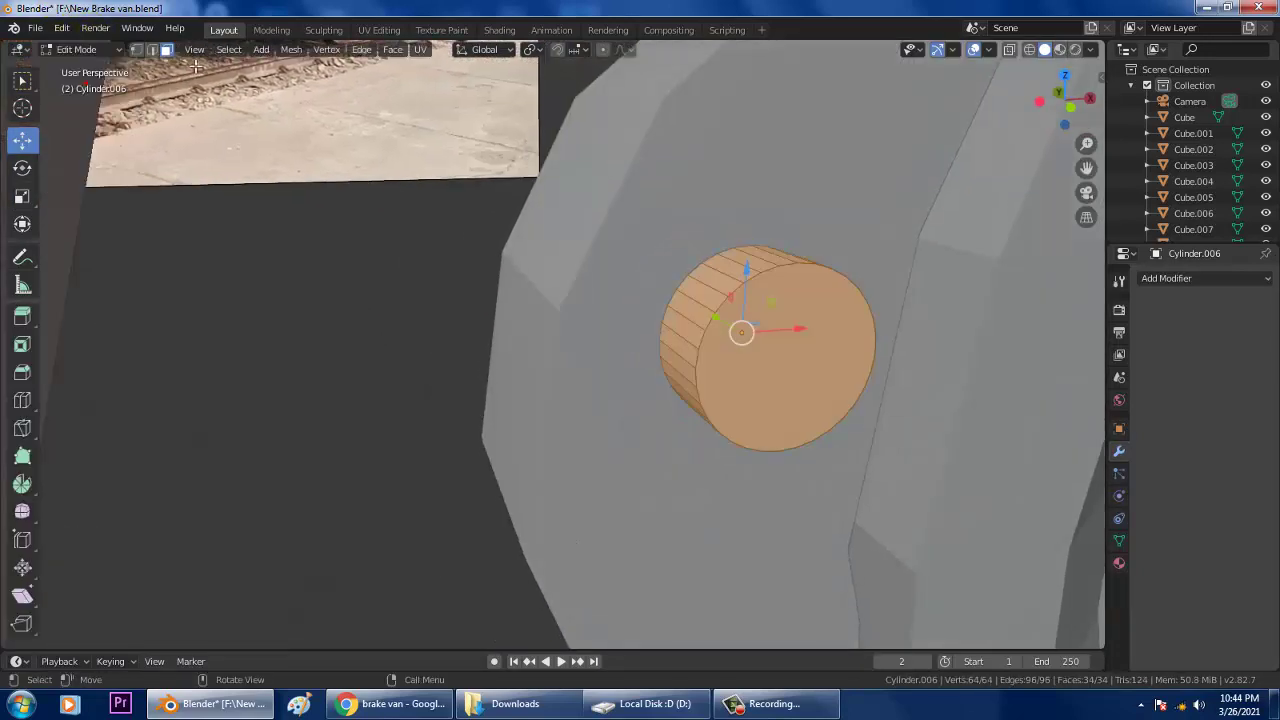
left_click(813, 291)
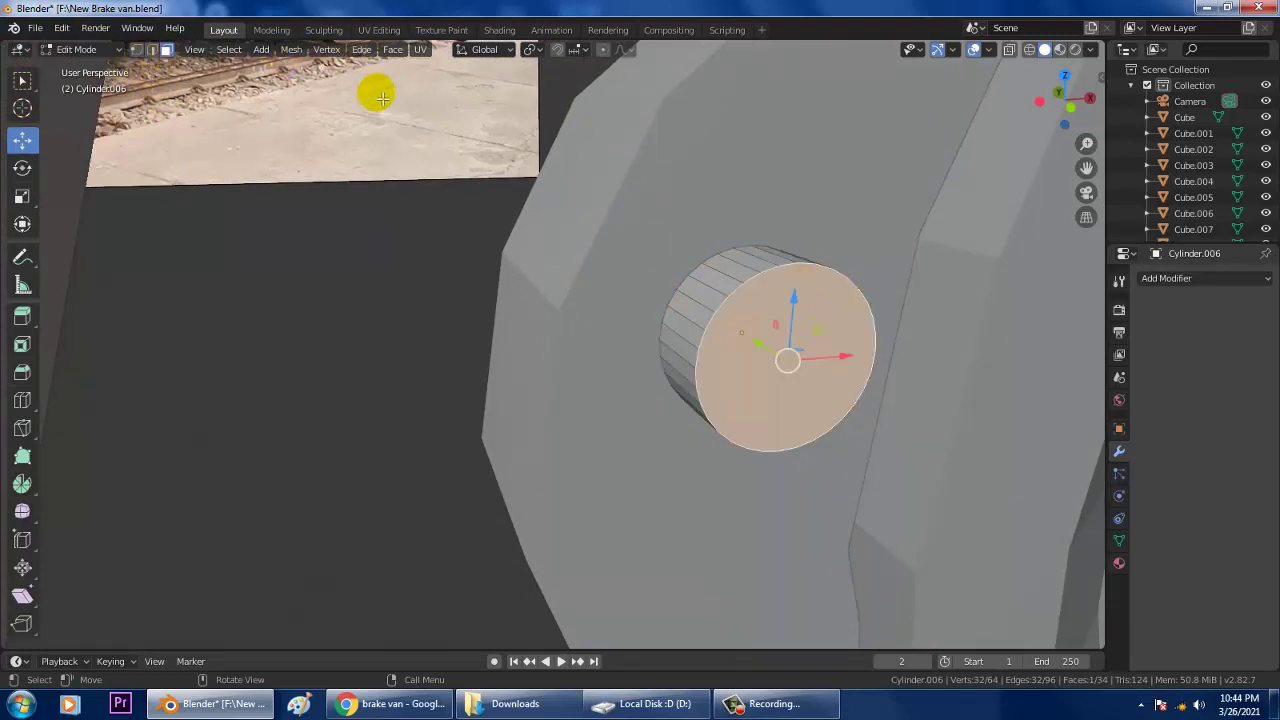
left_click(23, 371)
mouse_move(845, 410)
left_mouse_down()
mouse_move(820, 386)
mouse_move(874, 420)
mouse_move(852, 414)
left_mouse_up()
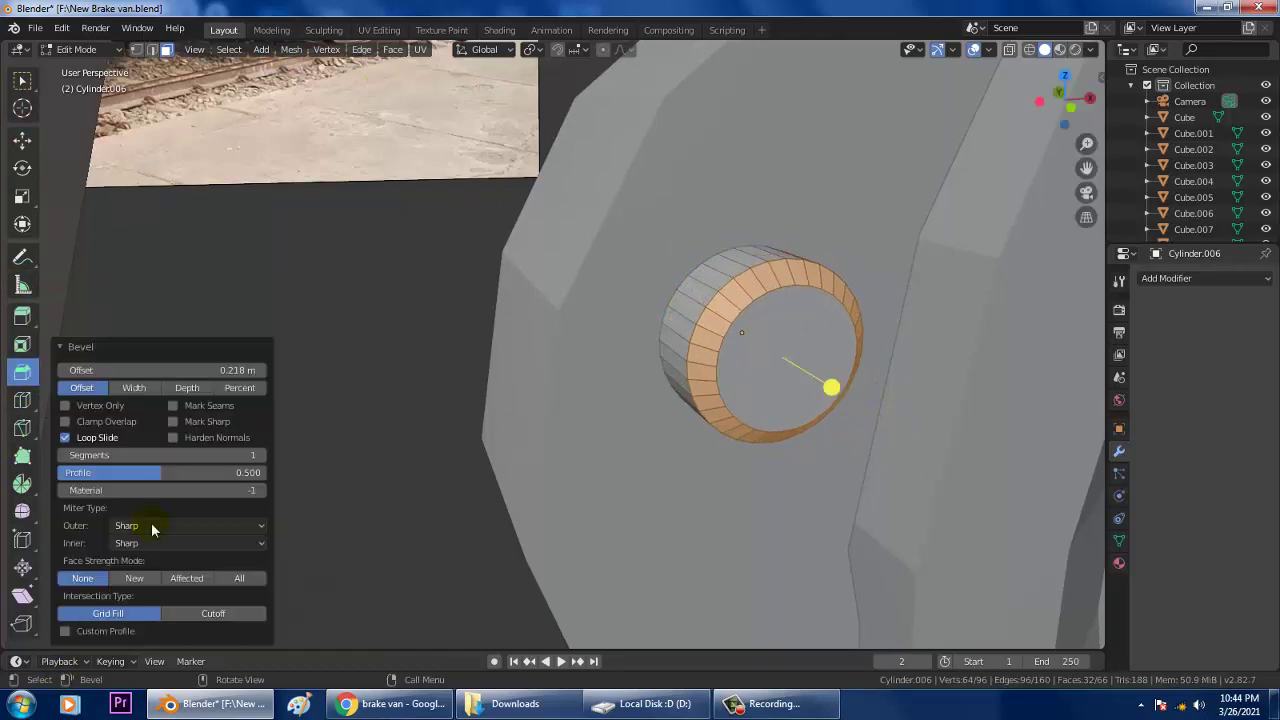
left_click_drag(205, 456, 236, 456)
middle_click_drag(751, 411, 400, 150)
left_click(82, 50)
left_click(92, 67)
Step: Compare the finished undercarriage parts with the reference photo and view the whole van in top orthographic view
scroll(500, 310, "down", 11)
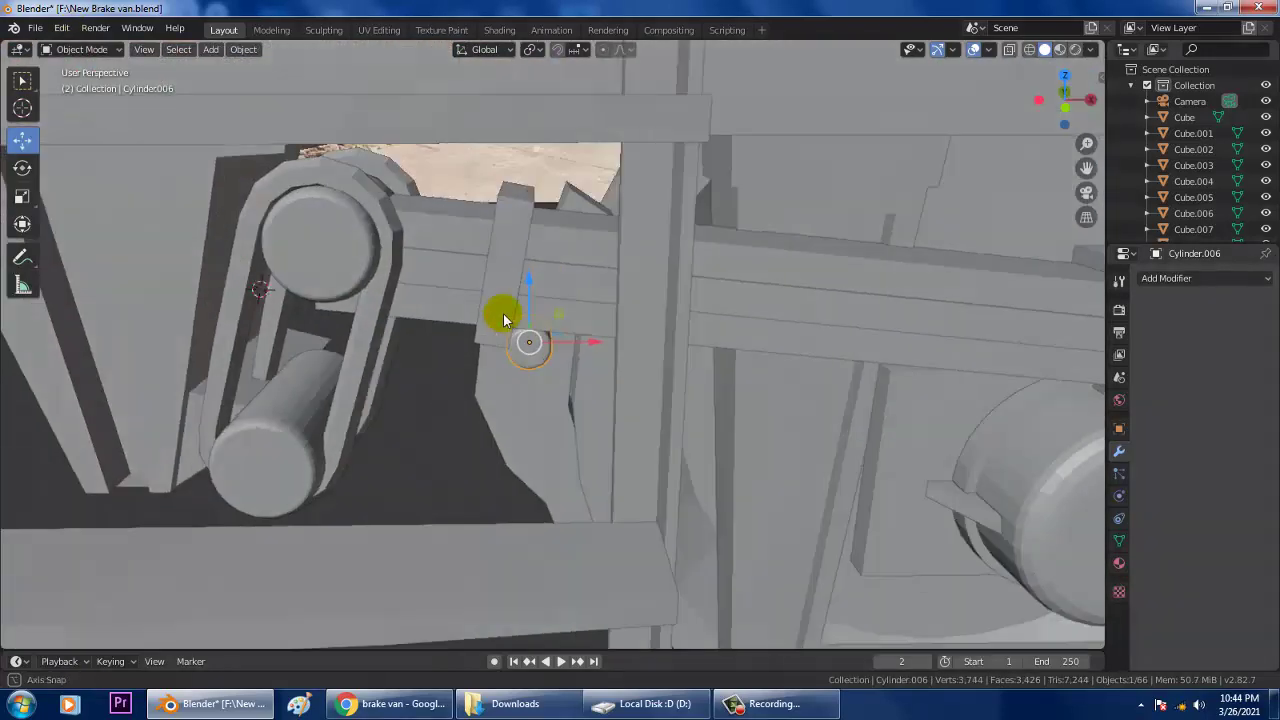
middle_click_drag(505, 317, 726, 342)
scroll(726, 342, "down", 4)
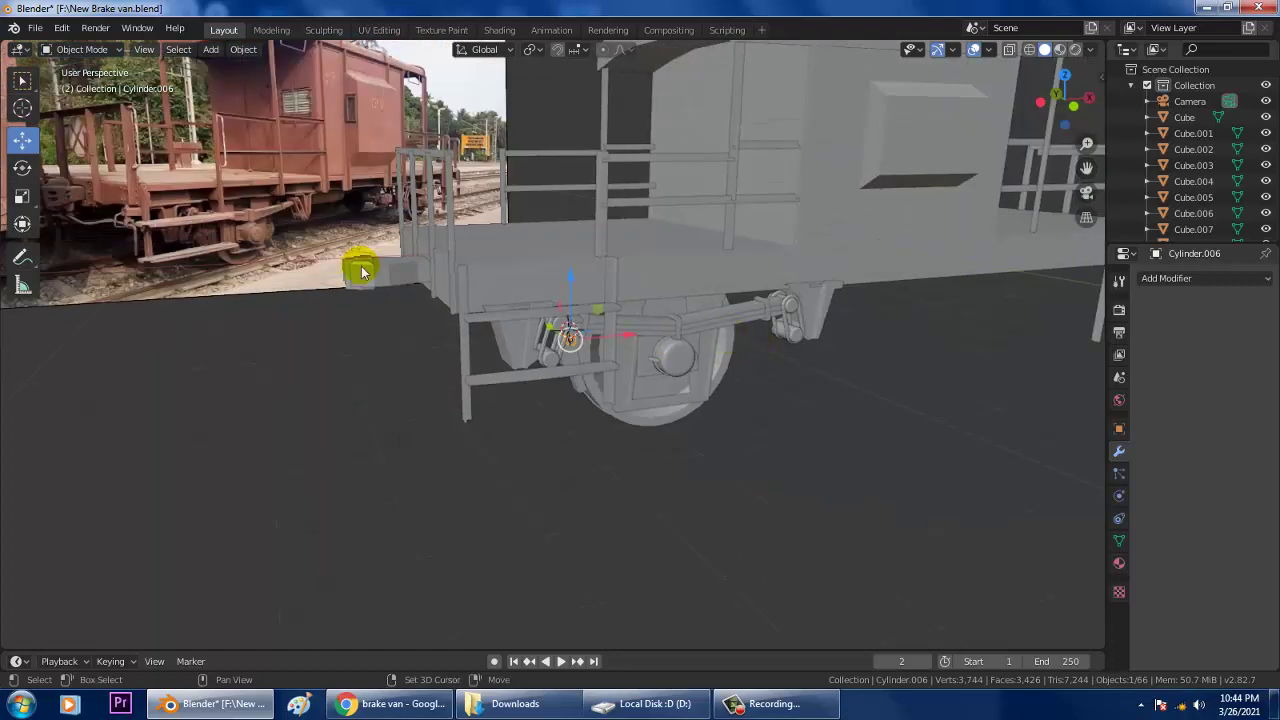
middle_click_drag(168, 160, 366, 297, "shift")
scroll(366, 297, "up", 3)
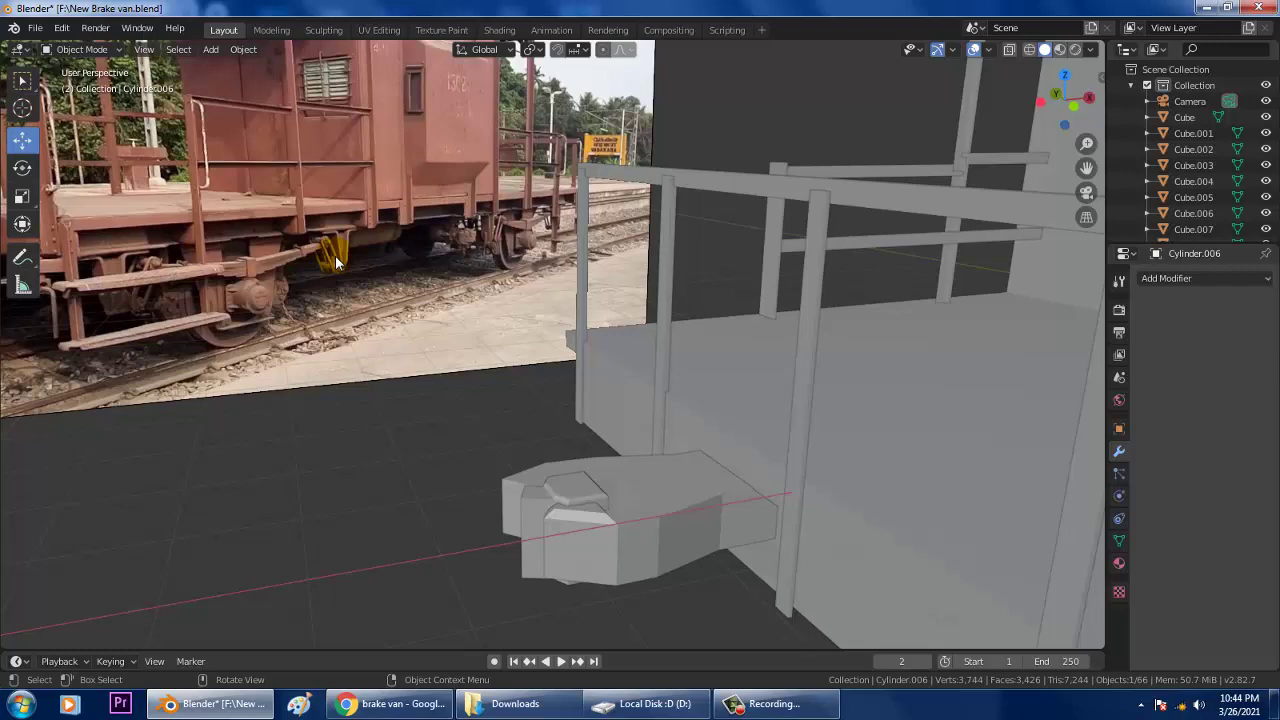
middle_click_drag(335, 255, 766, 417)
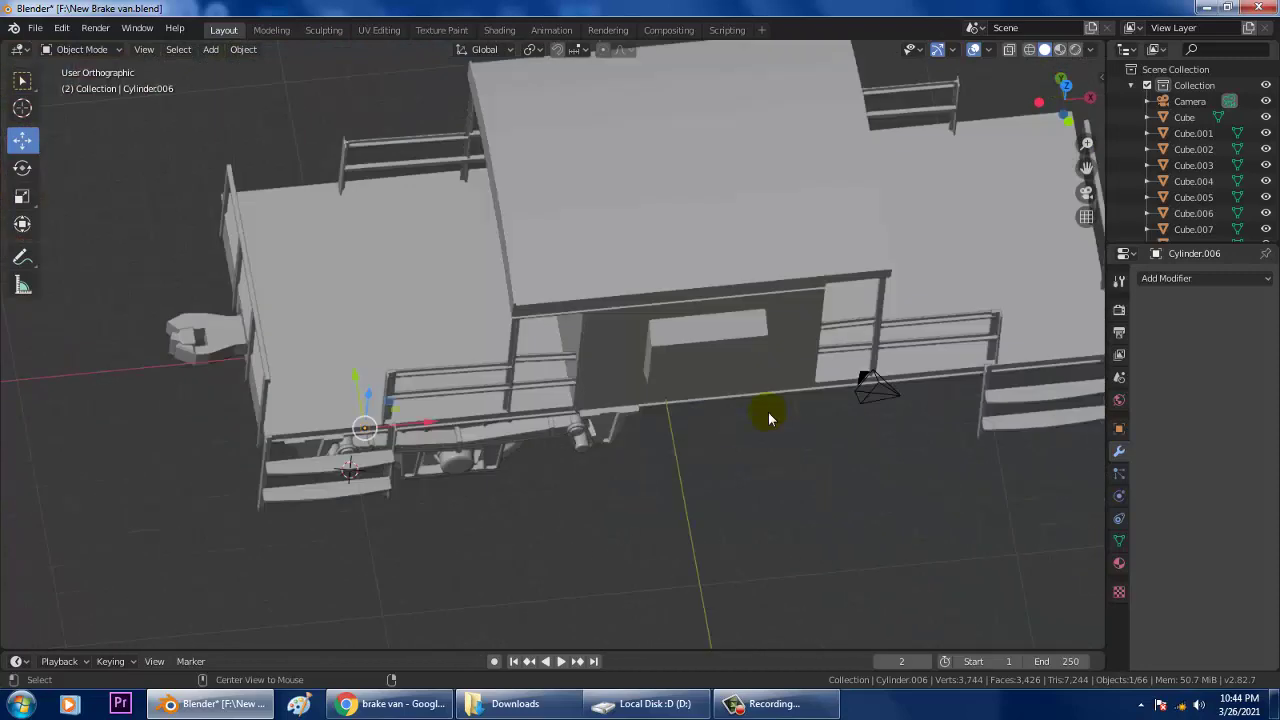
key("KP_7")
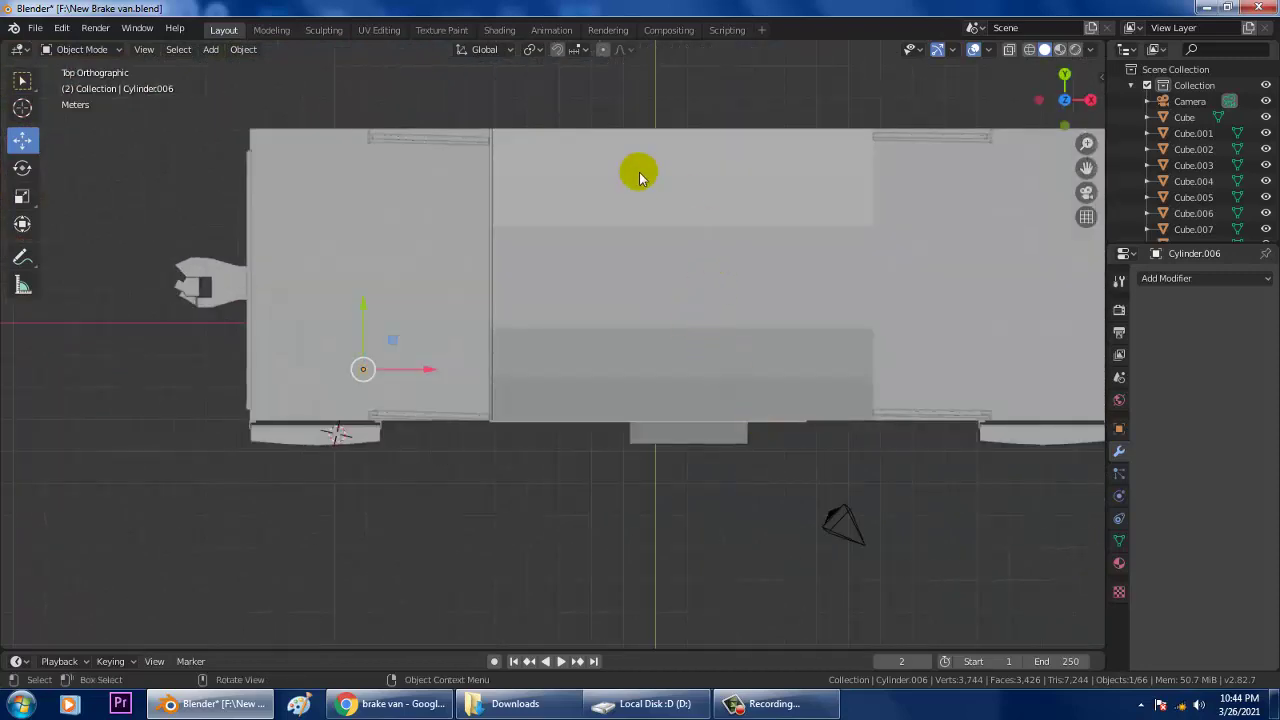
Step: In wireframe shading, add a cylinder and move it 11.7 m along X to the middle of the van
left_click(1030, 50)
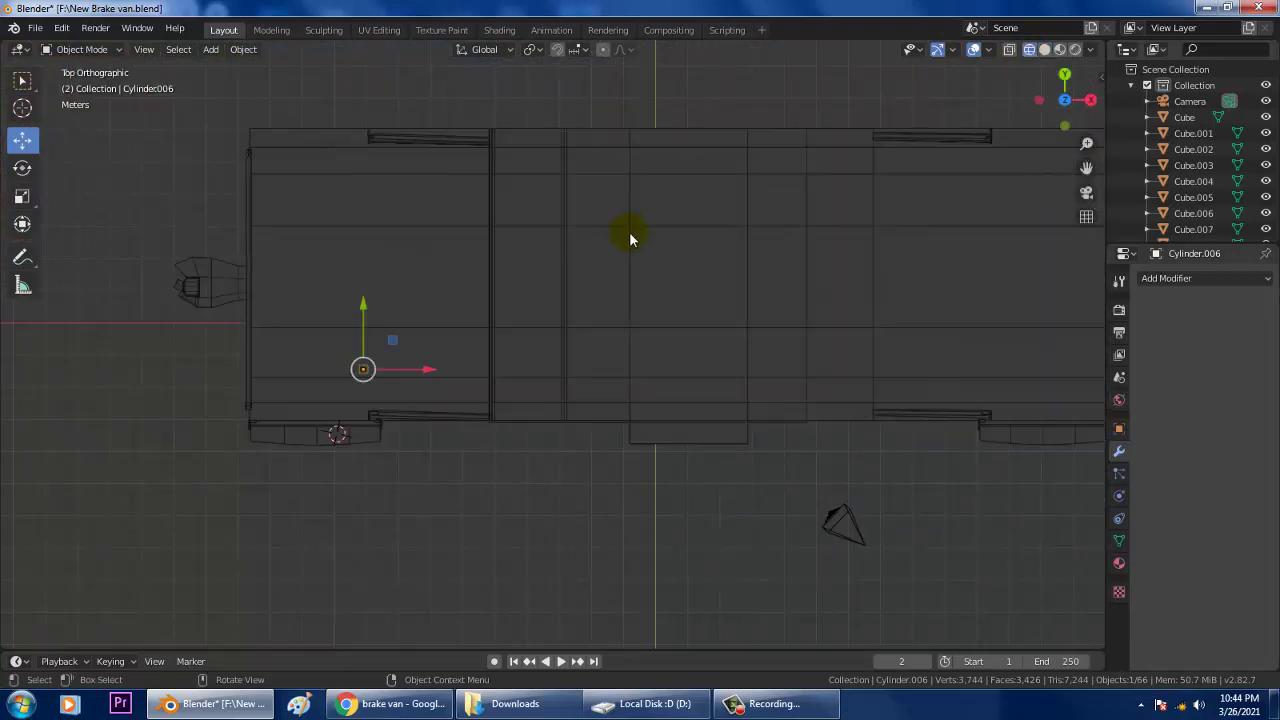
middle_click_drag(869, 277, 737, 304, "shift")
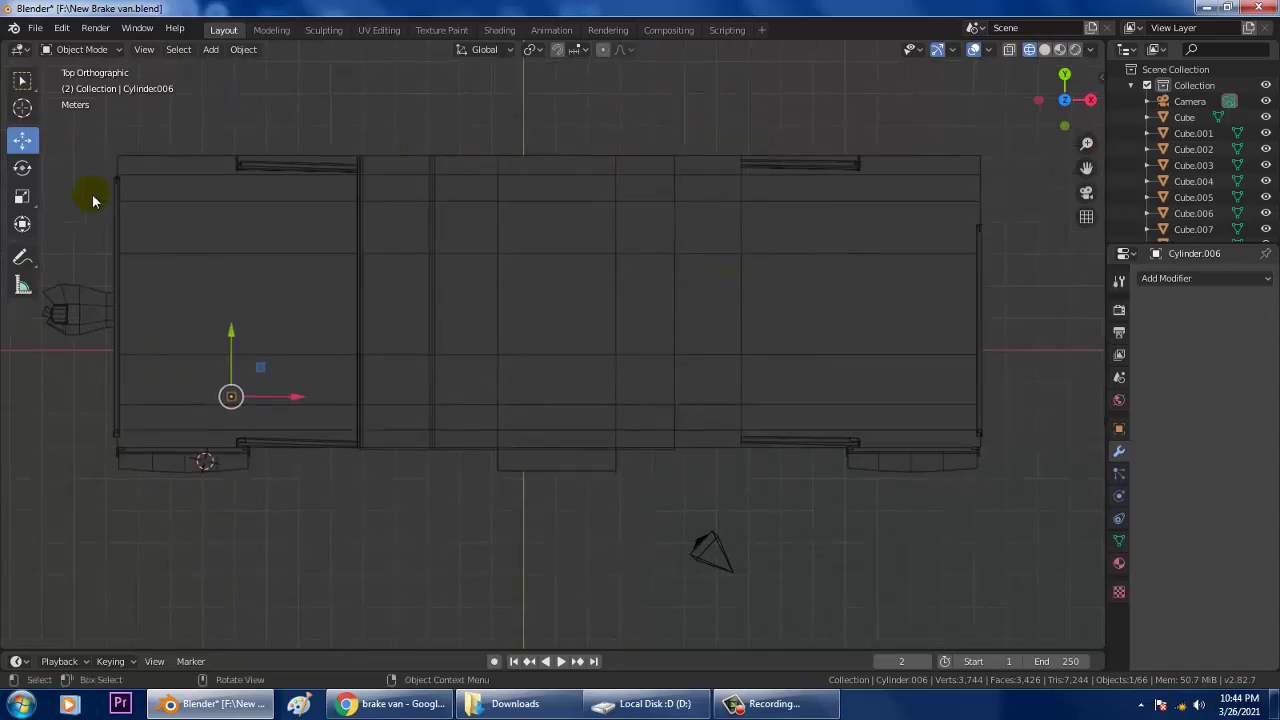
left_click(210, 50)
mouse_move(230, 67)
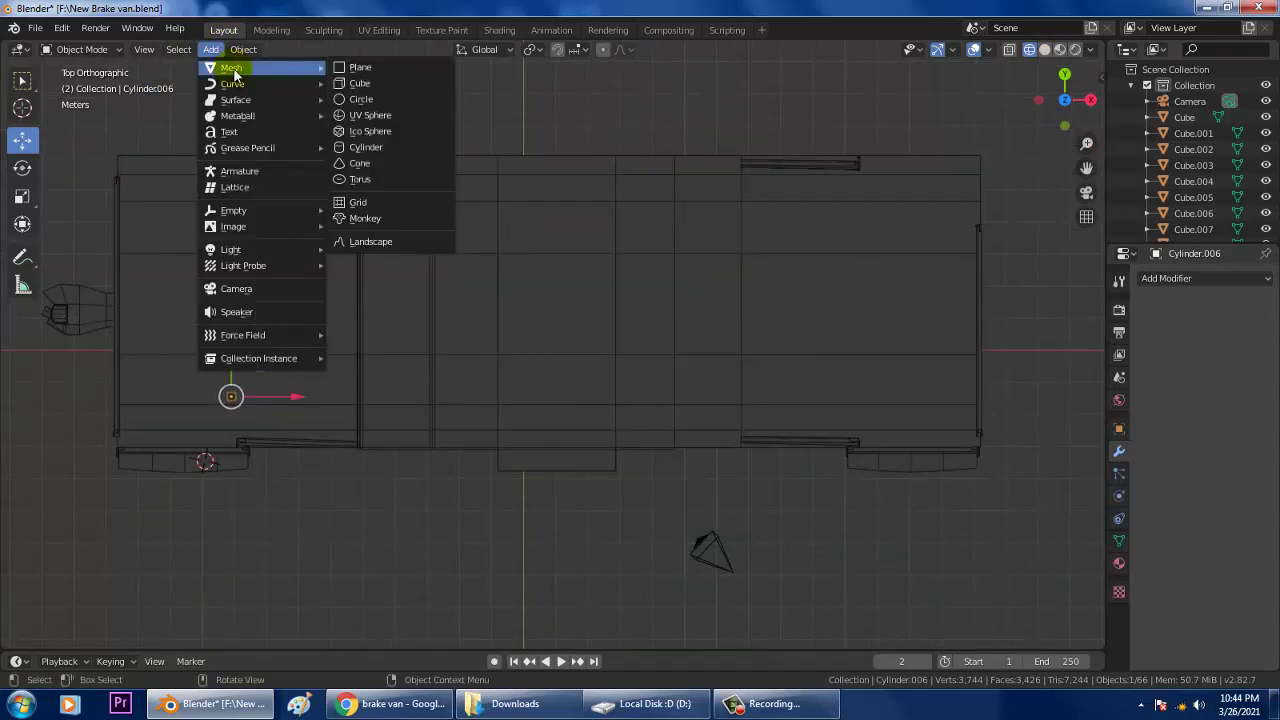
left_click(368, 147)
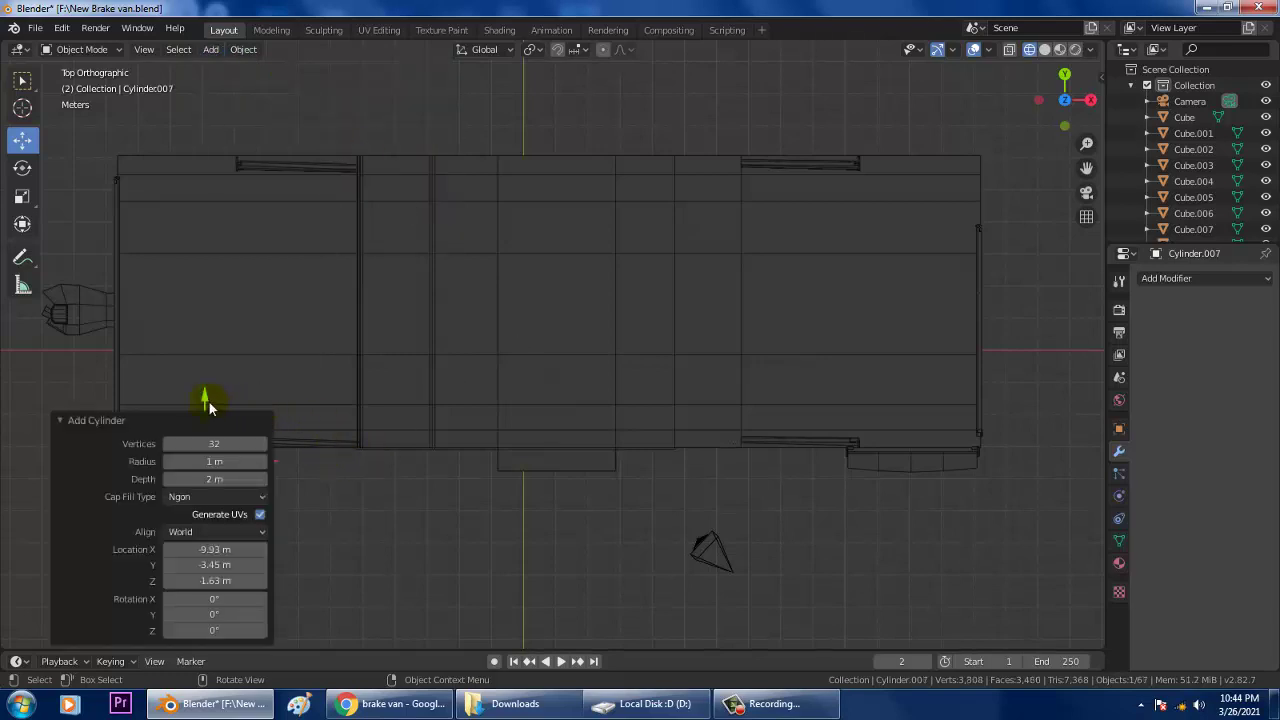
left_click_drag(208, 403, 637, 324)
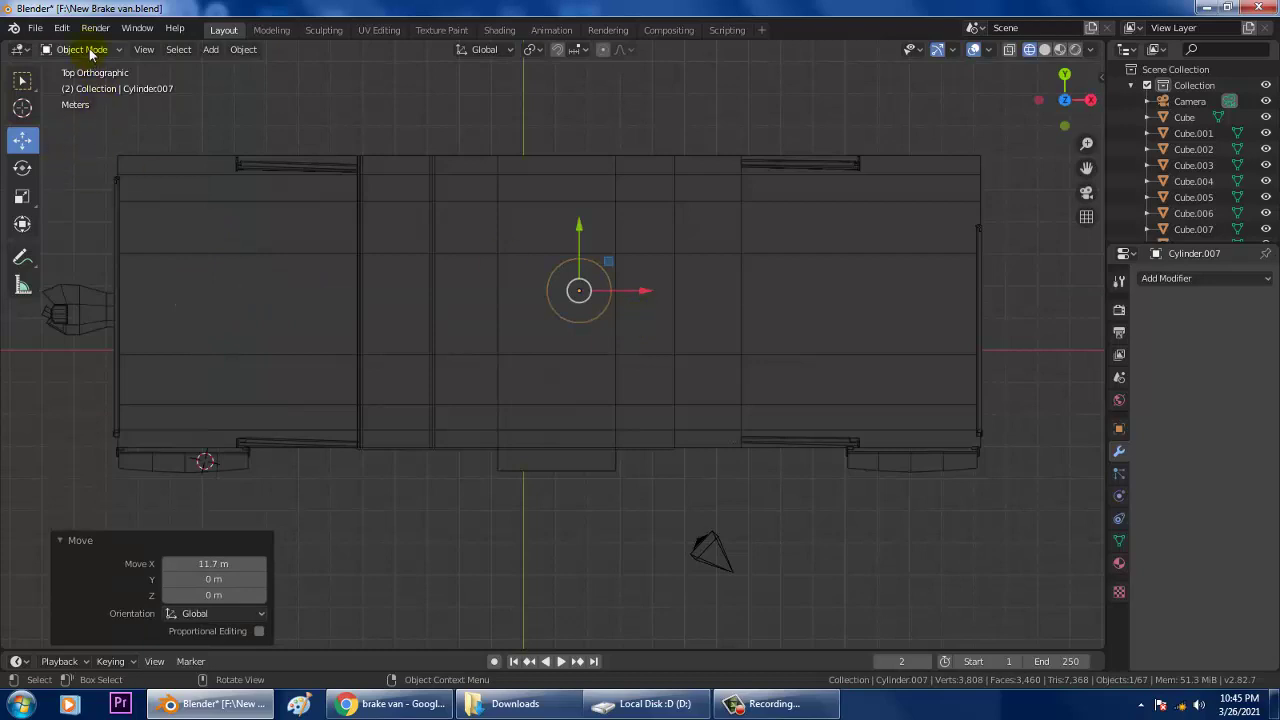
Step: Rotate the new cylinder to 90° about the Y axis so it lies along the van
left_click(89, 52)
left_click(22, 168)
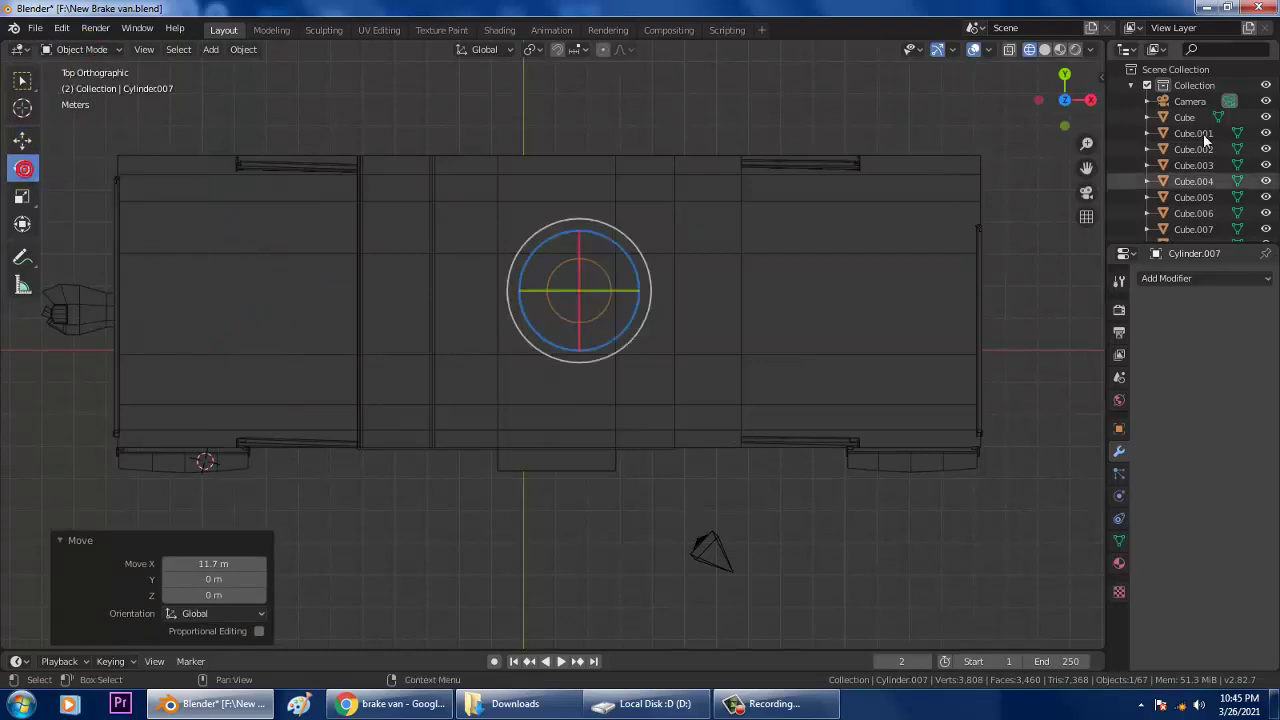
left_click(1105, 80)
left_click(975, 191)
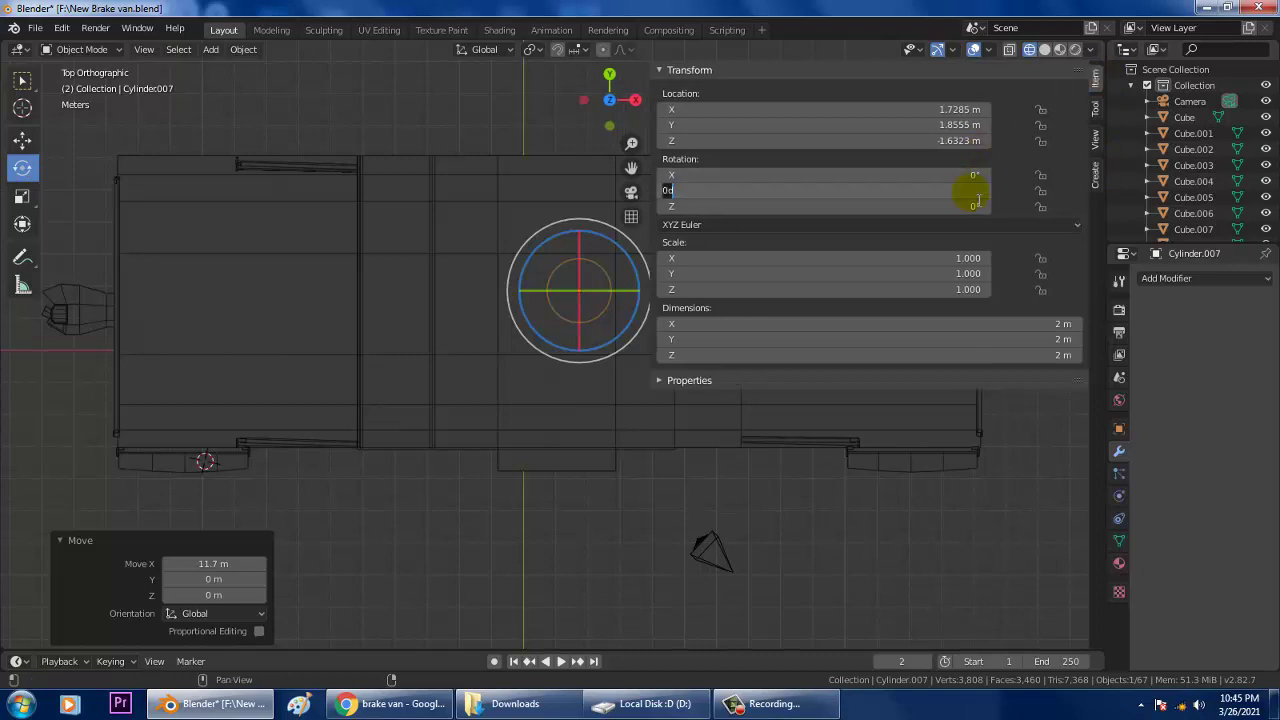
type("90")
key("Return")
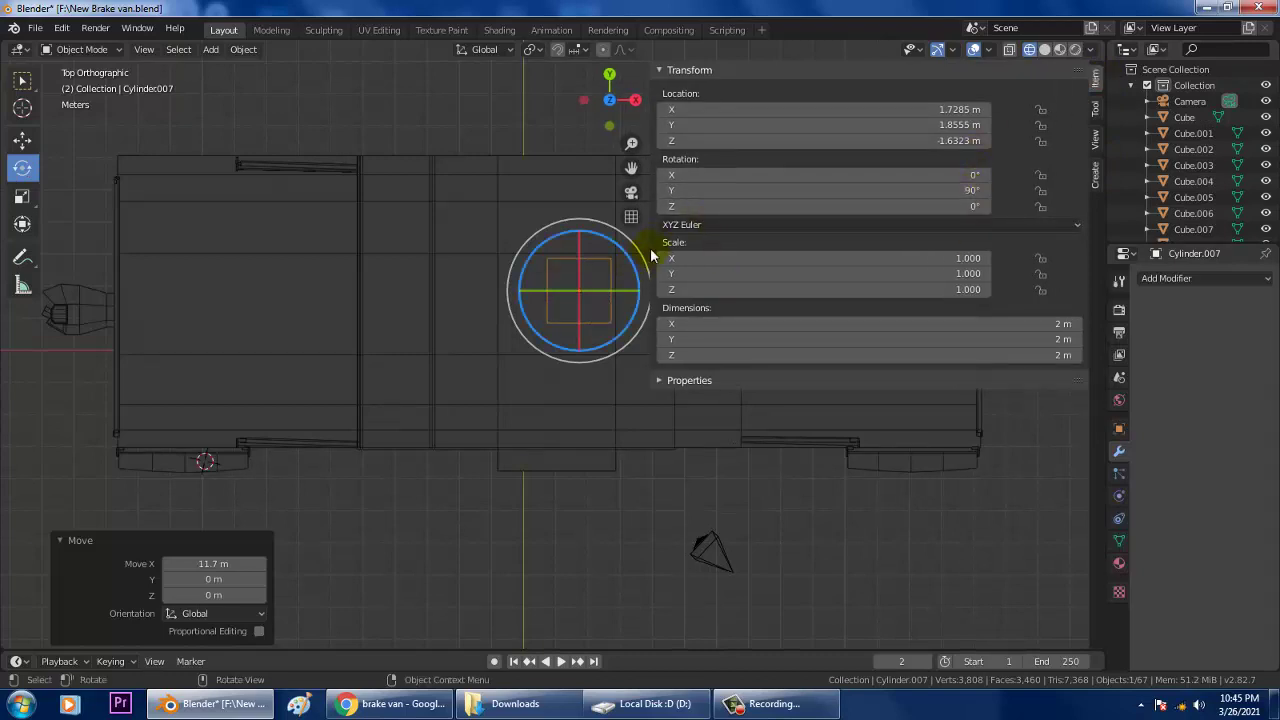
key("n")
Step: Lengthen the cylinder along X with a scale factor of 2.635
middle_click_drag(666, 452, 711, 425)
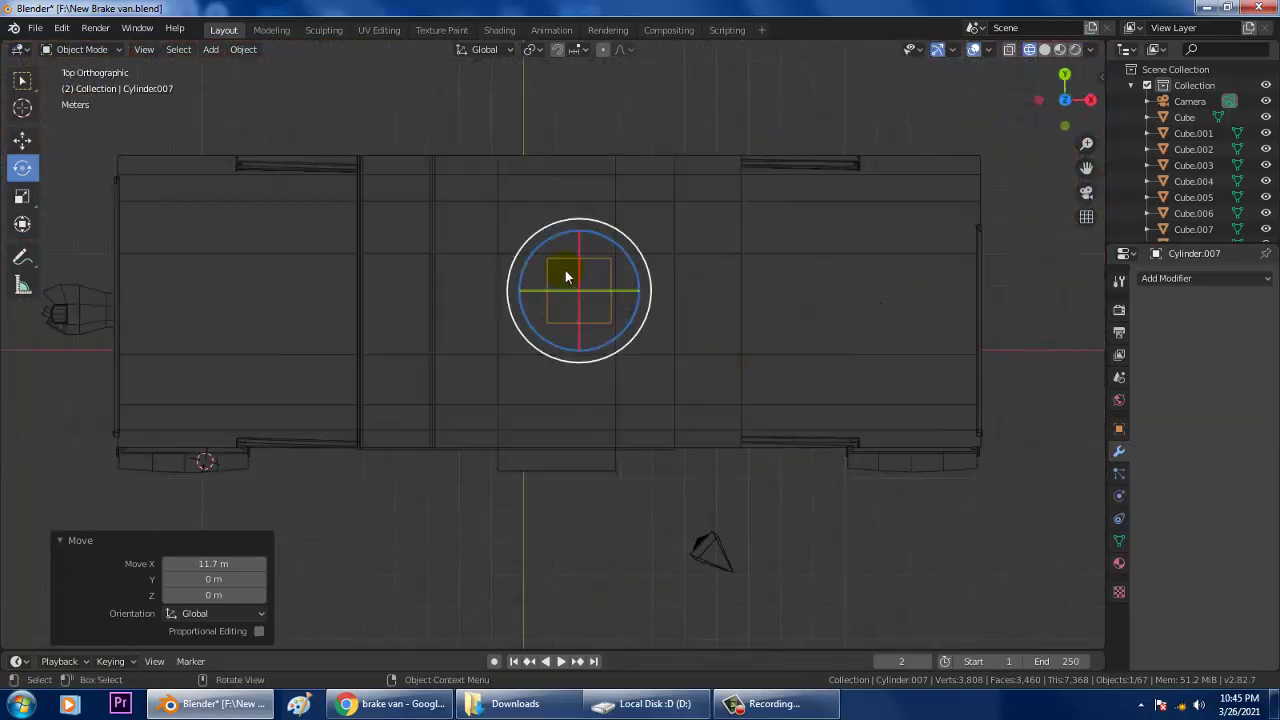
scroll(569, 278, "up", 2)
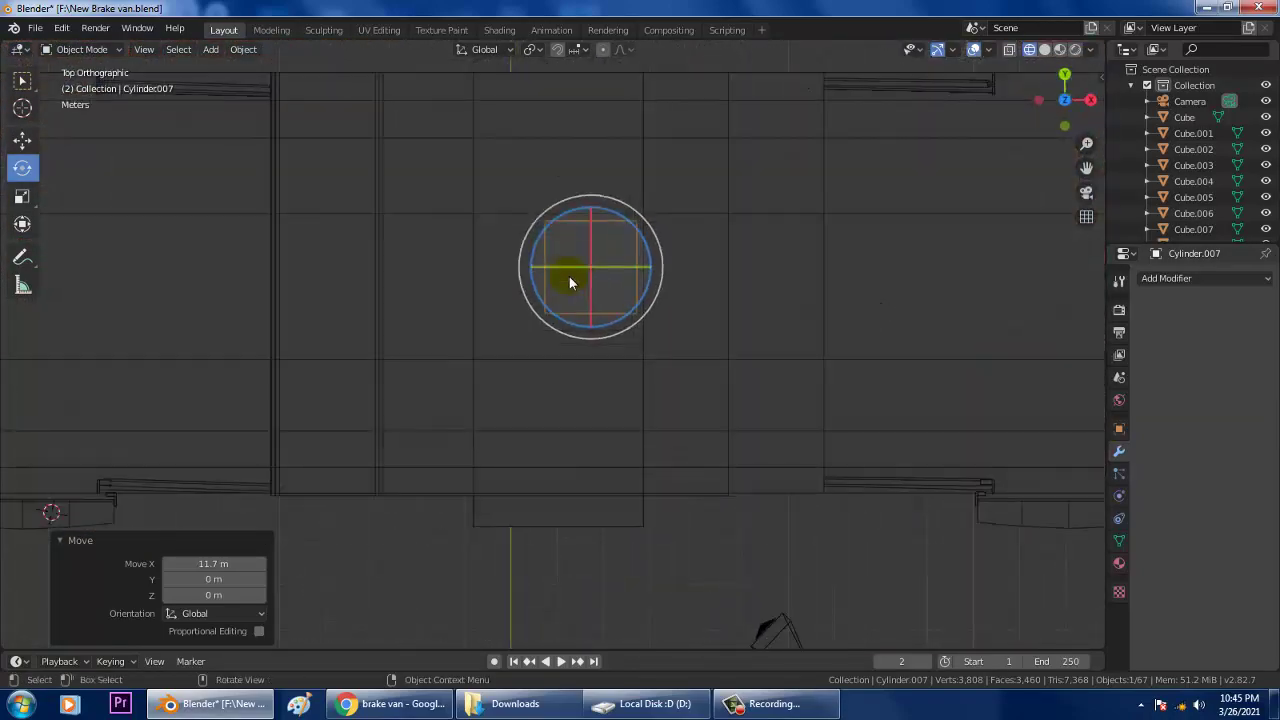
left_click(22, 199)
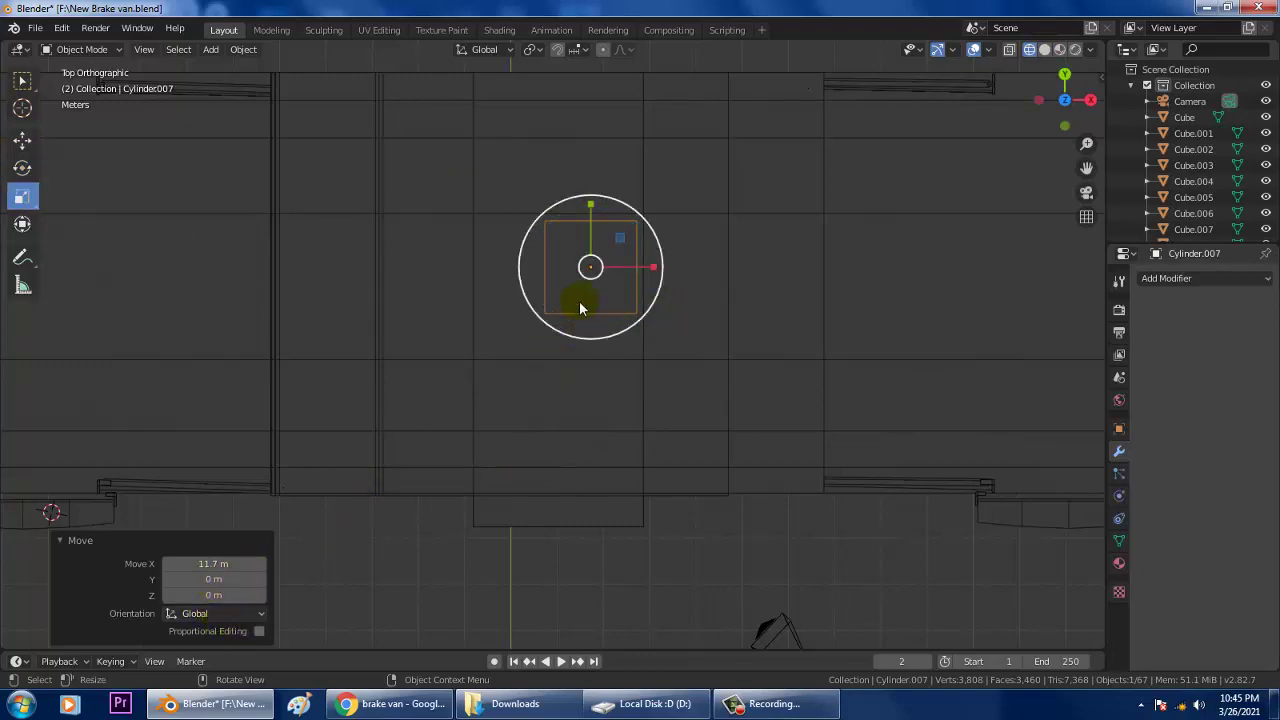
left_click_drag(652, 267, 741, 269)
middle_click_drag(682, 360, 780, 190)
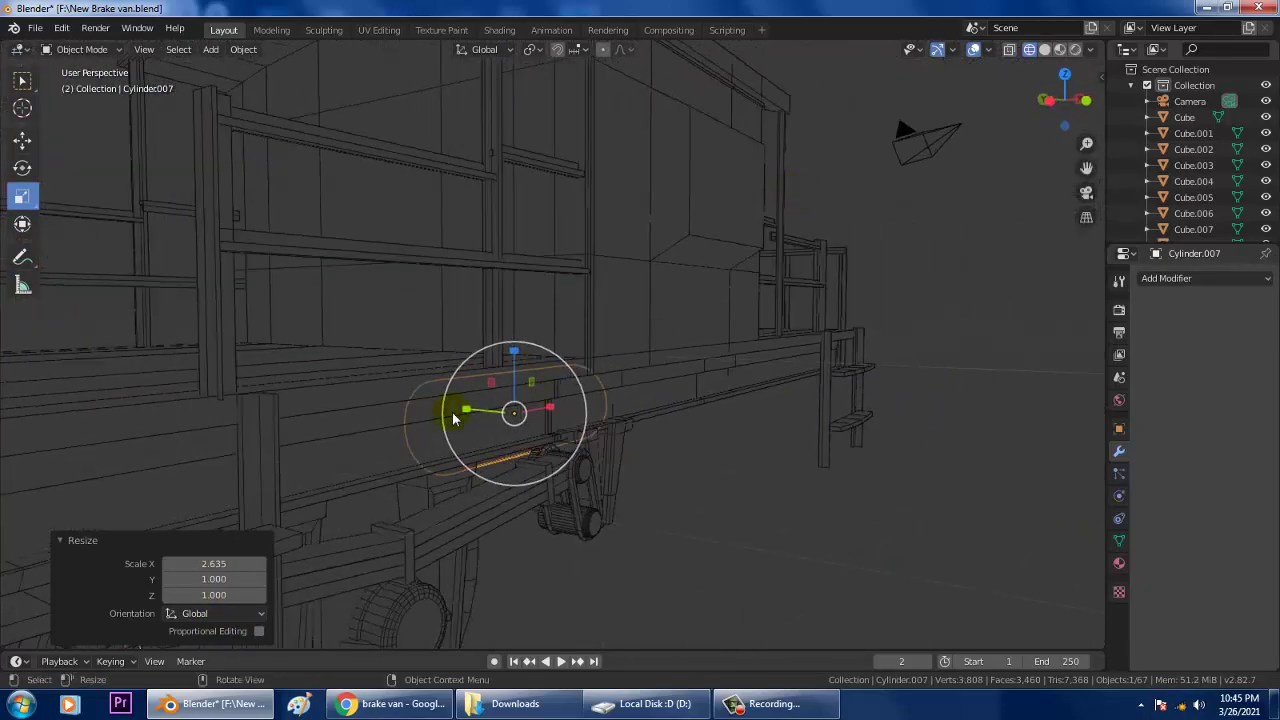
left_click_drag(512, 417, 525, 424)
key("ctrl+z")
middle_click_drag(531, 424, 546, 424)
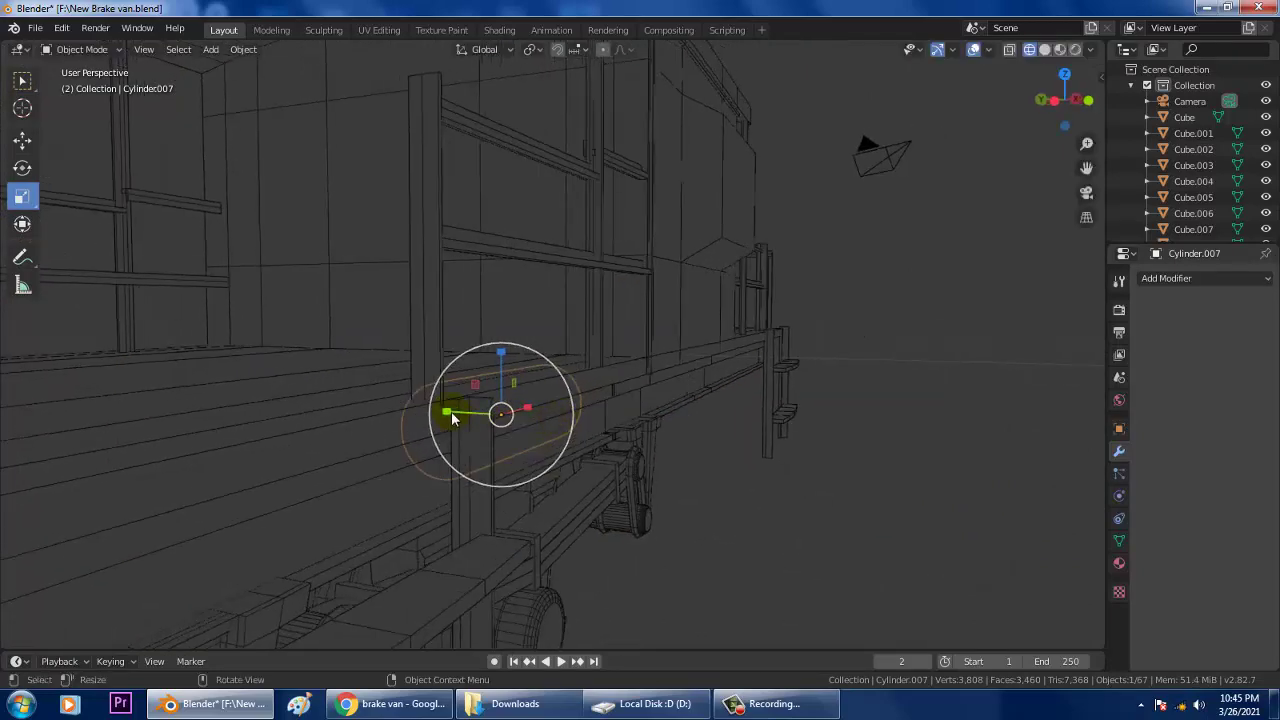
mouse_move(451, 411)
left_mouse_down()
mouse_move(380, 397)
mouse_move(462, 408)
mouse_move(439, 404)
left_mouse_up()
key("ctrl+z")
Step: Return to solid shading and move the cylinder 4.68 m along Y, out beside the van's underframe
middle_click_drag(590, 396, 1105, 92)
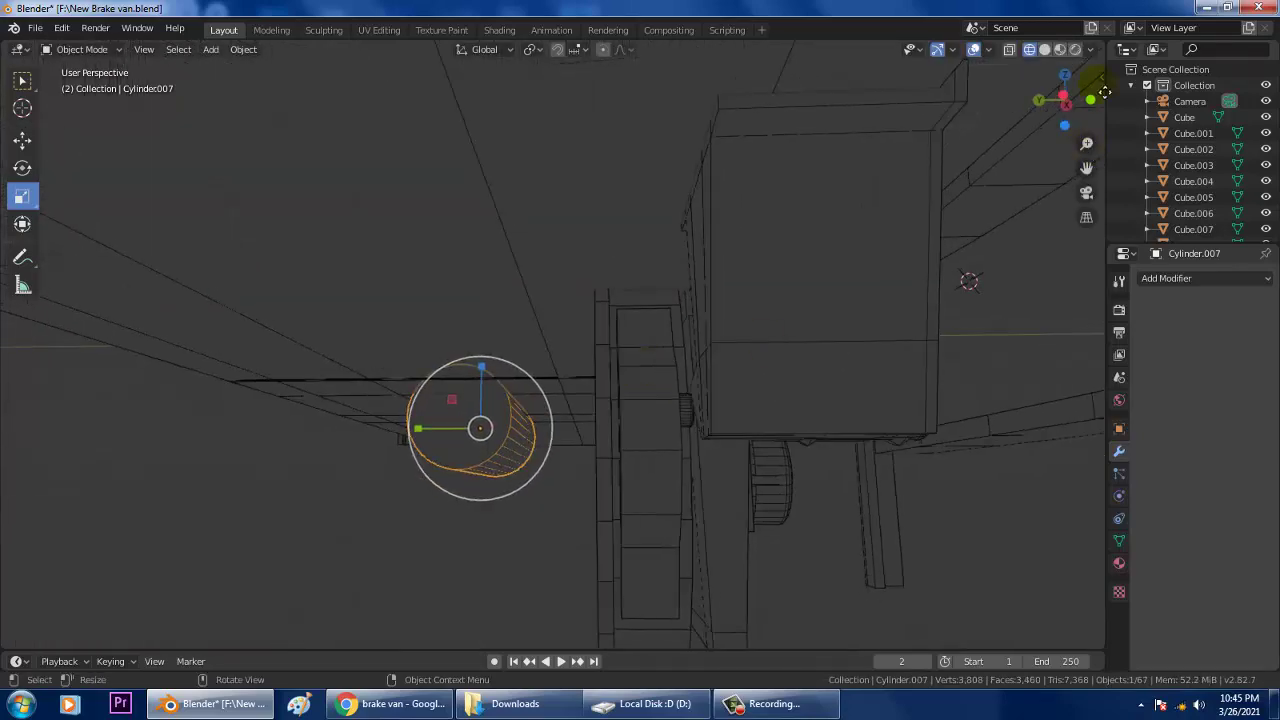
left_click(1045, 49)
mouse_move(558, 315)
middle_mouse_down()
mouse_move(471, 420)
mouse_move(500, 443)
mouse_move(480, 432)
middle_mouse_up()
left_click(24, 140)
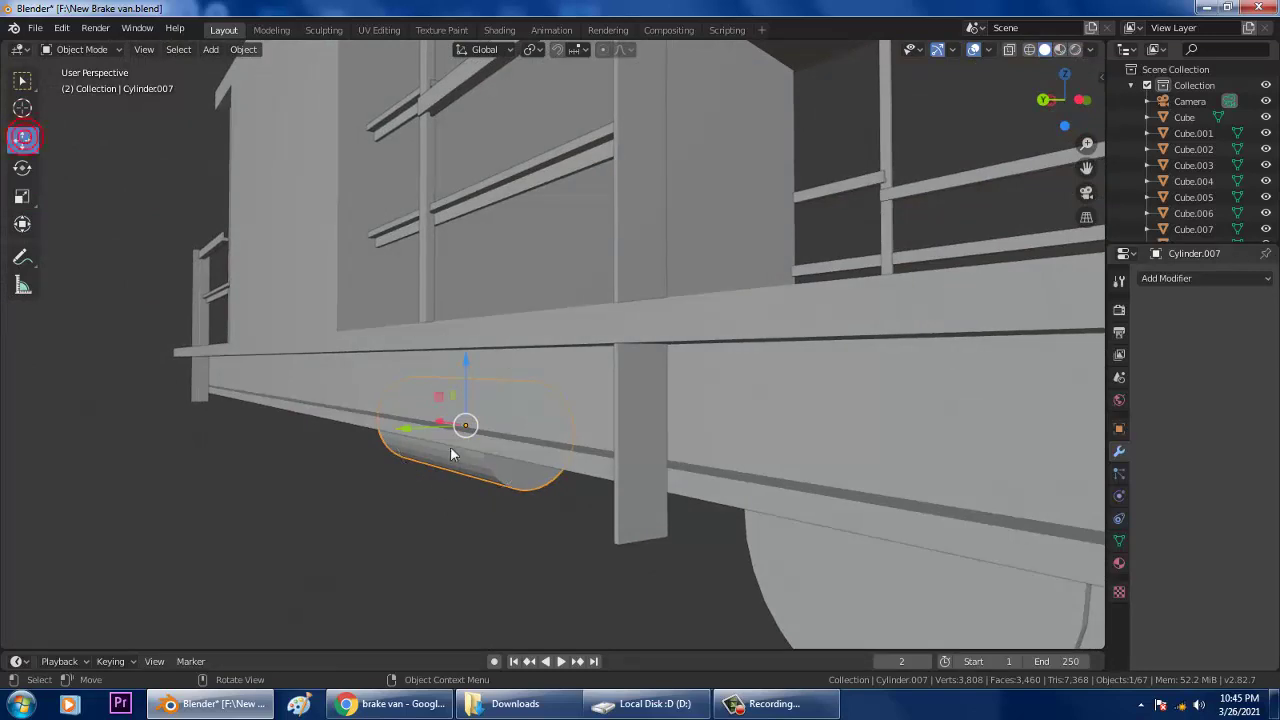
left_click_drag(418, 436, 182, 478)
middle_click_drag(182, 478, 415, 436)
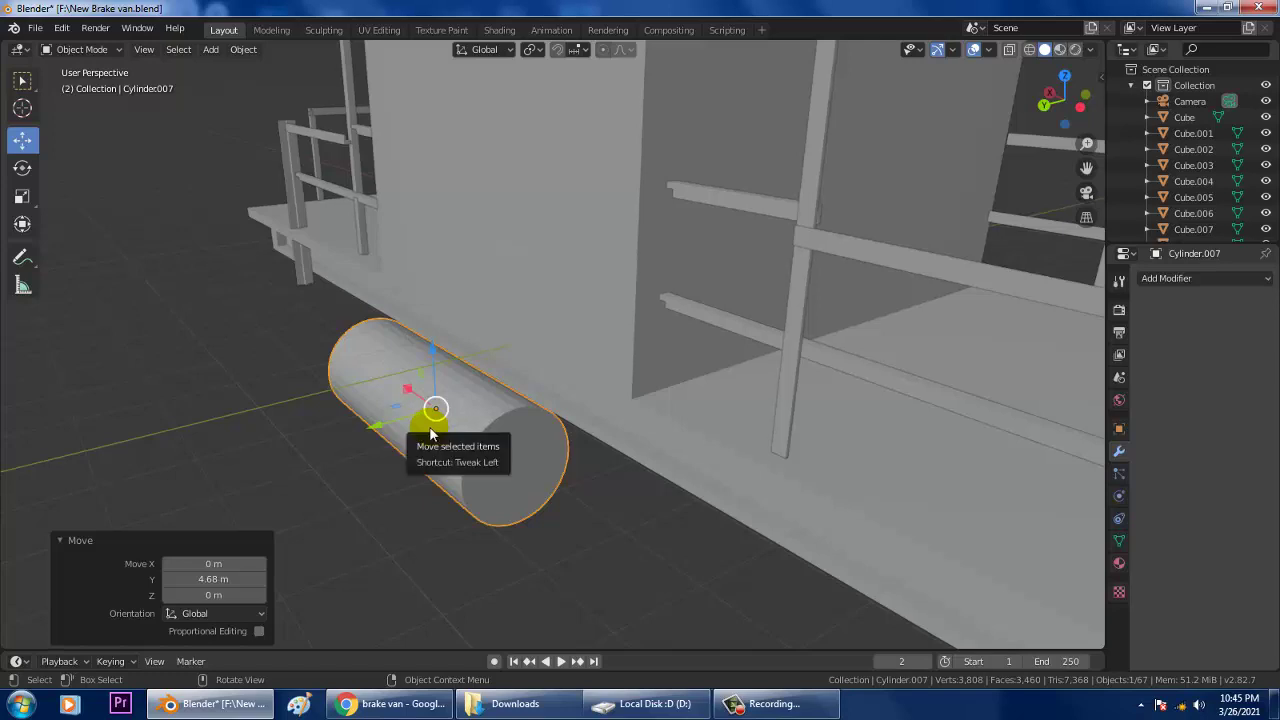
key("s")
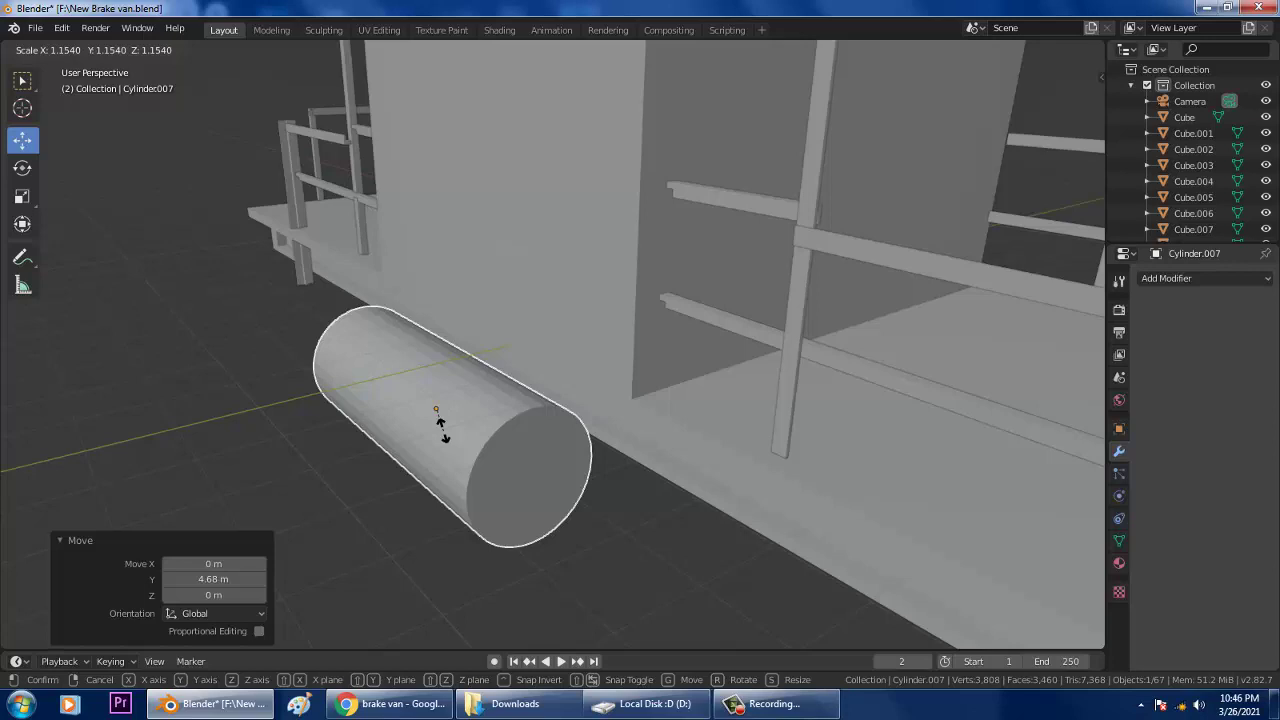
key("y")
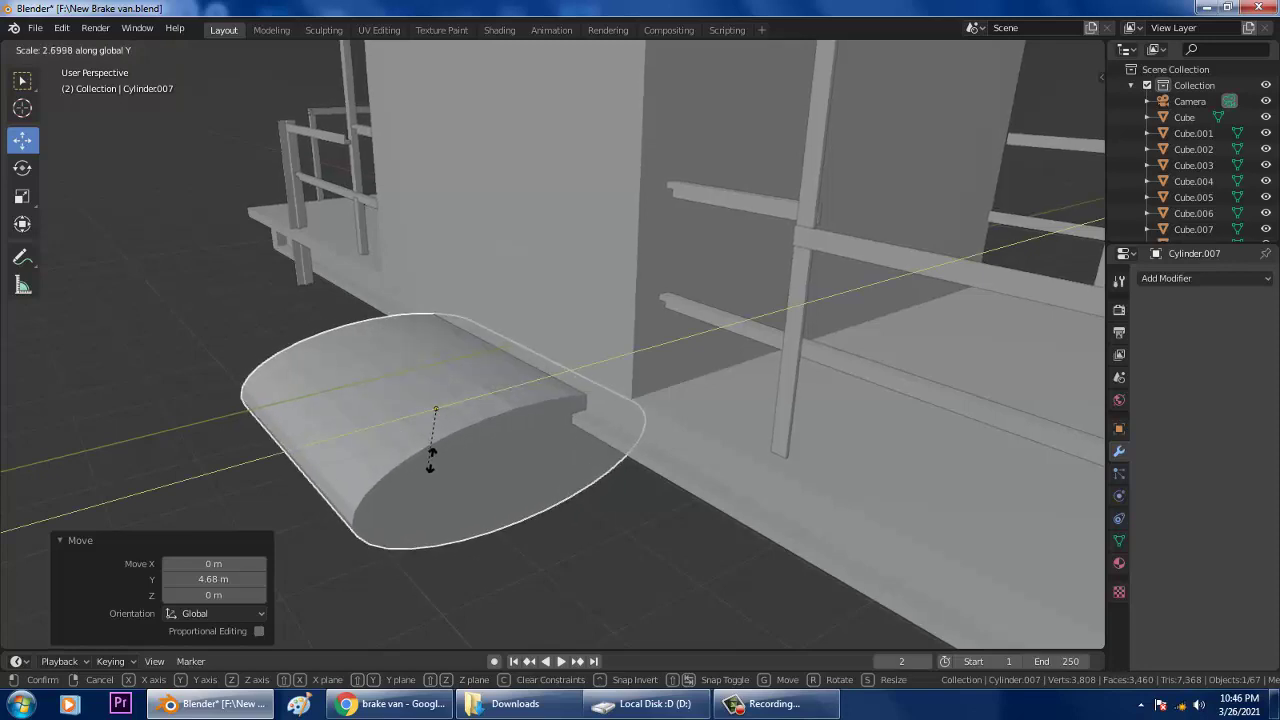
key("Escape")
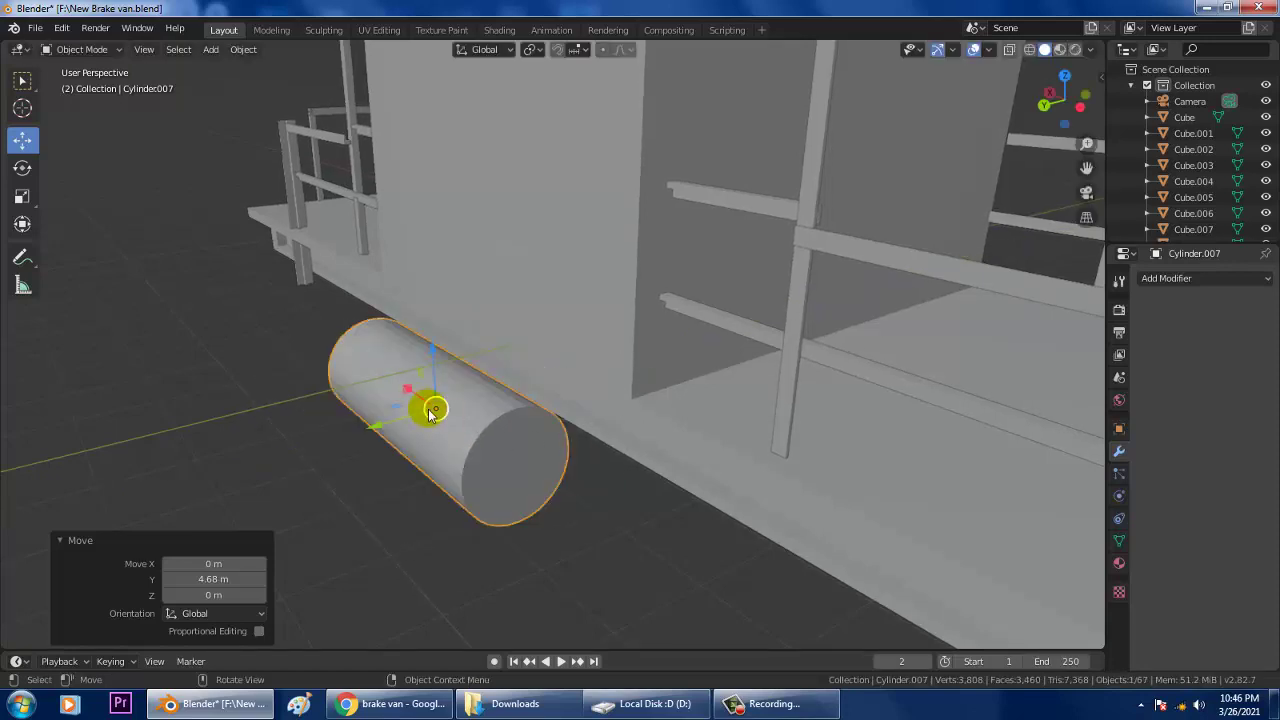
Step: Scale the cylinder along X by -1.391, and refine its length with an X scale of 0.840
key("s")
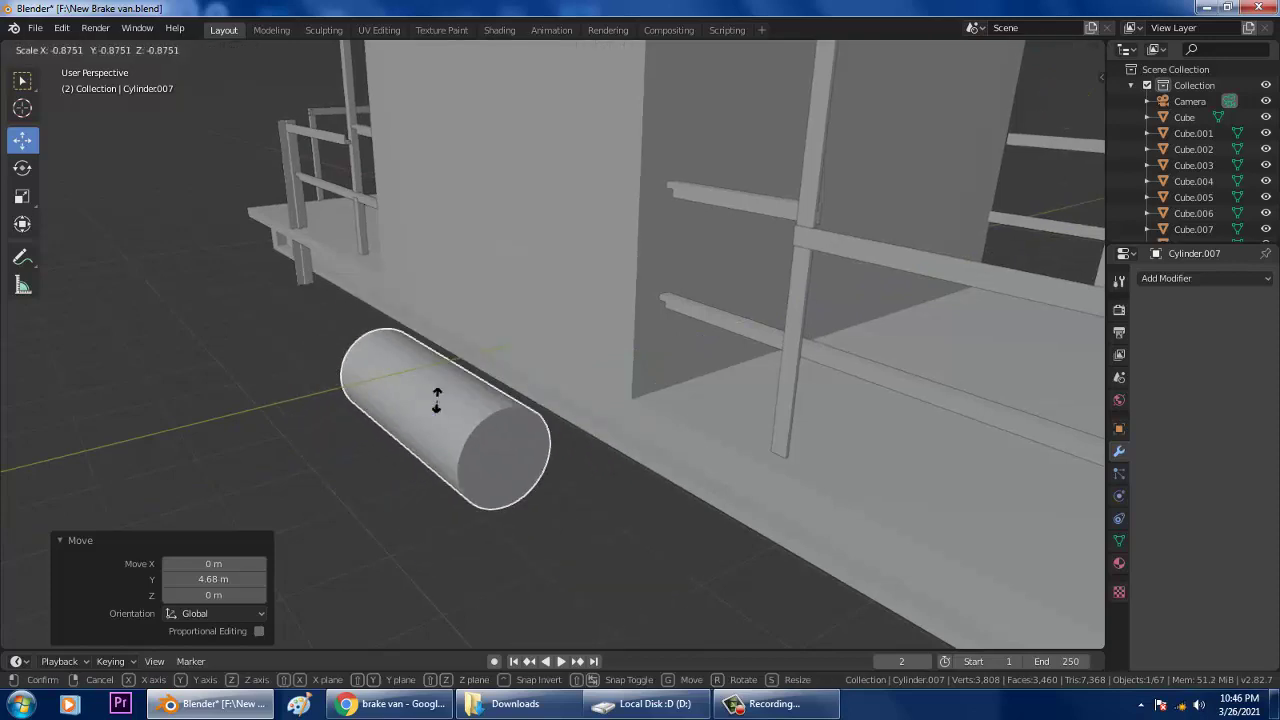
key("x")
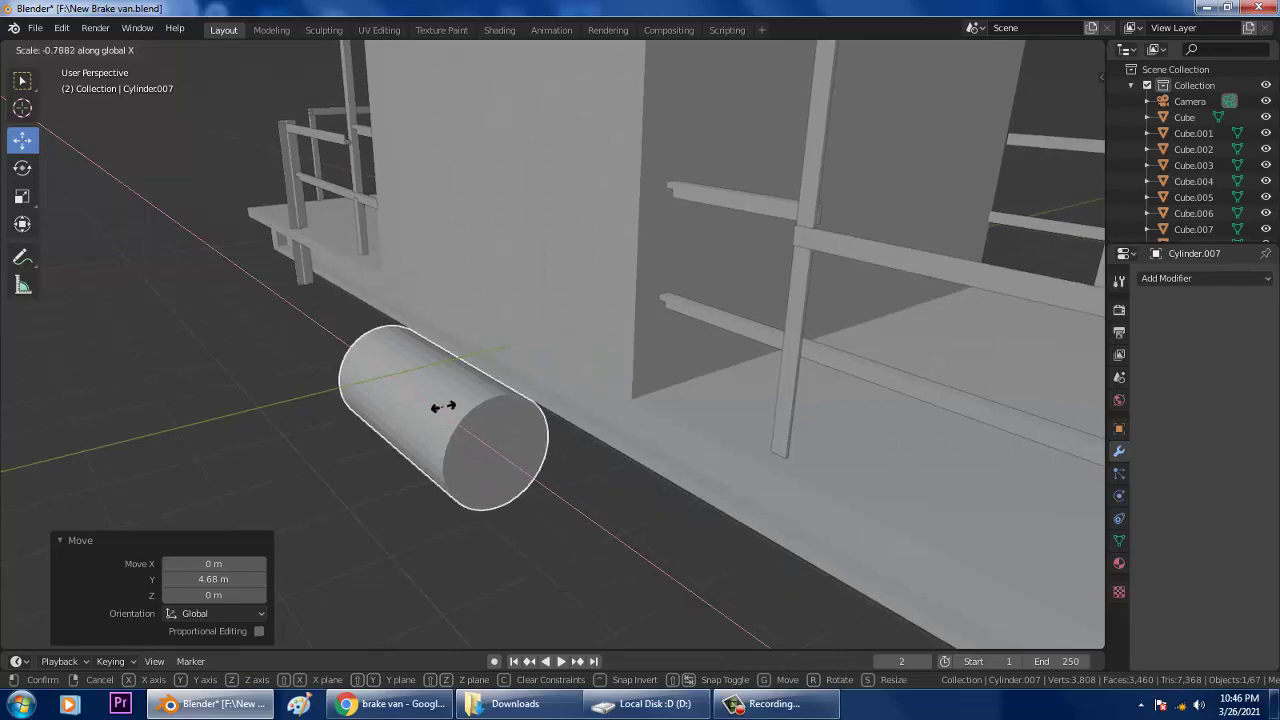
left_click(447, 407)
middle_click_drag(449, 408, 325, 343)
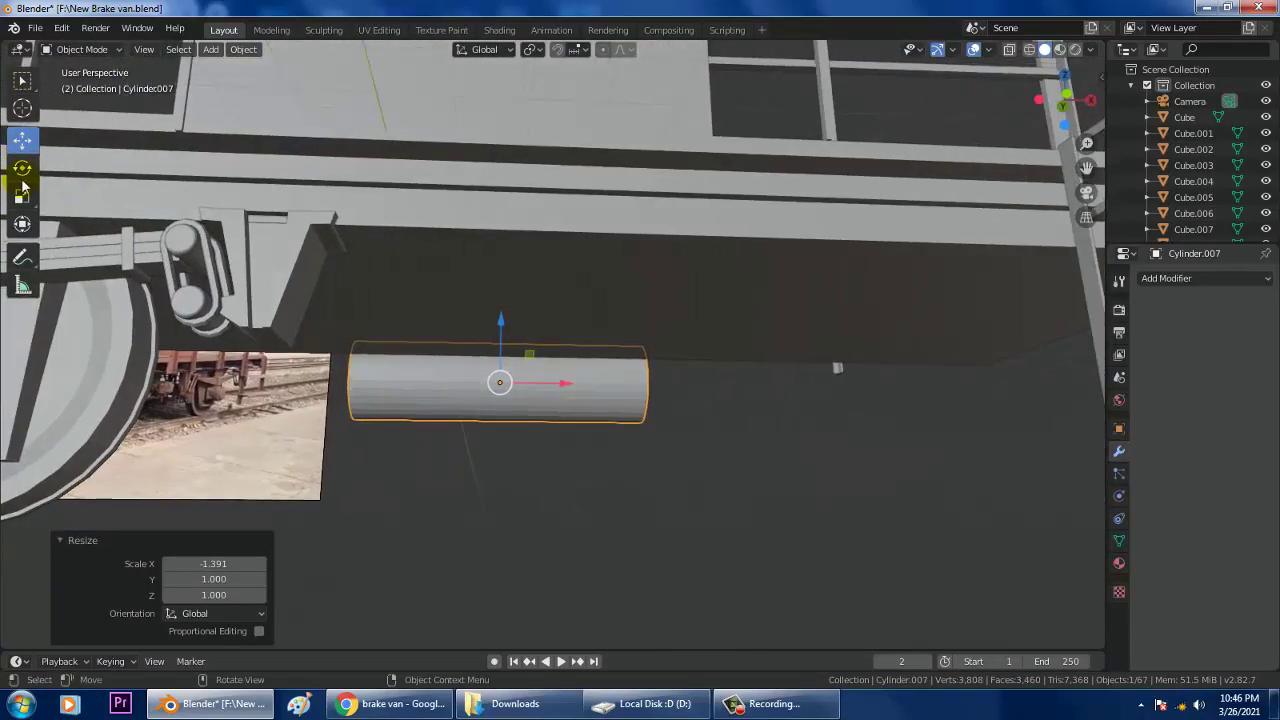
left_click(22, 192)
left_click_drag(563, 389, 552, 380)
middle_click_drag(552, 380, 575, 465)
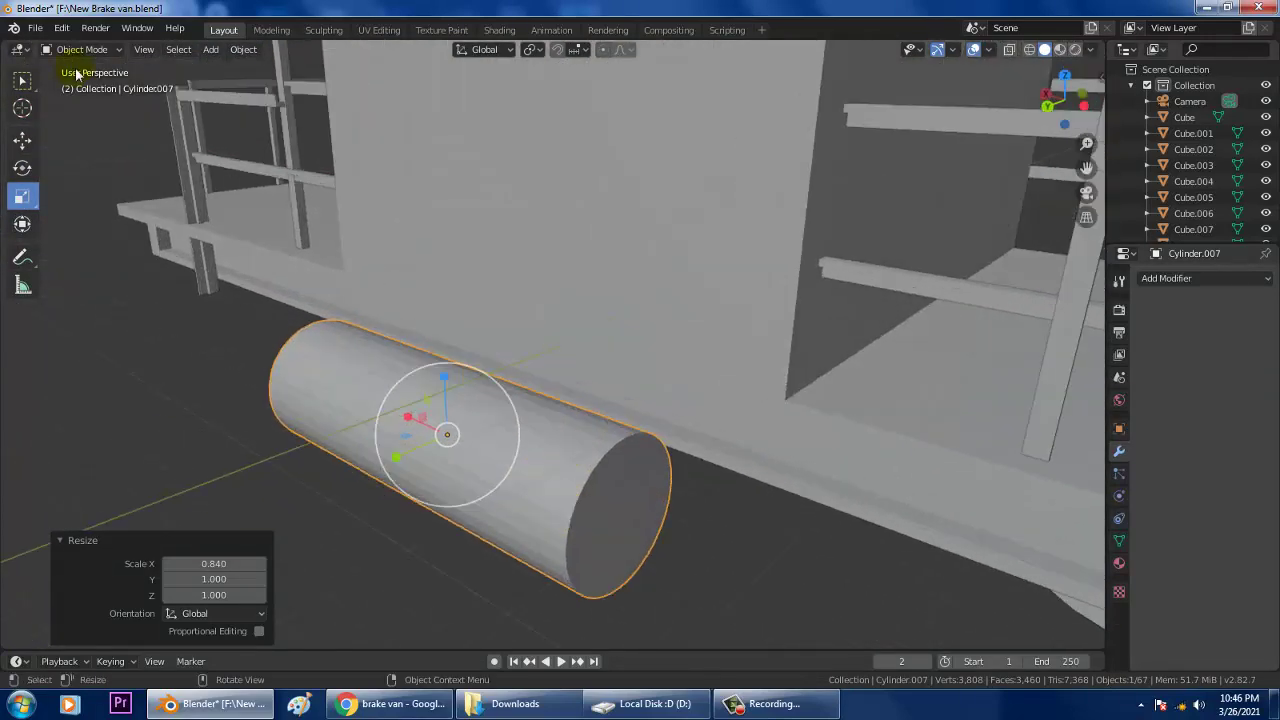
Step: In Edit Mode, bevel one end face of the cylinder with a 0.0975 m offset and additional segments
left_click(75, 49)
left_click(75, 65)
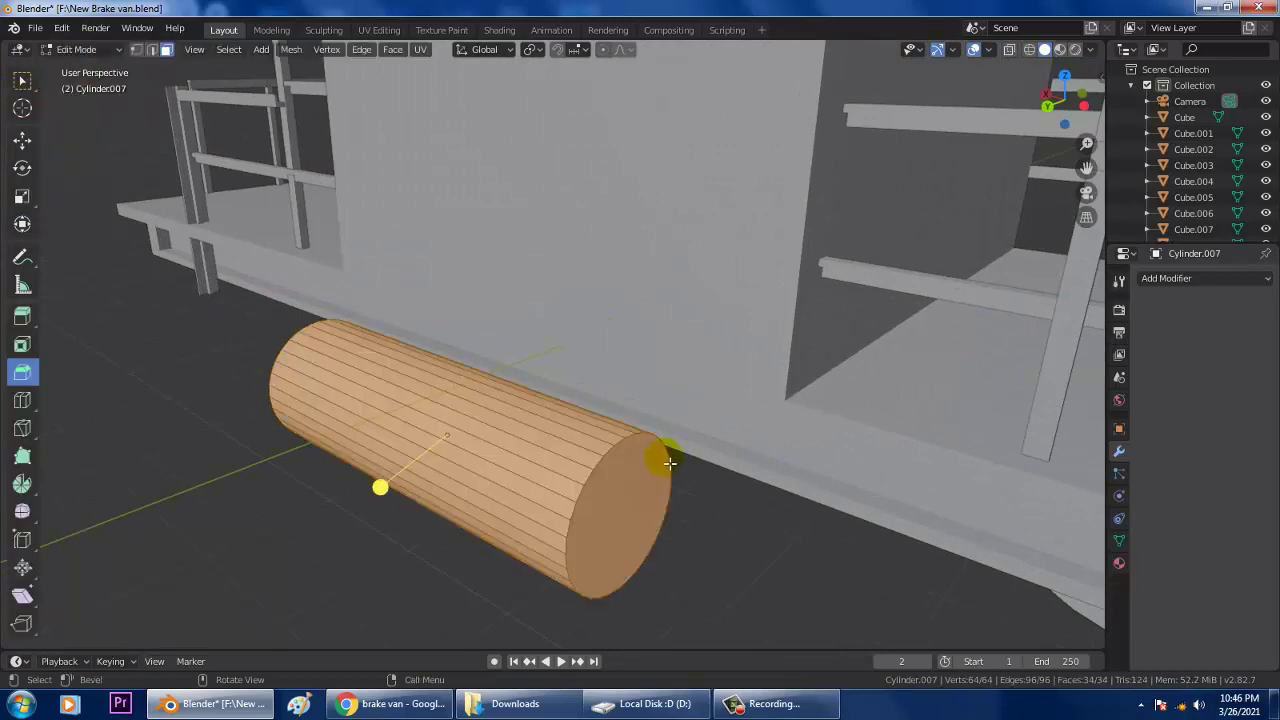
middle_click_drag(669, 463, 213, 320)
left_click(591, 382)
left_click(543, 440, "shift")
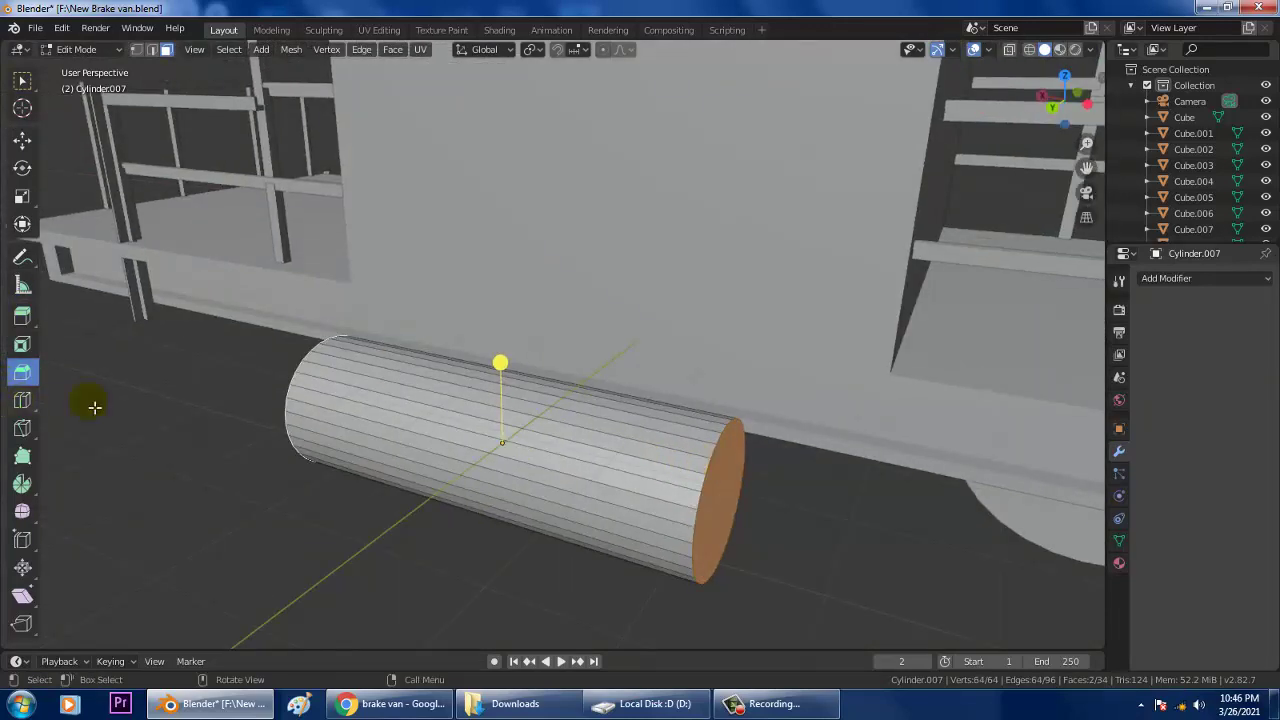
left_click_drag(764, 527, 731, 506)
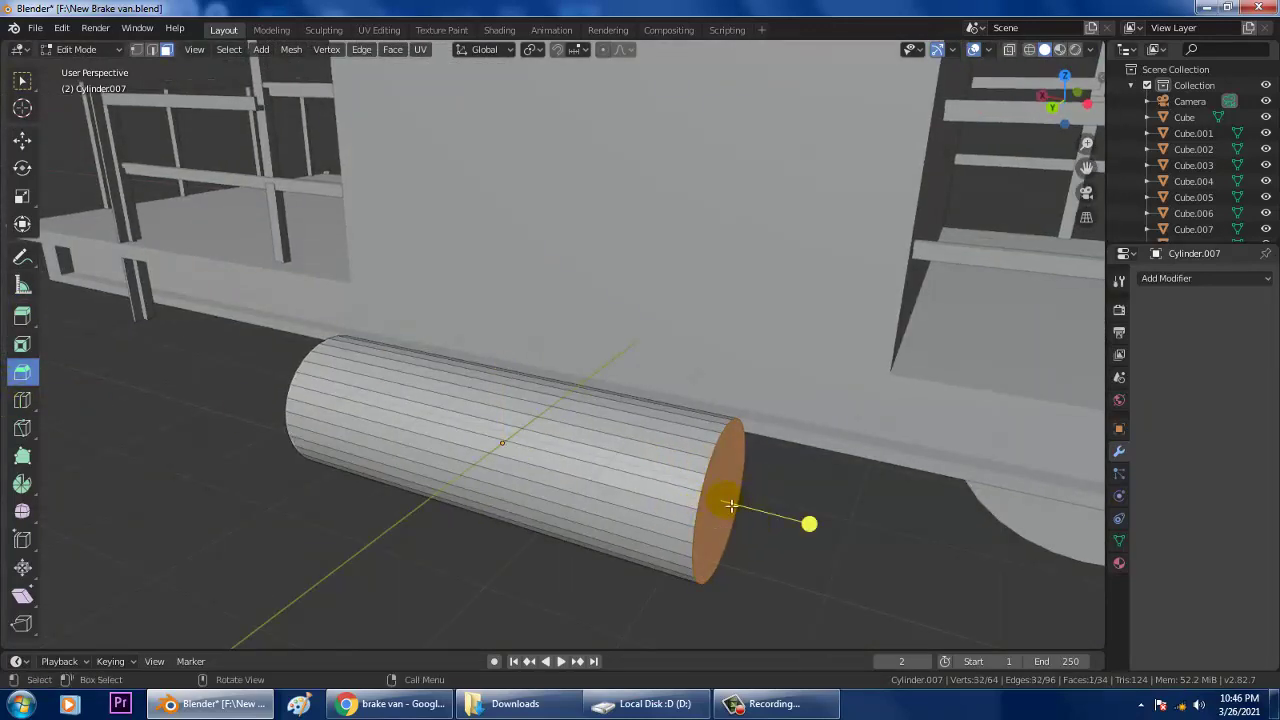
key("ctrl+b")
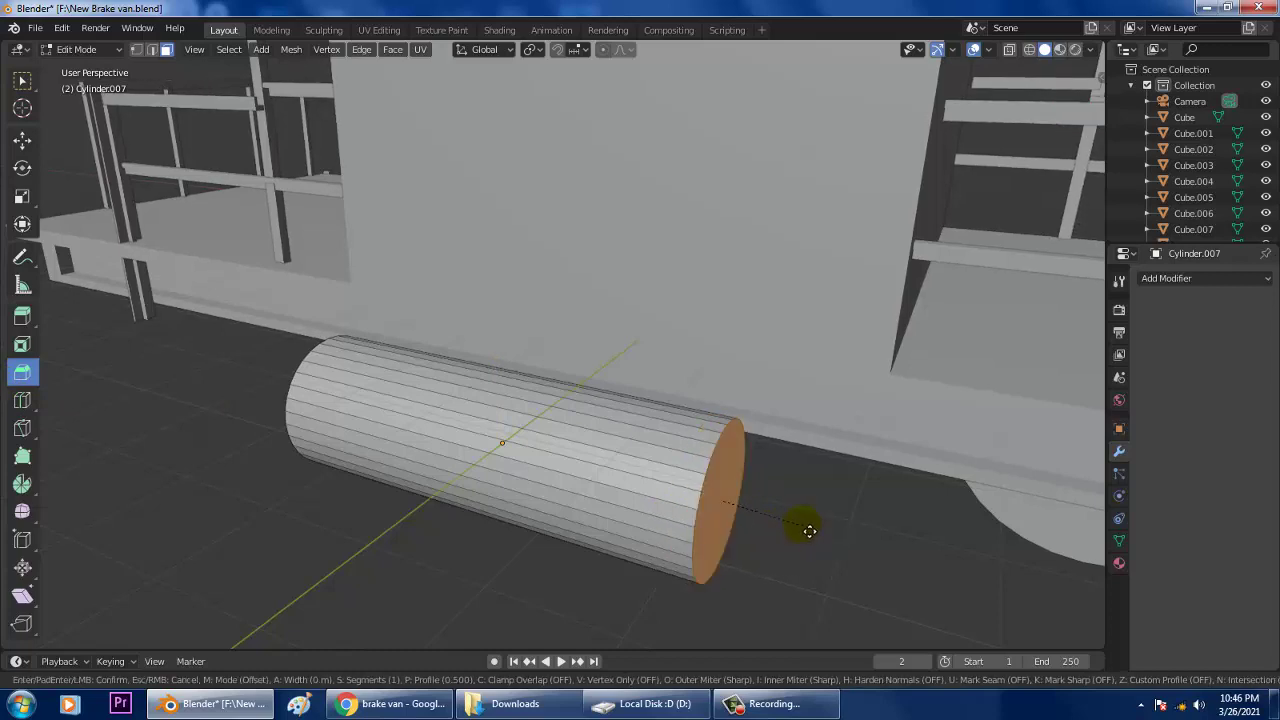
left_click(796, 520)
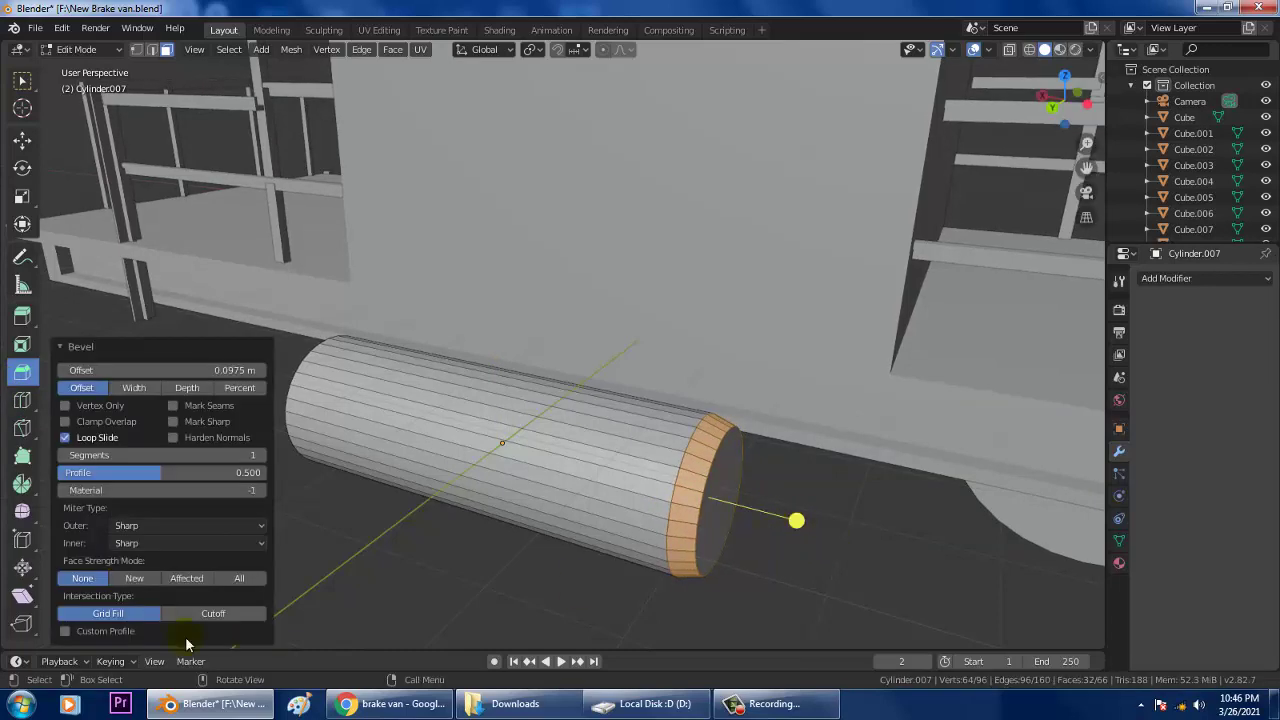
left_click_drag(212, 456, 236, 456)
Step: Bevel the cylinder's opposite end face with a 0.0856 m offset and 8 segments
middle_click_drag(482, 484, 593, 466)
left_click(592, 458)
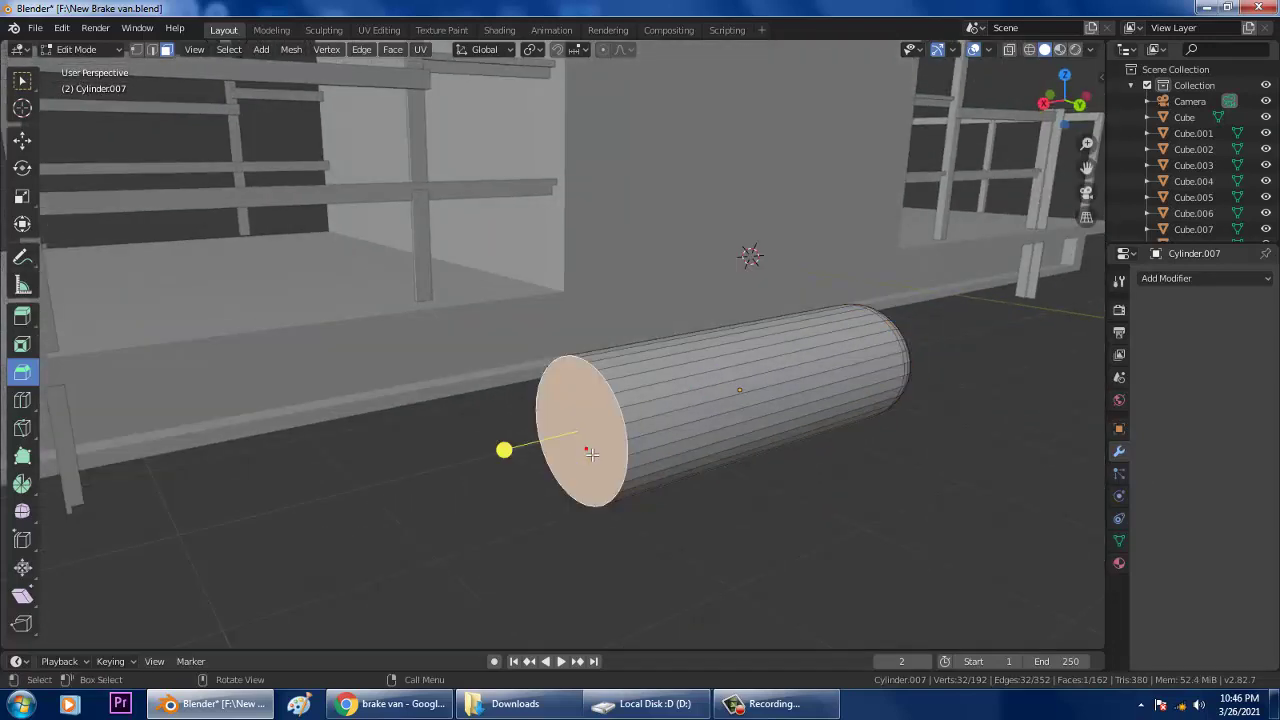
left_click_drag(528, 453, 522, 467)
mouse_move(590, 429)
left_mouse_down()
mouse_move(586, 457)
mouse_move(591, 430)
left_mouse_up()
key("ctrl+z")
left_click_drag(502, 453, 493, 503)
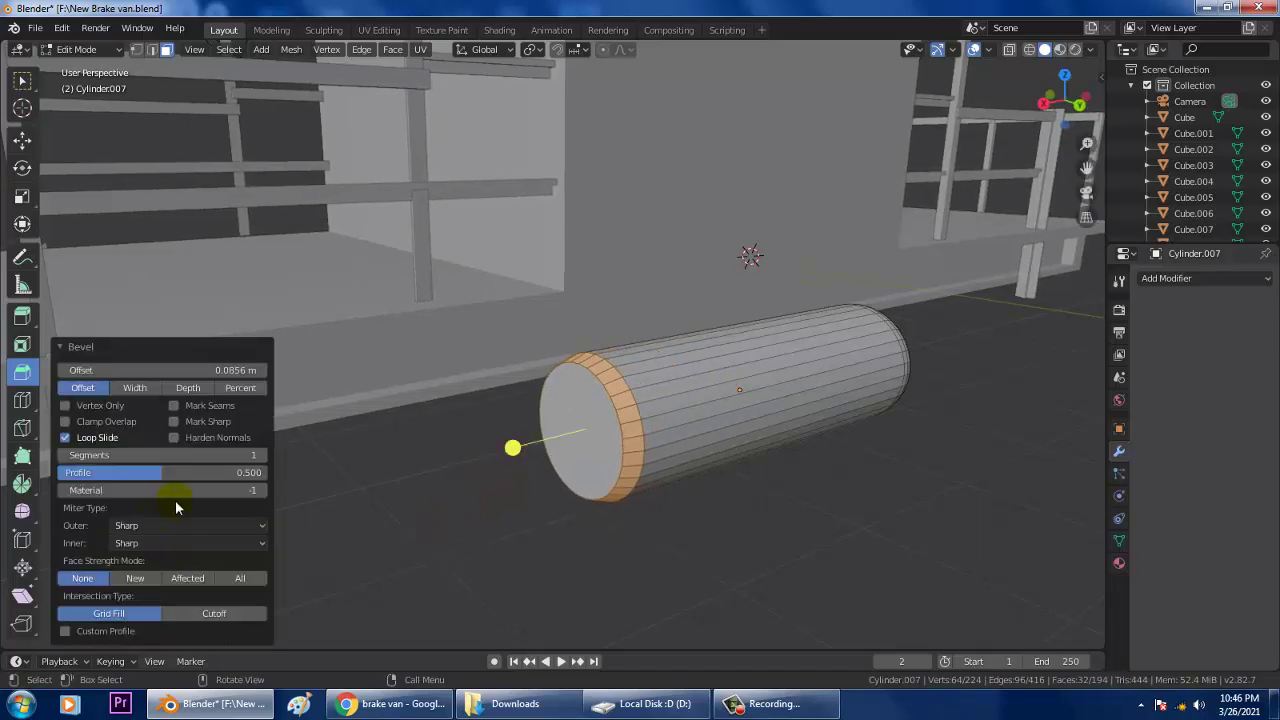
left_click_drag(188, 456, 248, 456)
Step: Inset the first bevelled end face by 0.4267 m and scale the inner face uniformly by 0.535
middle_click_drag(775, 368, 605, 366)
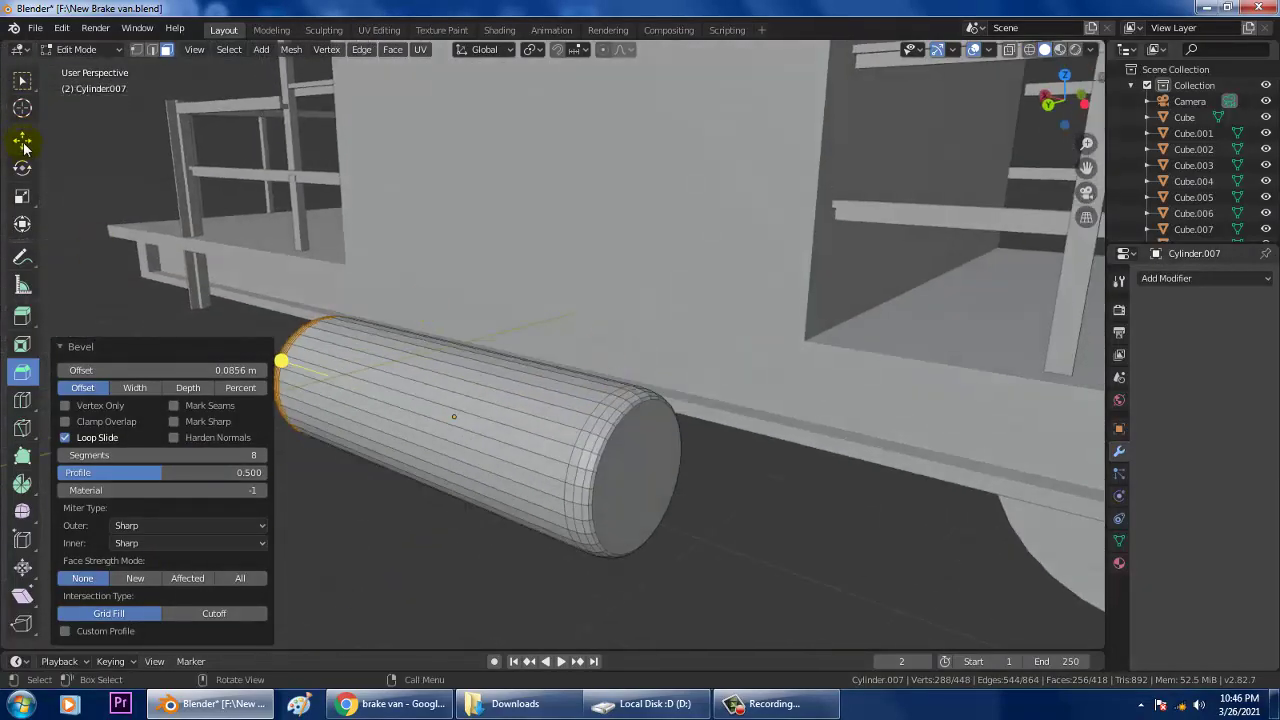
left_click(24, 143)
left_click(644, 503)
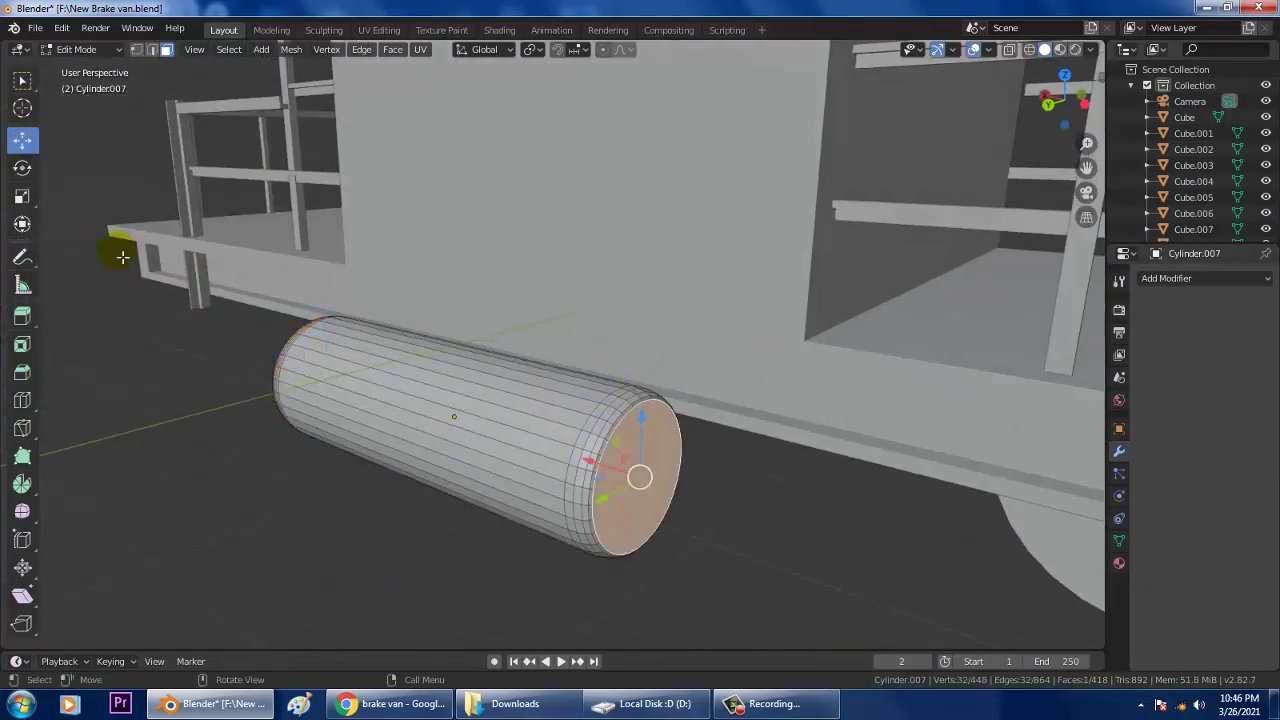
left_click(22, 343)
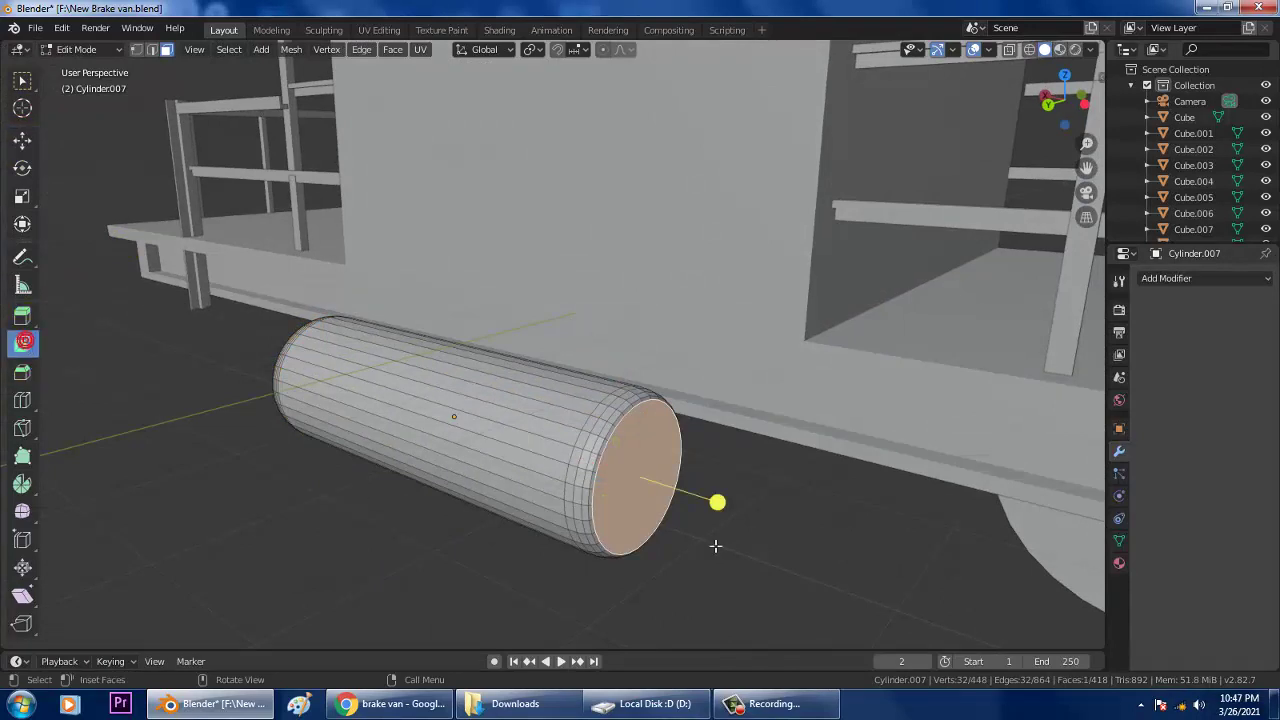
left_click_drag(717, 502, 681, 556)
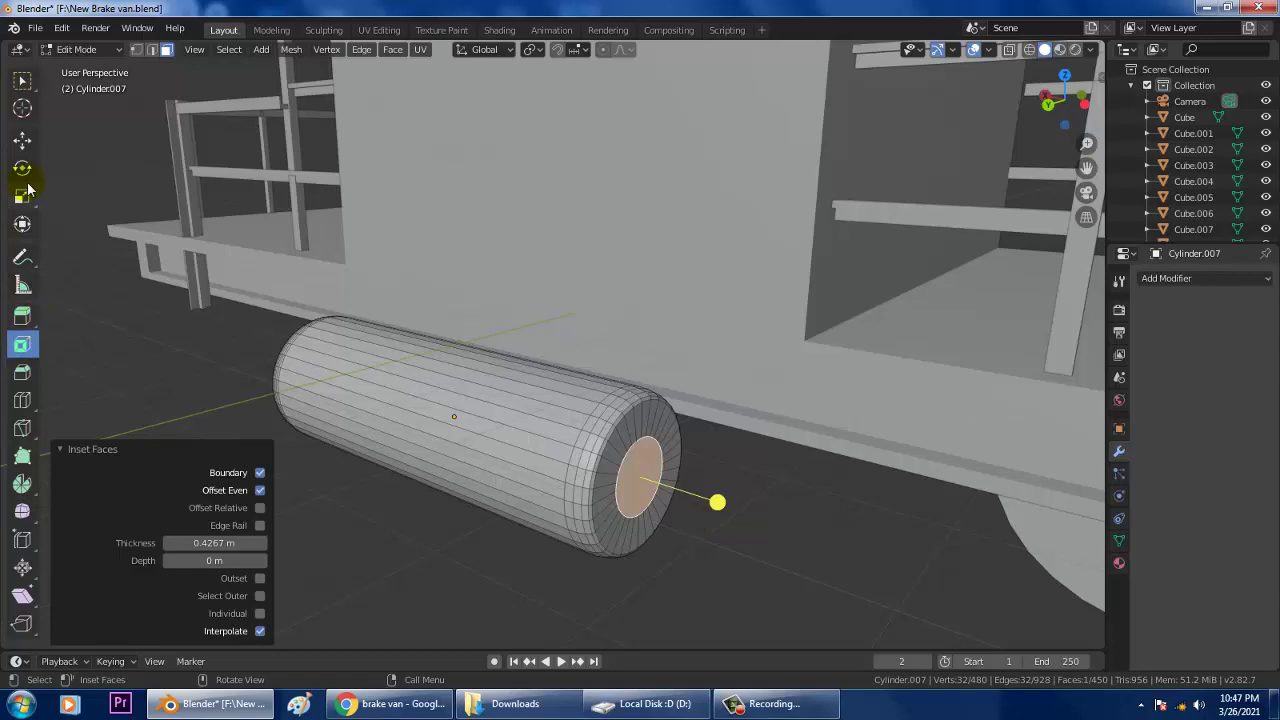
left_click(24, 199)
left_click_drag(652, 490, 642, 480)
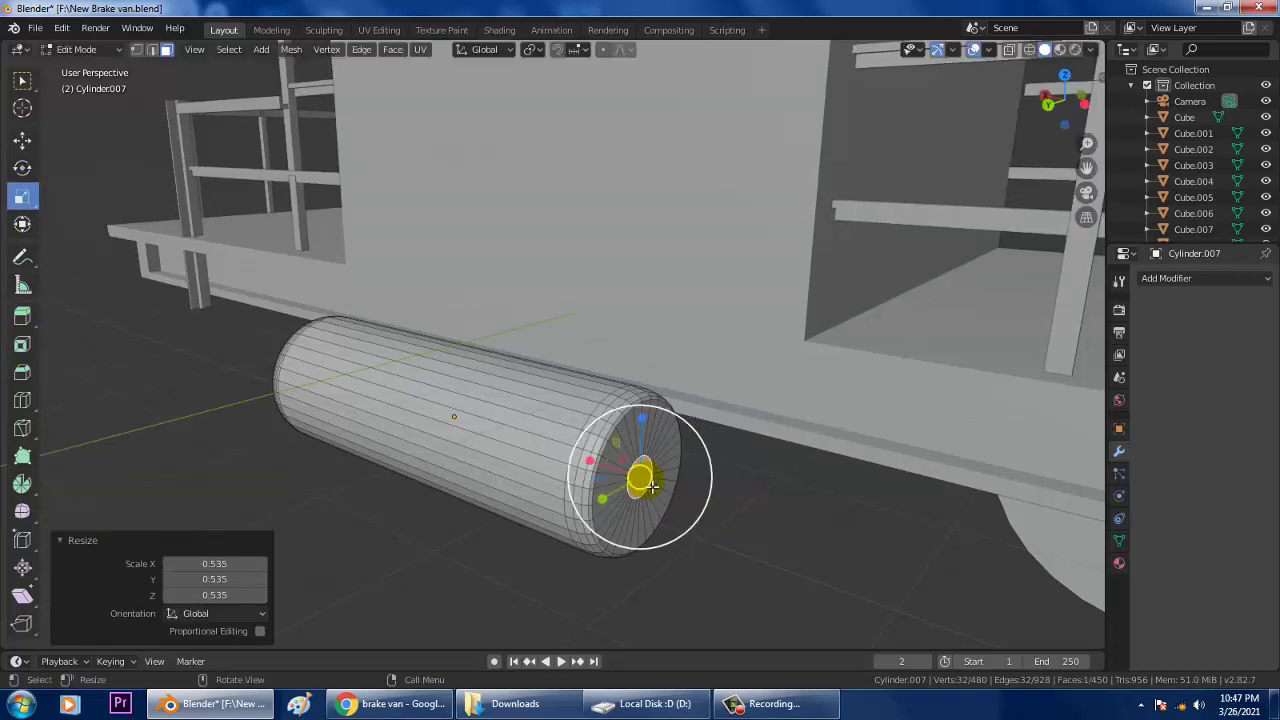
Step: Extrude the tank's small inset end face outward by 1.08 m, and extrude it another 0.947 m to form a pipe
left_click(22, 315)
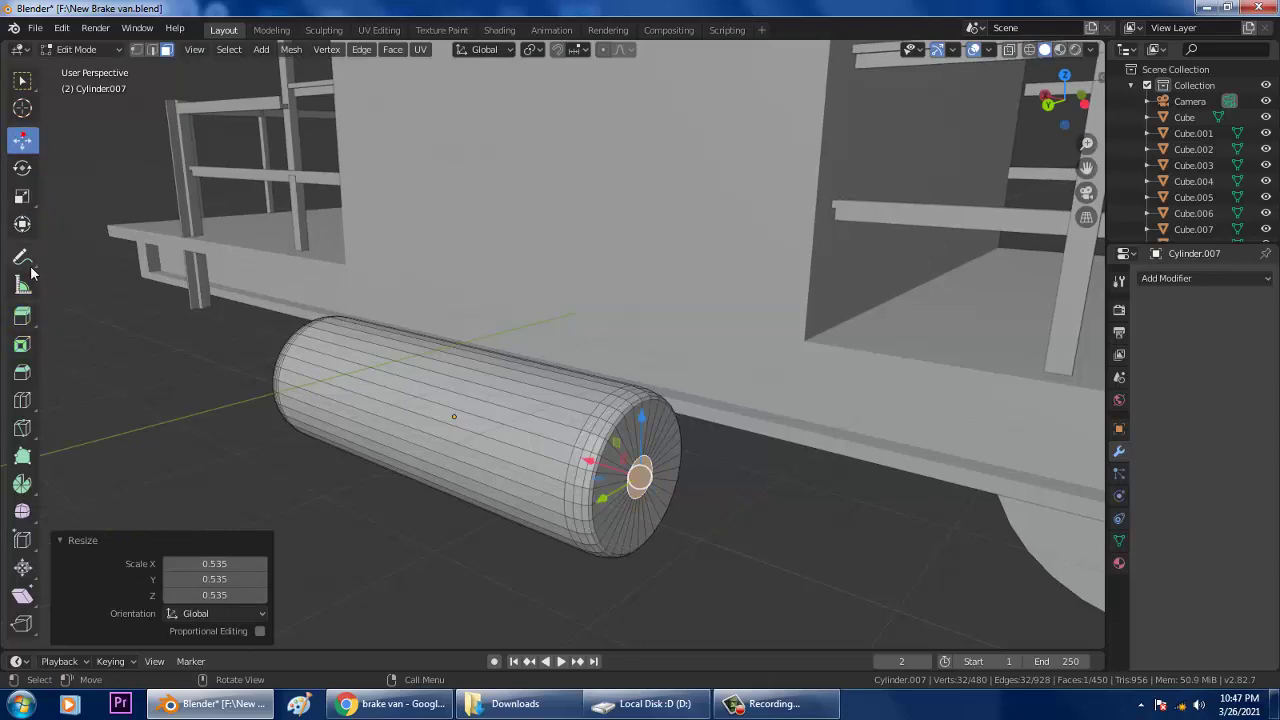
left_click_drag(692, 494, 791, 520)
middle_click_drag(791, 520, 657, 471)
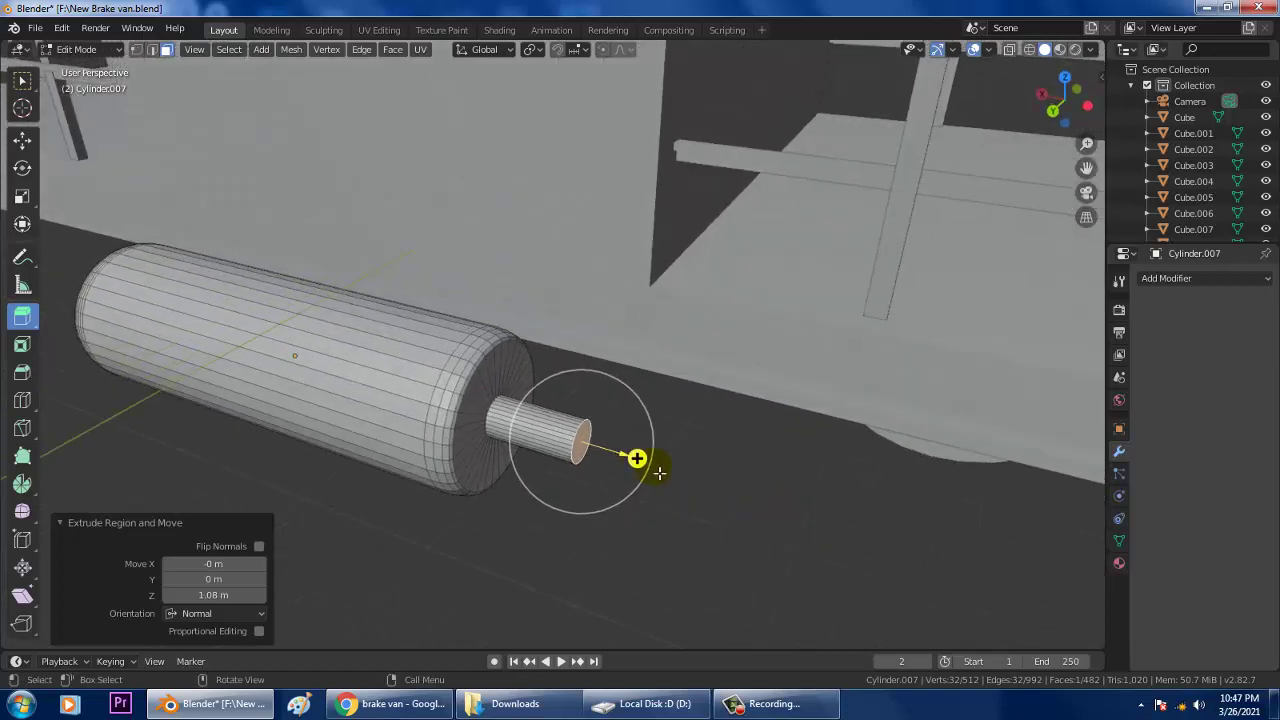
left_click_drag(652, 466, 748, 494)
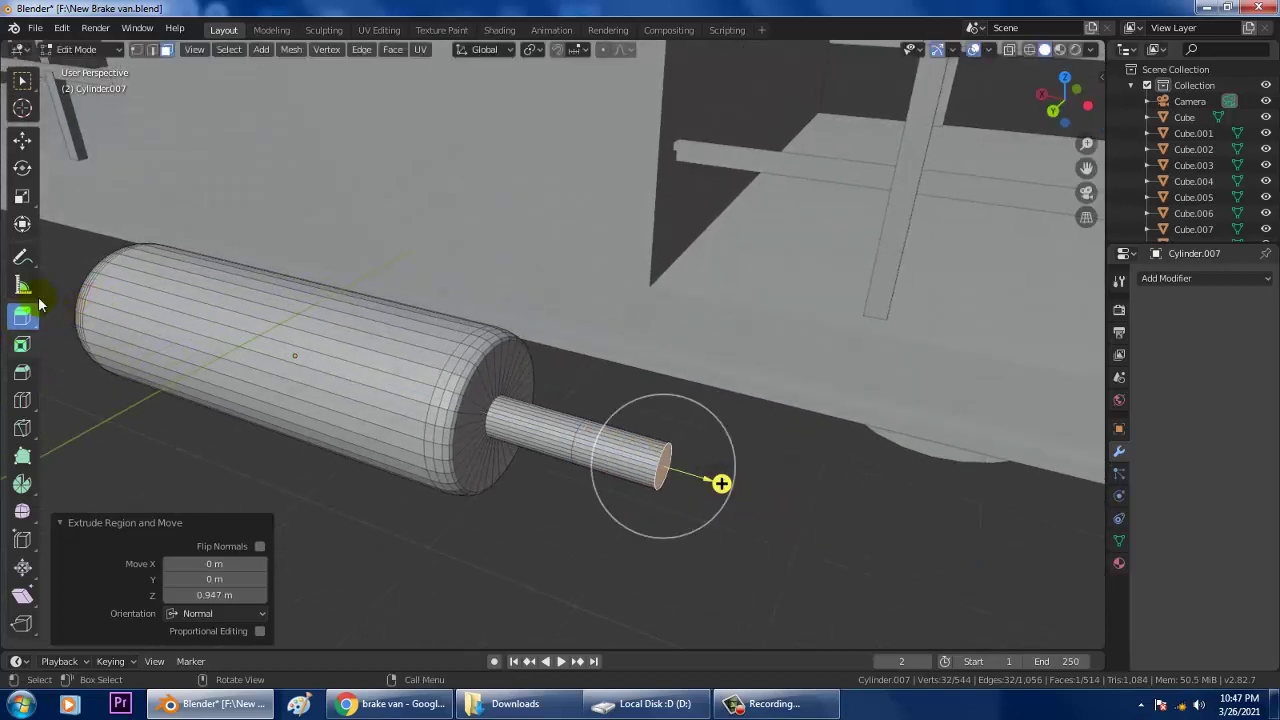
Step: Bend the pipe by rotating its end face 32.9° about Z and moving it -0.386 m along Y
left_click(23, 172)
left_click_drag(674, 511, 650, 462)
middle_click_drag(654, 456, 618, 458)
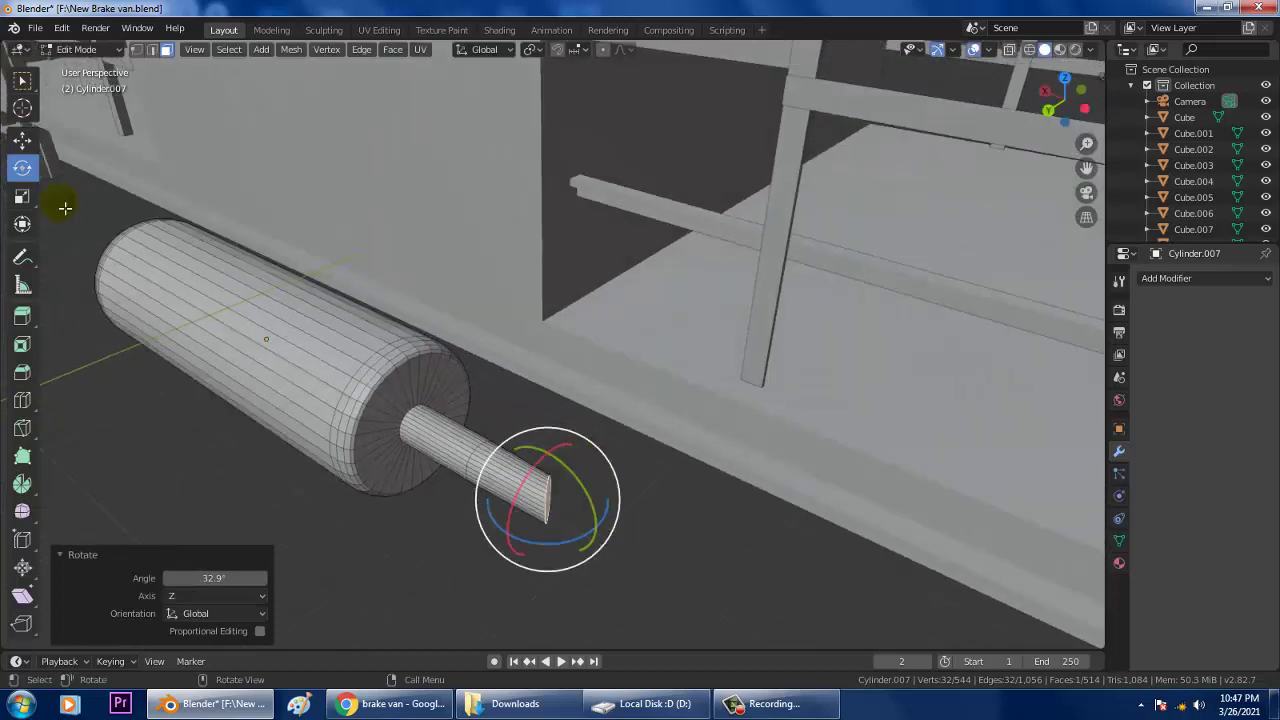
left_click(23, 143)
left_click_drag(525, 527, 558, 517)
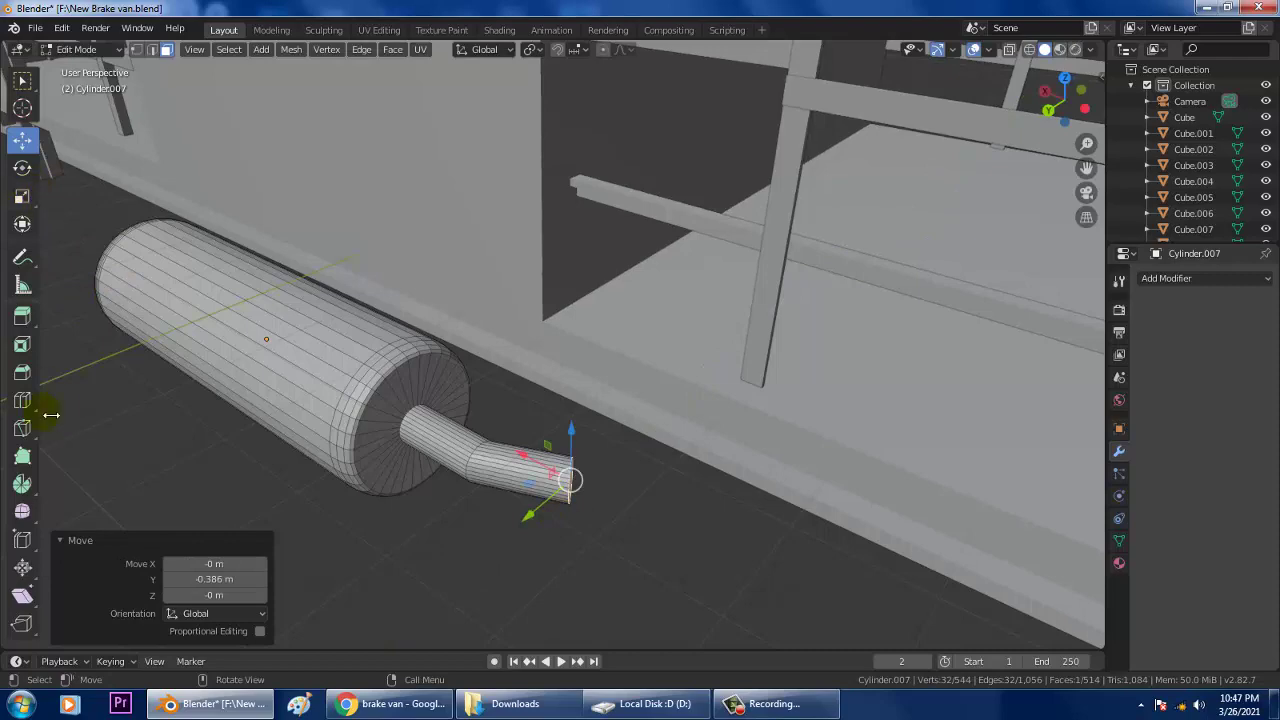
Step: Extrude the bent pipe's end face 1.18 m and return to Object Mode
left_click(23, 316)
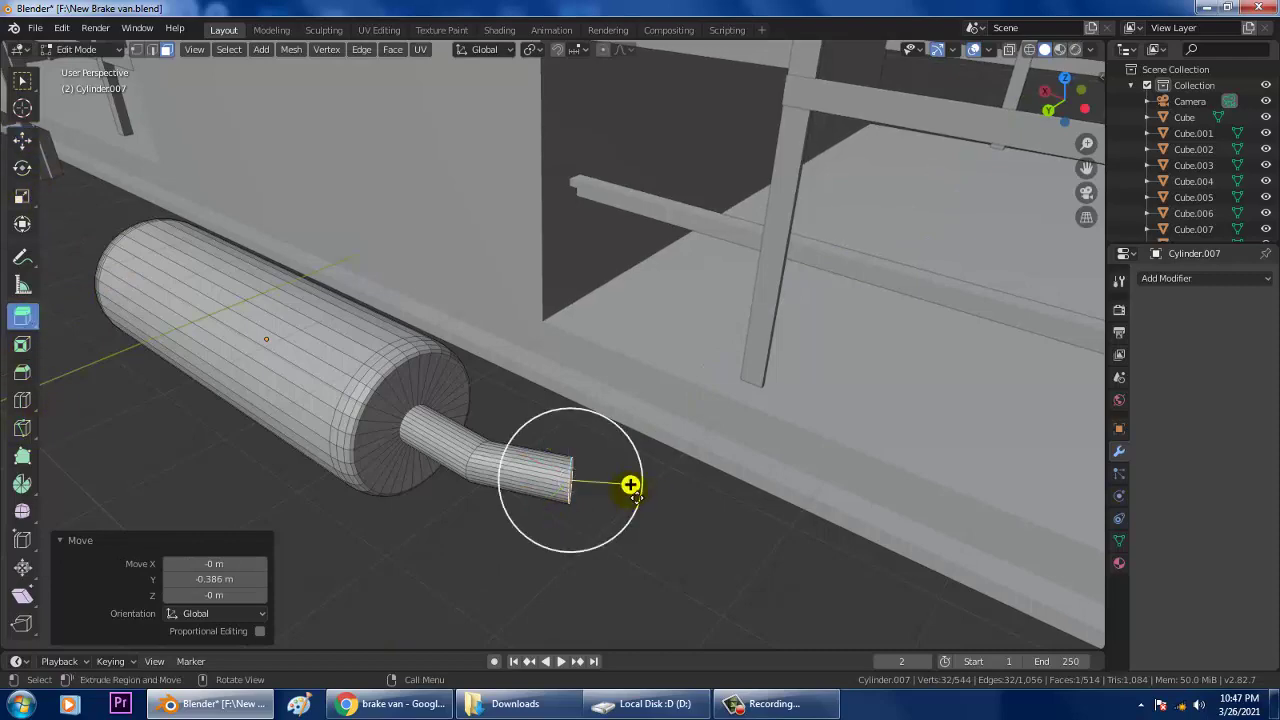
left_click_drag(636, 496, 755, 494)
mouse_move(682, 492)
middle_mouse_down()
mouse_move(700, 407)
mouse_move(731, 429)
mouse_move(429, 429)
middle_mouse_up()
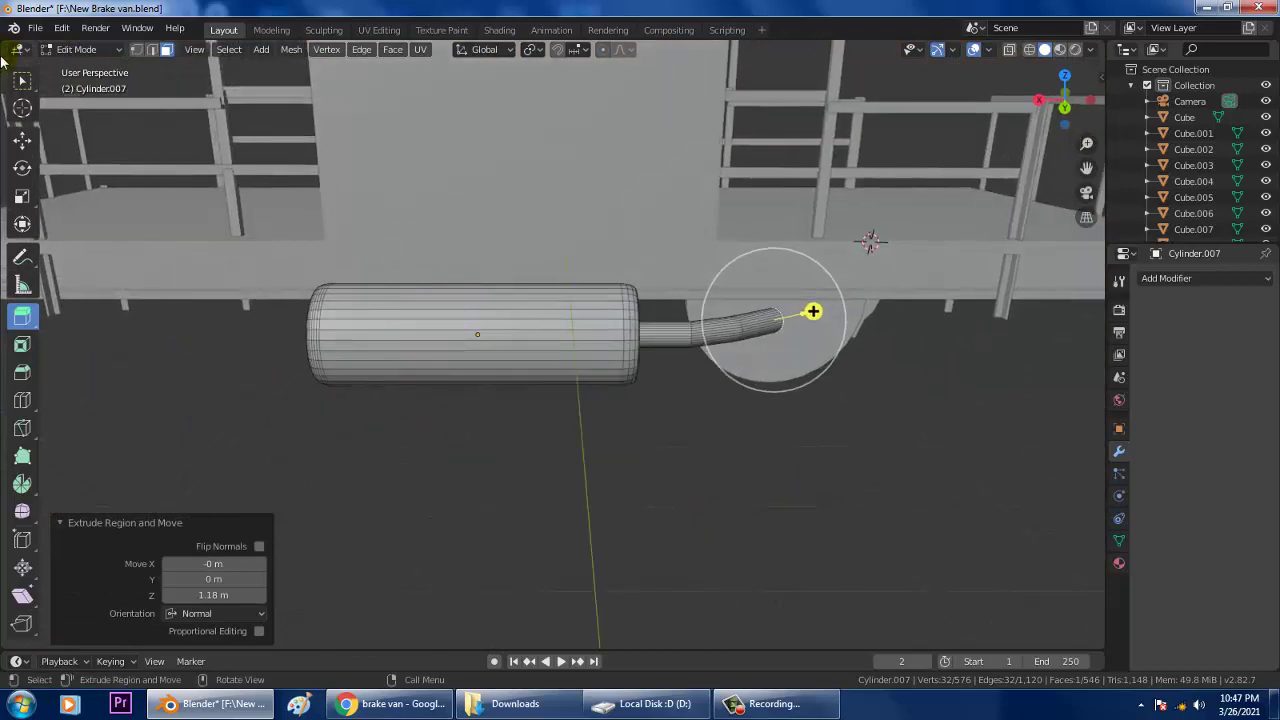
left_click(80, 50)
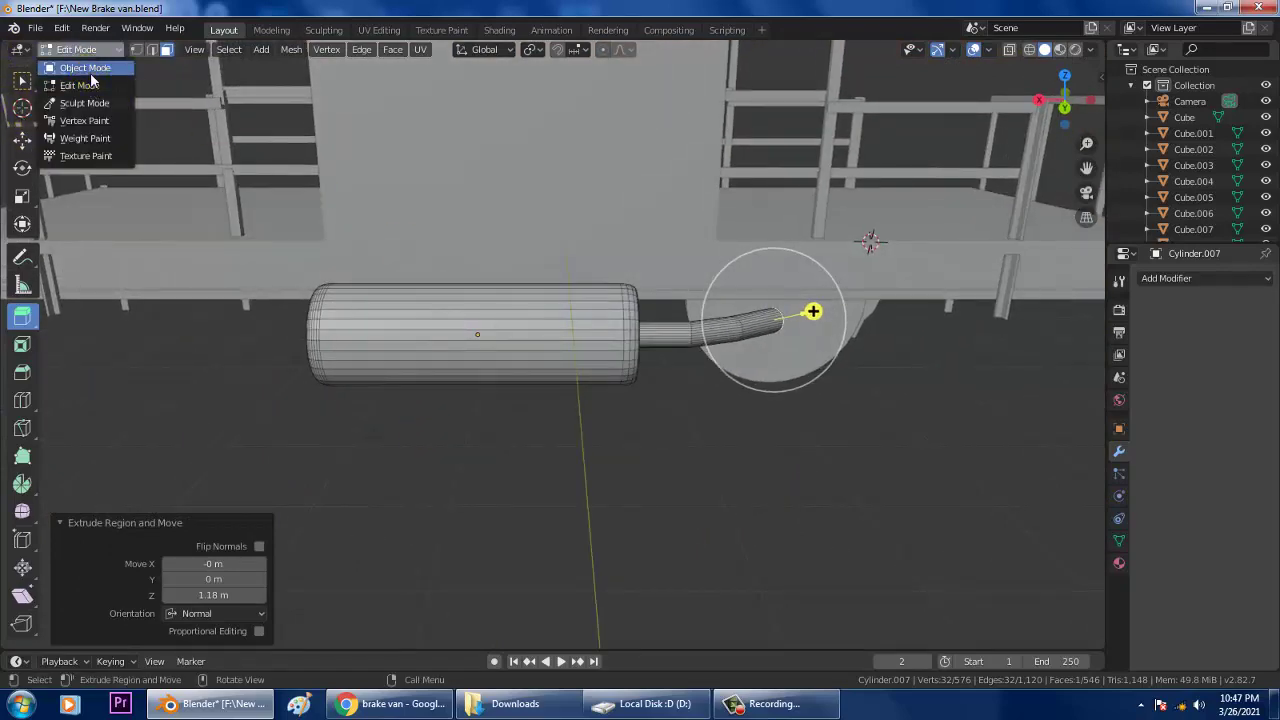
left_click(88, 68)
mouse_move(486, 428)
middle_mouse_down()
mouse_move(565, 414)
mouse_move(546, 367)
mouse_move(606, 346)
mouse_move(533, 360)
middle_mouse_up()
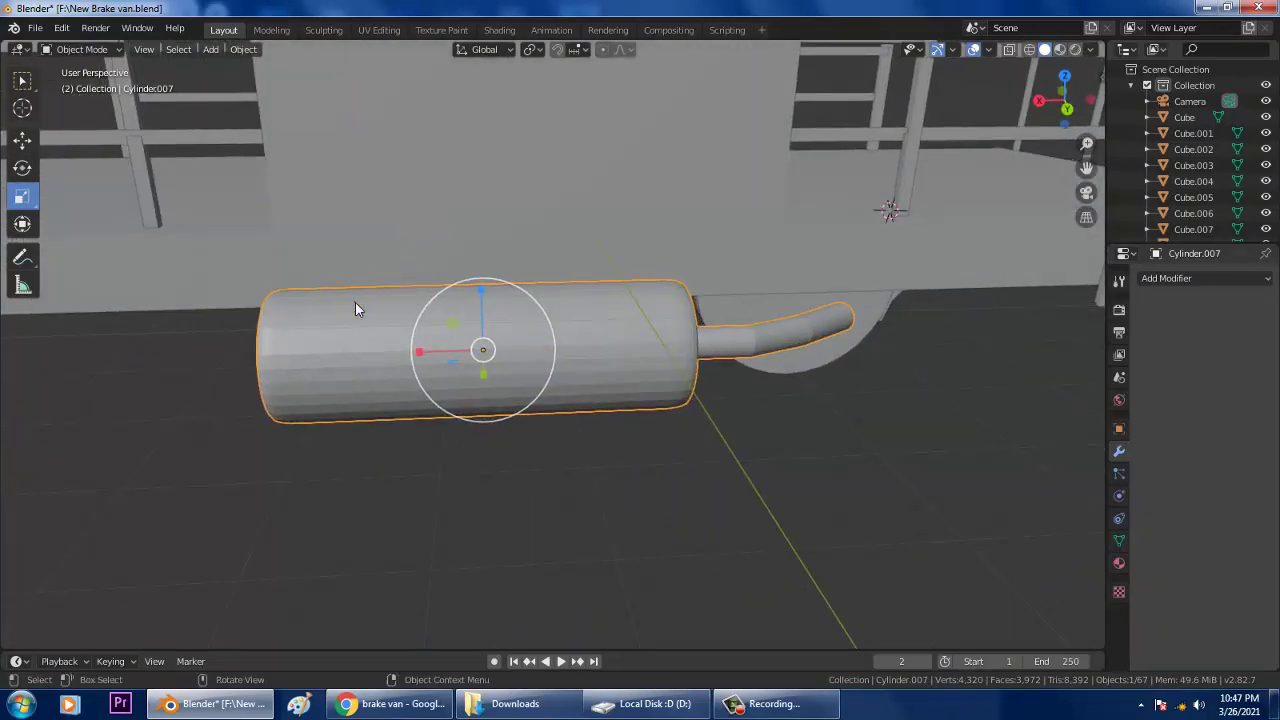
middle_click_drag(379, 344, 520, 330)
Step: In Edit Mode, add two loop cuts around the tank near its plain end, with slide factors 0.762 and 0.693
left_click(80, 49)
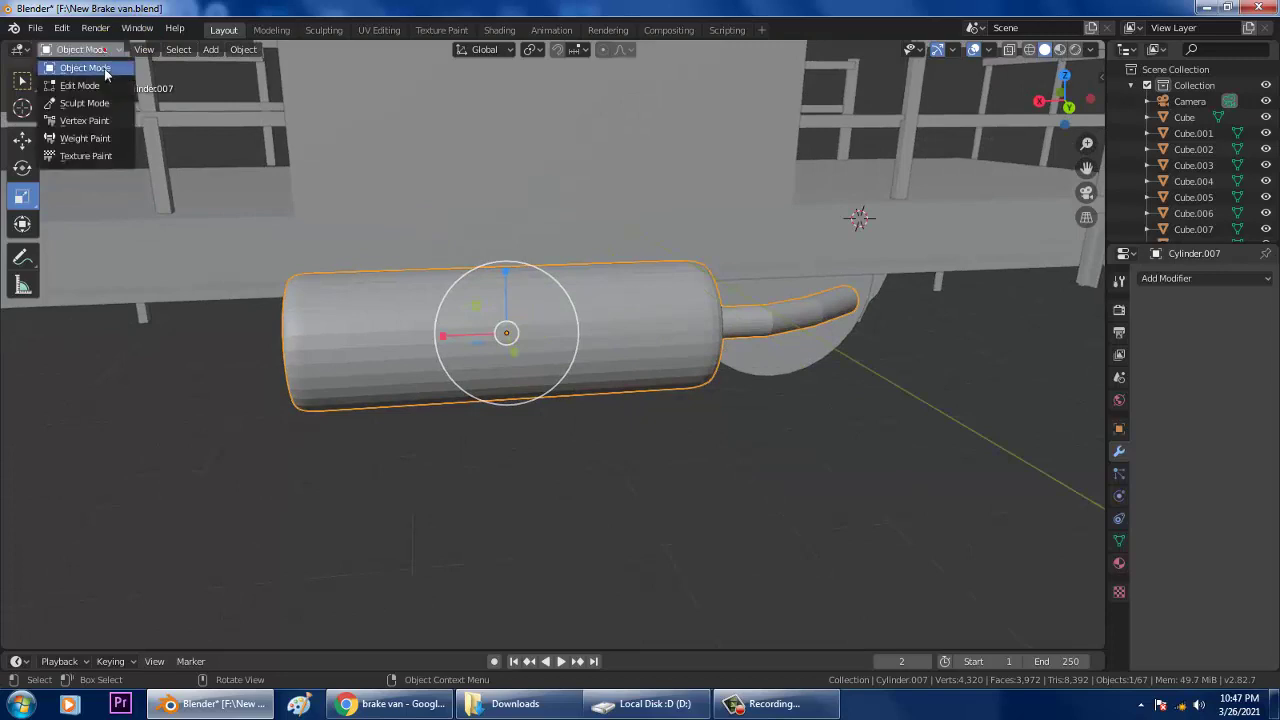
left_click(80, 85)
key("ctrl+r")
left_click(408, 288)
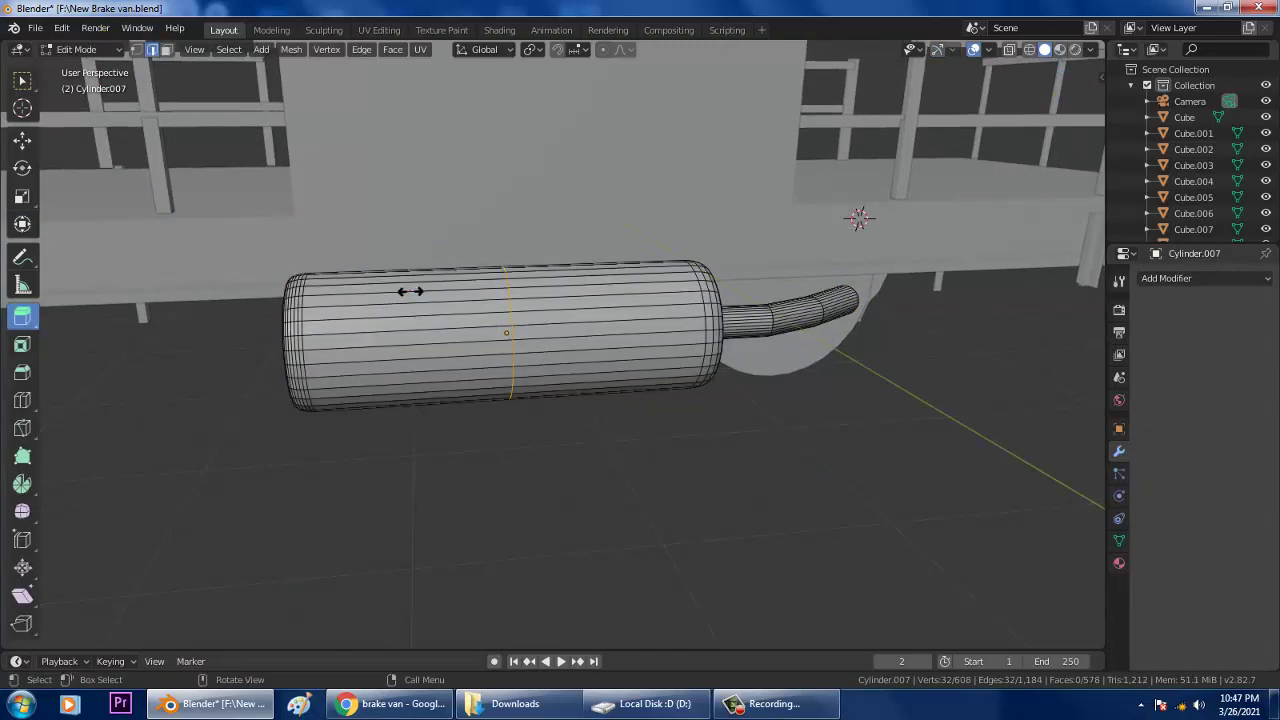
left_click(260, 299)
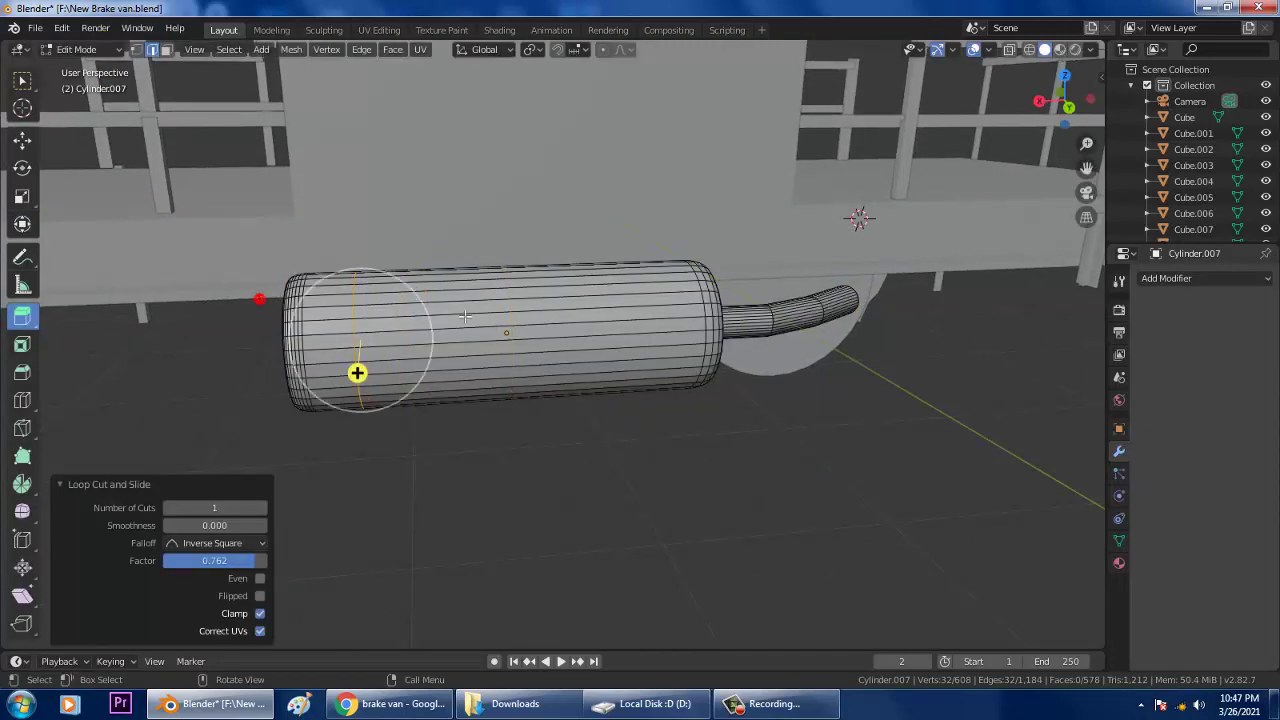
key("ctrl+r")
left_click(452, 310)
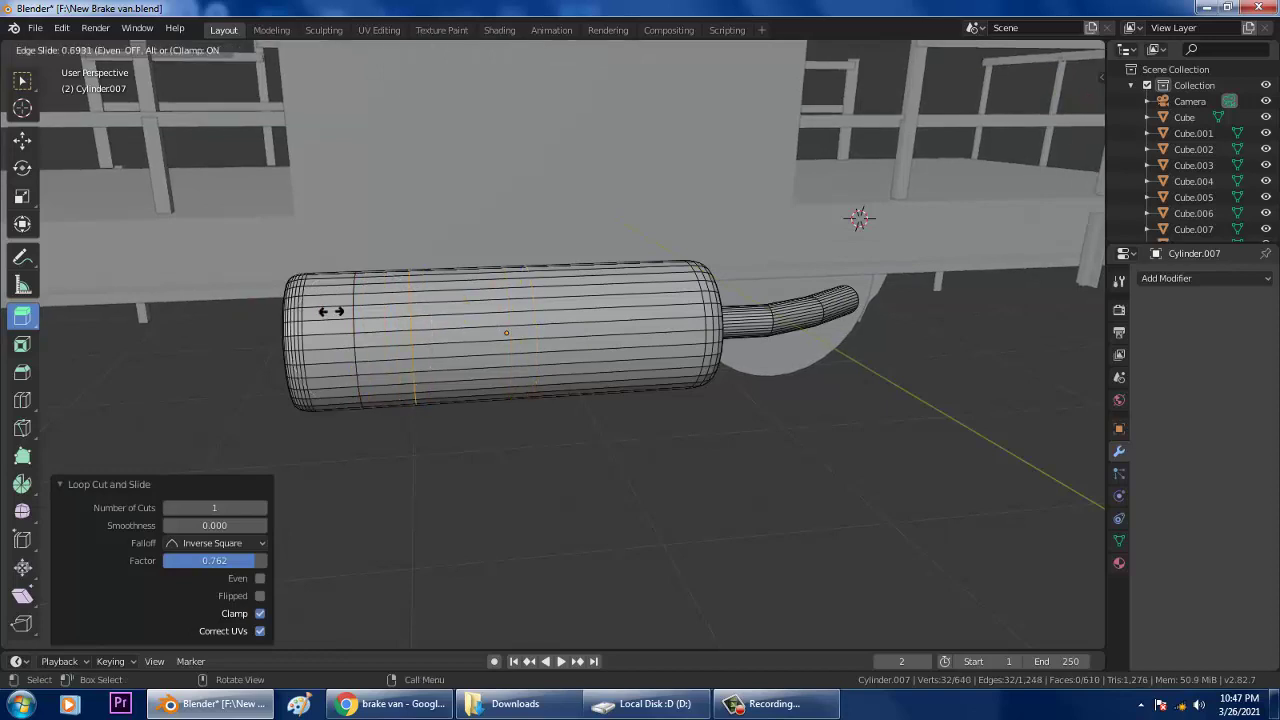
left_click(330, 311)
Step: Add two loop cuts around the tank near its pipe end, with slide factors -0.322 and 0
key("ctrl+r")
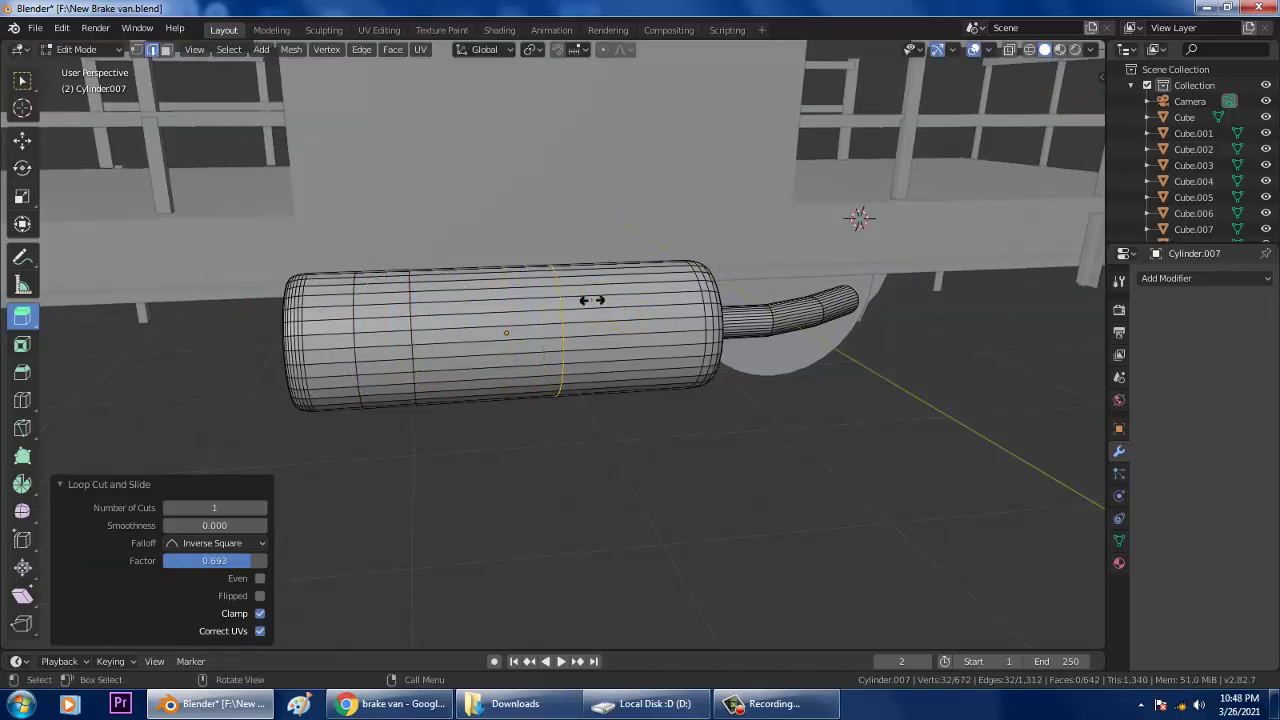
left_click(592, 300)
left_click(639, 305)
middle_click_drag(674, 301, 637, 311)
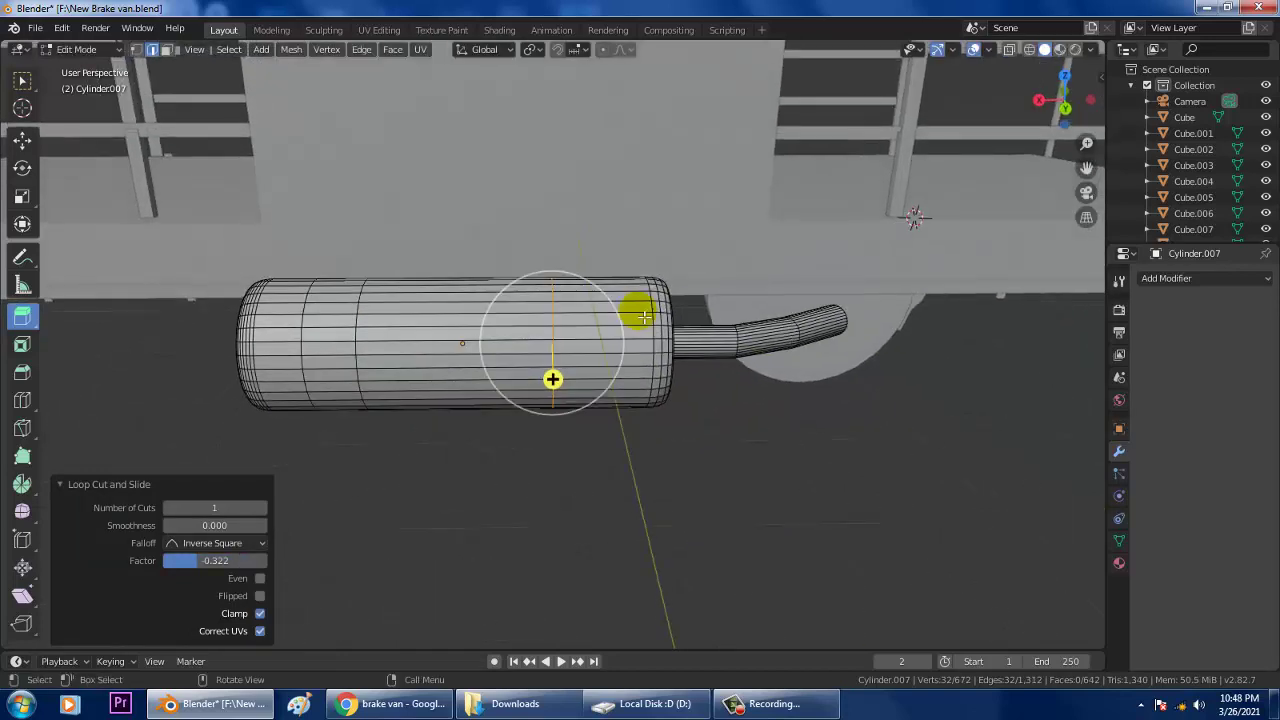
key("ctrl+r")
left_click(638, 313)
right_click(631, 315)
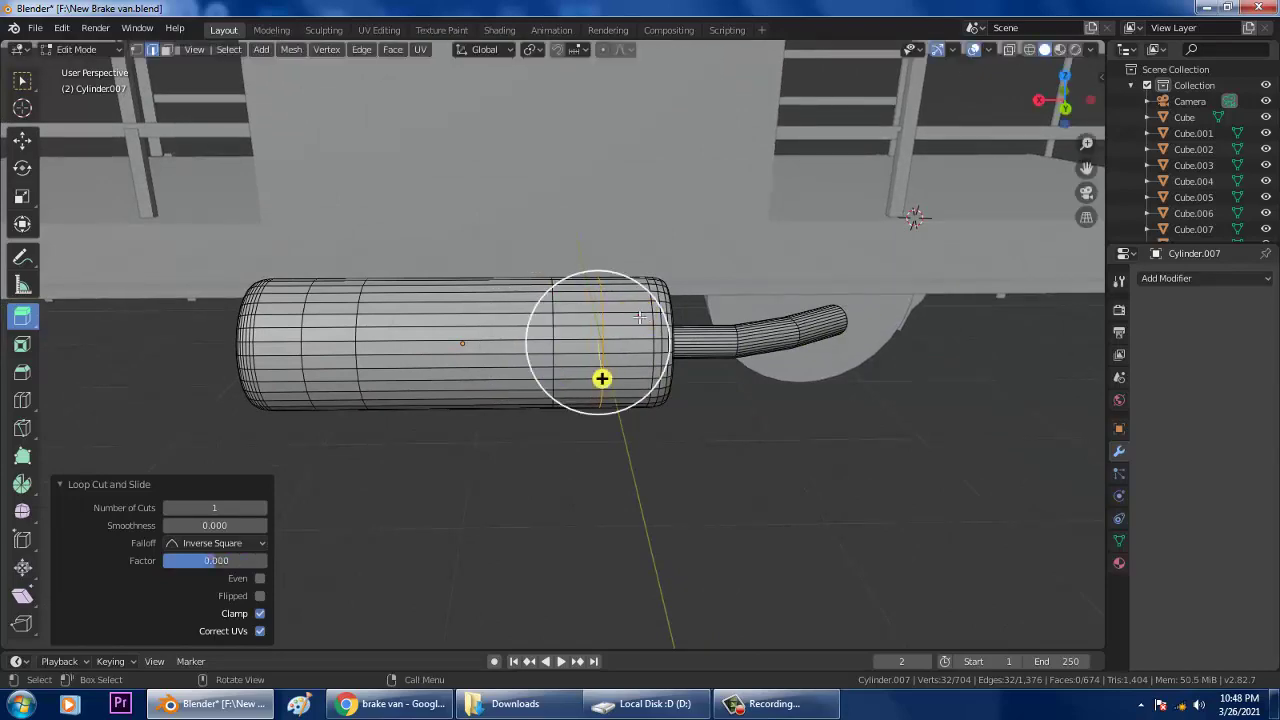
Step: In face selection mode, select two adjacent top faces between the pair of loop cuts near the tank's plain end
middle_click_drag(603, 377, 957, 298)
middle_click_drag(748, 318, 738, 322)
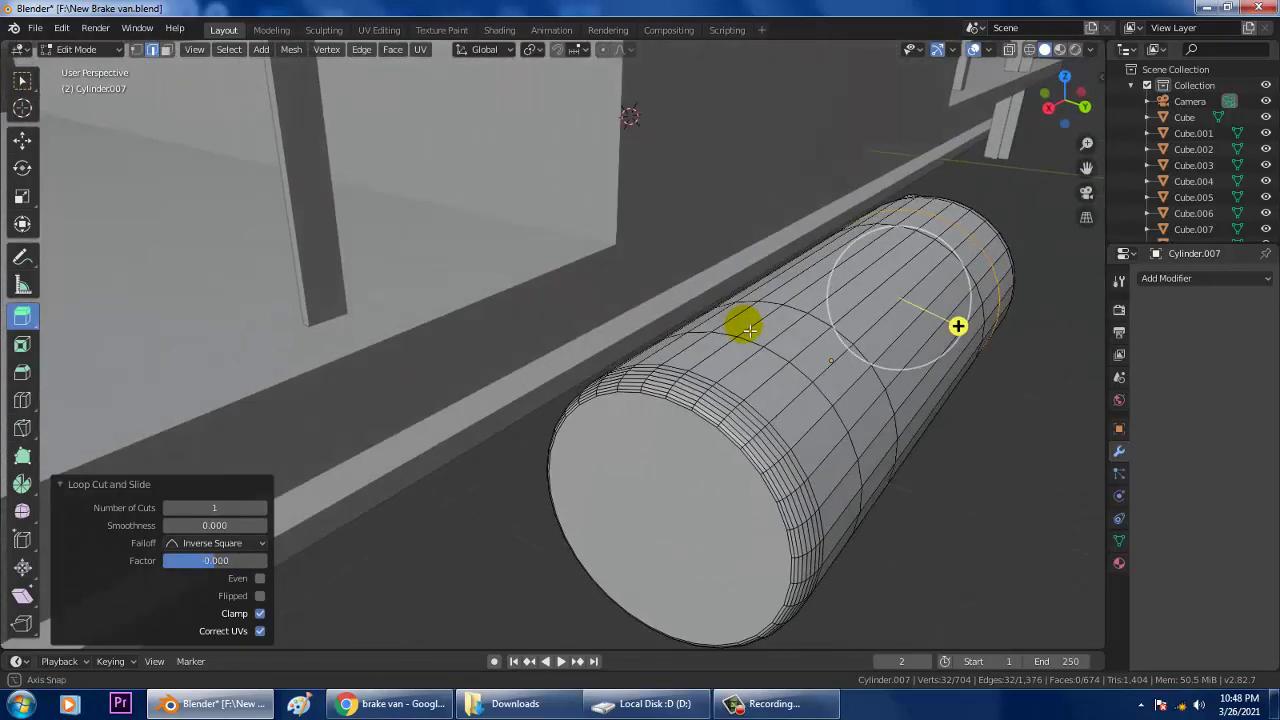
left_click(22, 142)
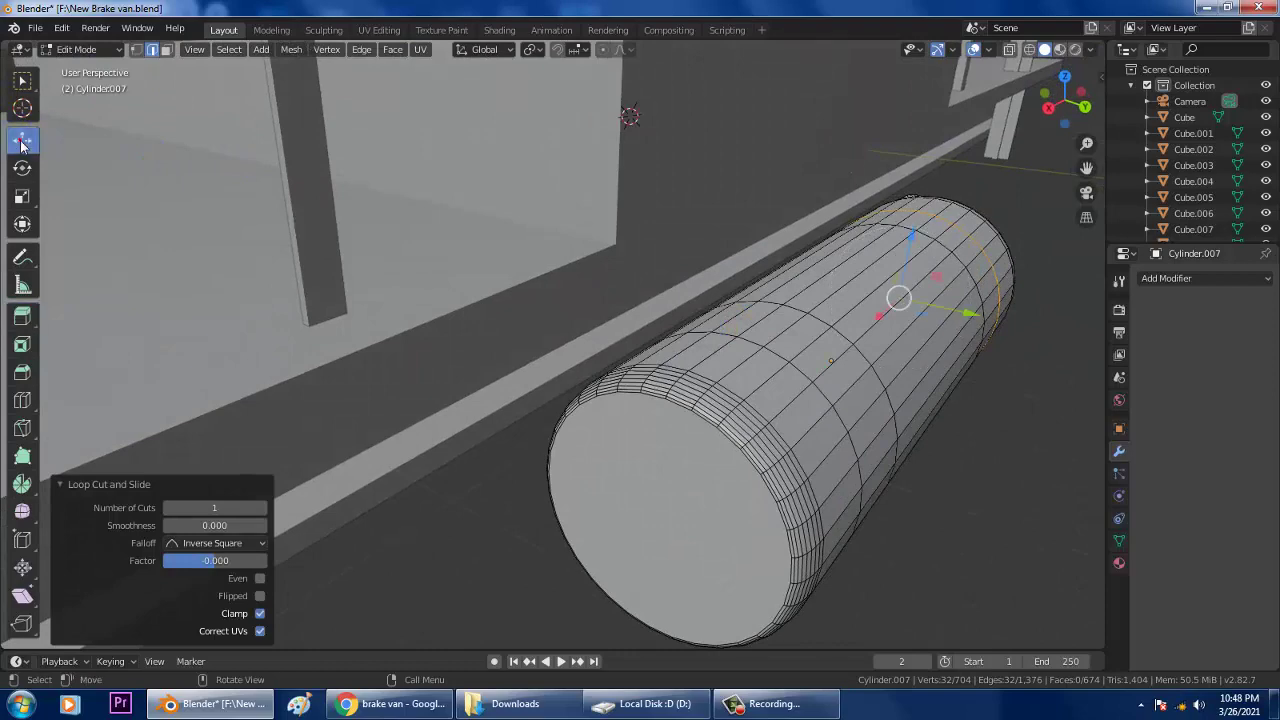
left_click(166, 50)
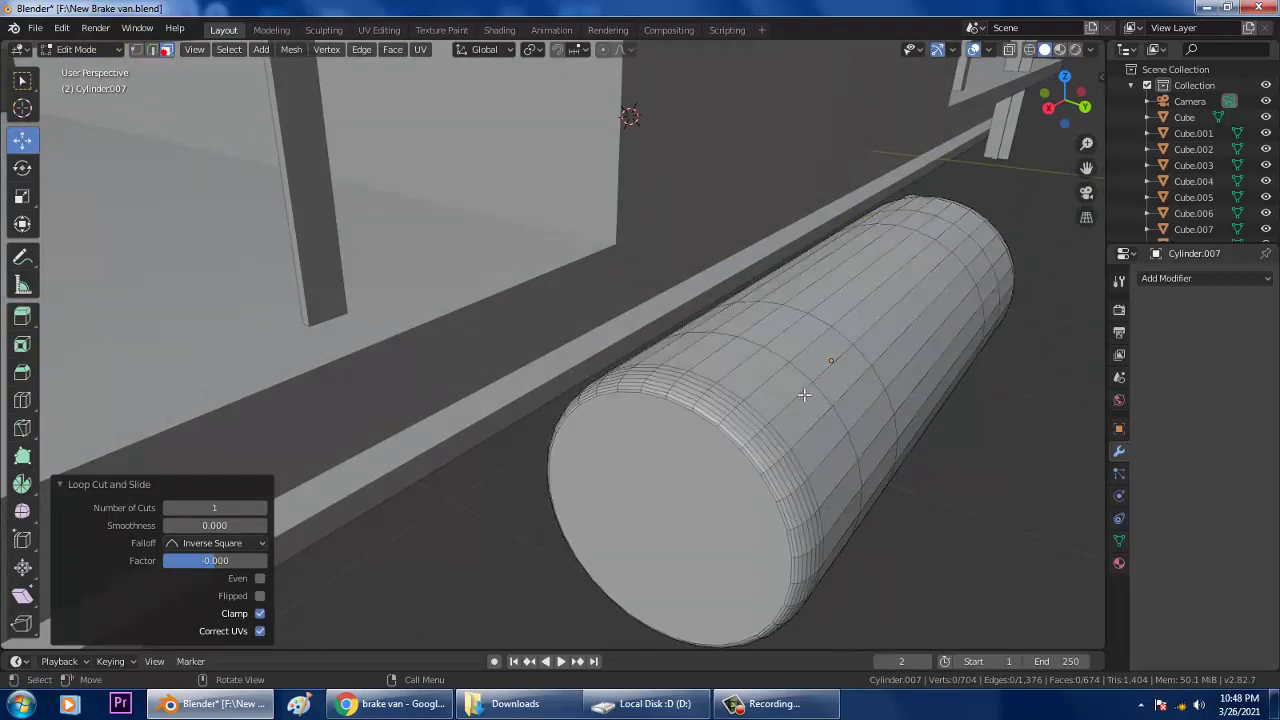
left_click(783, 340)
middle_click_drag(783, 340, 923, 309)
left_click(835, 375, "ctrl")
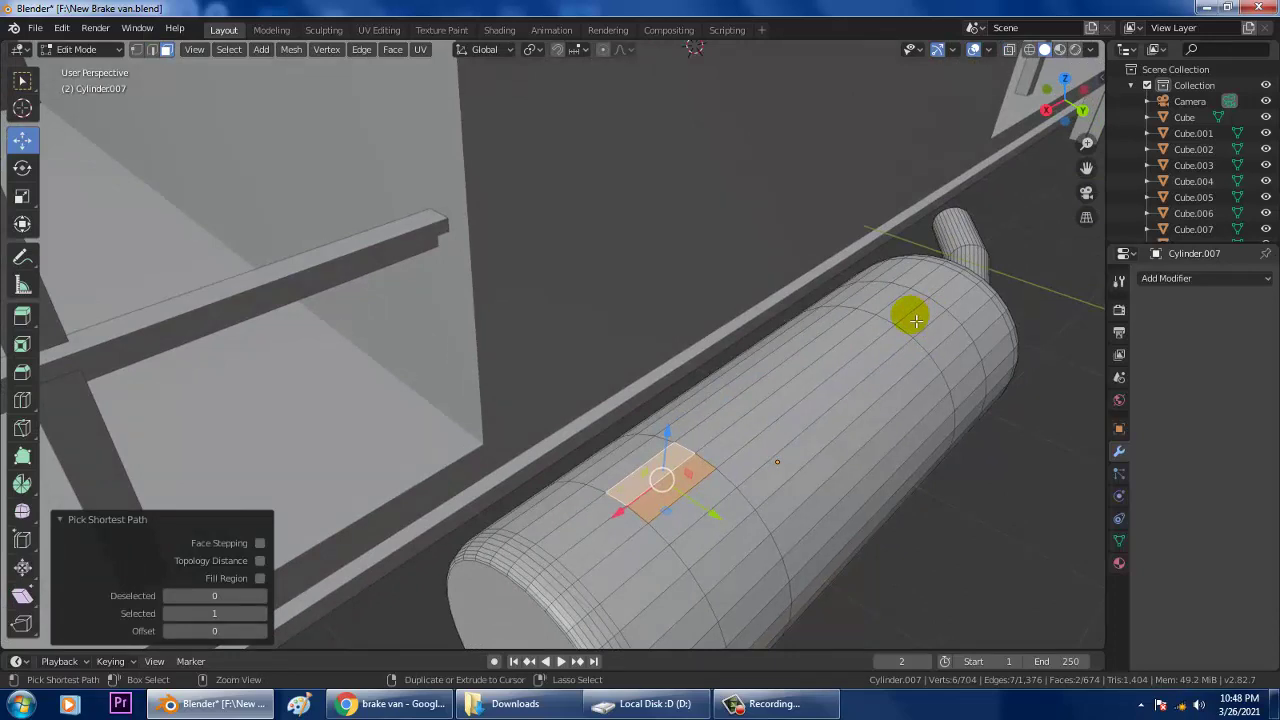
left_click(916, 321, "ctrl")
key("ctrl+z")
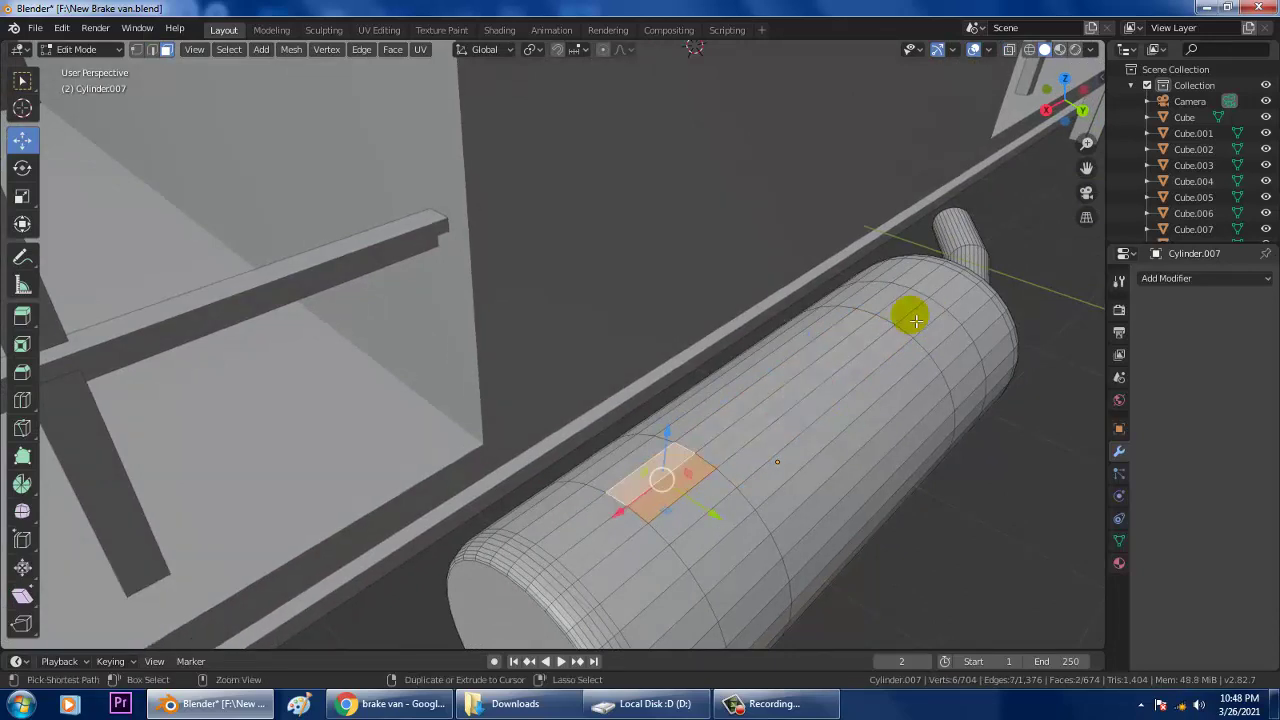
left_click(906, 316, "ctrl")
key("ctrl+z")
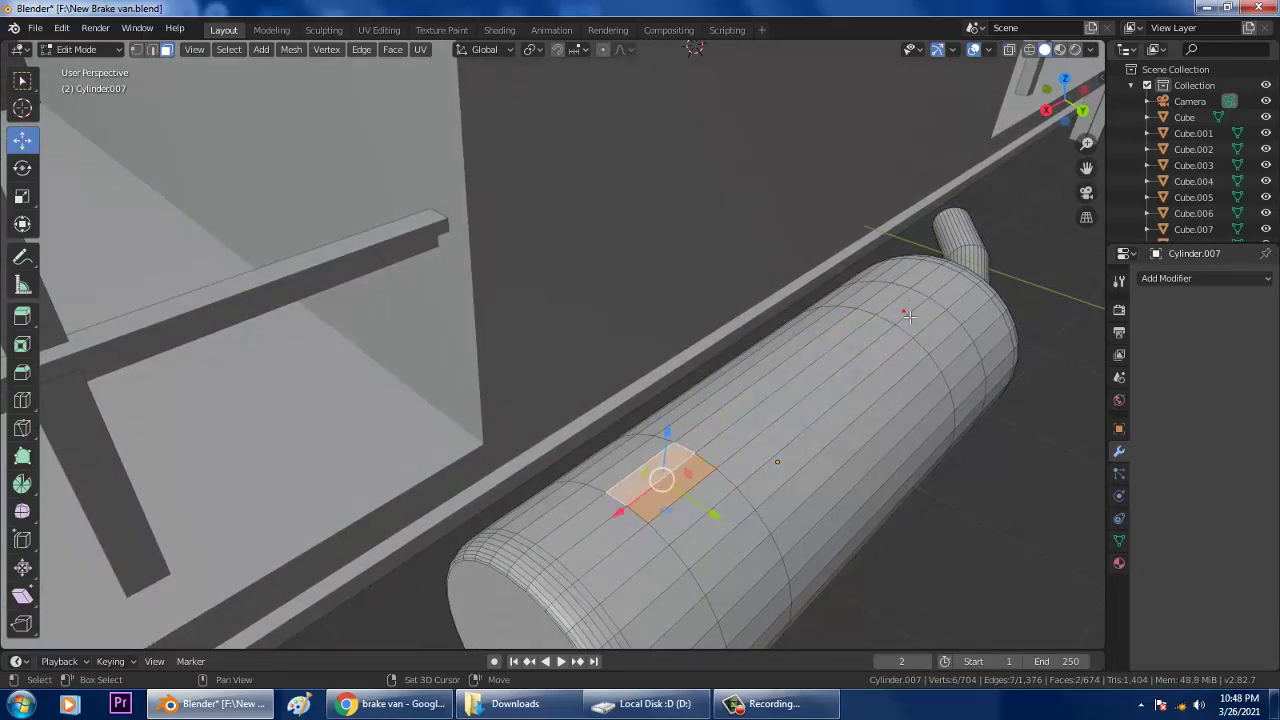
Step: Add the matching two top faces near the pipe end to the selection, extrude all four 0.562 m as mounting blocks, and return to Object Mode
left_click(906, 316, "shift")
middle_click_drag(905, 313, 890, 318)
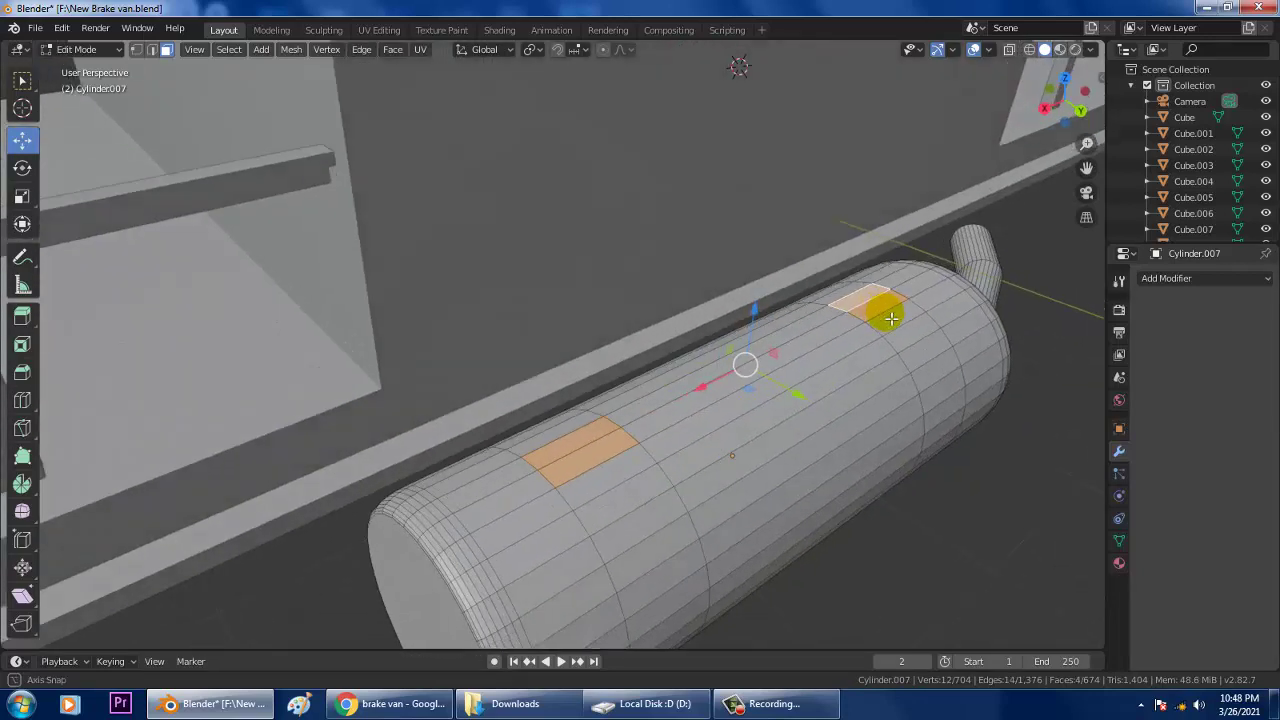
left_click(23, 320)
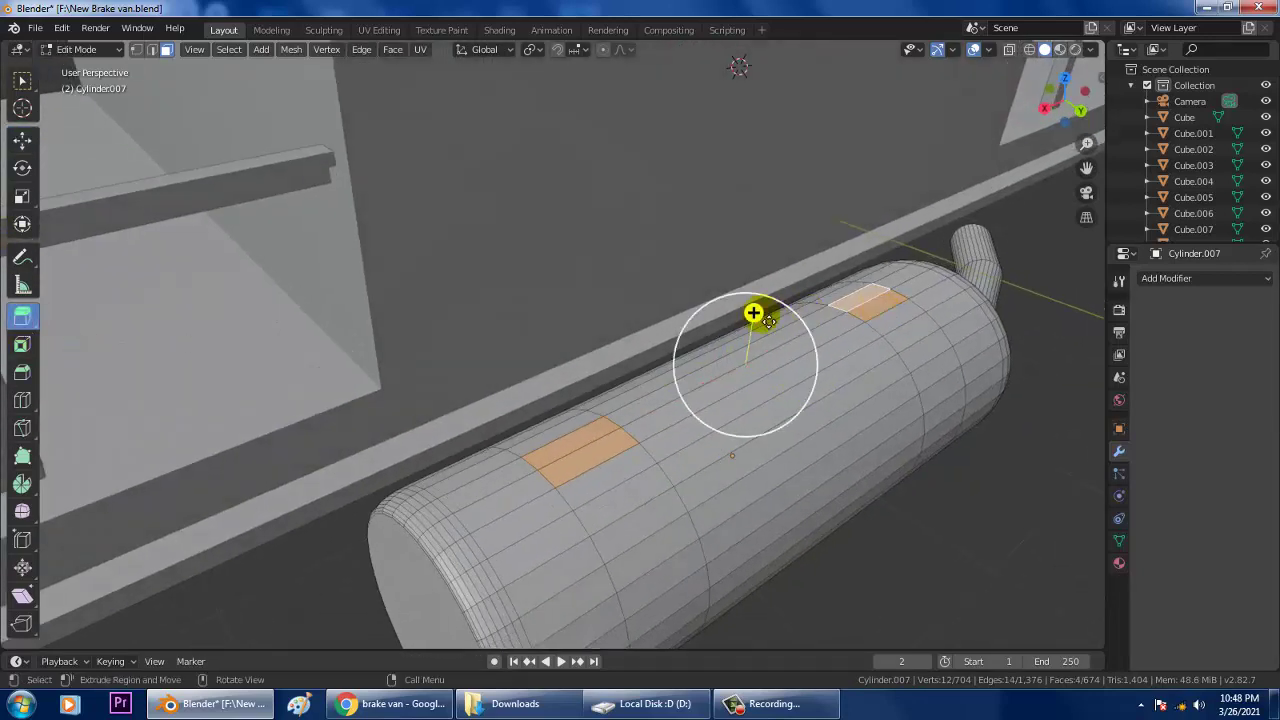
left_click_drag(754, 310, 760, 240)
left_click(23, 141)
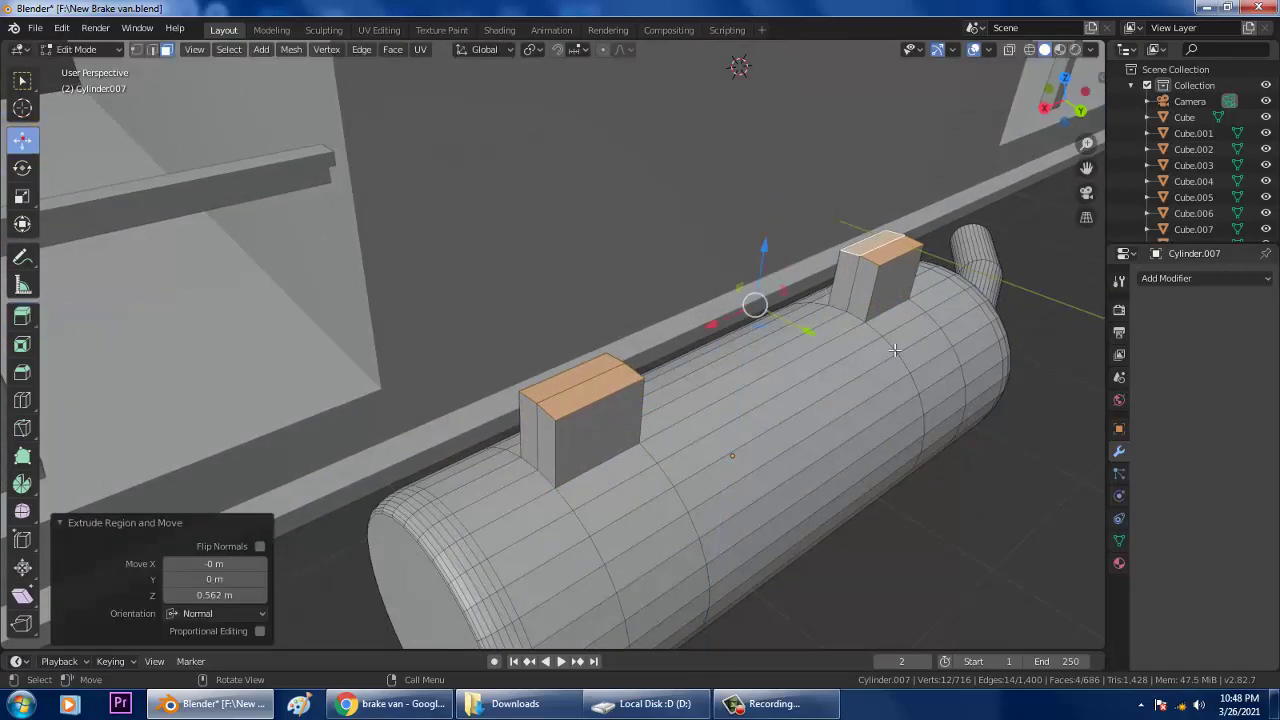
middle_click_drag(760, 300, 776, 194)
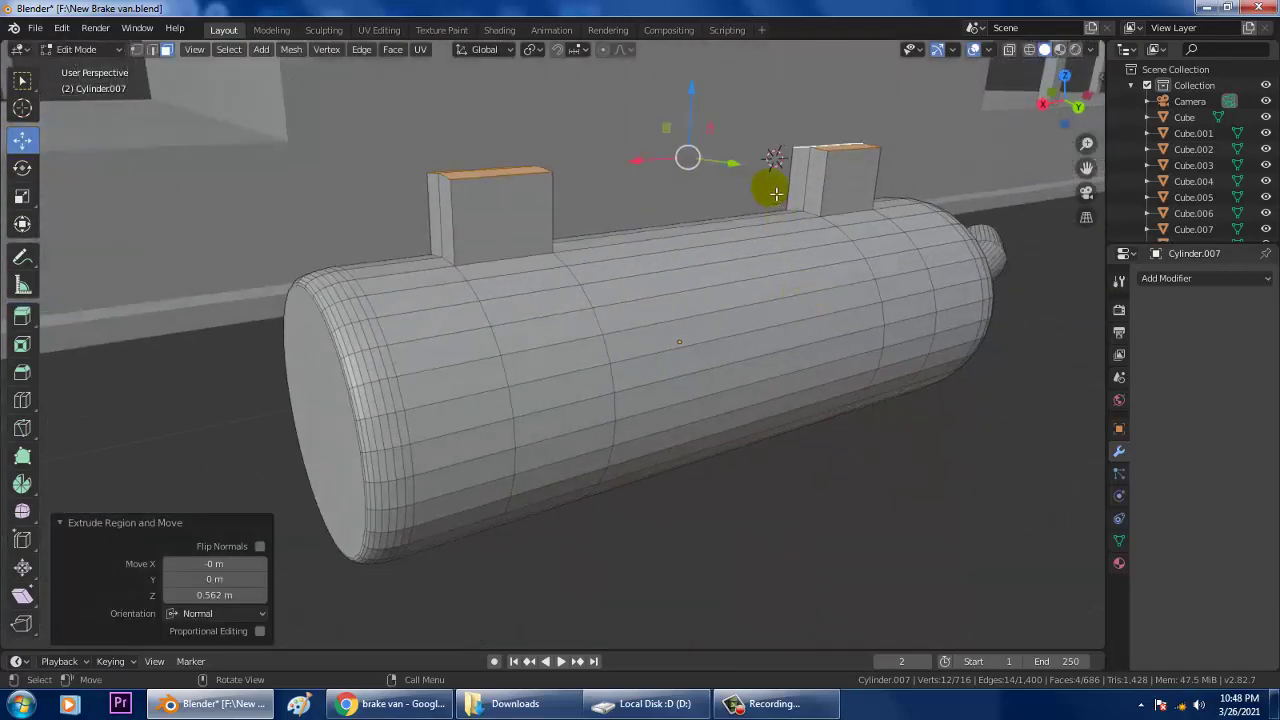
left_click(88, 50)
left_click(90, 64)
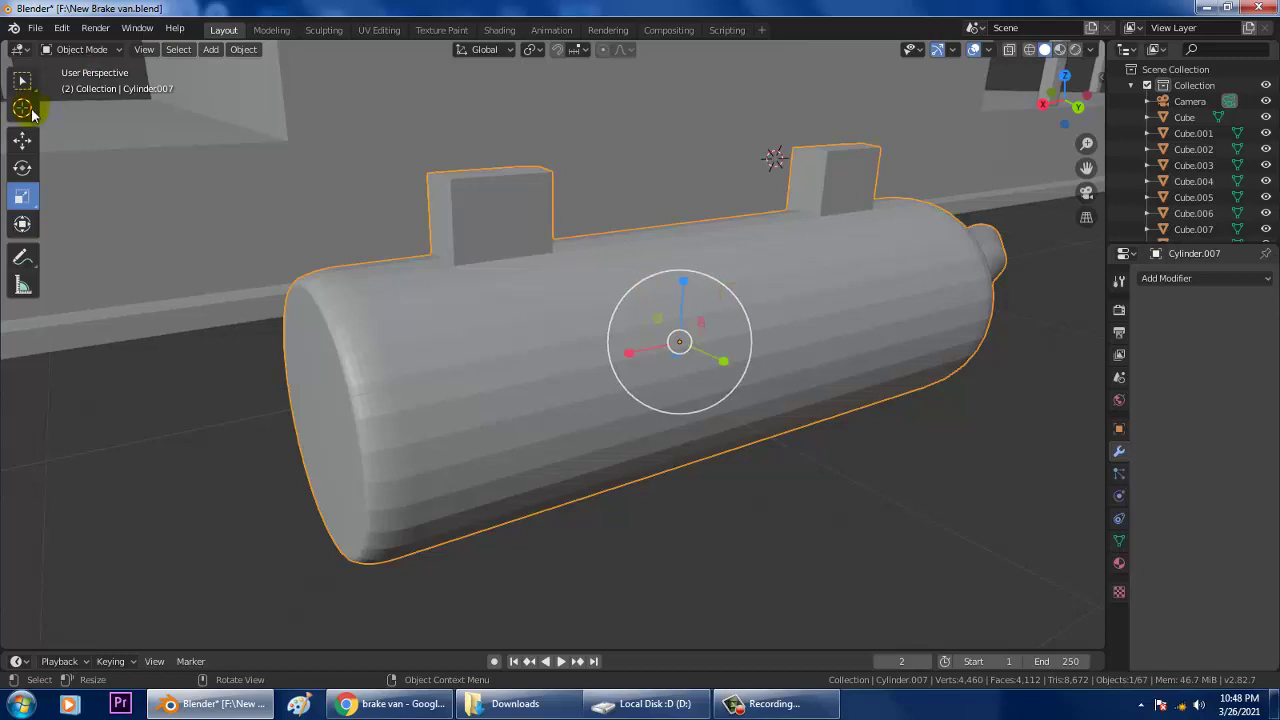
Step: Move the tank into place beneath the underframe beside the wheel suspension, refining its height with a Z move of -0.209 m
left_click(23, 141)
left_click_drag(684, 292, 690, 373)
scroll(697, 343, "down", 4)
middle_click_drag(697, 343, 726, 341)
left_click_drag(718, 331, 471, 291)
middle_click_drag(471, 291, 622, 337)
left_click_drag(637, 318, 700, 292)
middle_click_drag(700, 292, 586, 264)
left_click_drag(686, 246, 696, 272)
mouse_move(851, 320)
middle_mouse_down()
mouse_move(894, 326)
mouse_move(857, 326)
middle_mouse_up()
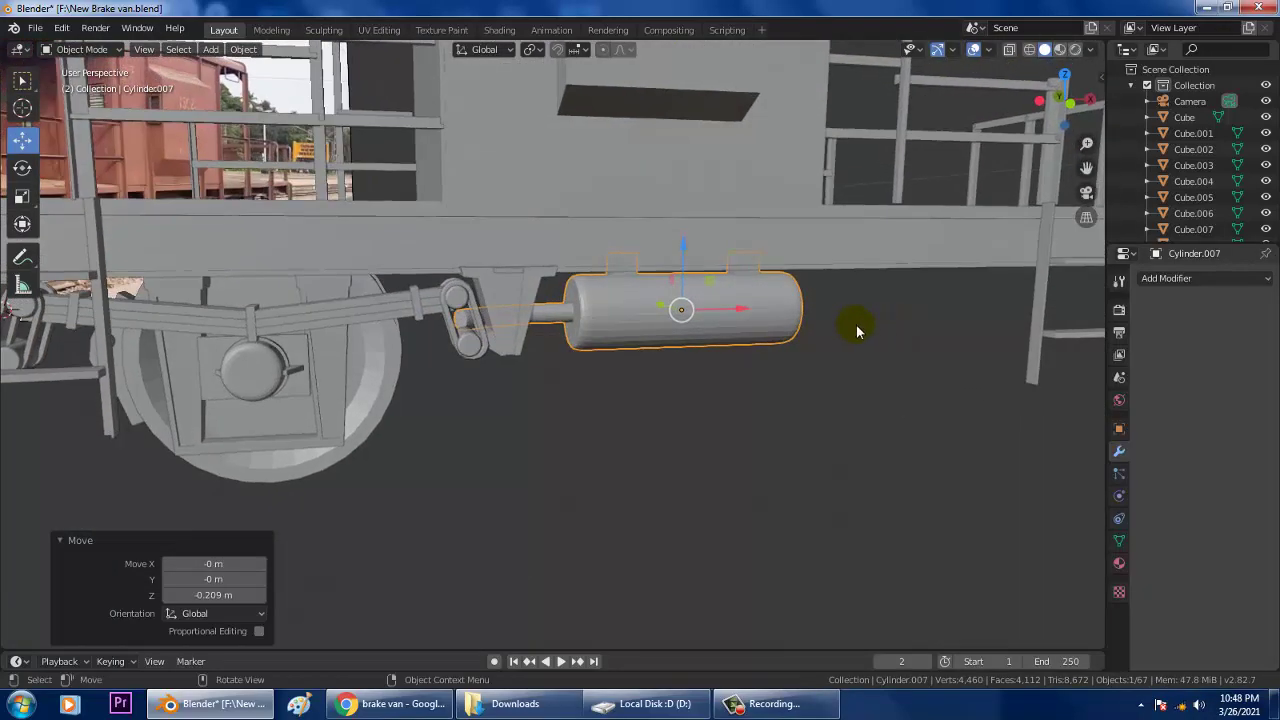
Step: Move the tank 1.05 m along X, away from the suspension bracket
left_click_drag(731, 305, 782, 315)
scroll(765, 312, "down", 2)
mouse_move(765, 312)
middle_mouse_down()
mouse_move(761, 338)
mouse_move(751, 318)
middle_mouse_up()
scroll(745, 318, "up", 2)
middle_click_drag(673, 325, 600, 336)
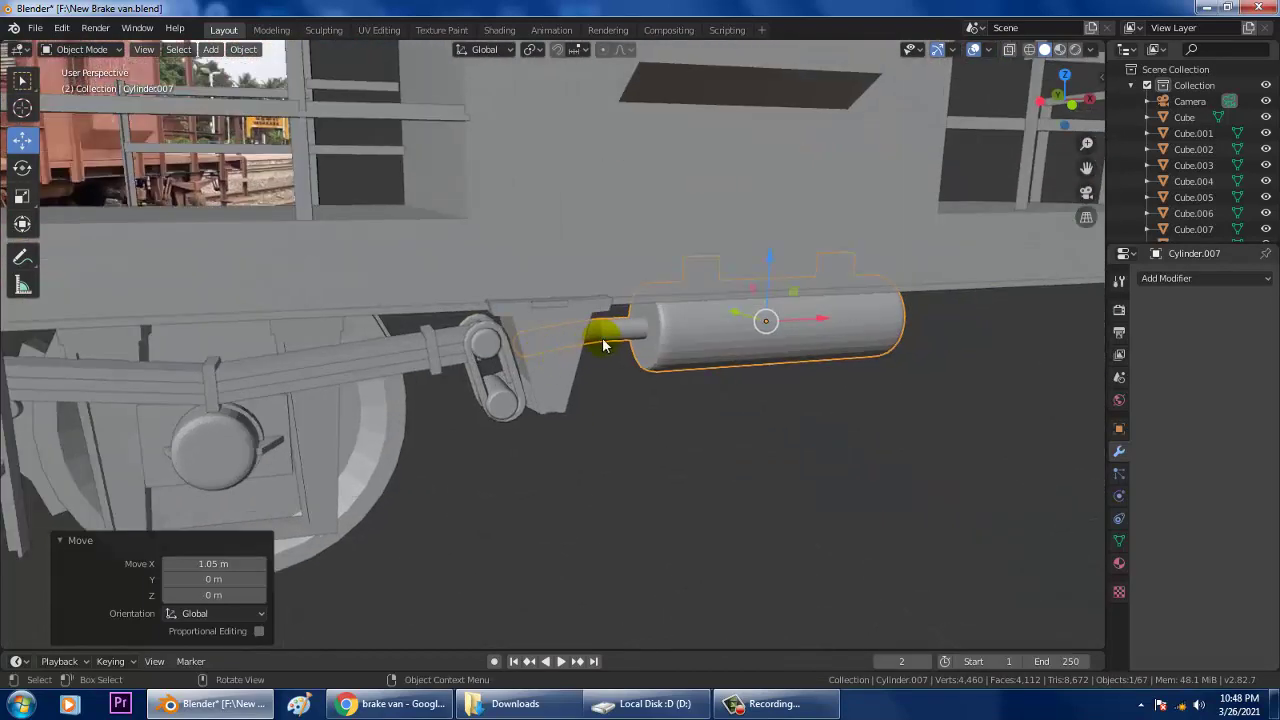
Step: In Edit Mode, move the pipe's end face by X -0.0685 m, Y 0.0111 m, Z 0.092 m, and extrude it 1.04 m behind the bracket
scroll(549, 336, "up", 1)
scroll(549, 336, "up", 1)
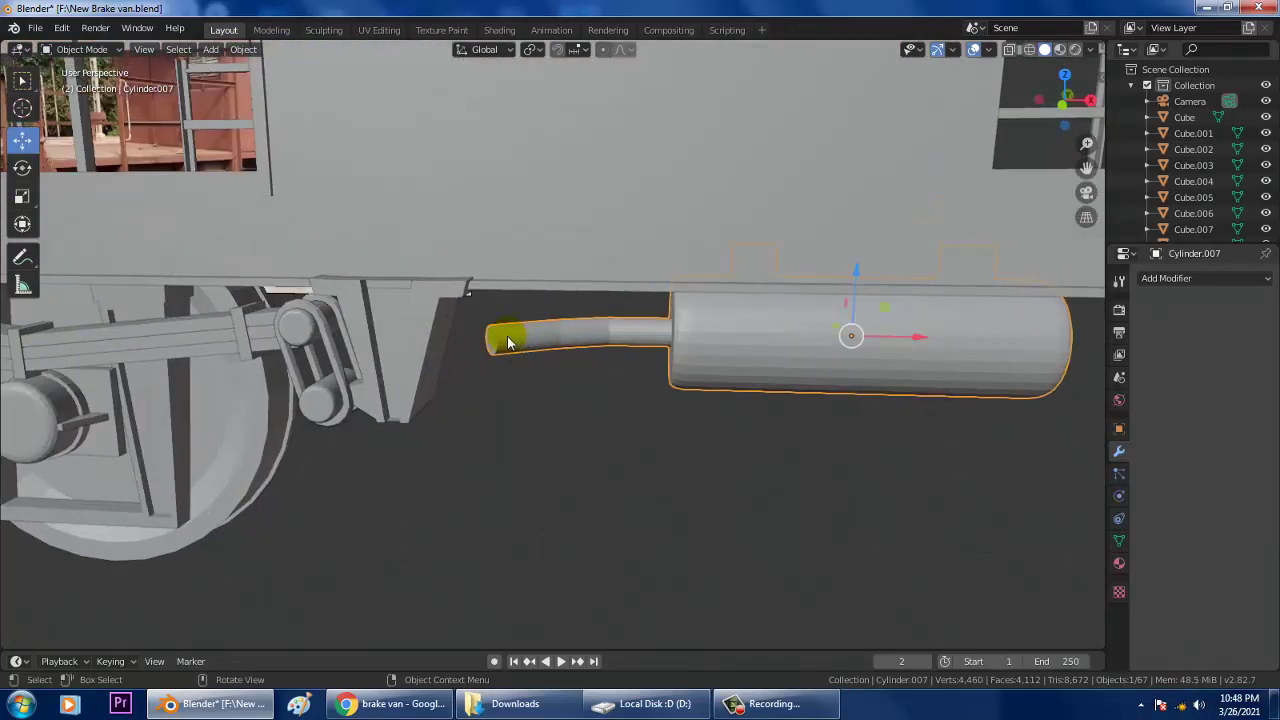
left_click(97, 50)
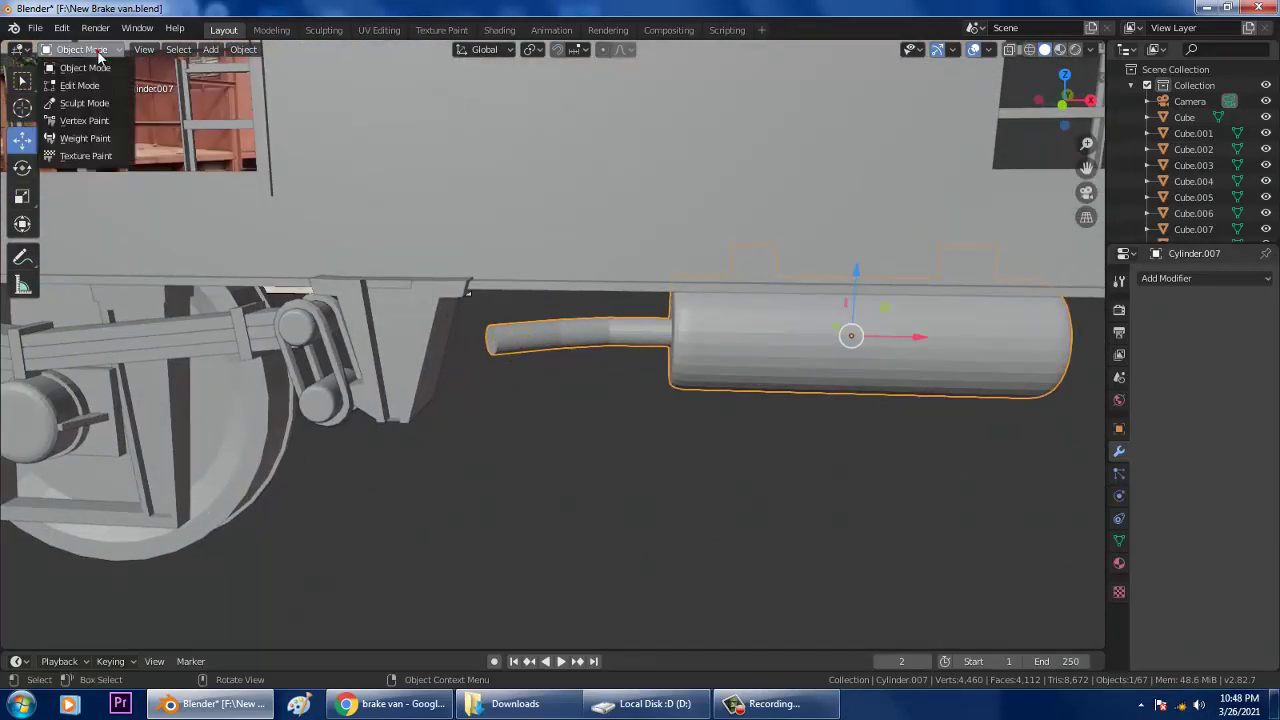
left_click(80, 86)
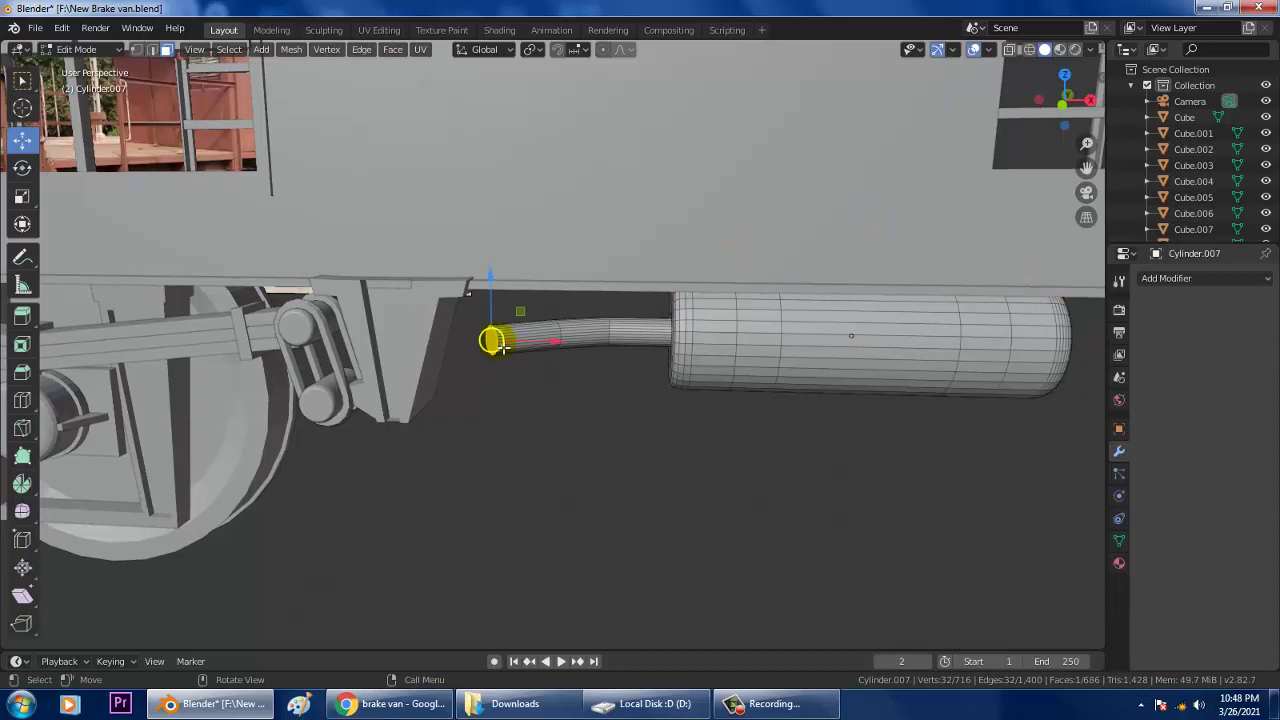
left_click_drag(491, 343, 471, 305)
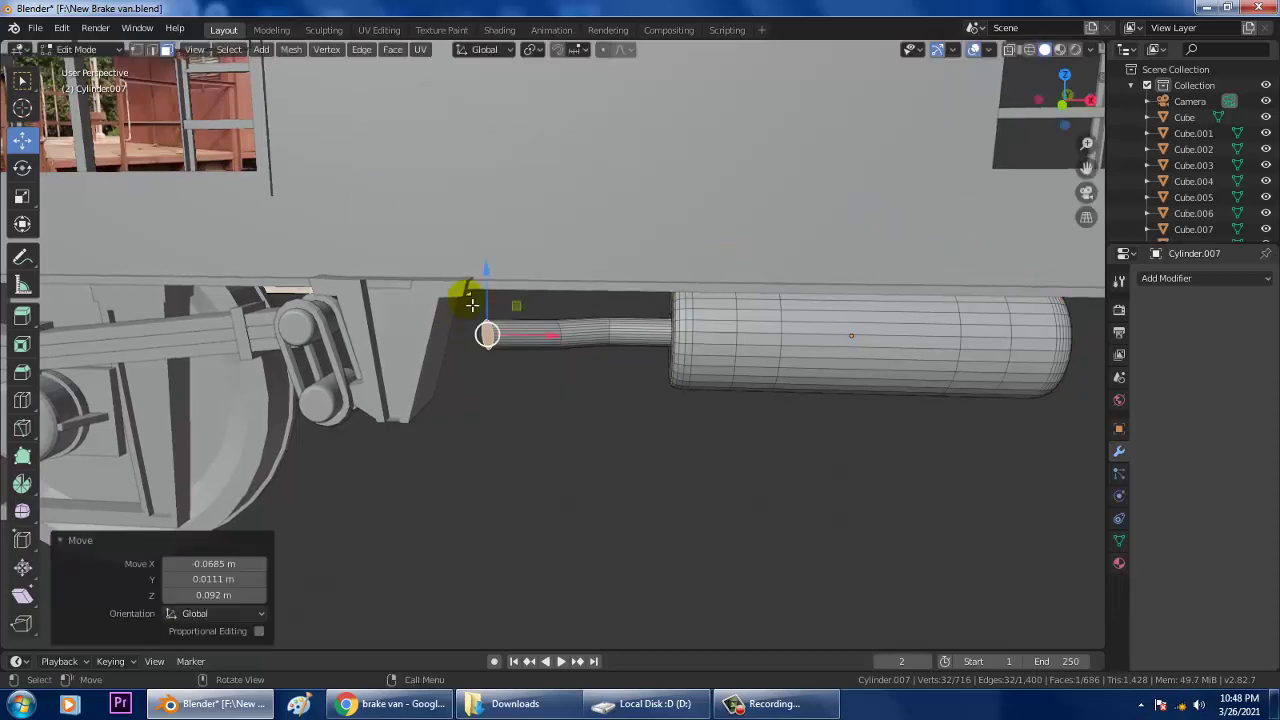
left_click(22, 316)
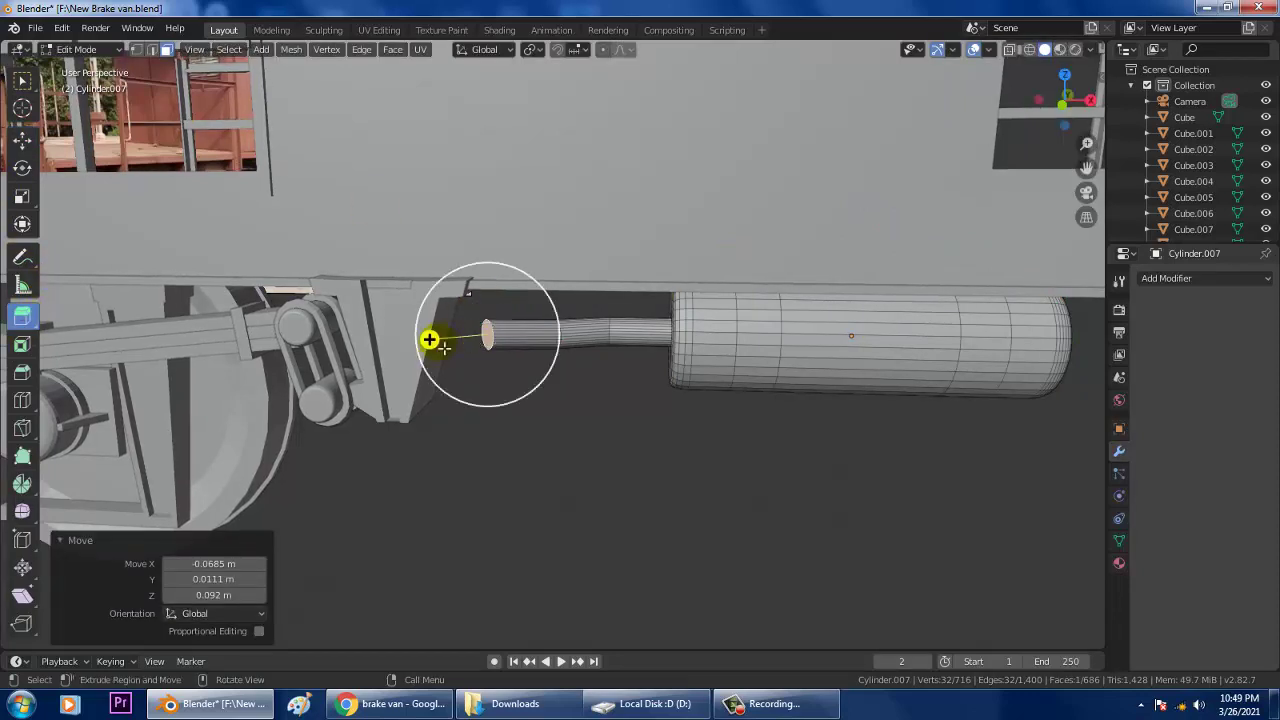
left_click_drag(429, 337, 370, 342)
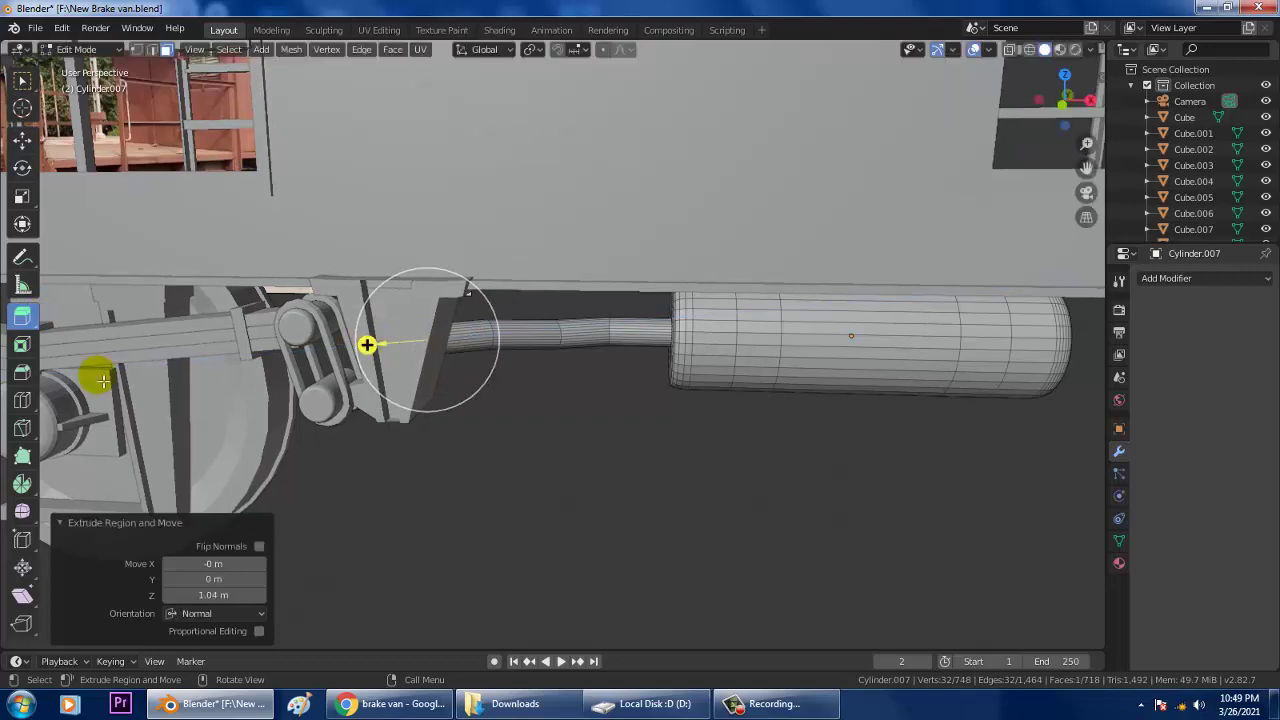
Step: Raise the pipe's end face 0.433 m, rotate it upward and 3.13° about Z, and raise it another 0.249 m
left_click(20, 142)
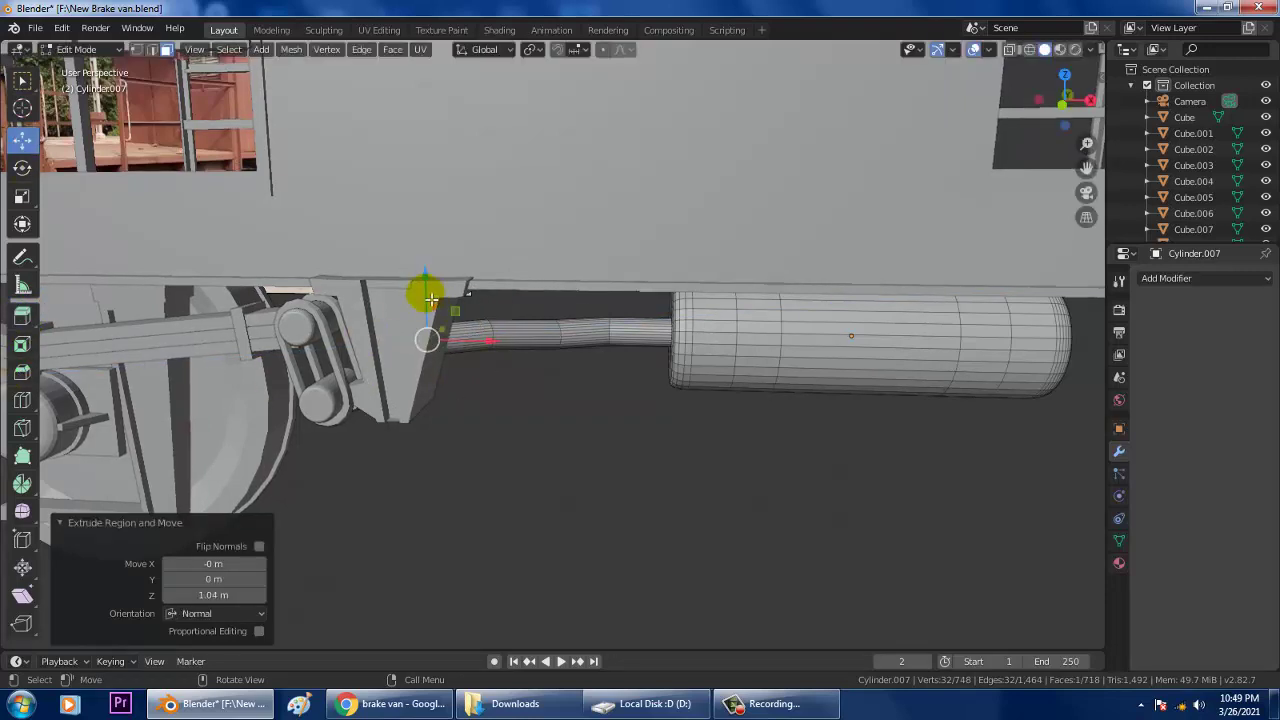
left_click_drag(429, 297, 428, 273)
middle_click_drag(434, 277, 486, 284)
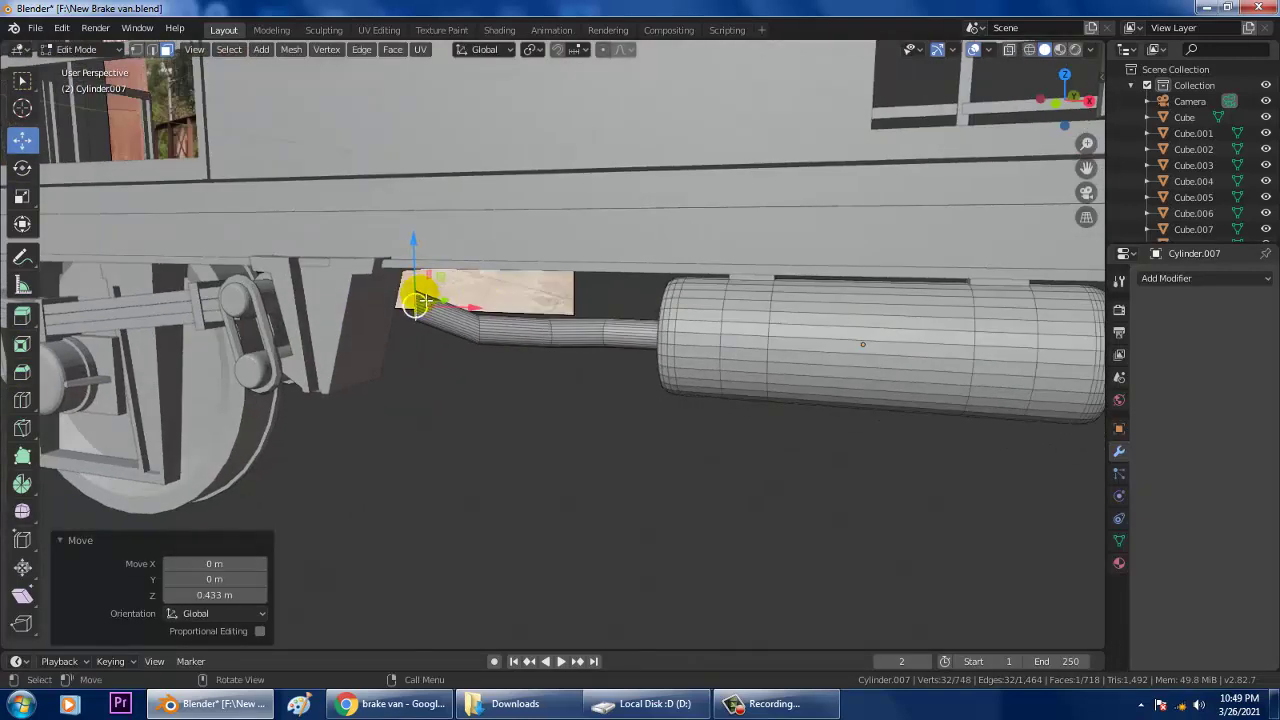
left_click(22, 167)
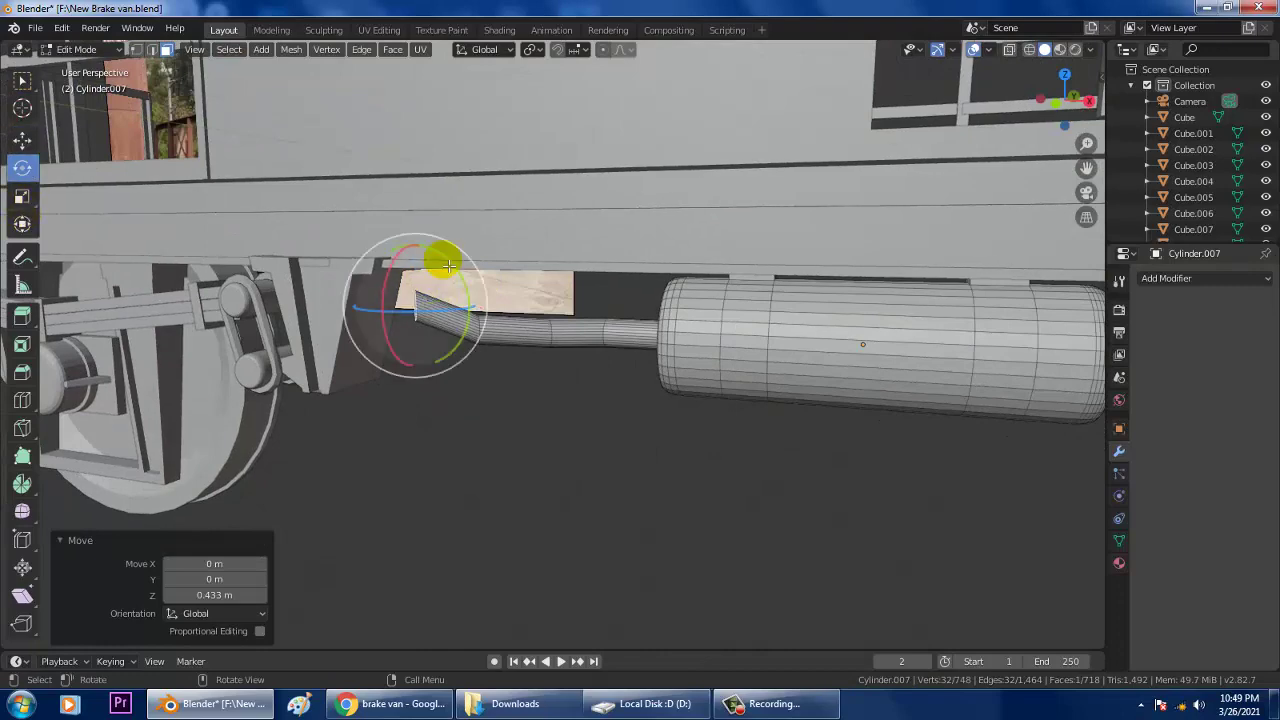
left_click_drag(443, 257, 471, 302)
middle_click_drag(449, 314, 418, 336)
mouse_move(438, 304)
left_mouse_down()
mouse_move(426, 305)
mouse_move(442, 302)
left_mouse_up()
middle_click_drag(480, 286, 424, 286)
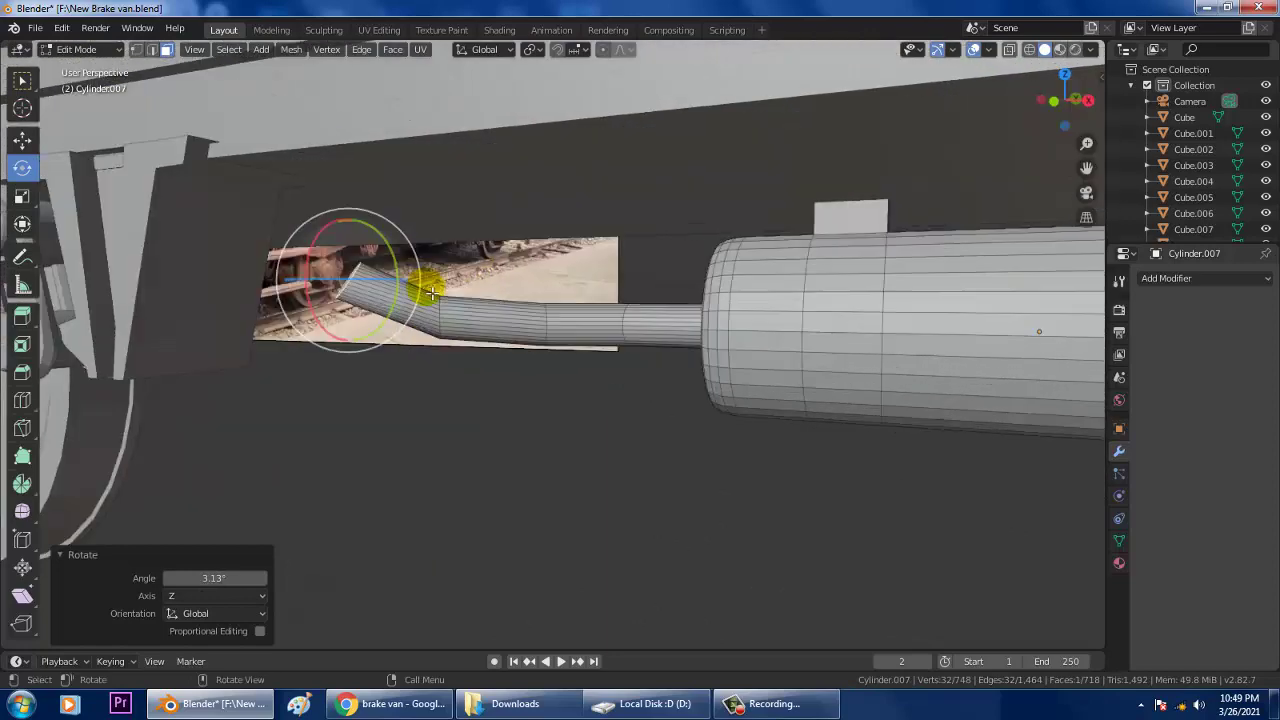
left_click(22, 140)
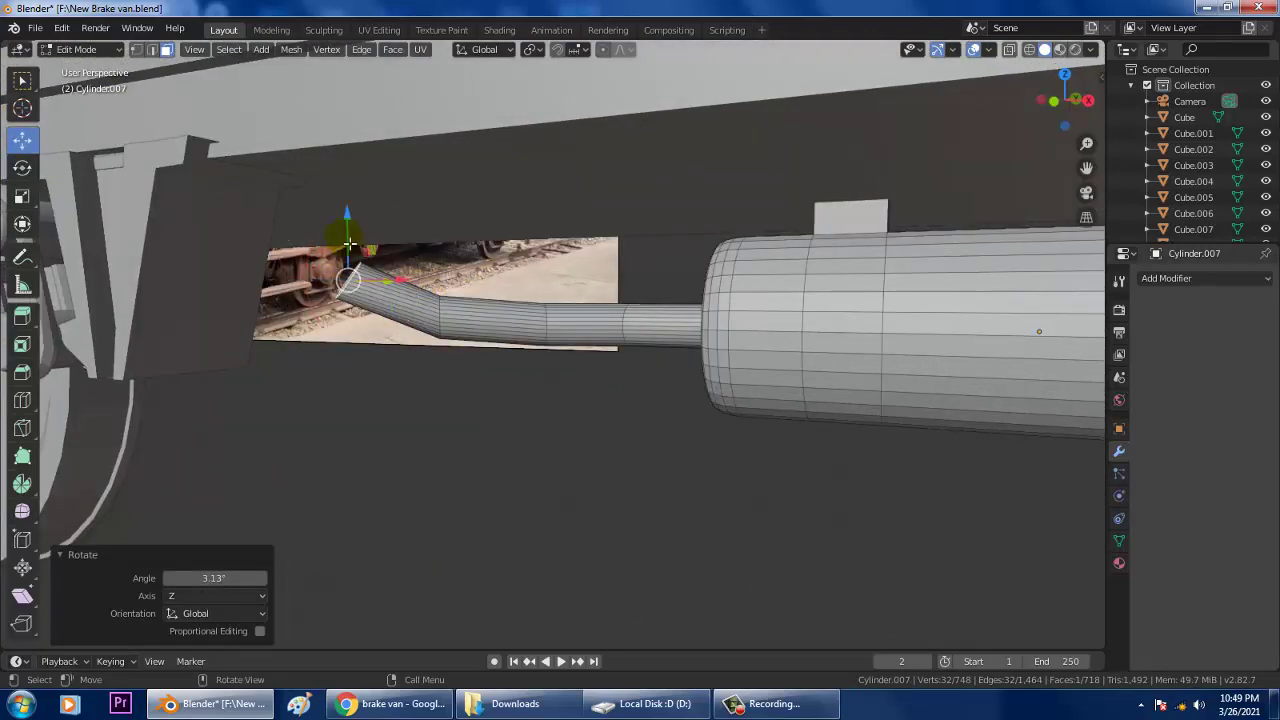
left_click_drag(349, 243, 350, 222)
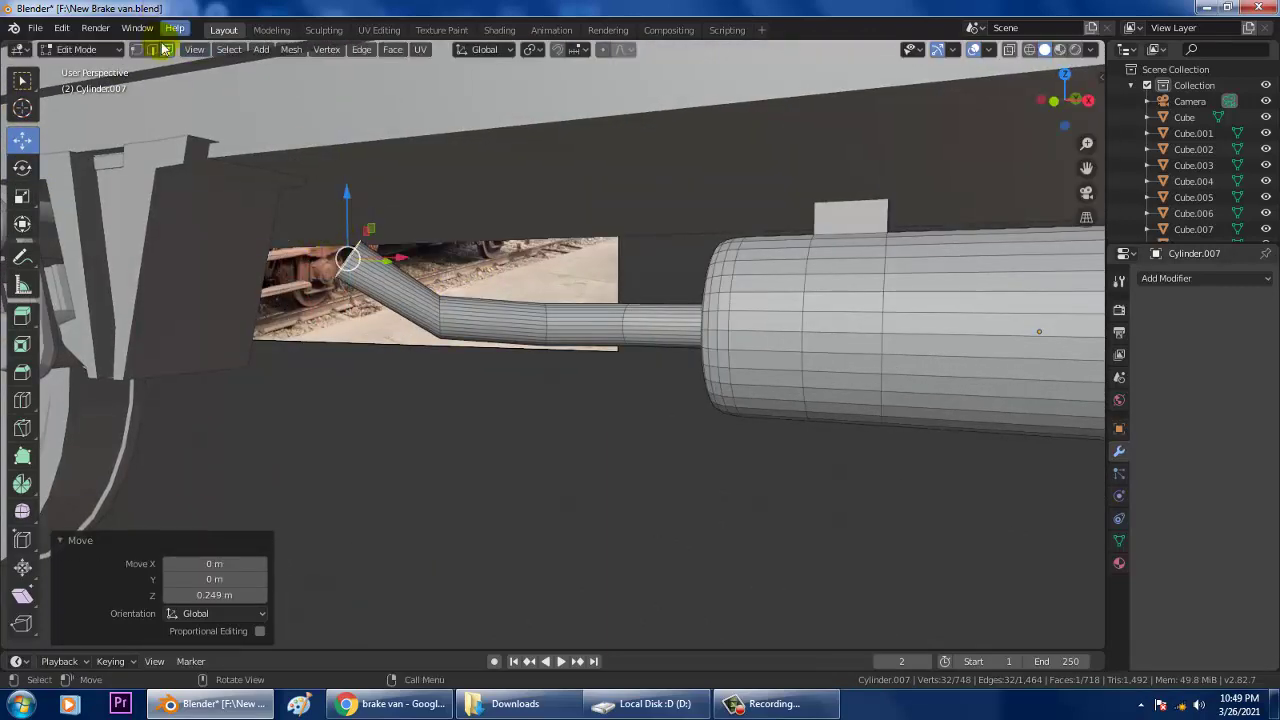
Step: Extrude the pipe end about 0.78 m toward the underframe, lift the new end 0.285 m, and return to Object Mode
left_click(22, 318)
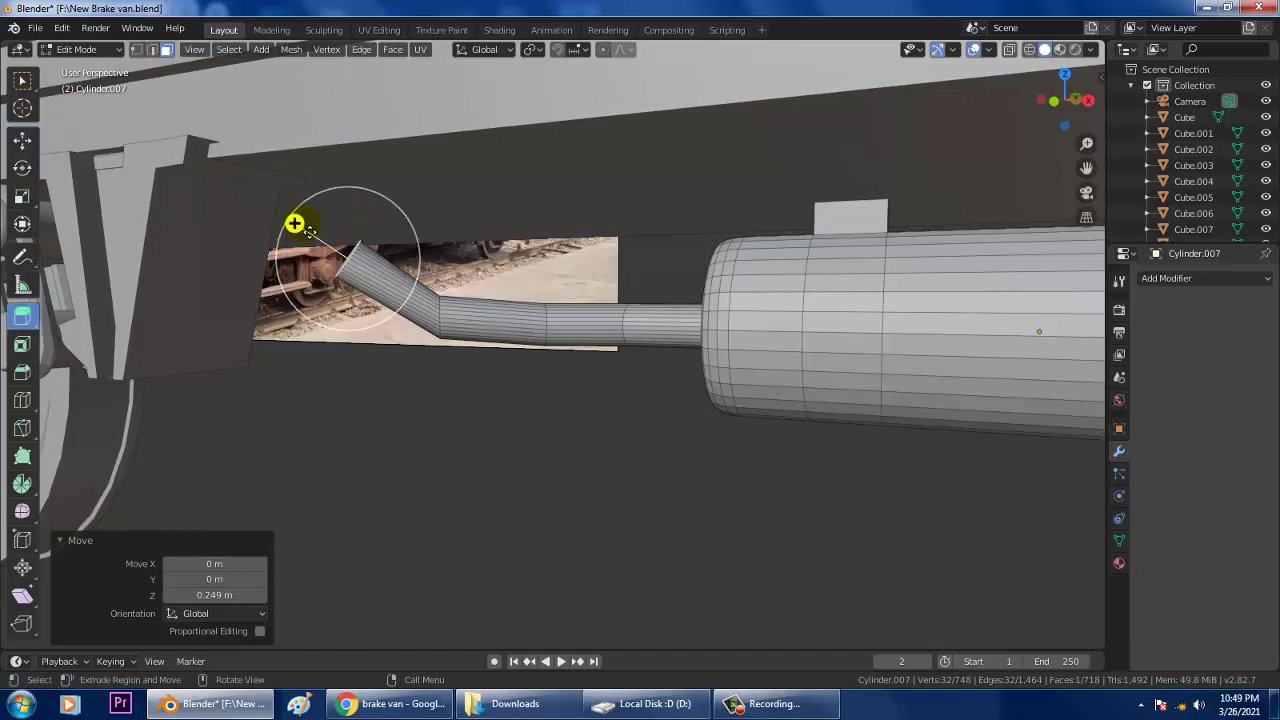
left_click_drag(309, 231, 269, 151)
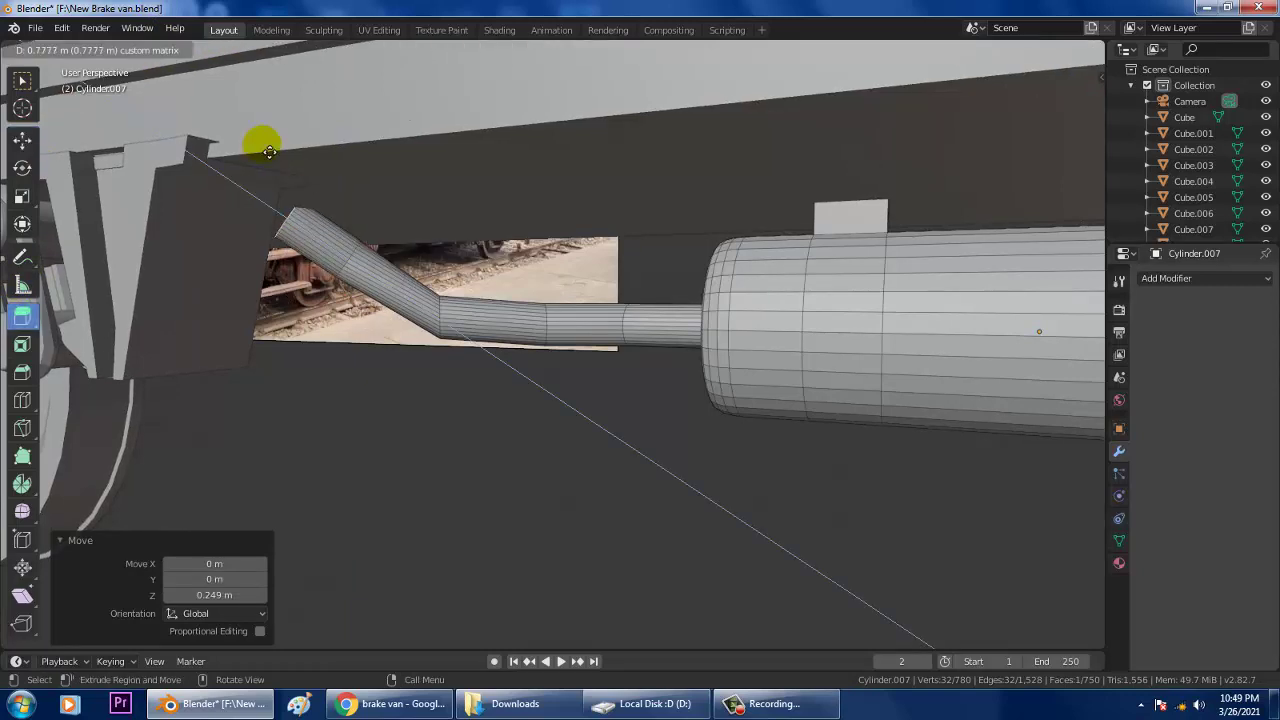
left_click(23, 141)
left_click_drag(290, 176, 291, 157)
scroll(340, 172, "down", 2)
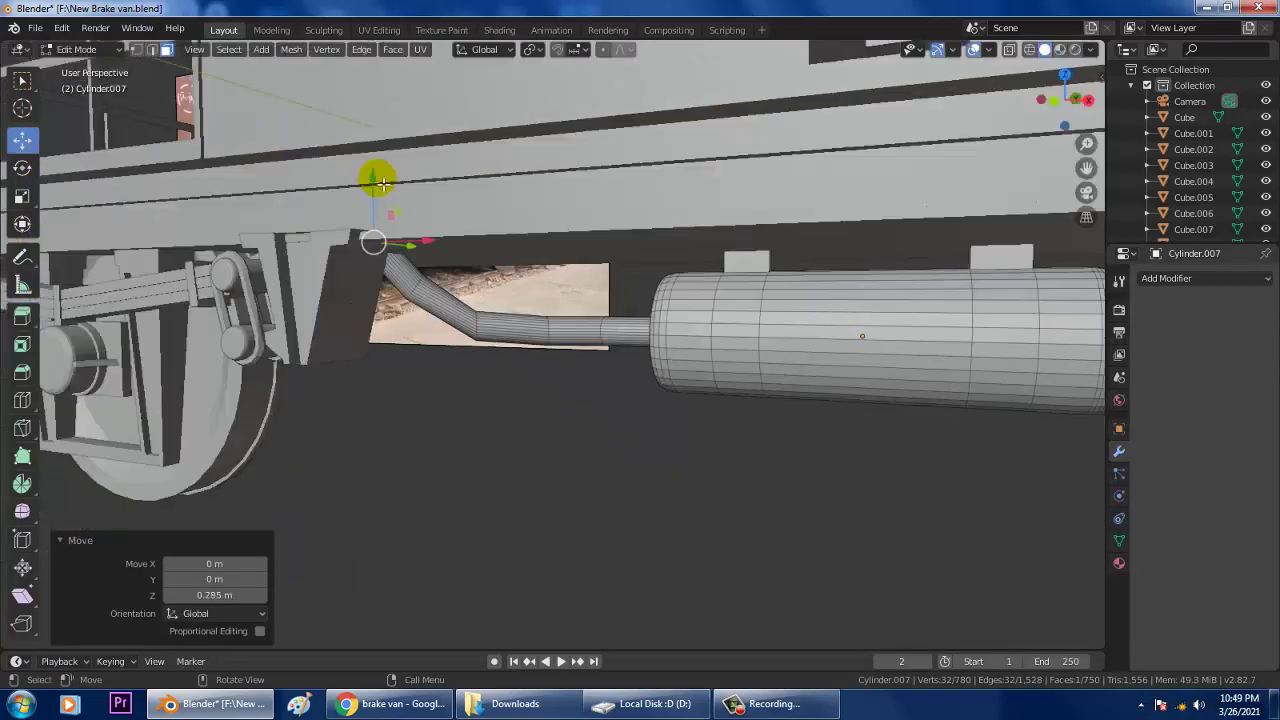
middle_click_drag(377, 180, 525, 213)
scroll(524, 213, "down", 2)
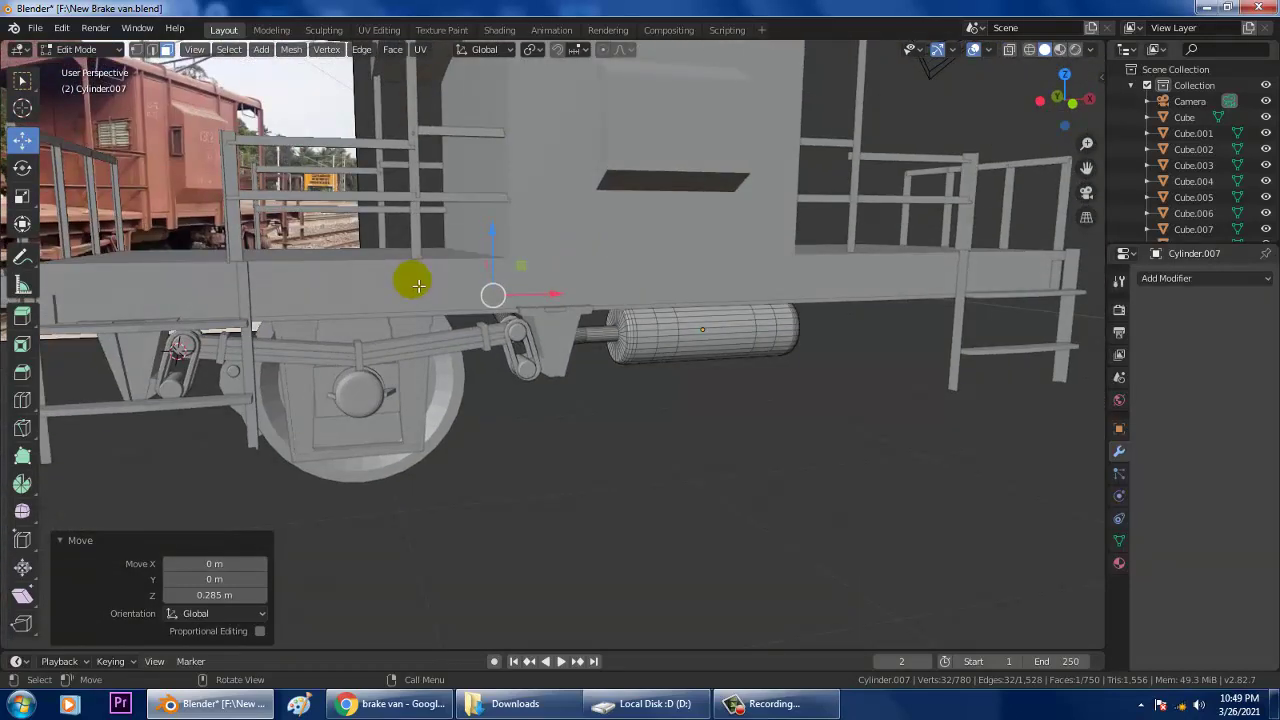
middle_click_drag(414, 280, 524, 258)
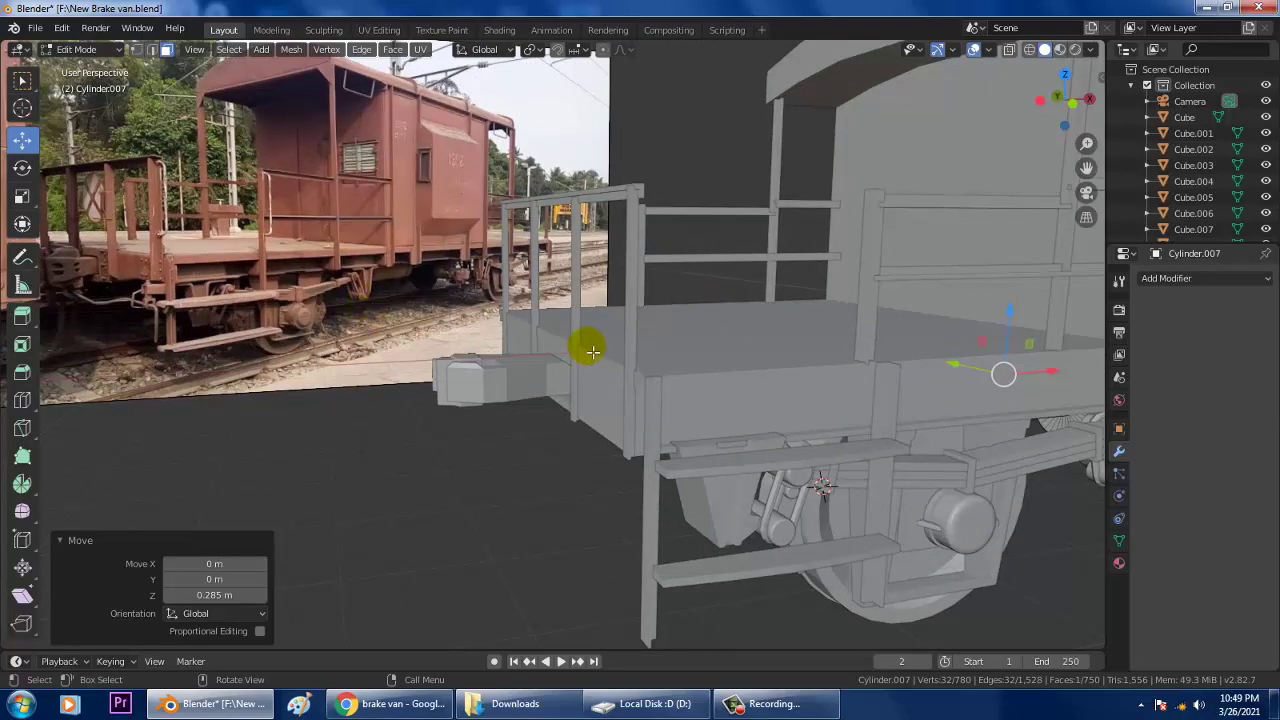
scroll(849, 380, "down", 3)
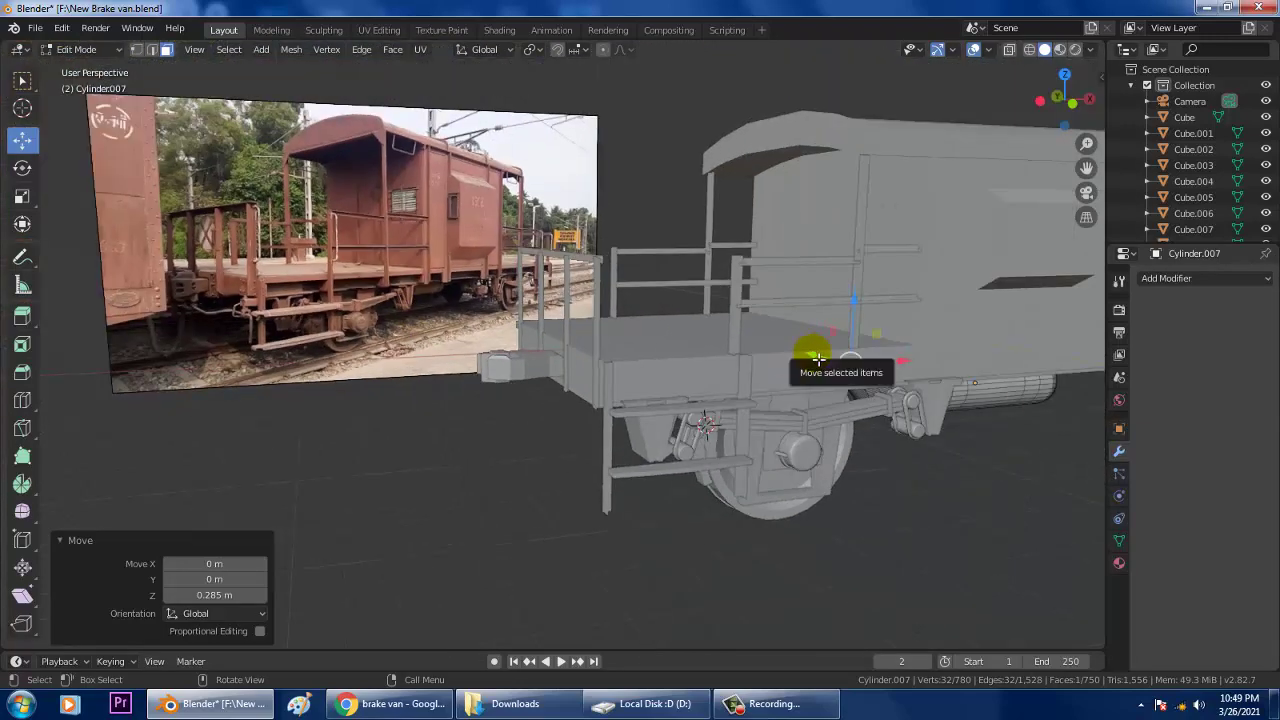
left_click(80, 50)
left_click(80, 44)
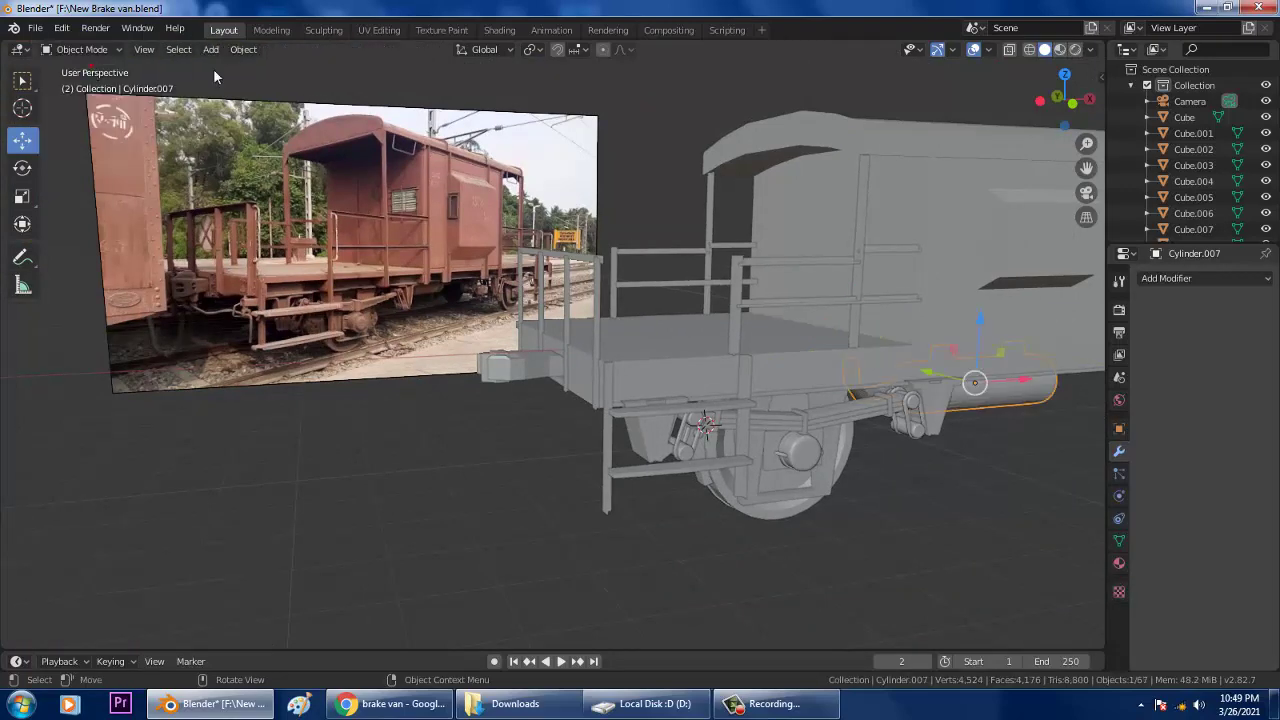
Step: Add a 32-vertex cylinder beside the footsteps with a radius of 0.09 m and a depth of 2 m
left_click(212, 50)
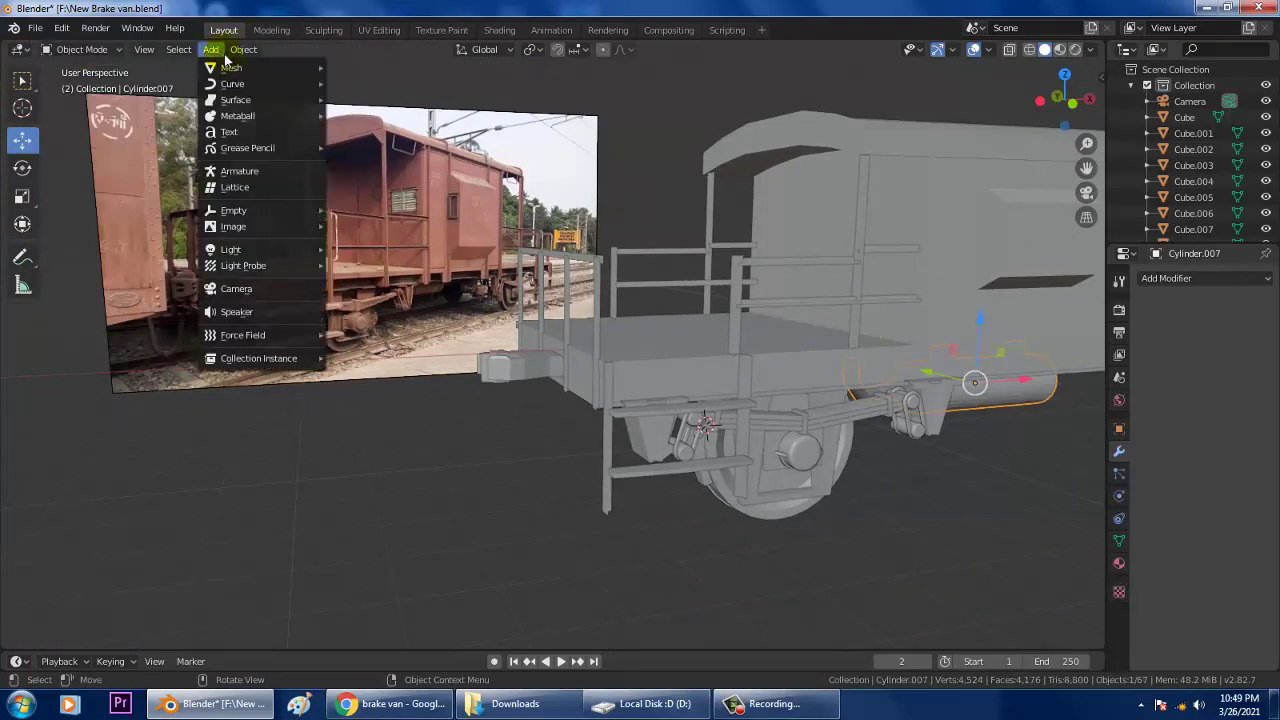
mouse_move(240, 67)
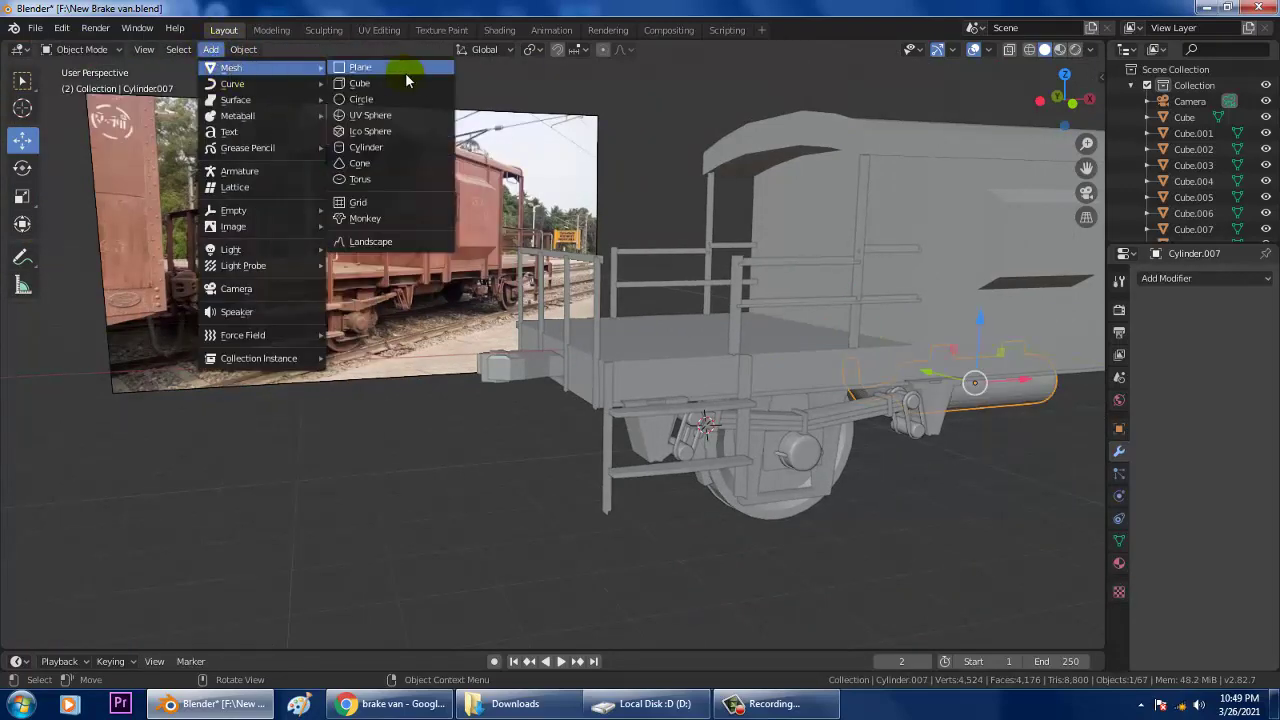
left_click(395, 149)
scroll(674, 464, "down", 1)
middle_click_drag(674, 464, 753, 454)
scroll(752, 456, "up", 2)
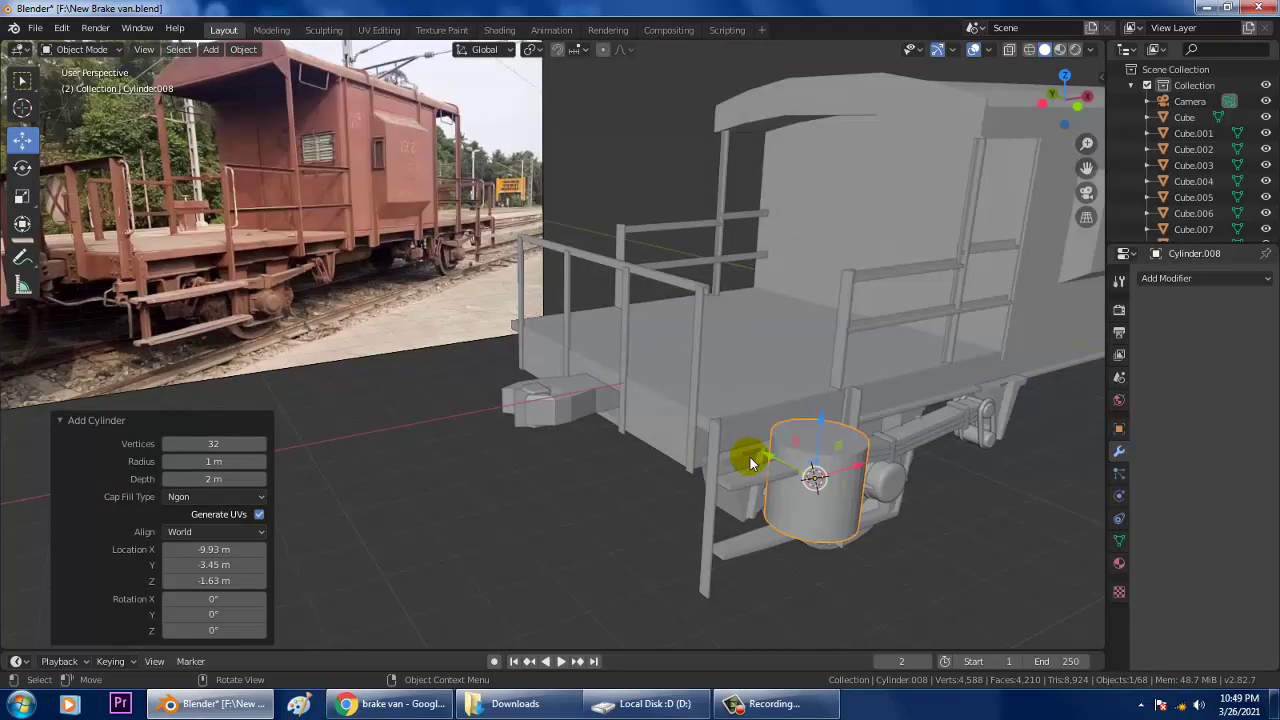
middle_click_drag(853, 458, 757, 406)
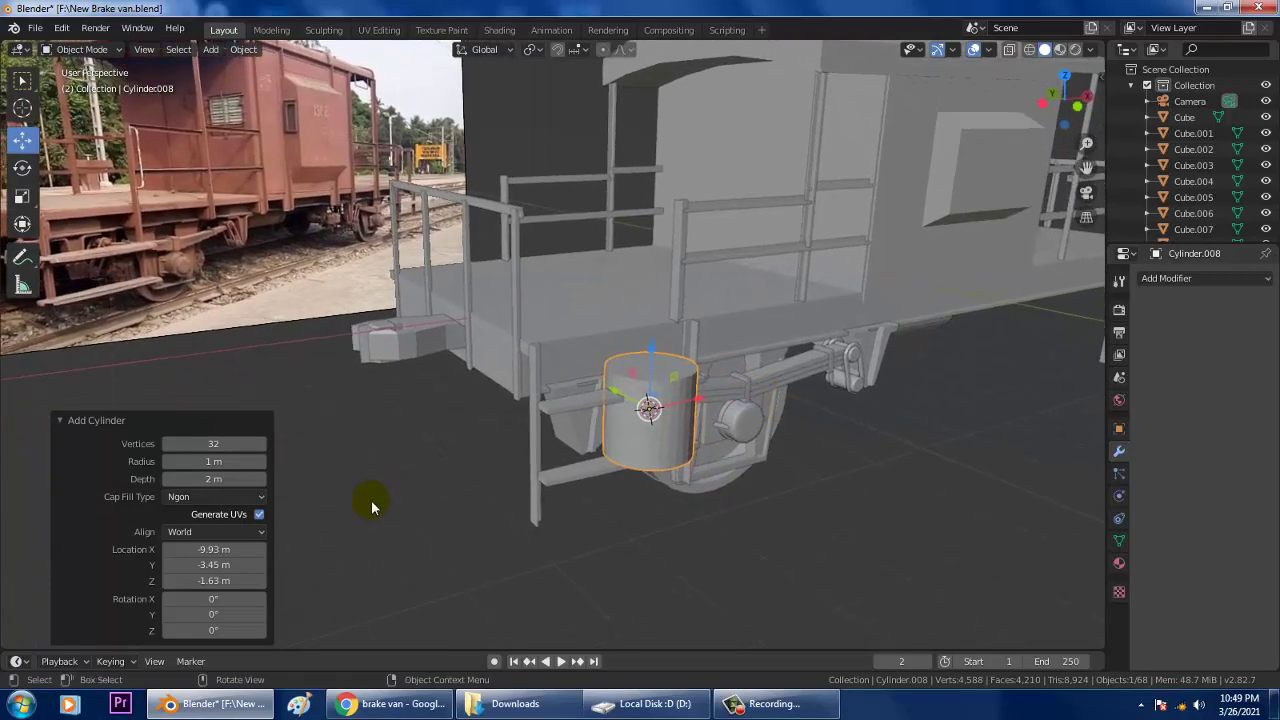
left_click_drag(221, 463, 148, 480)
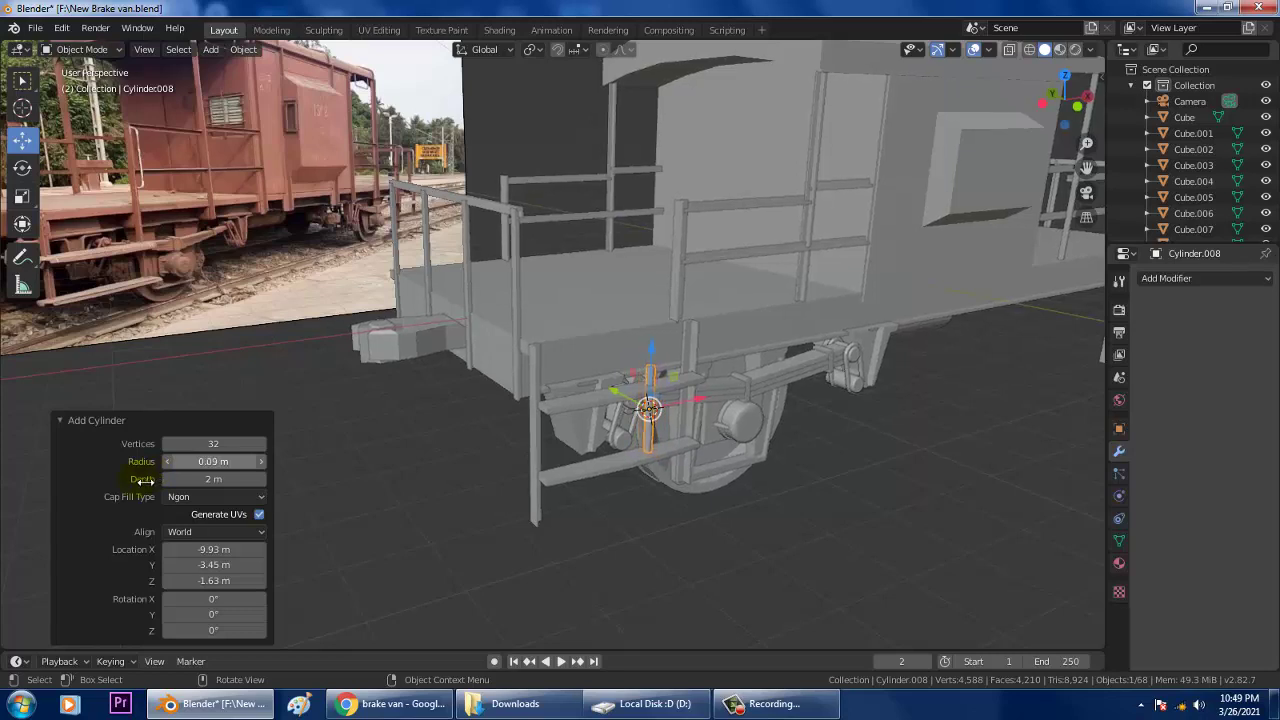
Step: Move the thin cylinder -1.08 m along Y, clear of the footsteps
middle_click_drag(849, 521, 597, 407)
left_click_drag(579, 396, 655, 397)
middle_click_drag(655, 397, 608, 437)
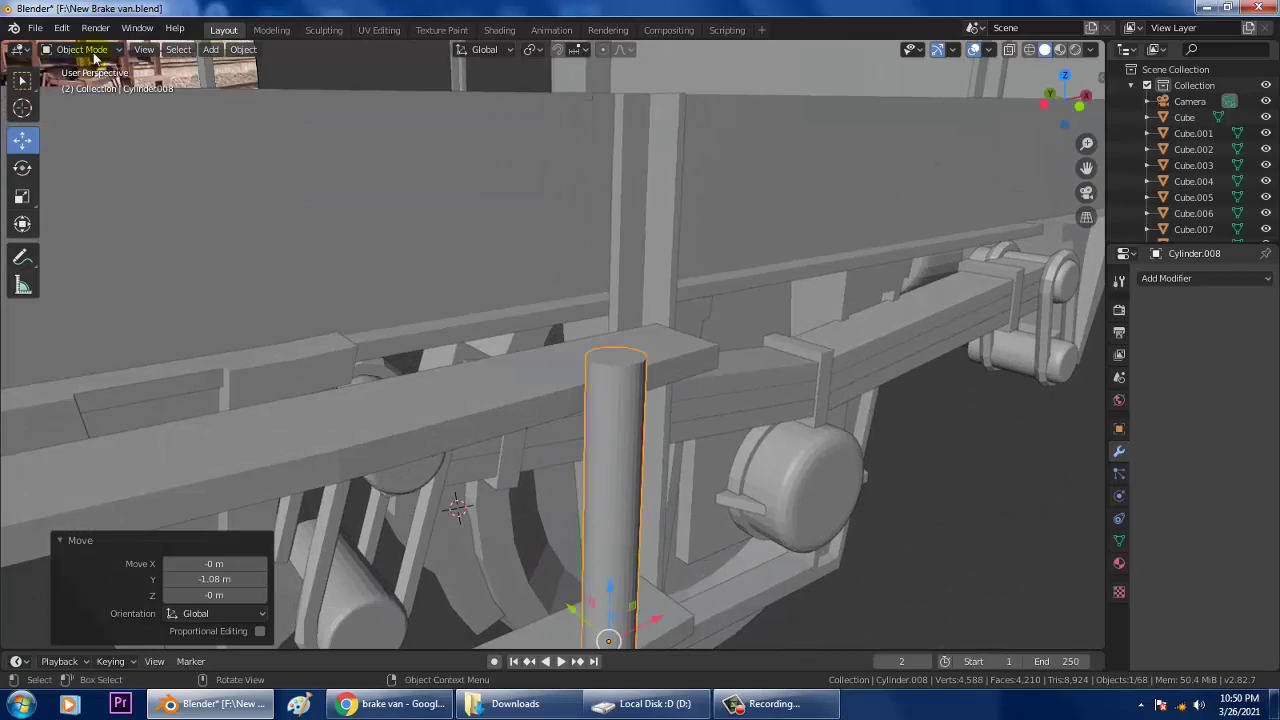
Step: In Edit Mode, select the thin cylinder's top face and extrude it a short distance upward in the left orthographic view
left_click(85, 49)
left_click(80, 86)
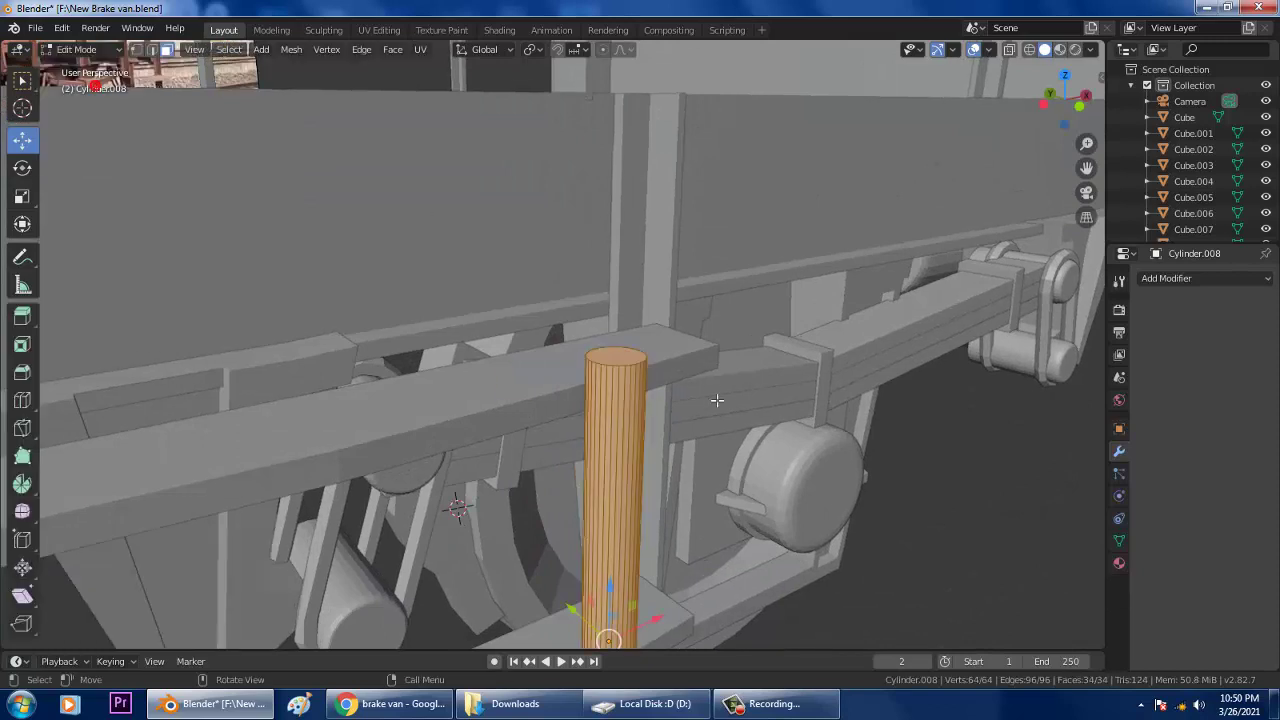
left_click(620, 361)
middle_click_drag(690, 391, 718, 397, "alt")
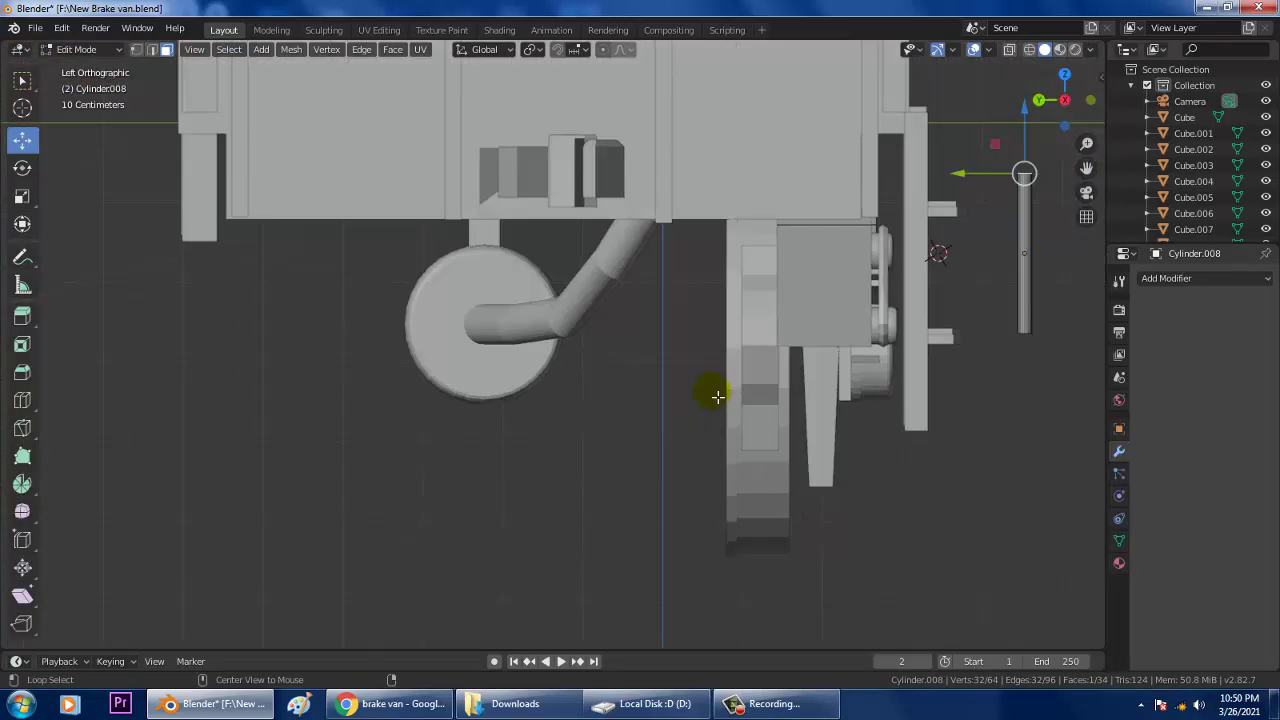
middle_click_drag(972, 280, 717, 443, "shift")
scroll(798, 381, "up", 2)
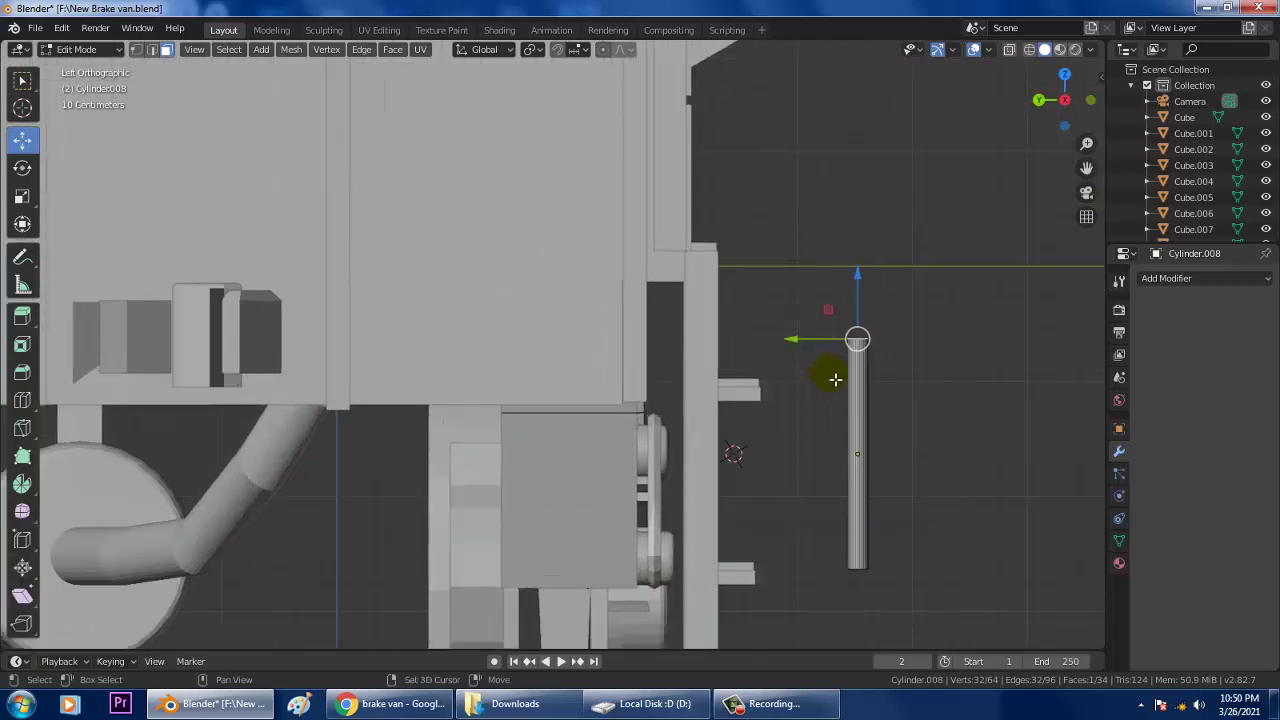
middle_click_drag(835, 379, 797, 380, "shift")
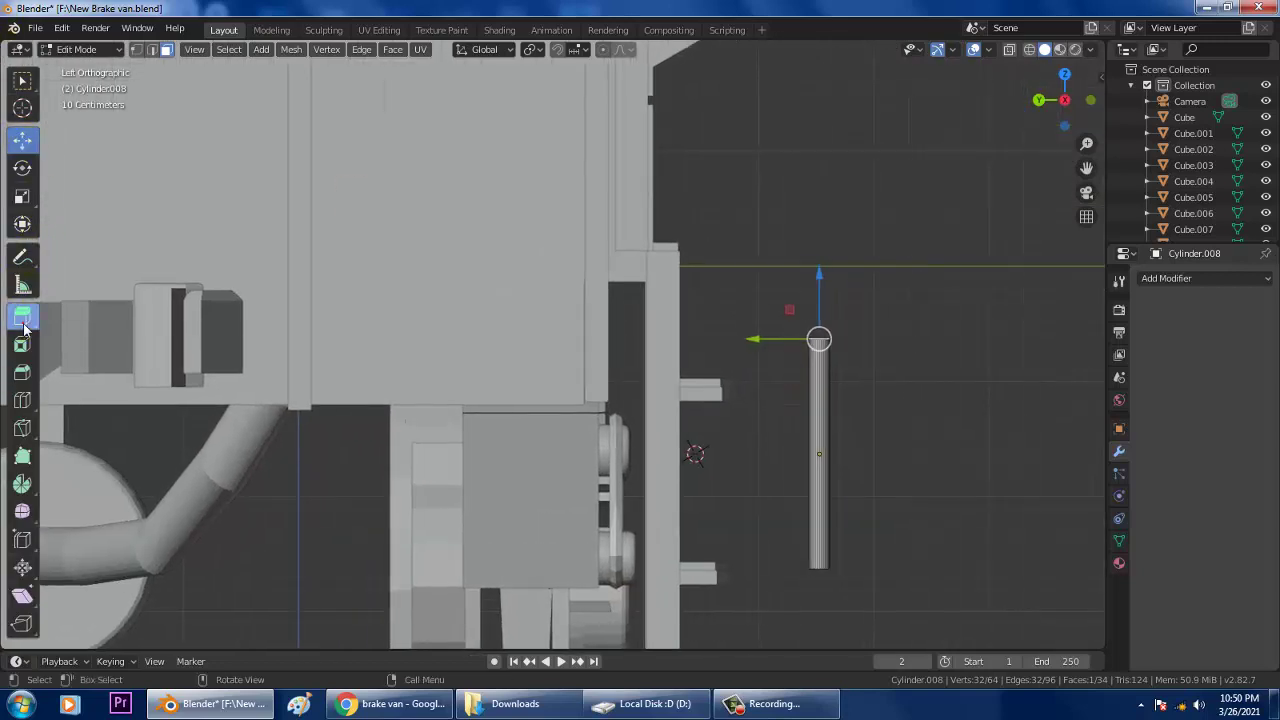
left_click(24, 318)
left_click_drag(820, 277, 843, 260)
Step: Rotate the extruded end face -28.5° about X and move it Y 0.111 m, Z 0.0487 m to begin the bend
left_click(22, 168)
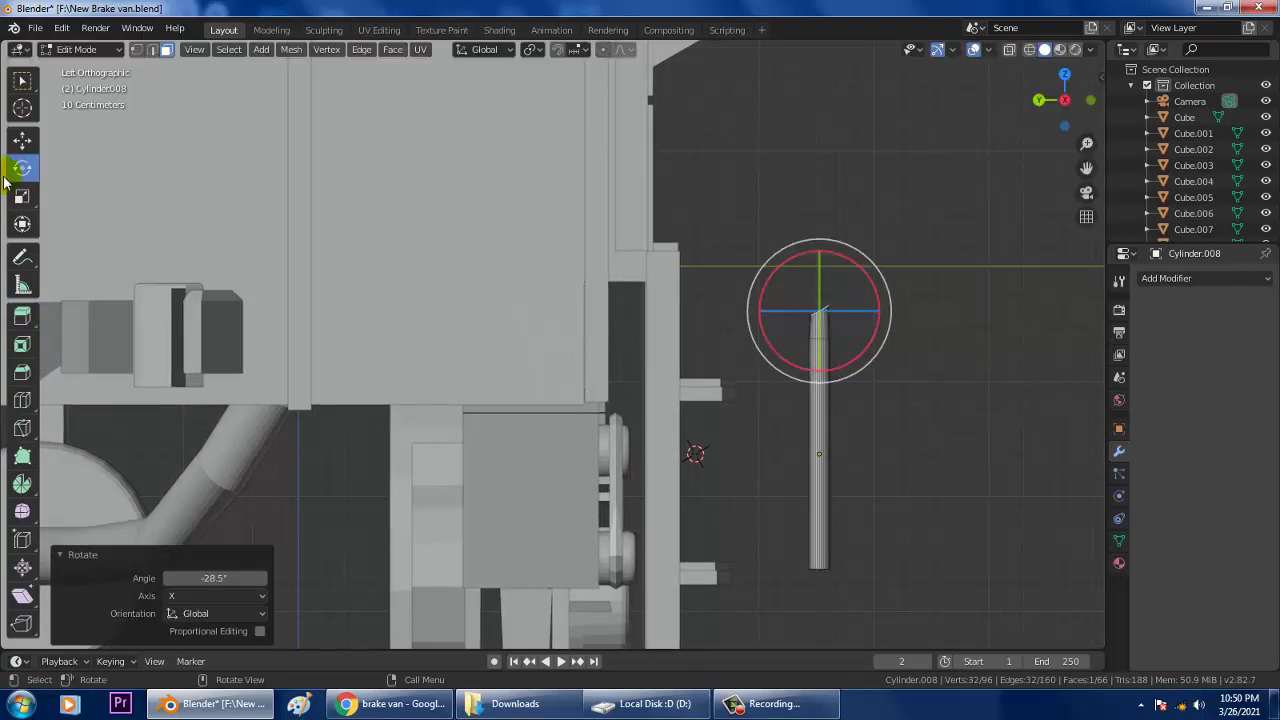
left_click(22, 140)
left_click_drag(819, 313, 807, 304)
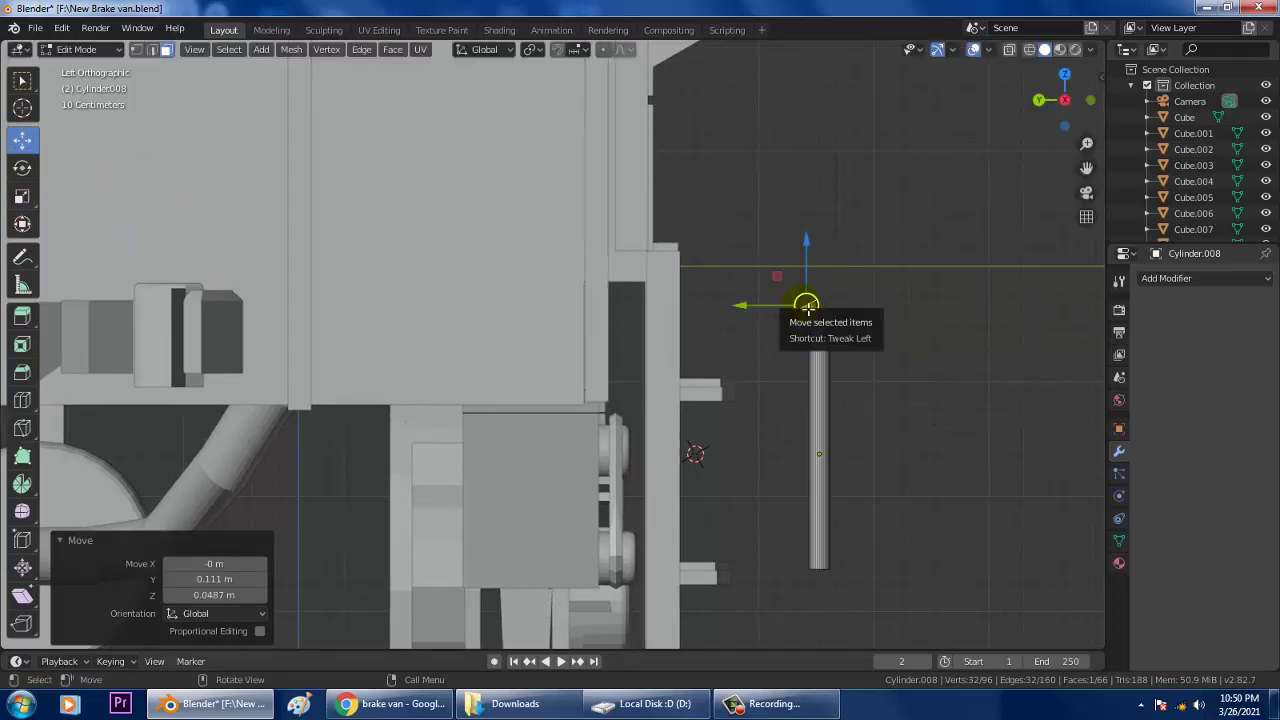
Step: Extrude the bent end further, rotate the new face -40.1° in the view plane, and move it Y 0.0973 m, Z -0.0973 m
left_click(18, 318)
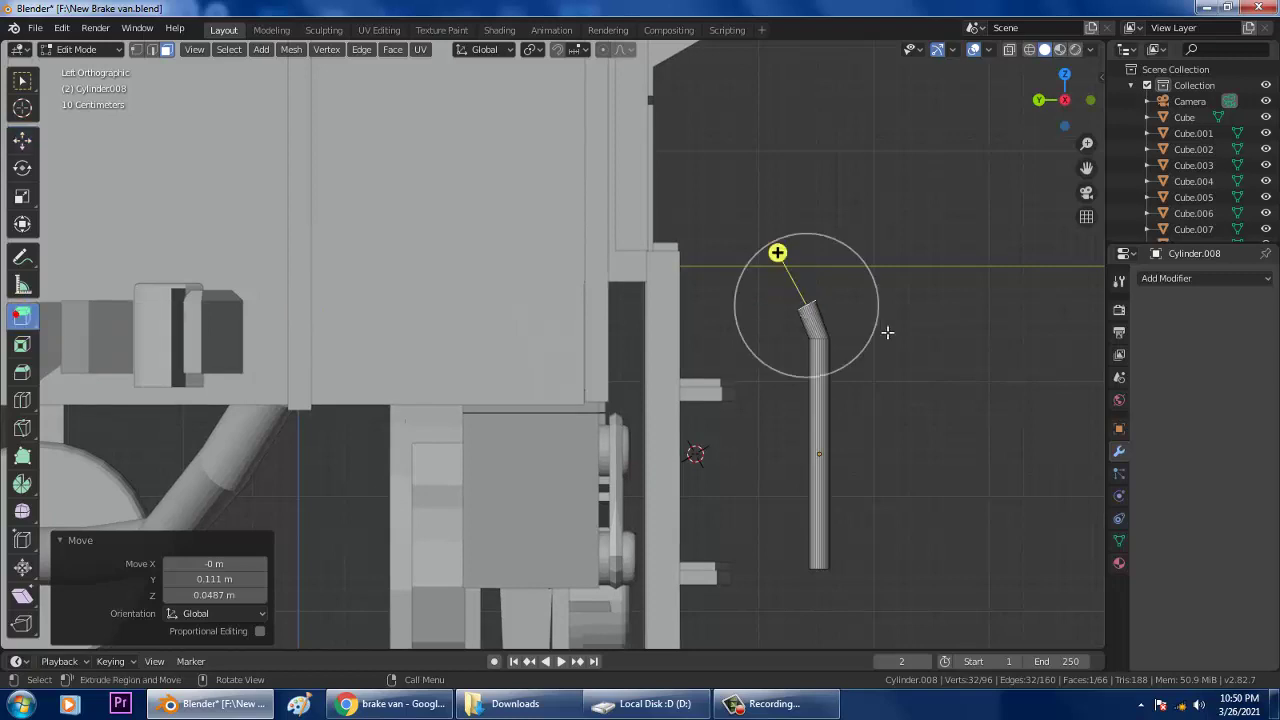
left_click_drag(777, 254, 825, 208)
left_click(18, 170)
left_click(20, 143)
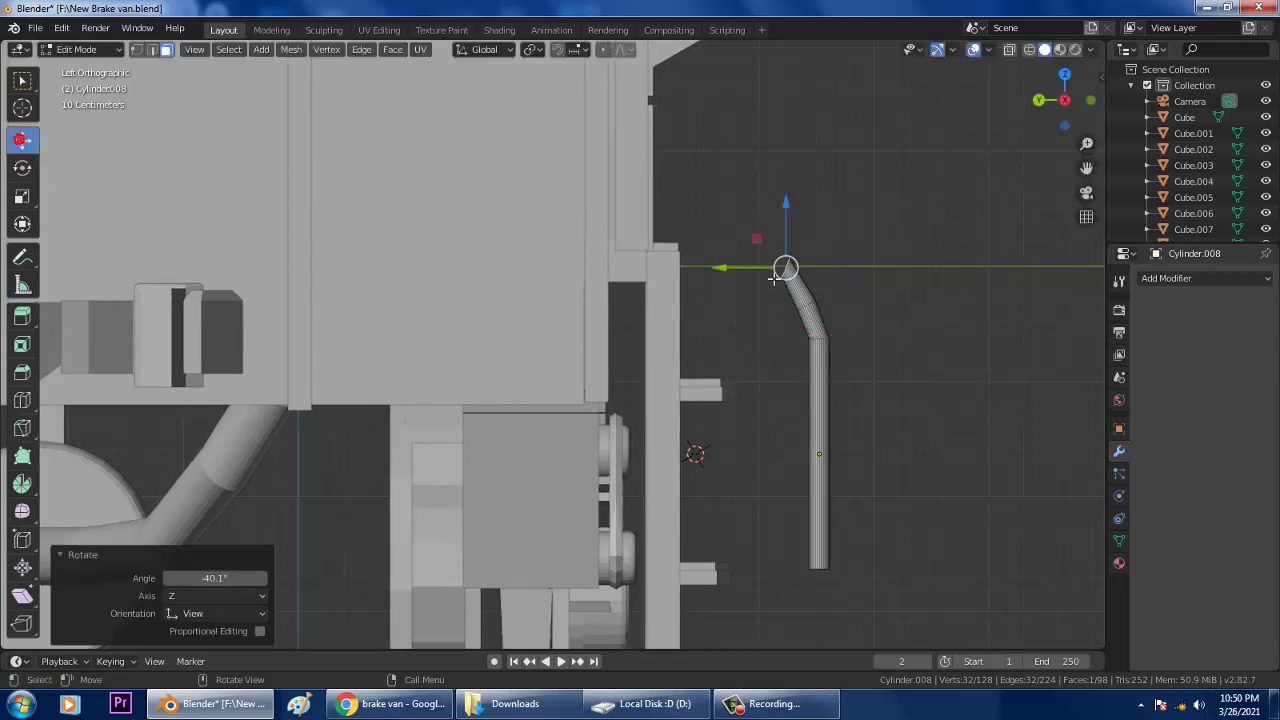
left_click_drag(787, 268, 776, 278)
scroll(780, 270, "up", 1)
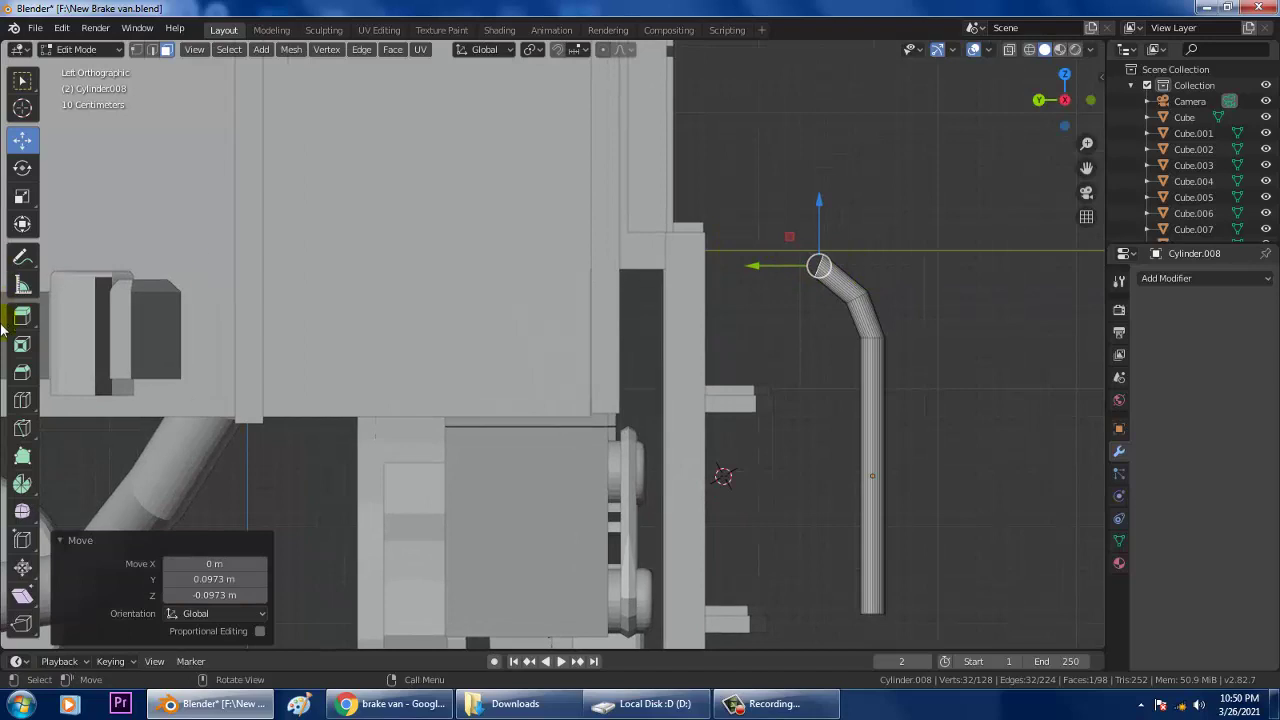
Step: Extrude the handle end 0.306 m toward the van, rotate its face upright, and move it -0.0985 m along Z
left_click(22, 316)
left_click_drag(764, 245, 714, 243)
left_click(22, 168)
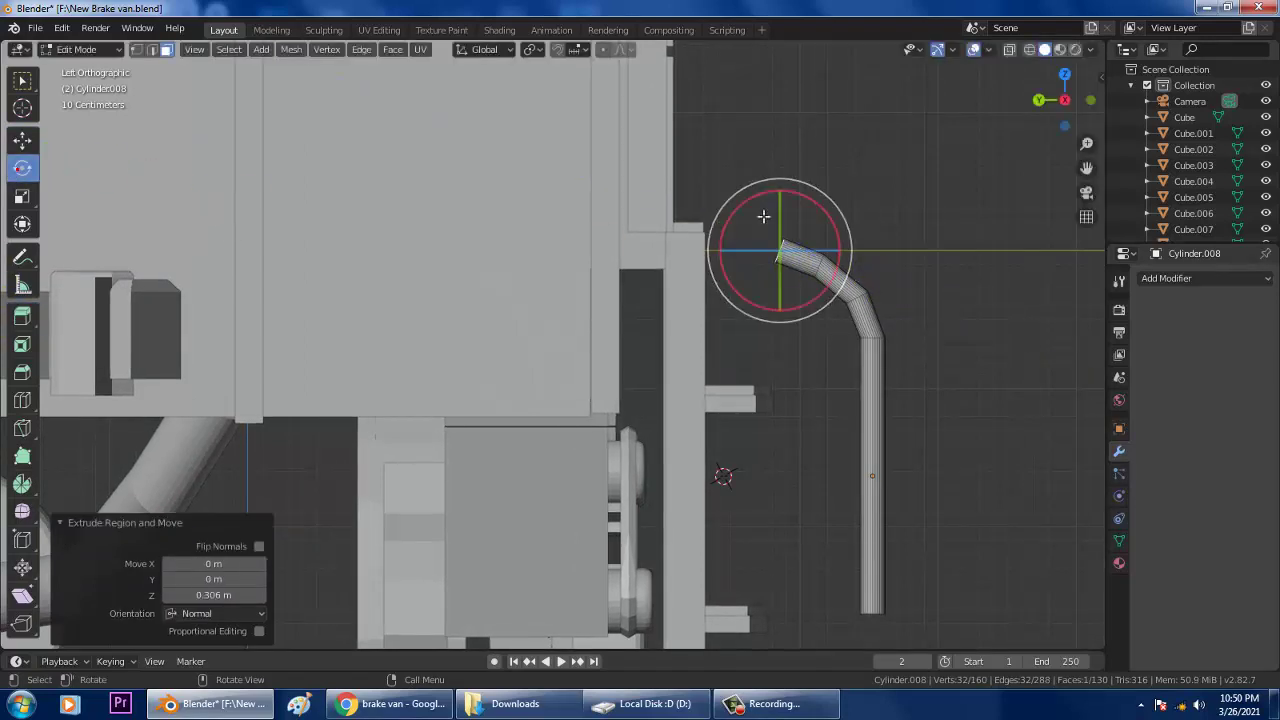
left_click_drag(826, 206, 786, 226)
left_click(22, 140)
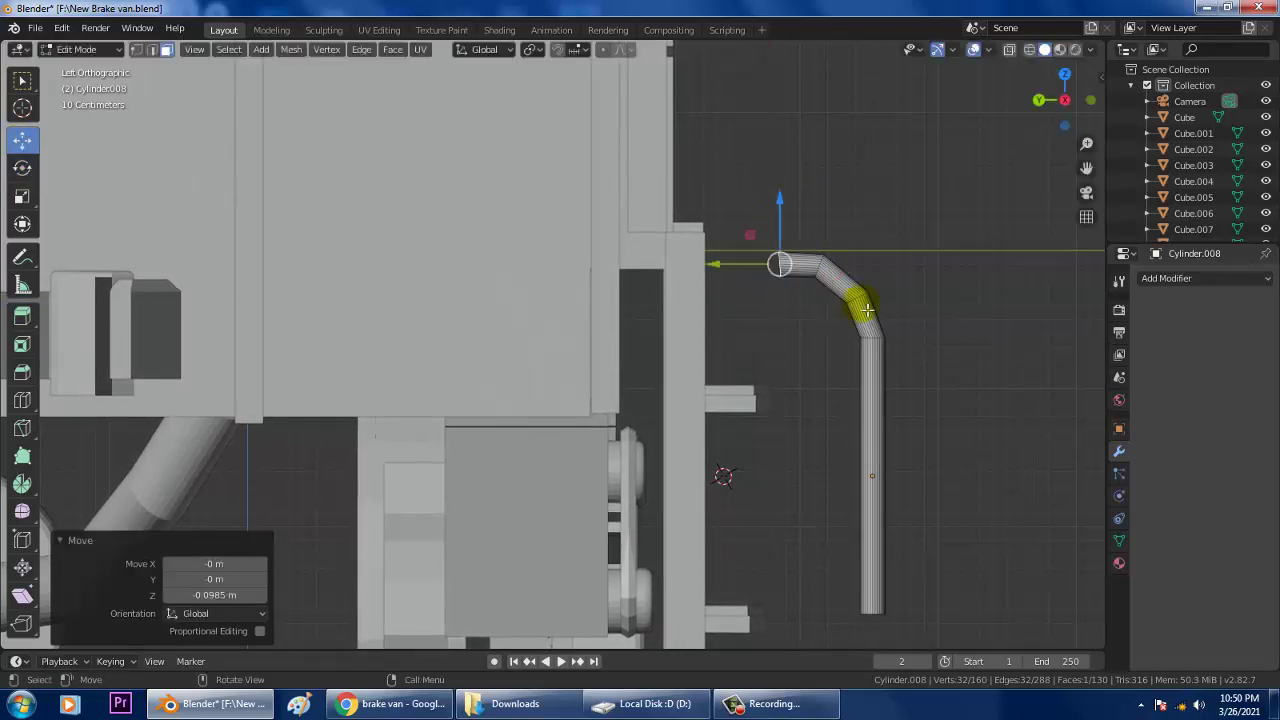
Step: Try to shorten the handle by box-selecting its bottom vertices and raising them 1.16 m, and undo that move
middle_click_drag(934, 340, 829, 160, "shift")
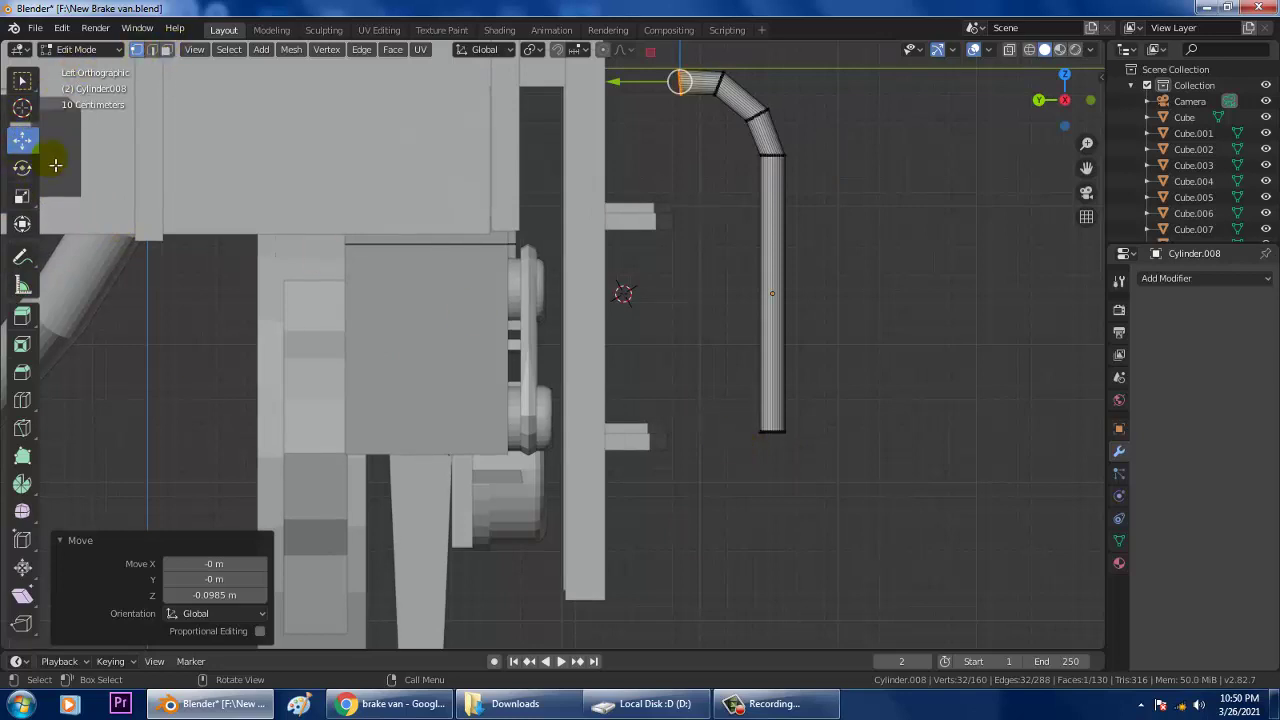
left_click(24, 83)
left_click_drag(740, 482, 918, 386)
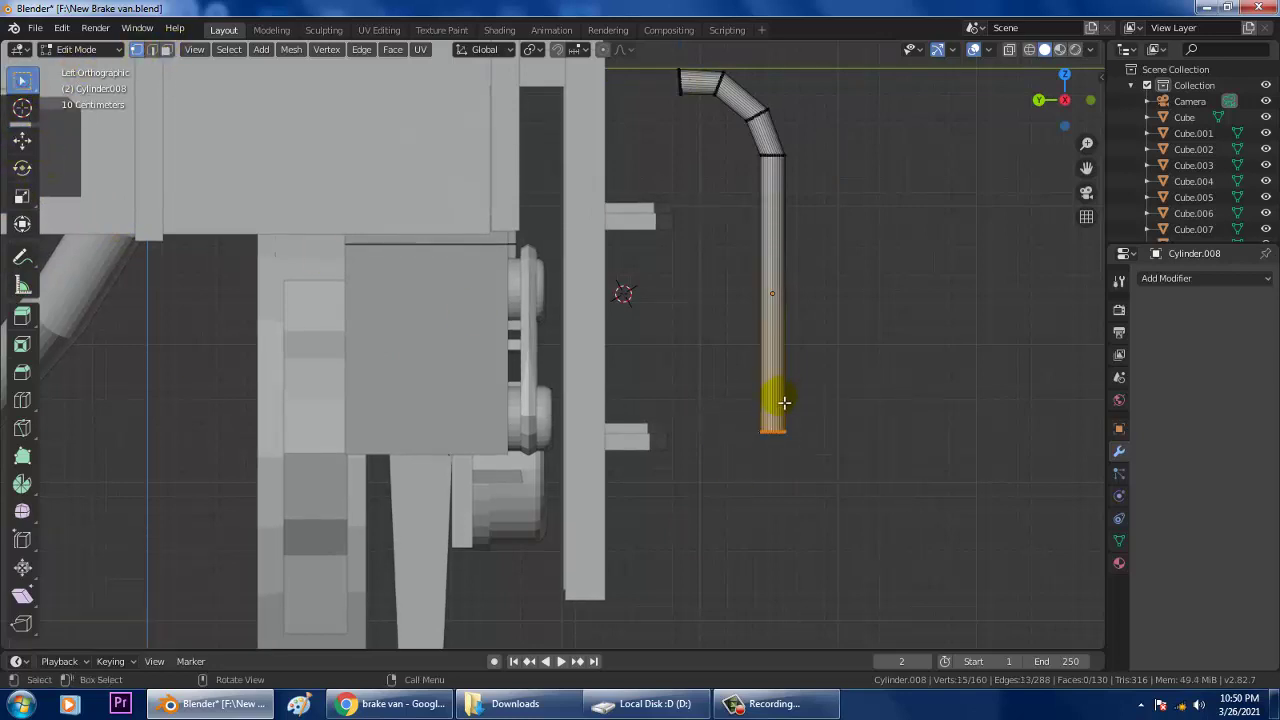
left_click(21, 143)
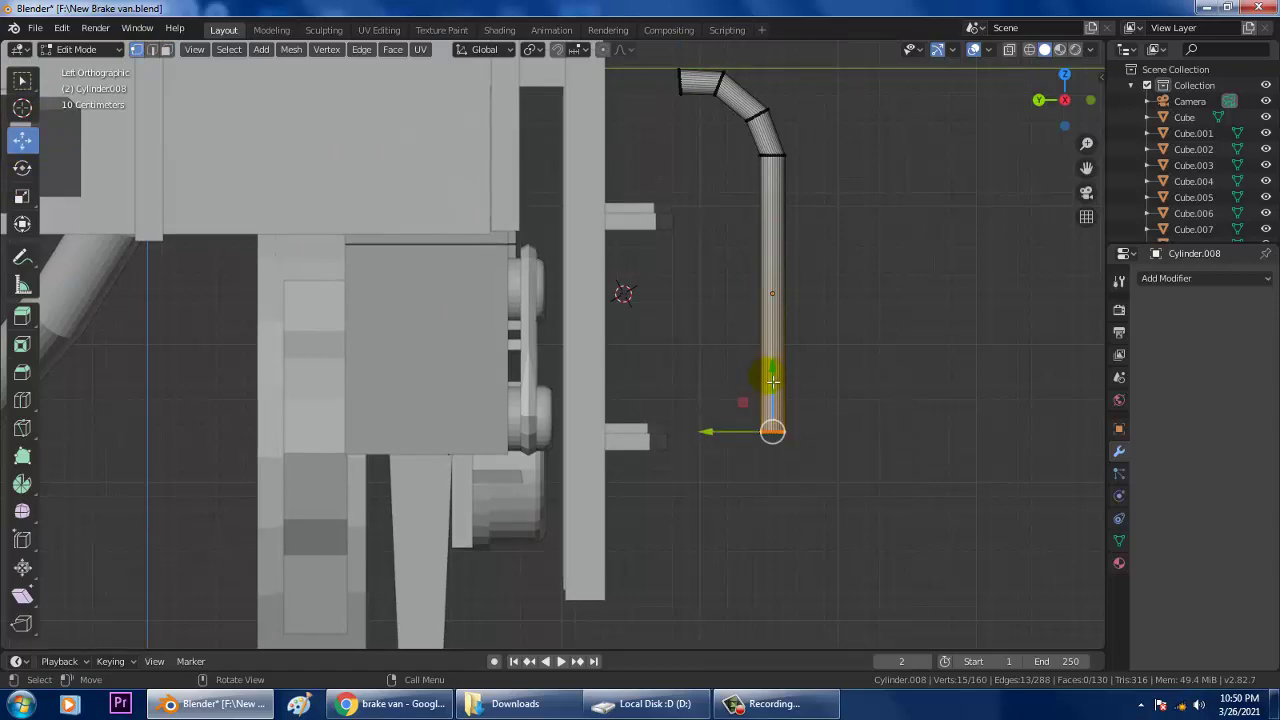
left_click_drag(773, 381, 766, 210)
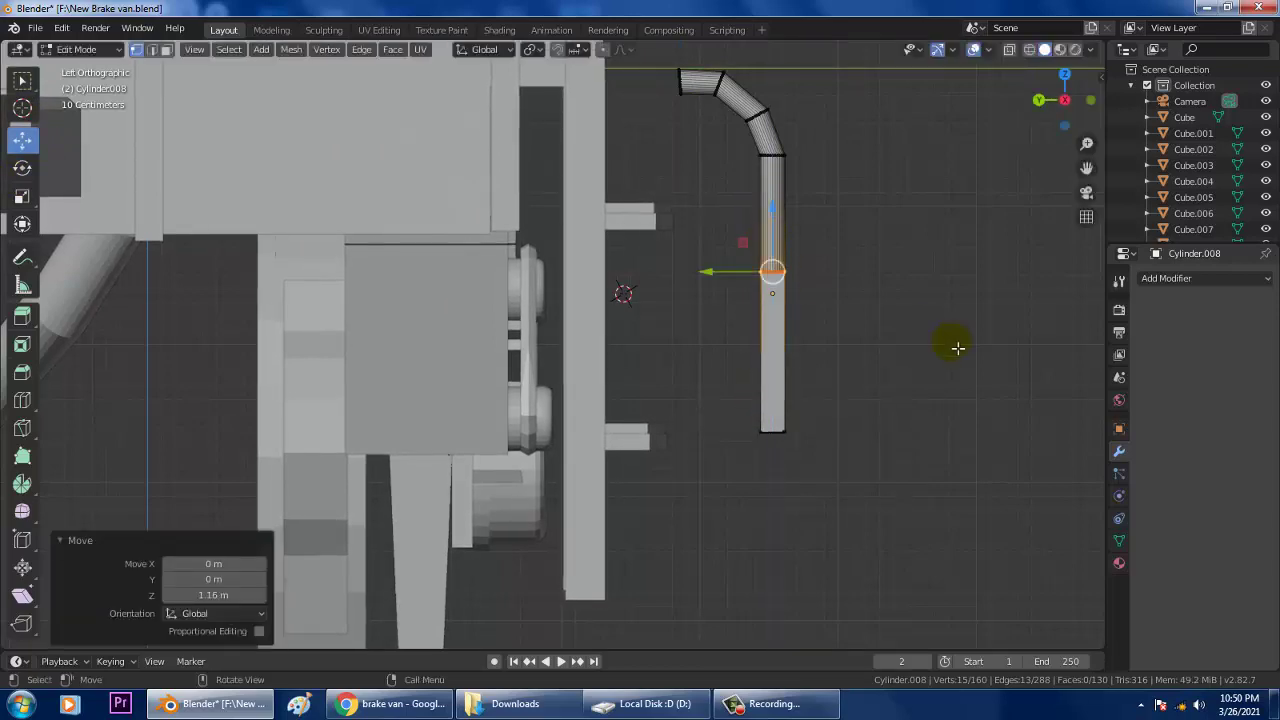
key("ctrl+z")
Step: Select all the vertices of the handle's bottom end, raise them 1 m along Z, and return to Object Mode
middle_click_drag(934, 449, 830, 386)
left_click_drag(724, 394, 914, 203, "shift")
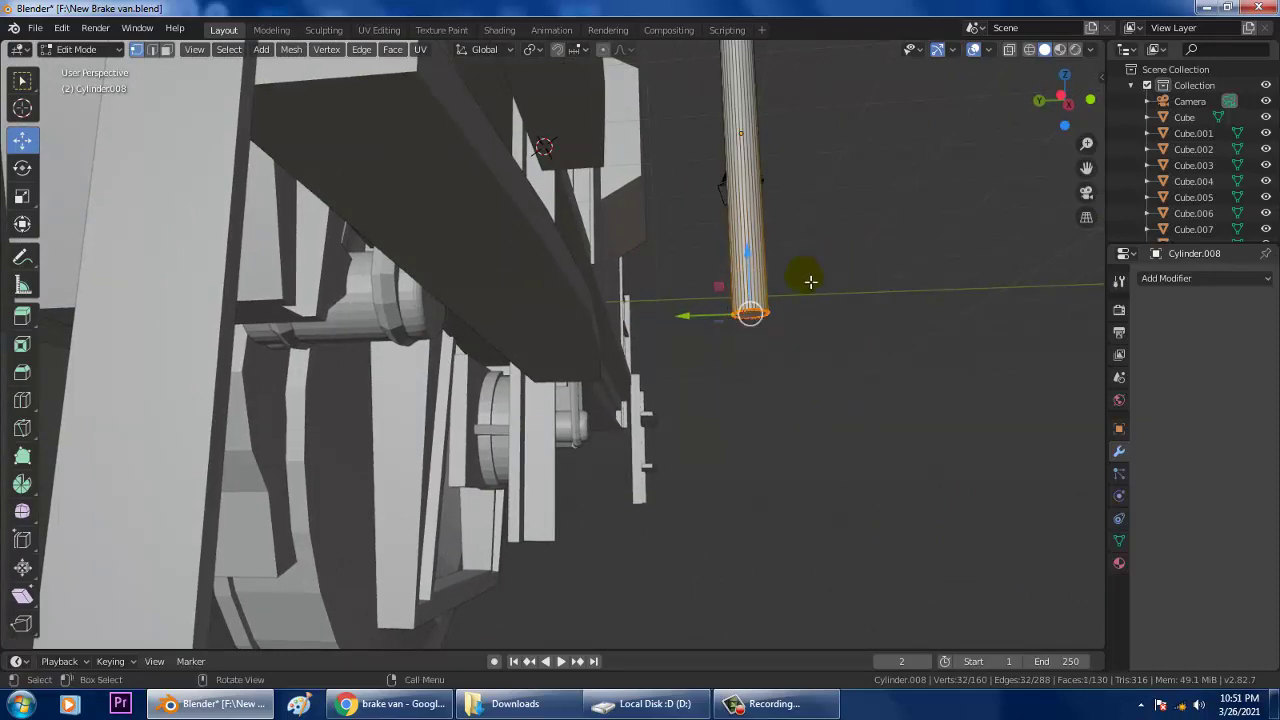
middle_click_drag(810, 282, 820, 341)
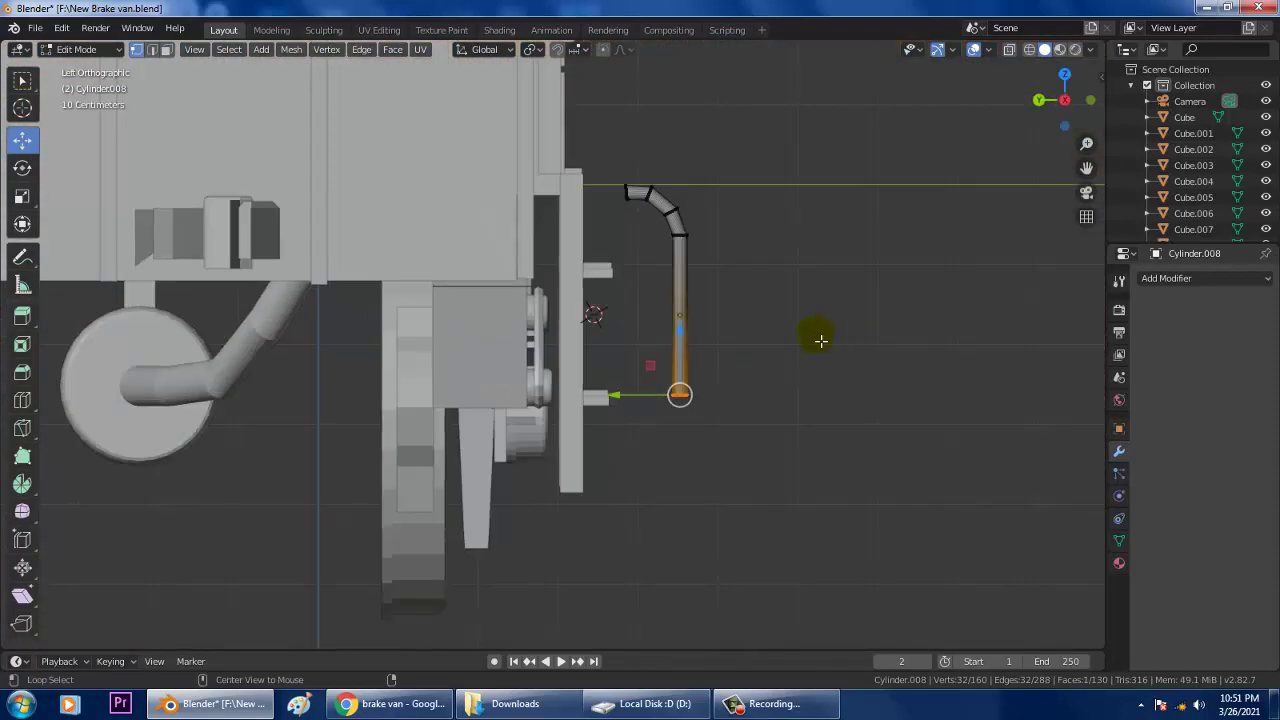
scroll(711, 371, "up", 1)
left_click_drag(709, 356, 708, 251)
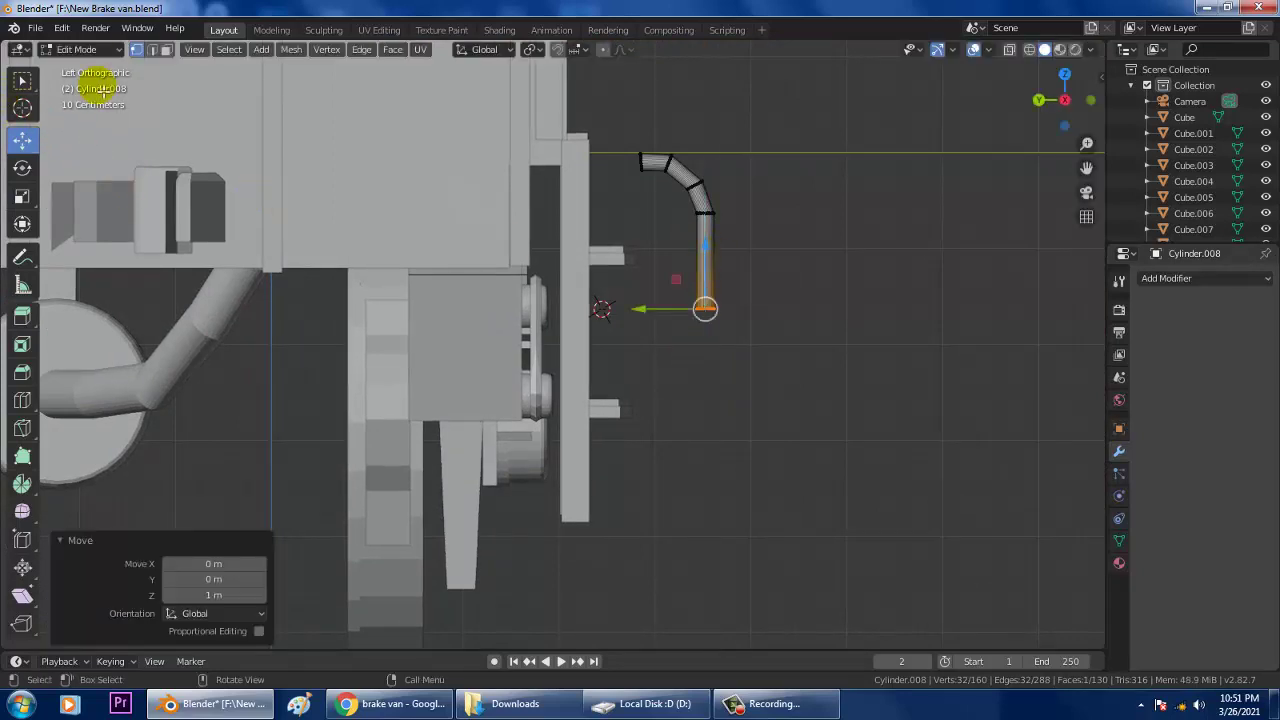
left_click(82, 49)
left_click(92, 66)
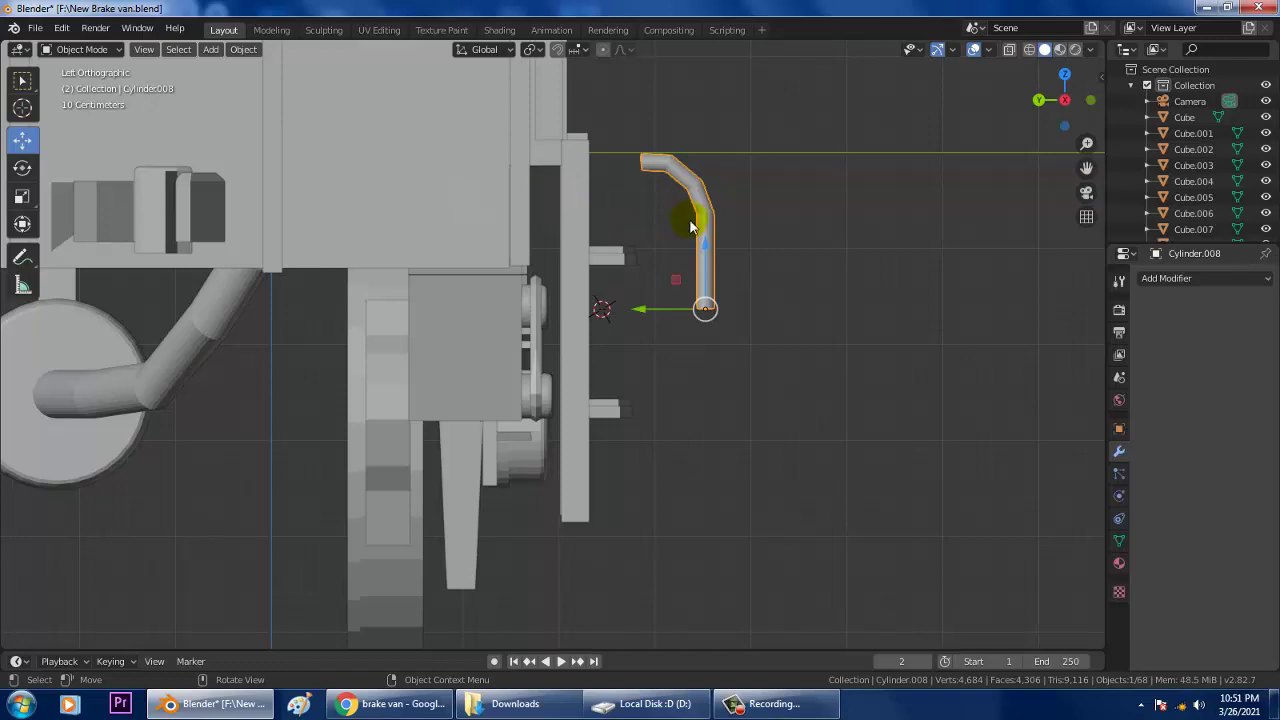
Step: Duplicate the handle in place and mirror the copy along the global Z axis
key("shift+d")
key("Escape")
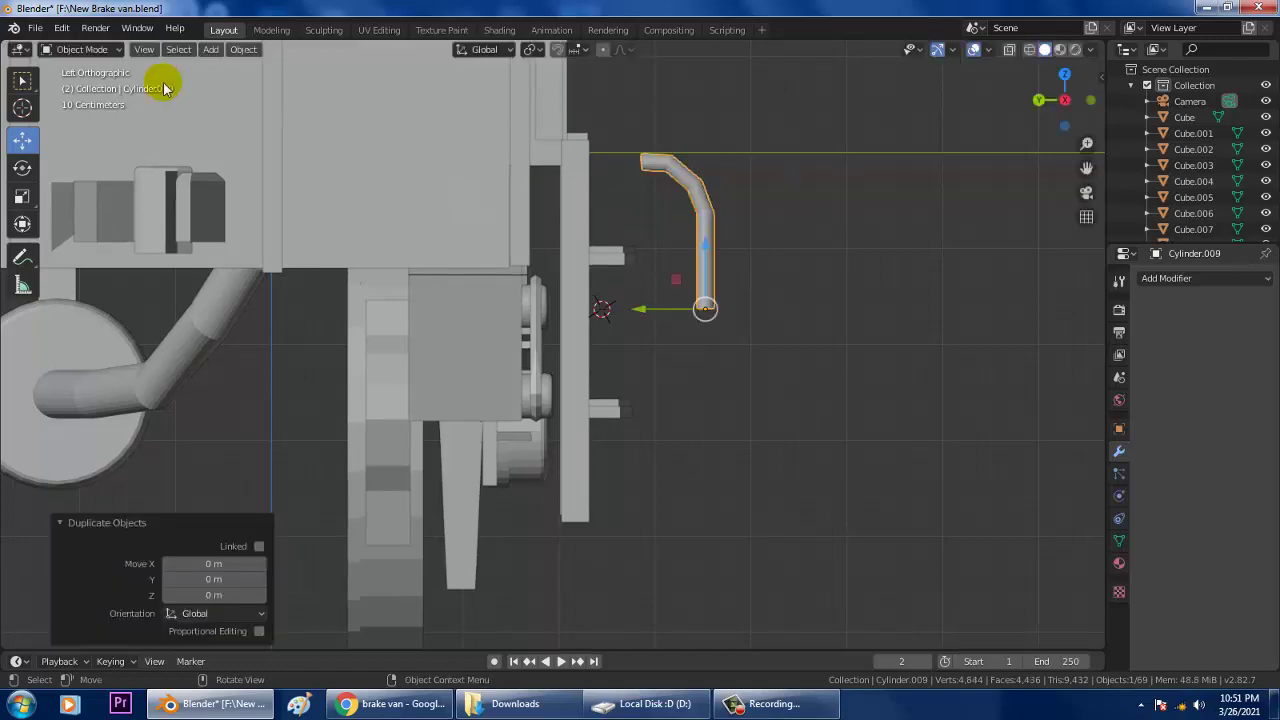
left_click(250, 49)
mouse_move(282, 99)
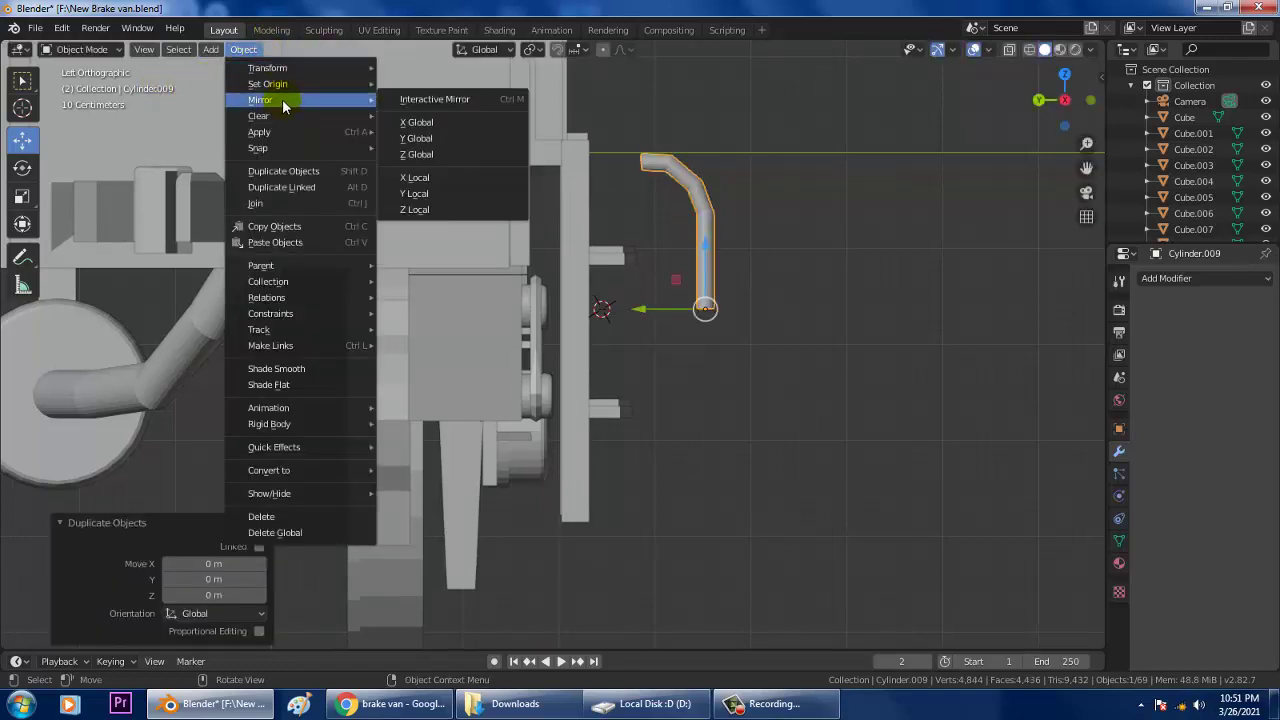
left_click(444, 151)
Step: Move the mirrored half -0.0236 m along Z and join it with the upper half into one object
middle_click_drag(738, 323, 540, 332)
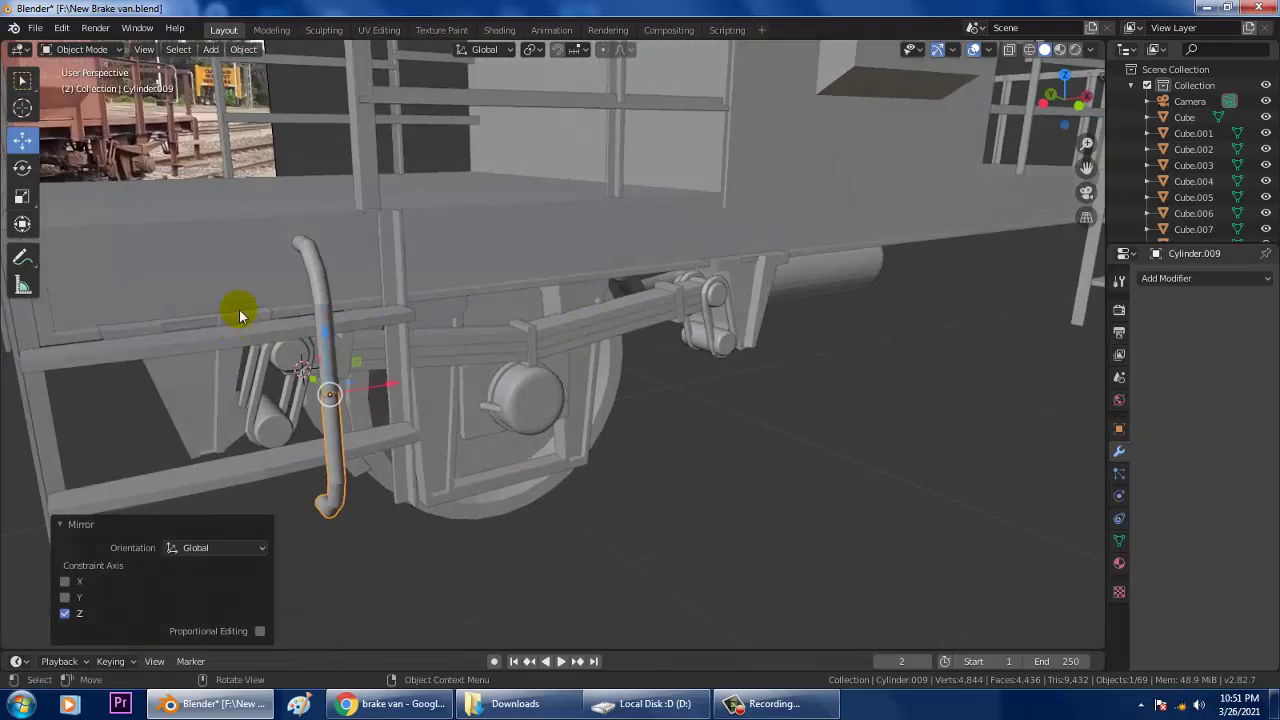
middle_click_drag(436, 305, 586, 277)
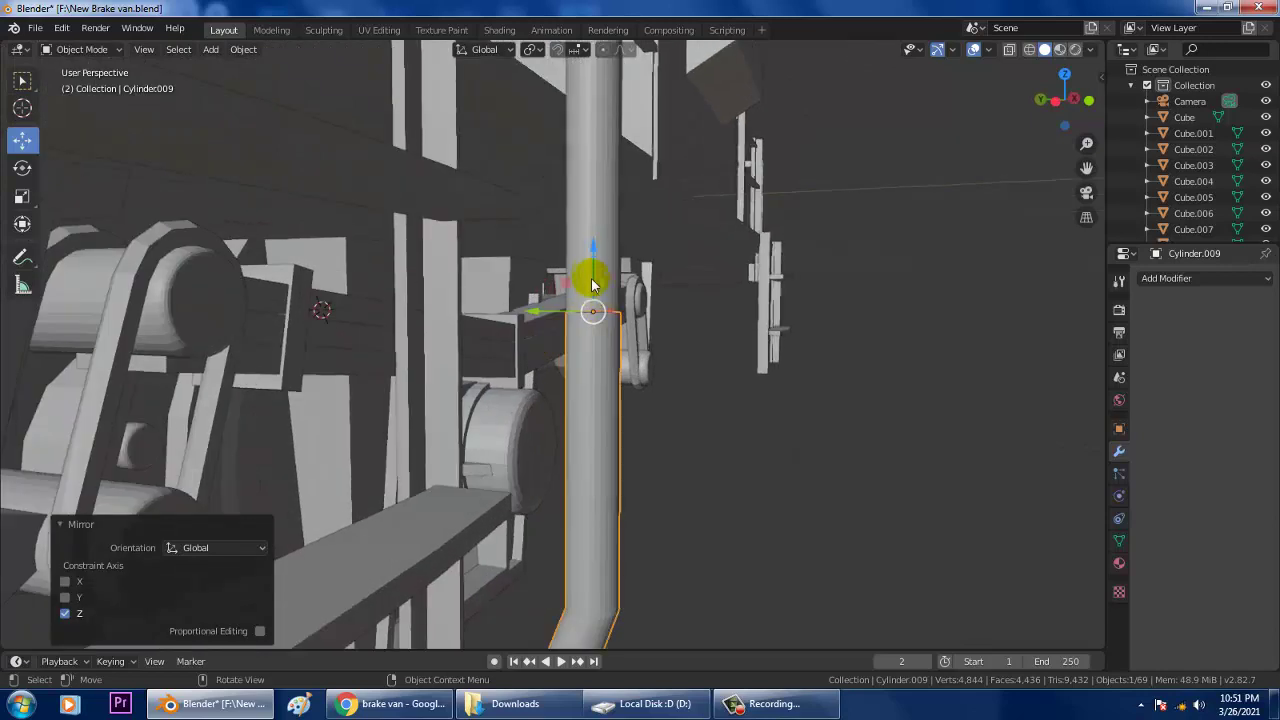
left_click_drag(586, 277, 597, 289)
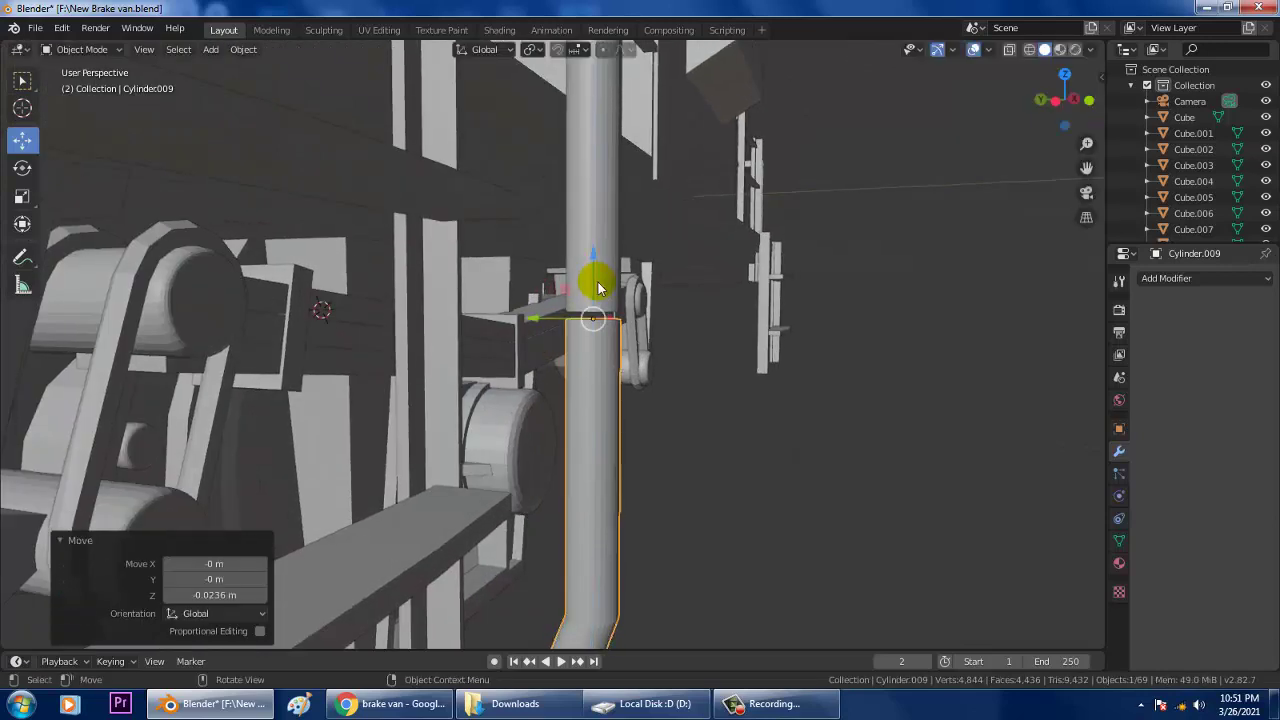
left_click(603, 219, "shift")
key("ctrl+j")
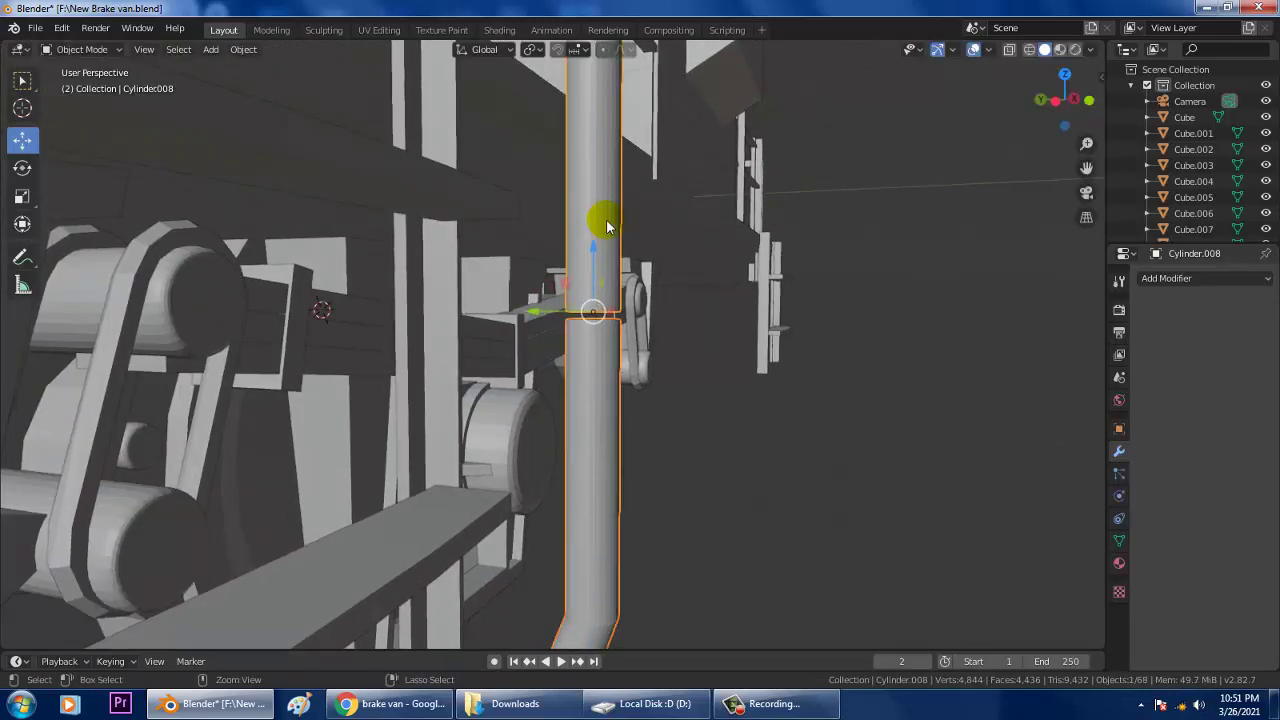
Step: Bridge the two facing end faces in the middle of the joined handle, and return to Object Mode
scroll(621, 218, "up", 8)
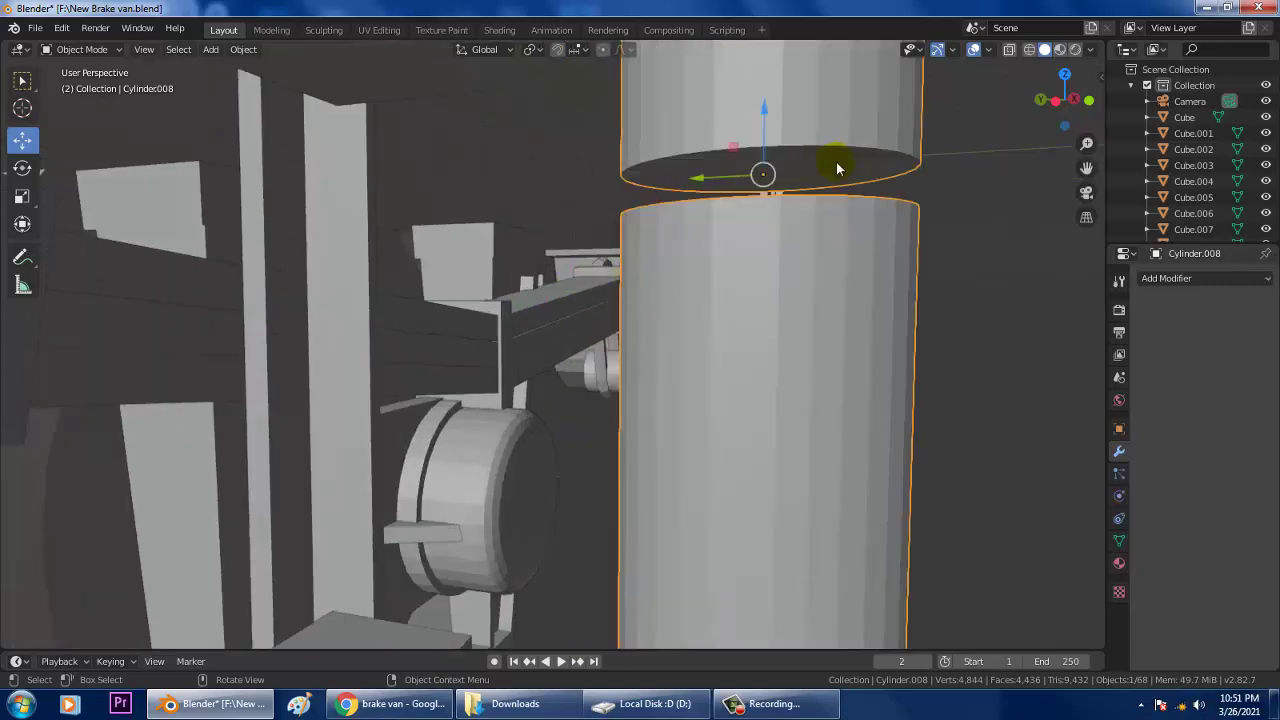
left_click(110, 50)
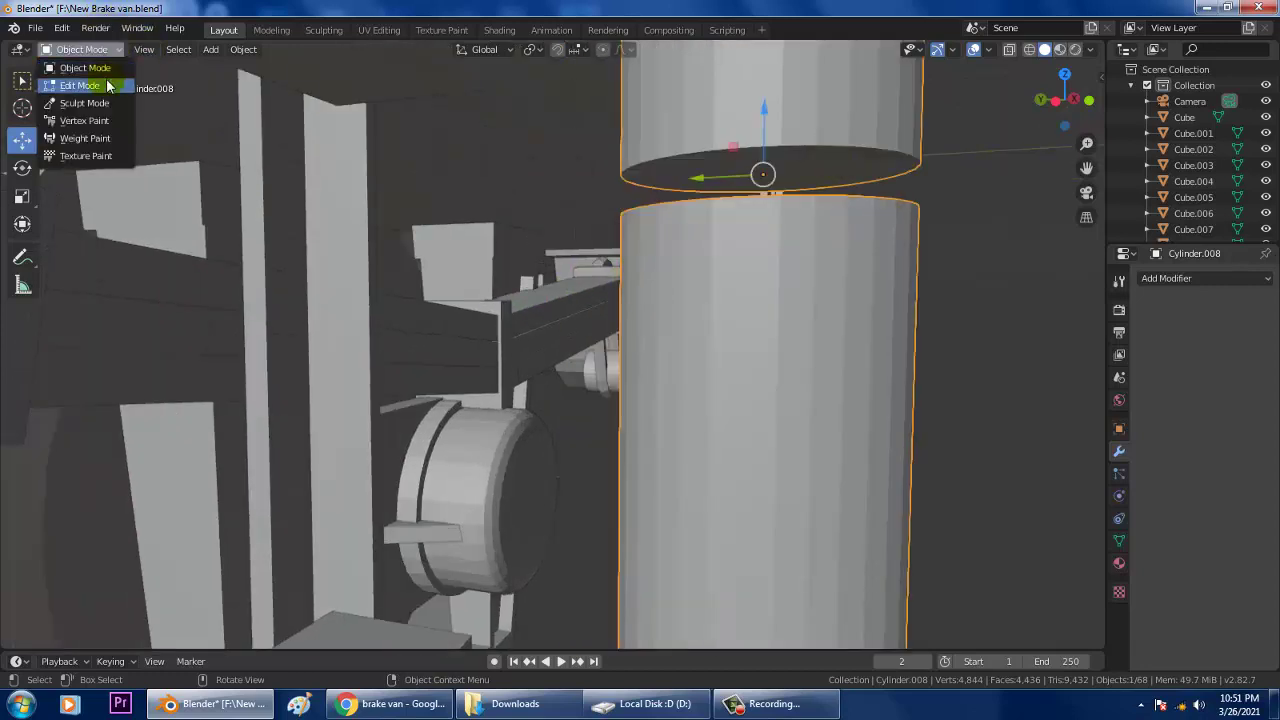
left_click(112, 87)
left_click(166, 50)
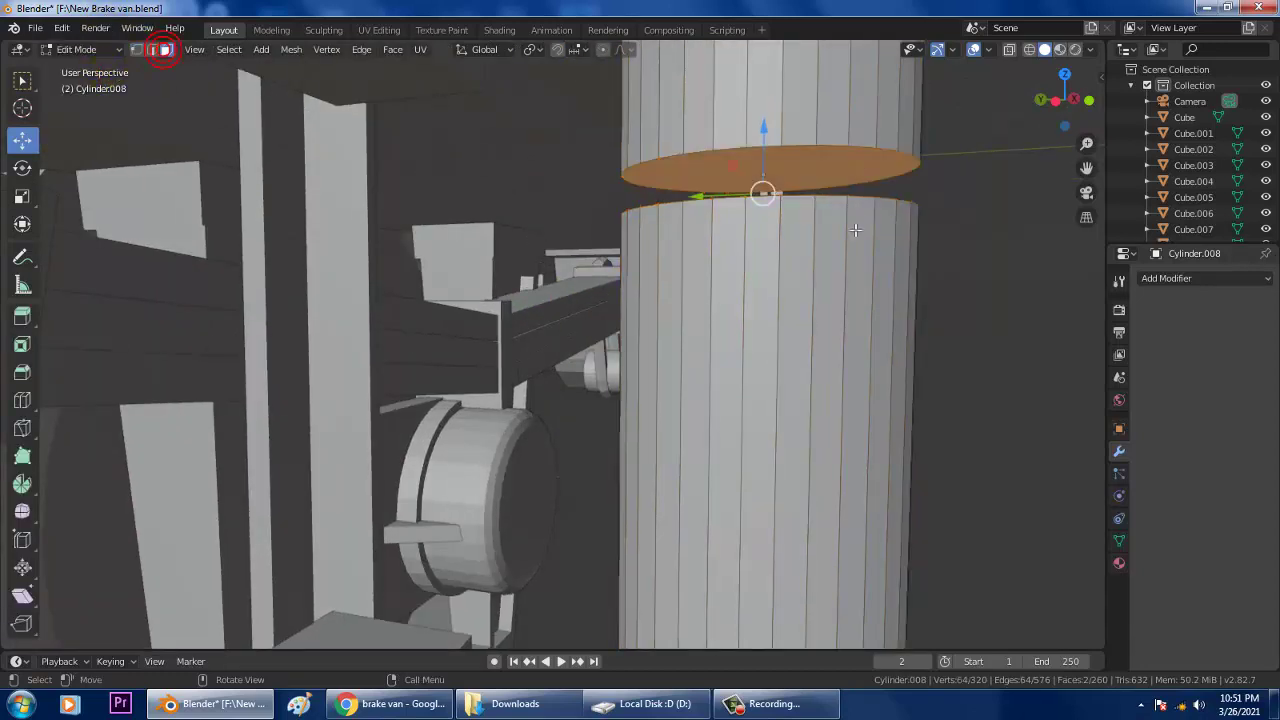
middle_click_drag(855, 230, 851, 223)
right_click(851, 224)
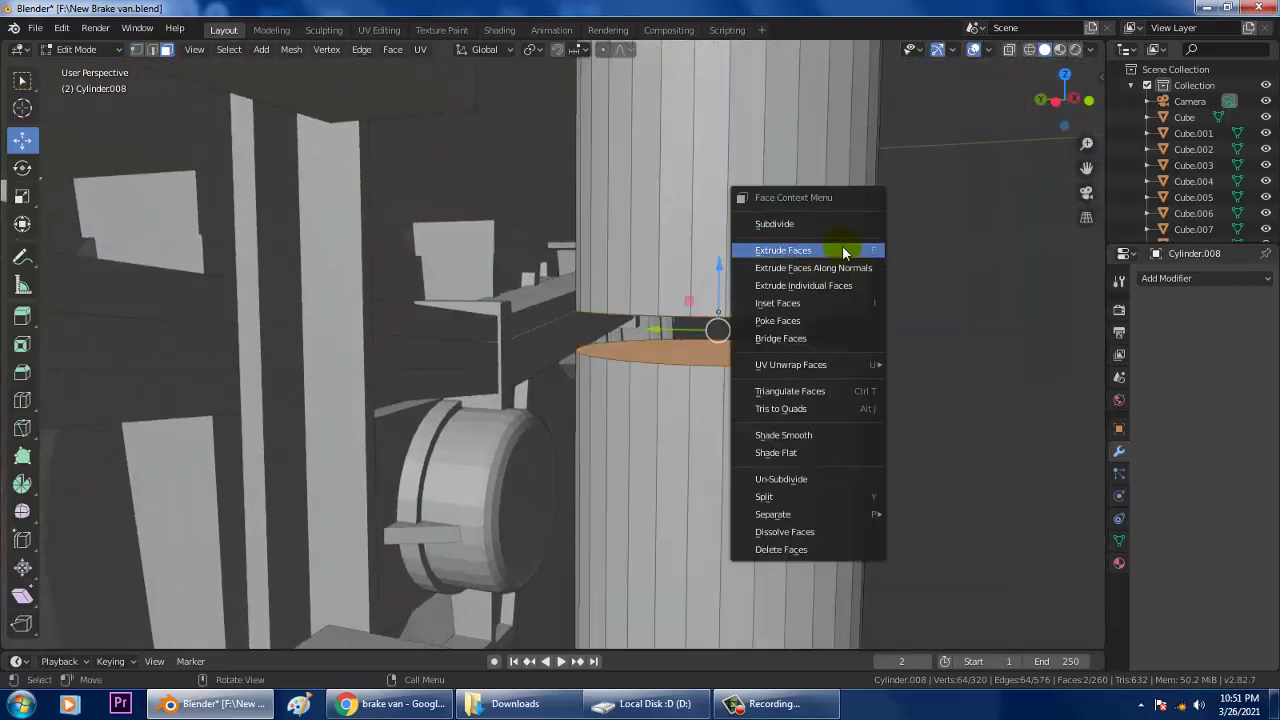
left_click(815, 339)
middle_click_drag(815, 339, 452, 395)
left_click(77, 49)
left_click(80, 38)
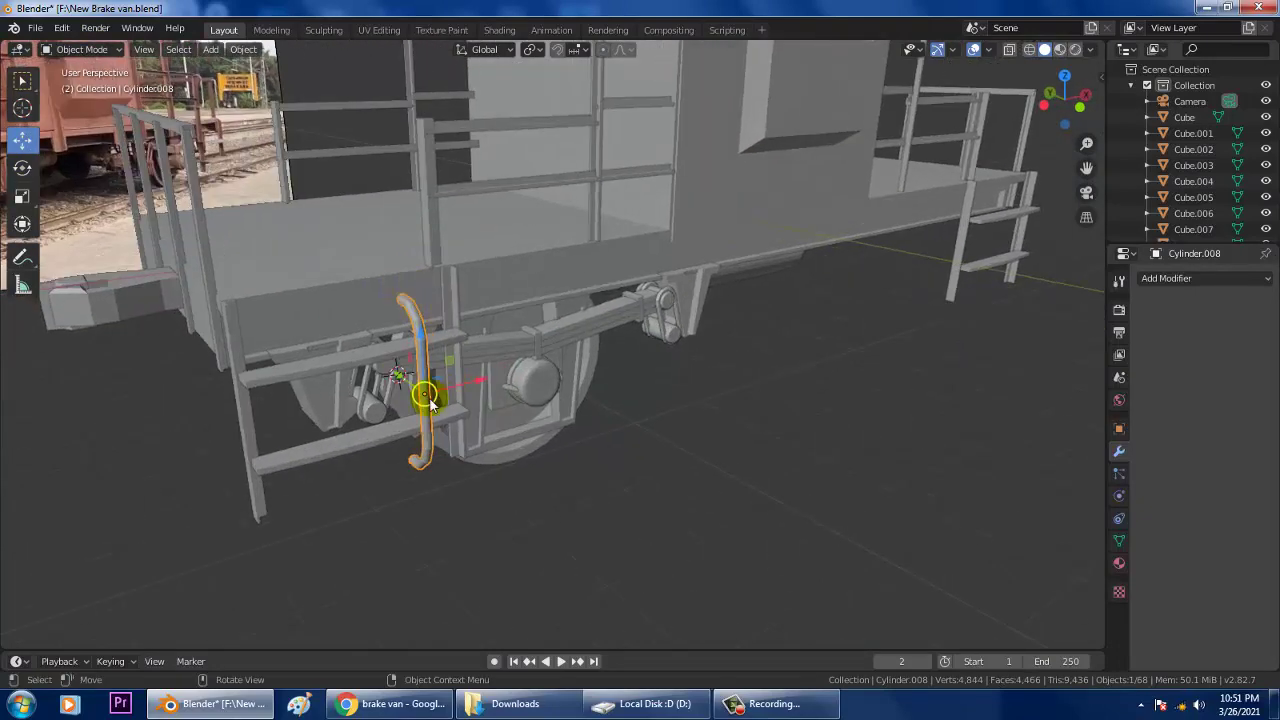
Step: Scale the handle to 0.355 and raise it 3.8 m along Z to the side railing's height
key("s")
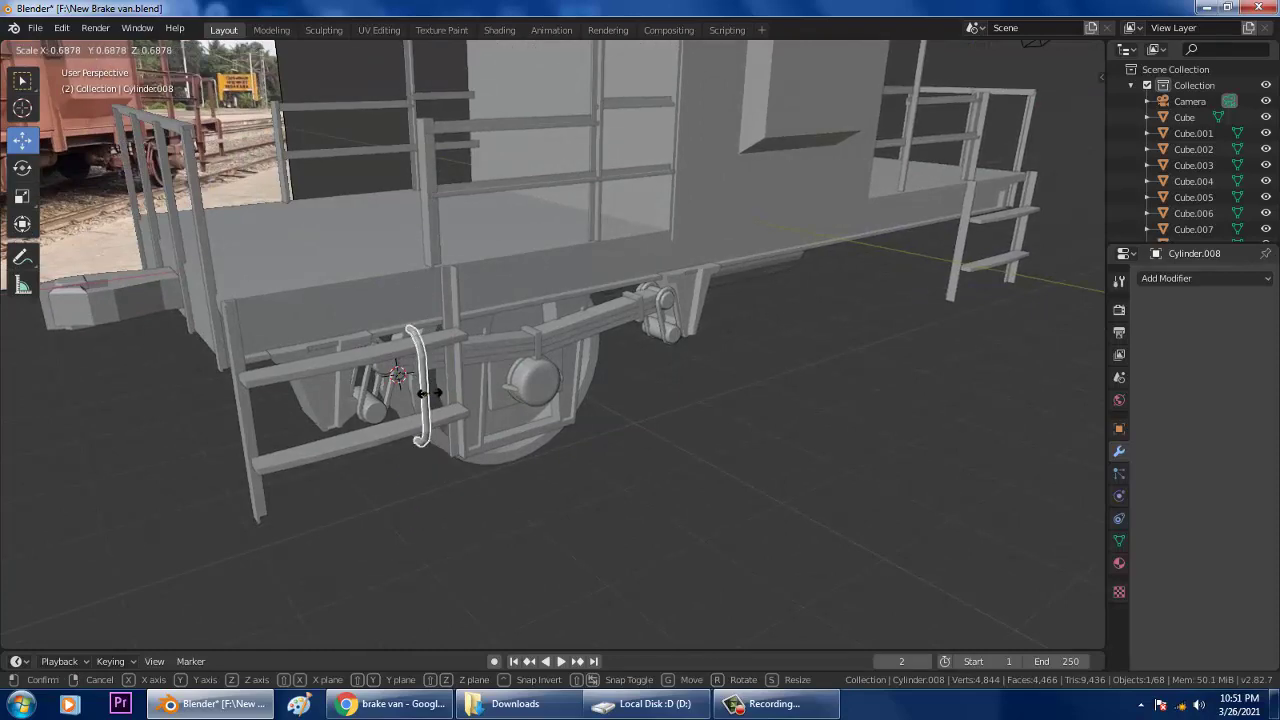
left_click(425, 392)
middle_click_drag(488, 360, 468, 385)
key("g")
key("z")
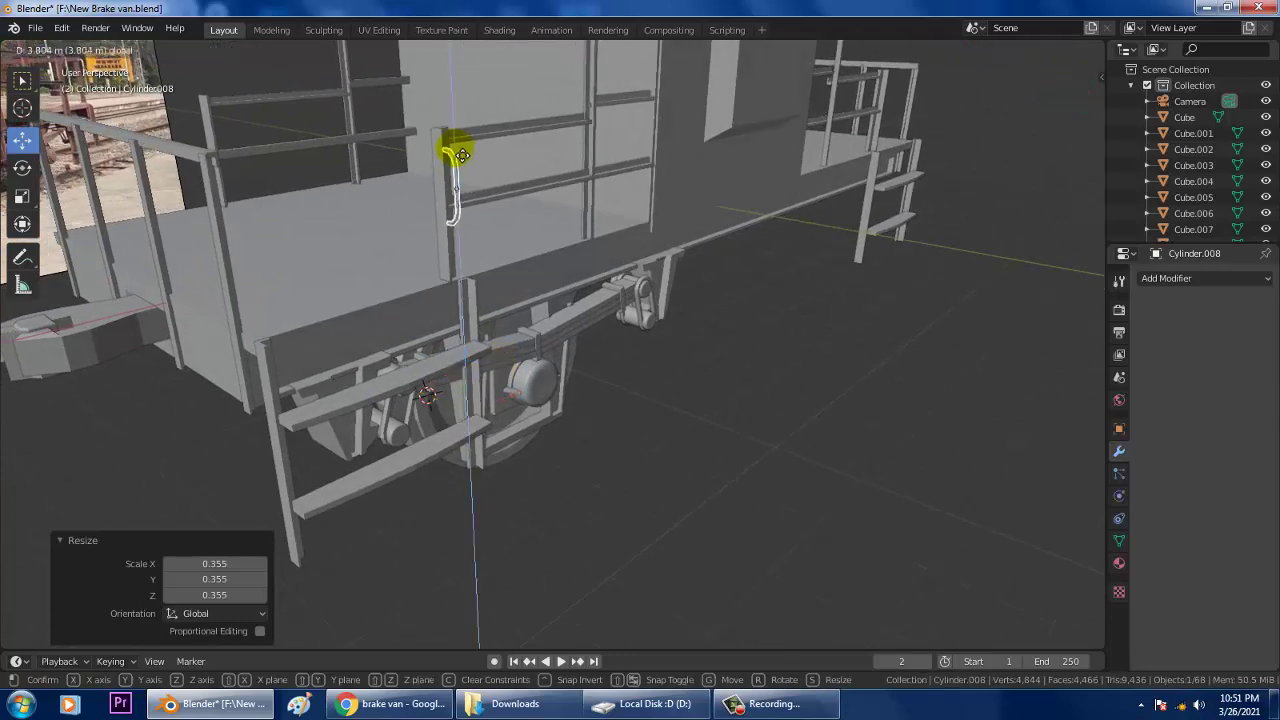
left_click(462, 155)
Step: Move the handle 1.11 m along Y and adjust its position to fit against the side railing's end post
scroll(456, 170, "up", 2)
middle_click_drag(454, 174, 365, 354, "shift")
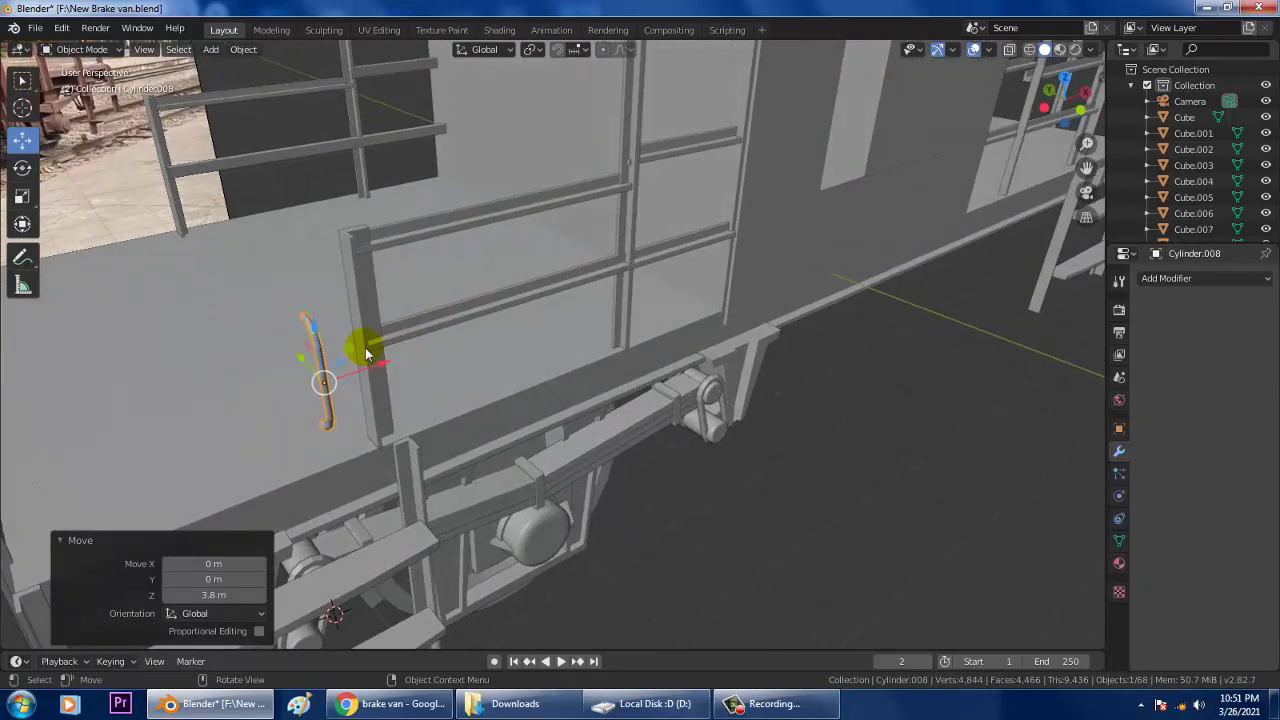
left_click_drag(358, 376, 336, 276)
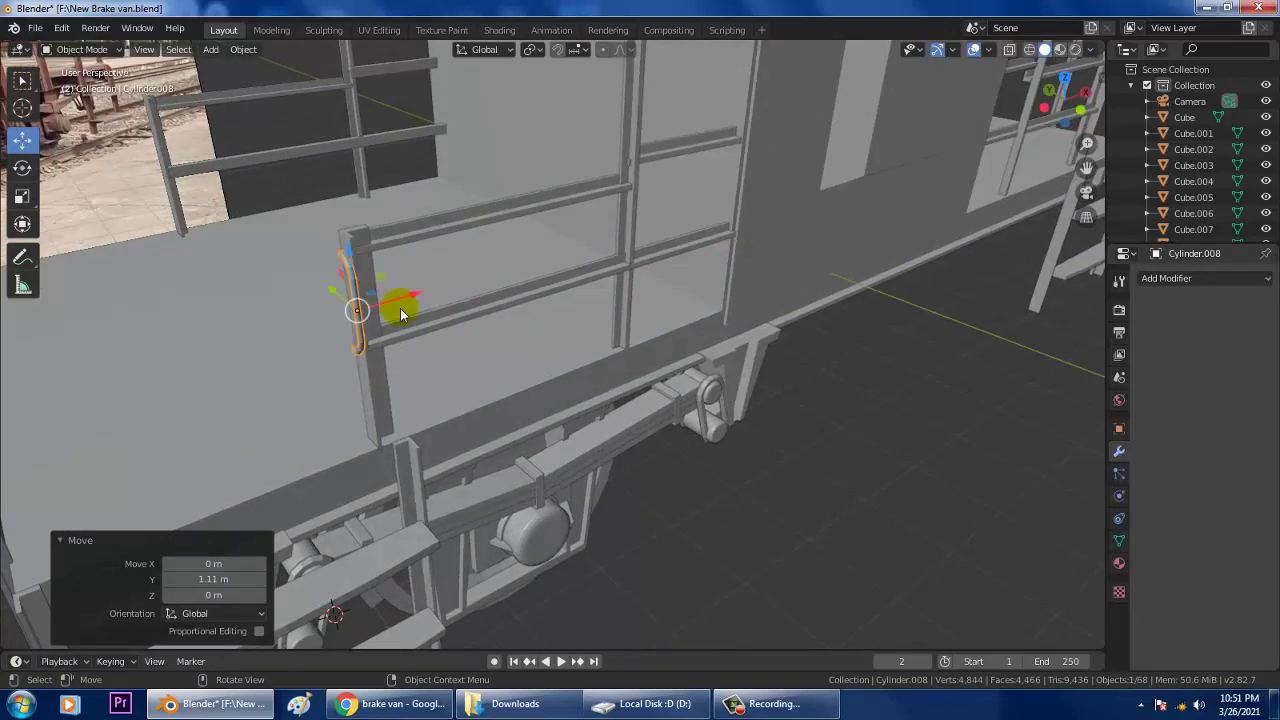
left_click_drag(390, 311, 420, 292)
middle_click_drag(420, 292, 502, 350)
left_click_drag(488, 352, 456, 342)
middle_click_drag(456, 342, 506, 281)
Step: Duplicate the handle and move the copy -3.8 m along X and 0.29 m along Y to the end railing's corner post
key("shift+d")
key("Escape")
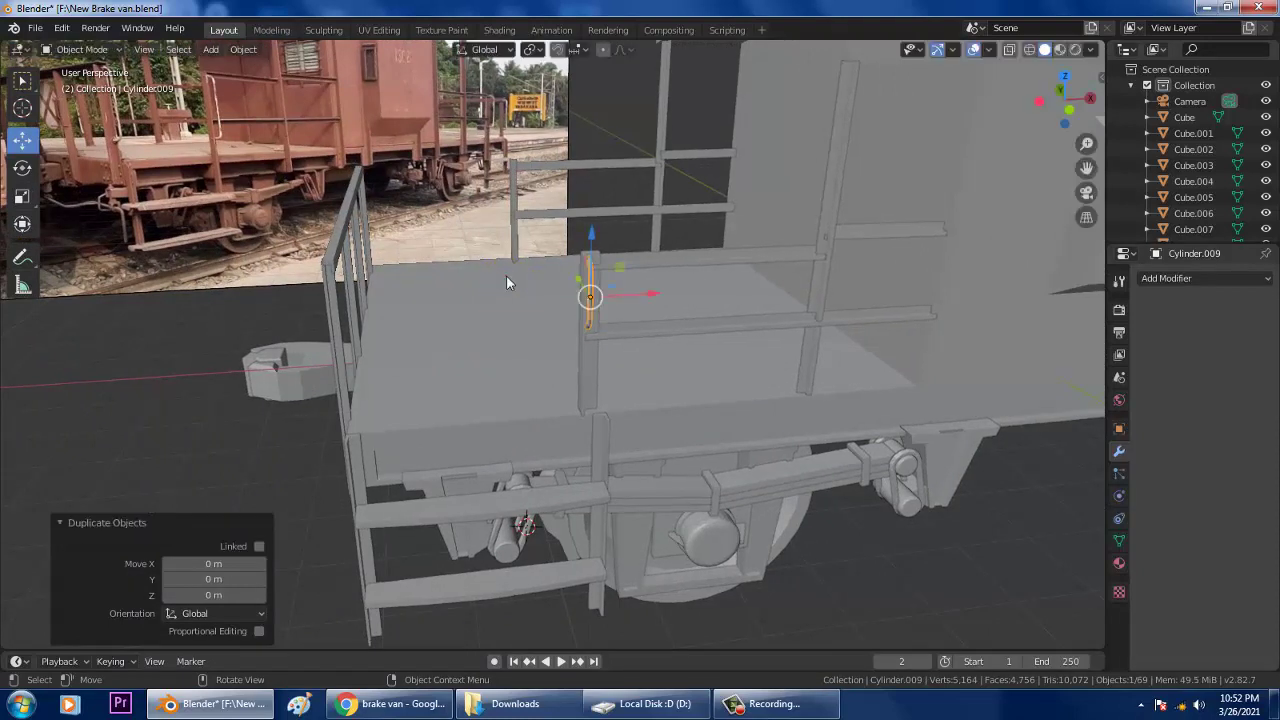
left_click_drag(640, 300, 377, 307)
middle_click_drag(414, 309, 285, 300)
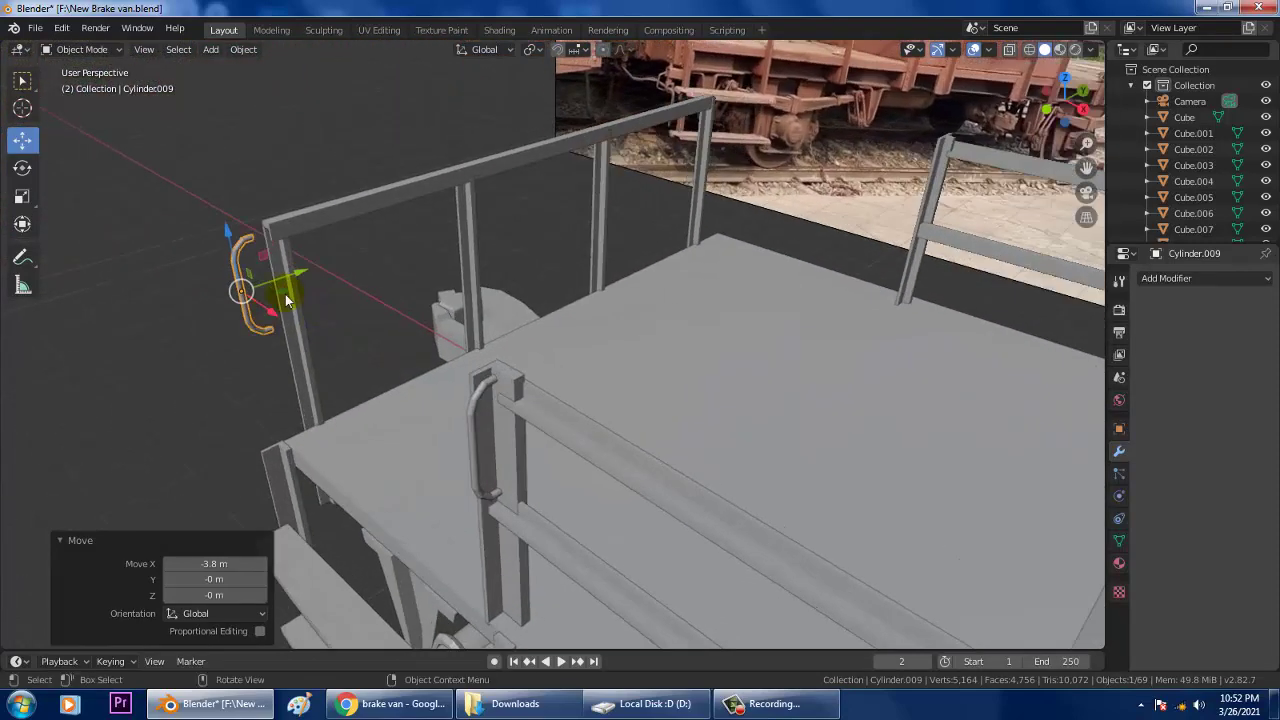
key("g")
key("y")
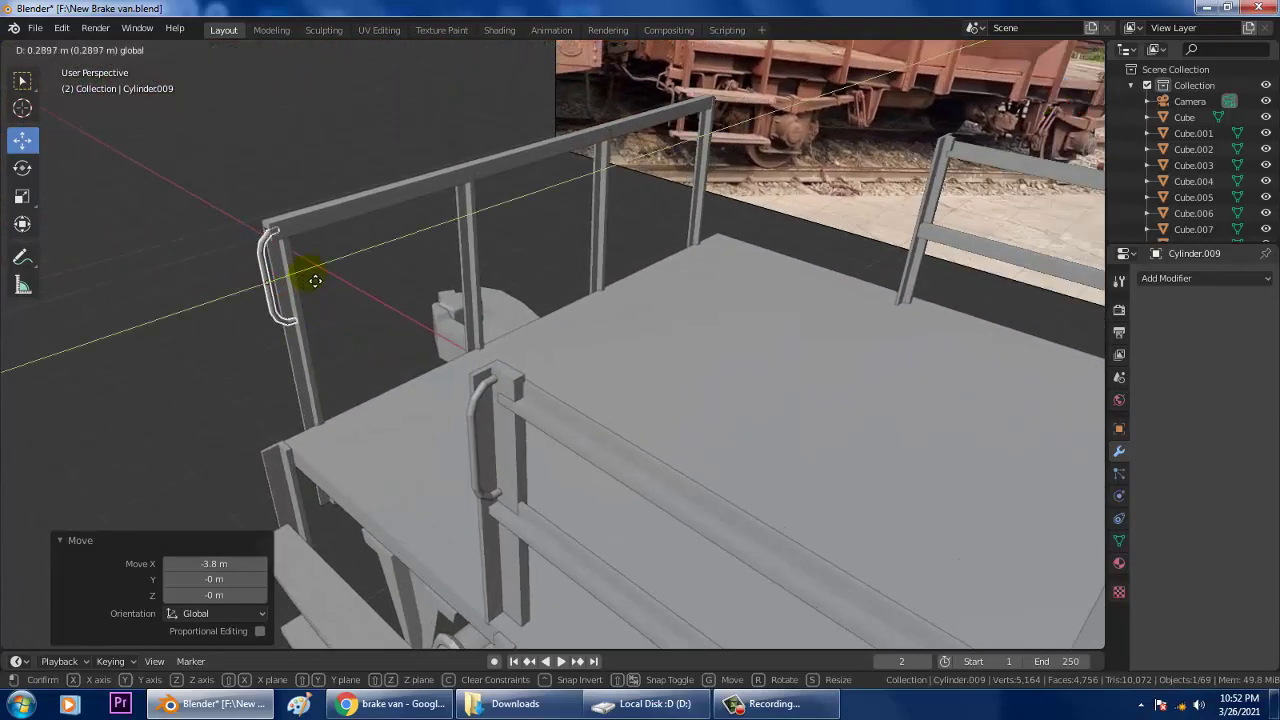
left_click(315, 281)
middle_click_drag(323, 293, 678, 425)
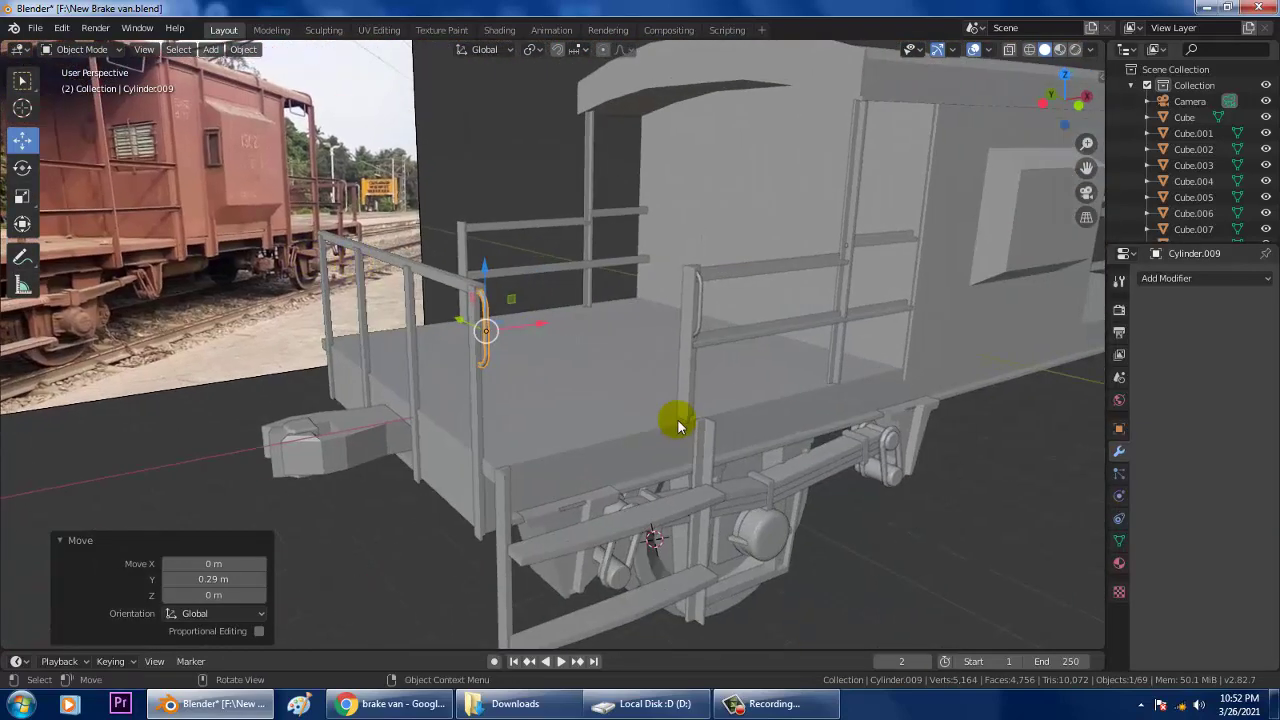
Step: Scale the side railing's handle by 1.767 and reposition it against its post
left_click(700, 306)
key("s")
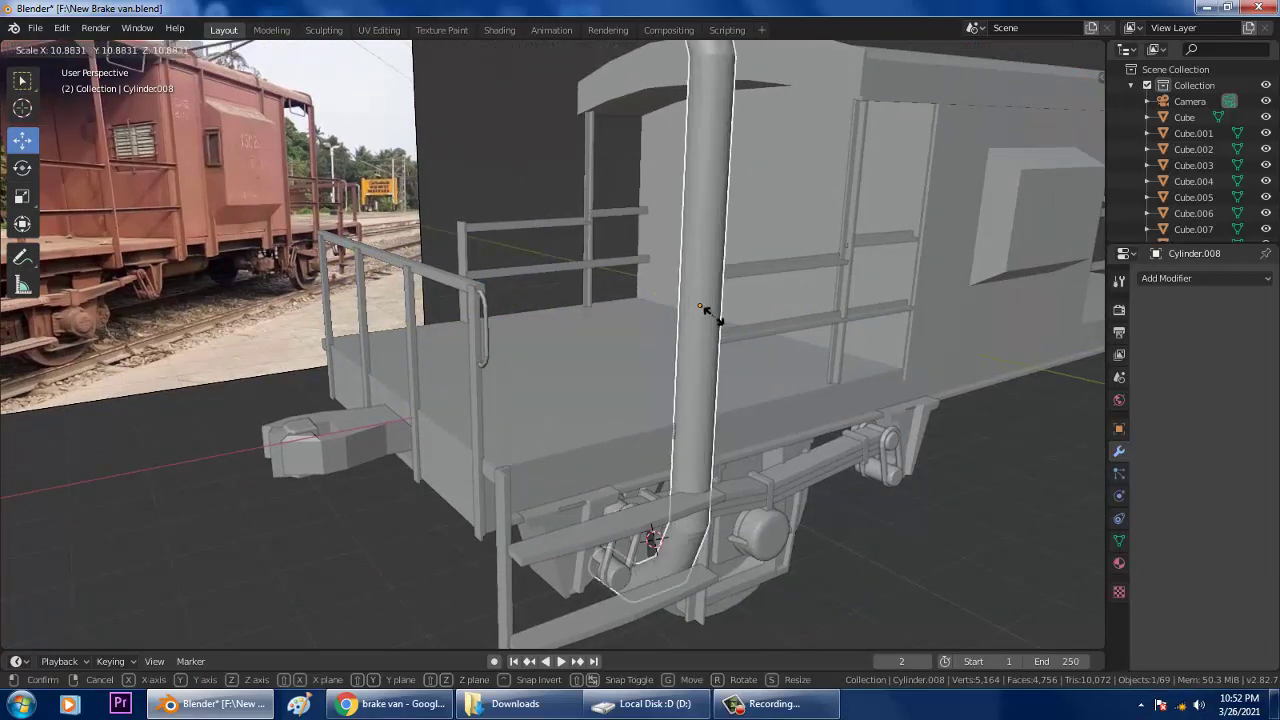
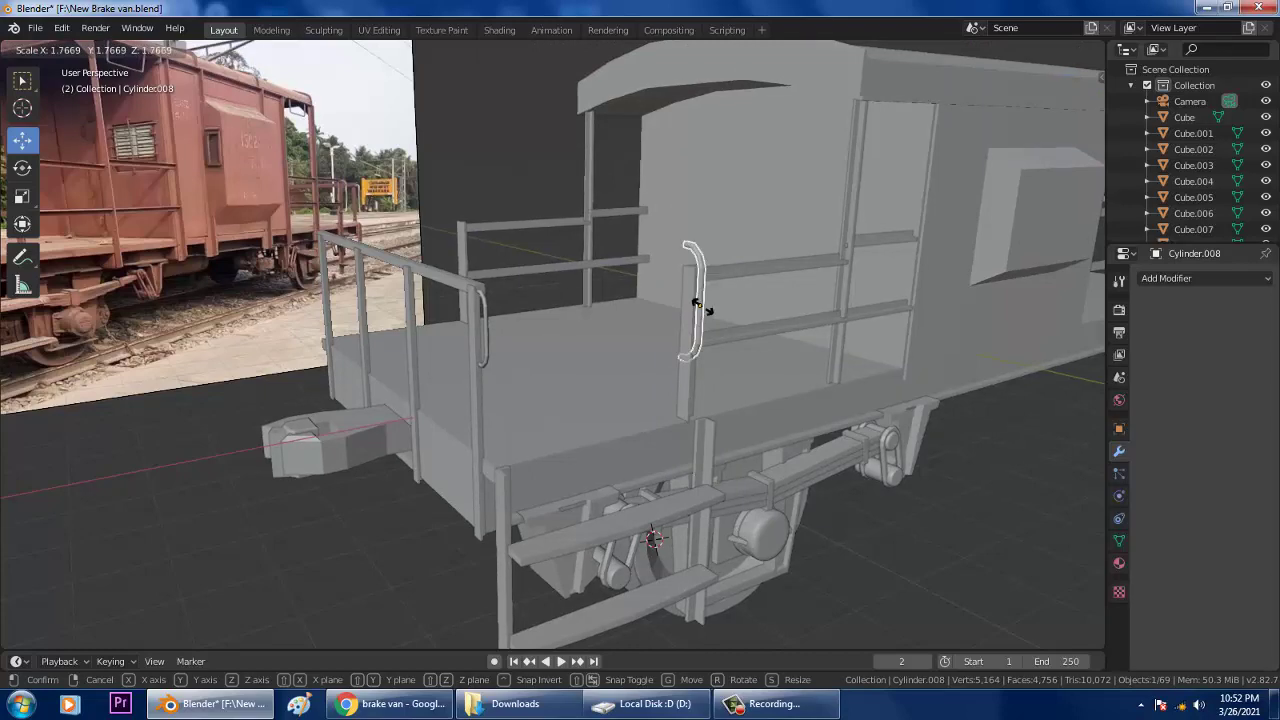
left_click(702, 307)
scroll(722, 314, "up", 2)
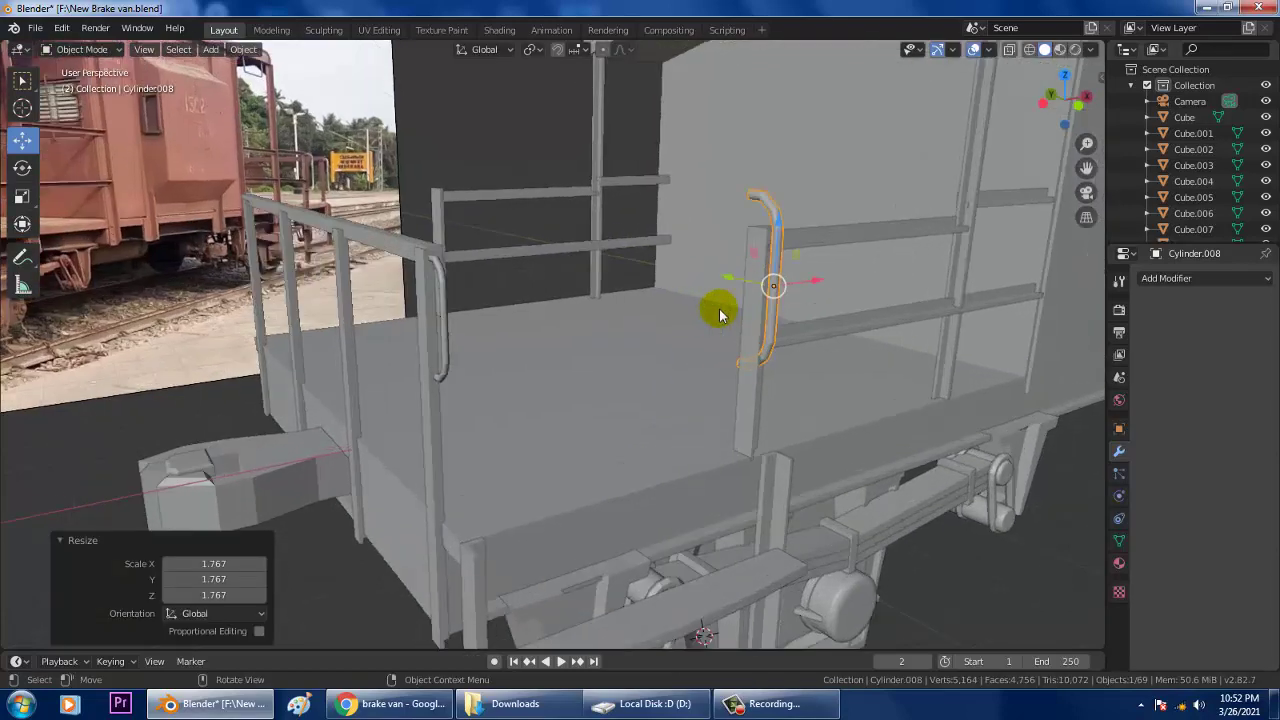
left_click_drag(777, 257, 736, 328)
middle_click_drag(822, 343, 451, 406)
left_click_drag(505, 422, 252, 286)
Step: Replace the small handle at the end railing with a duplicate of the enlarged handle, moved -3.86 m along X
left_click(282, 273)
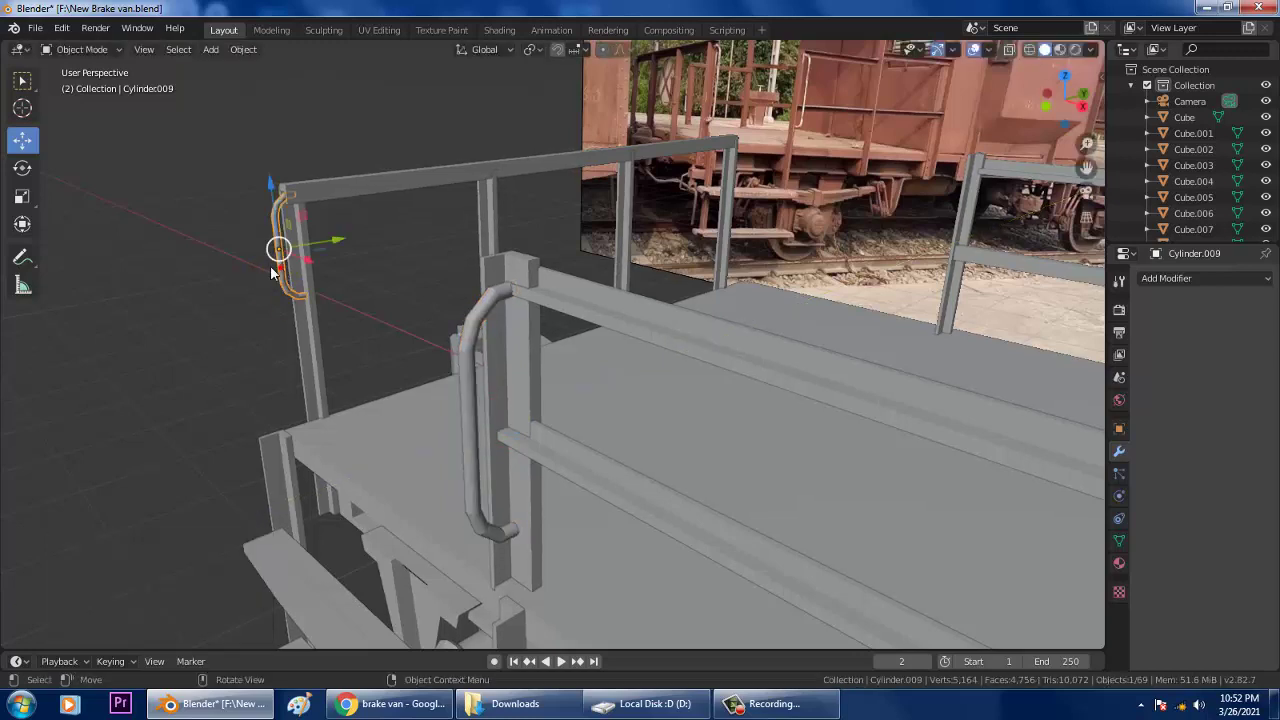
key("Delete")
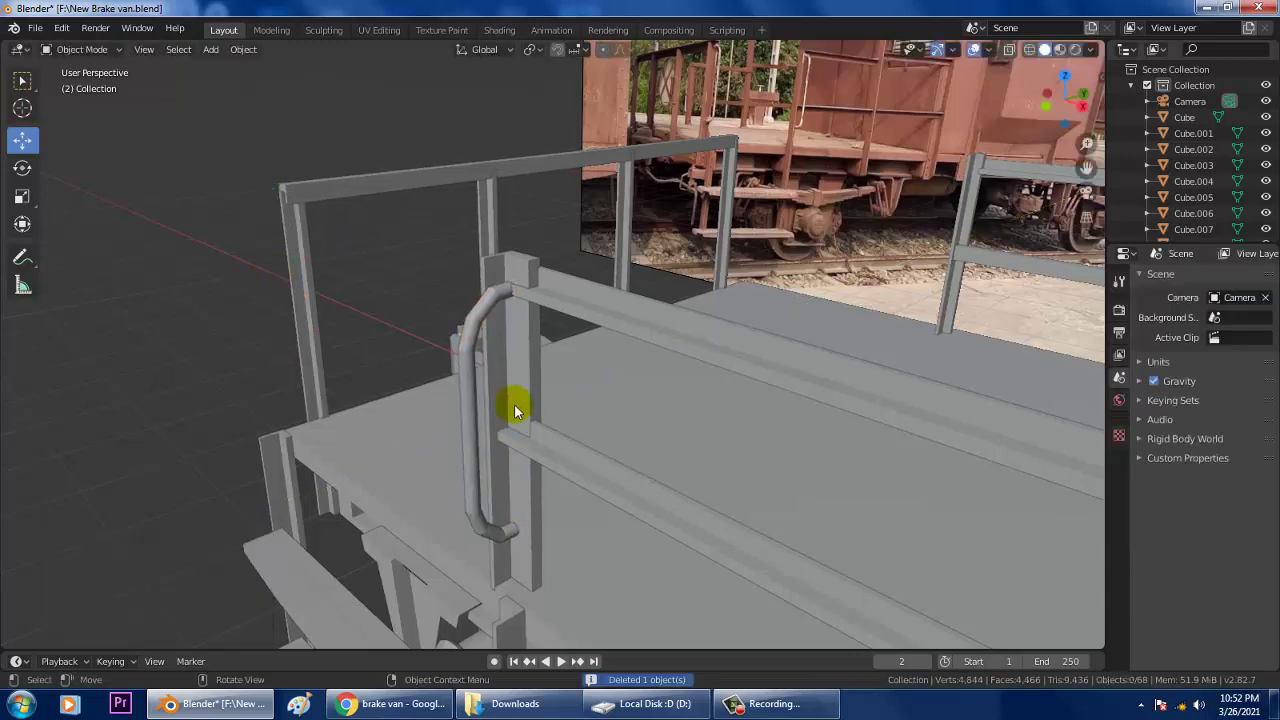
middle_click_drag(512, 392, 660, 378)
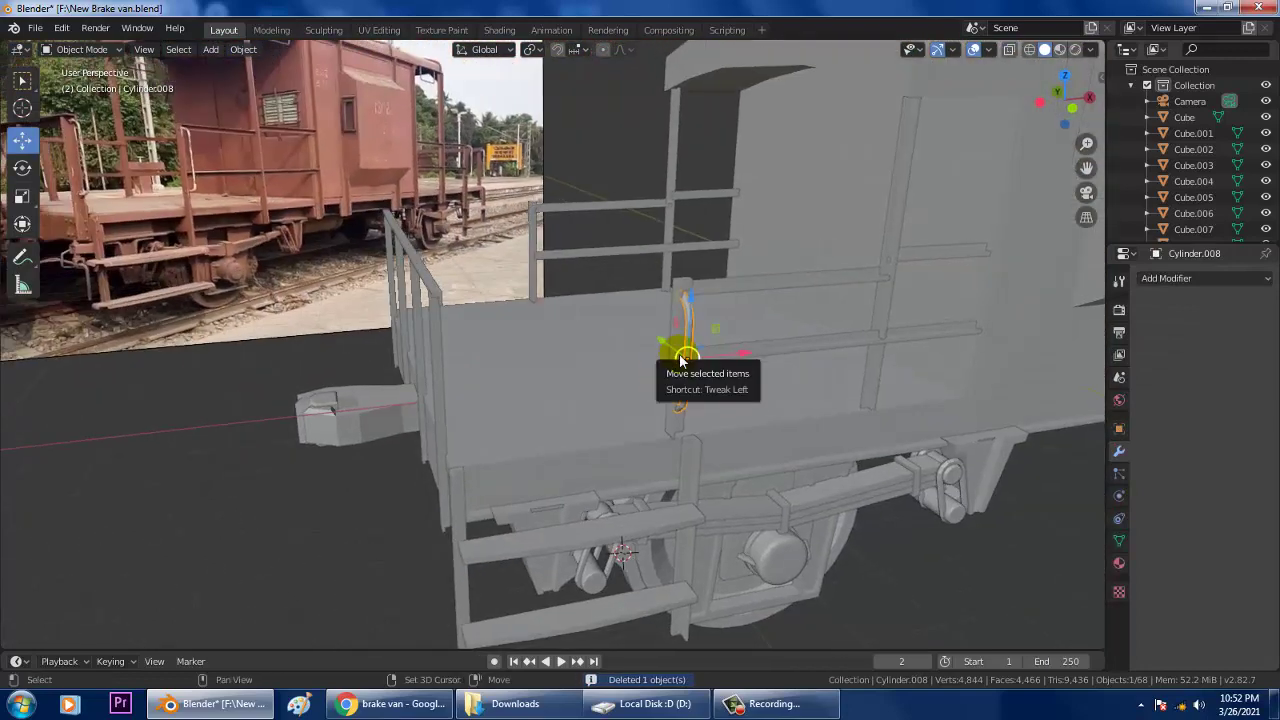
key("shift+d")
right_click(685, 359)
left_click_drag(740, 360, 486, 374)
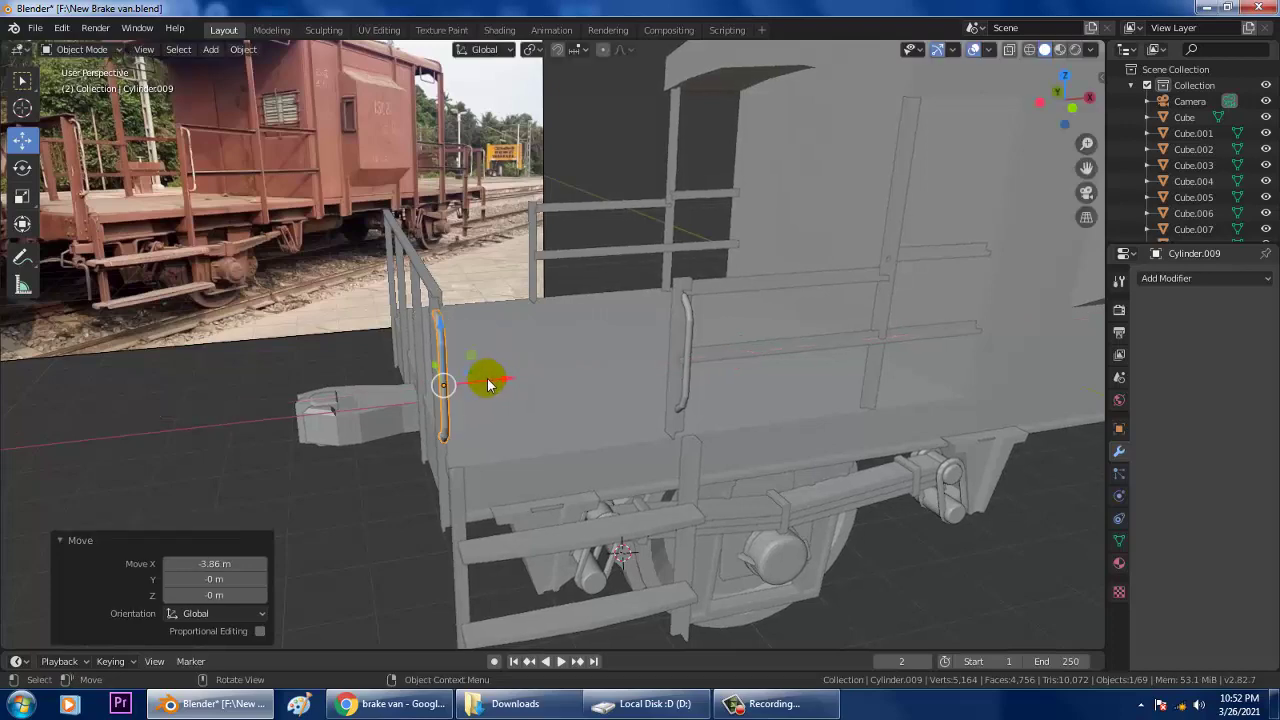
middle_click_drag(486, 374, 361, 323)
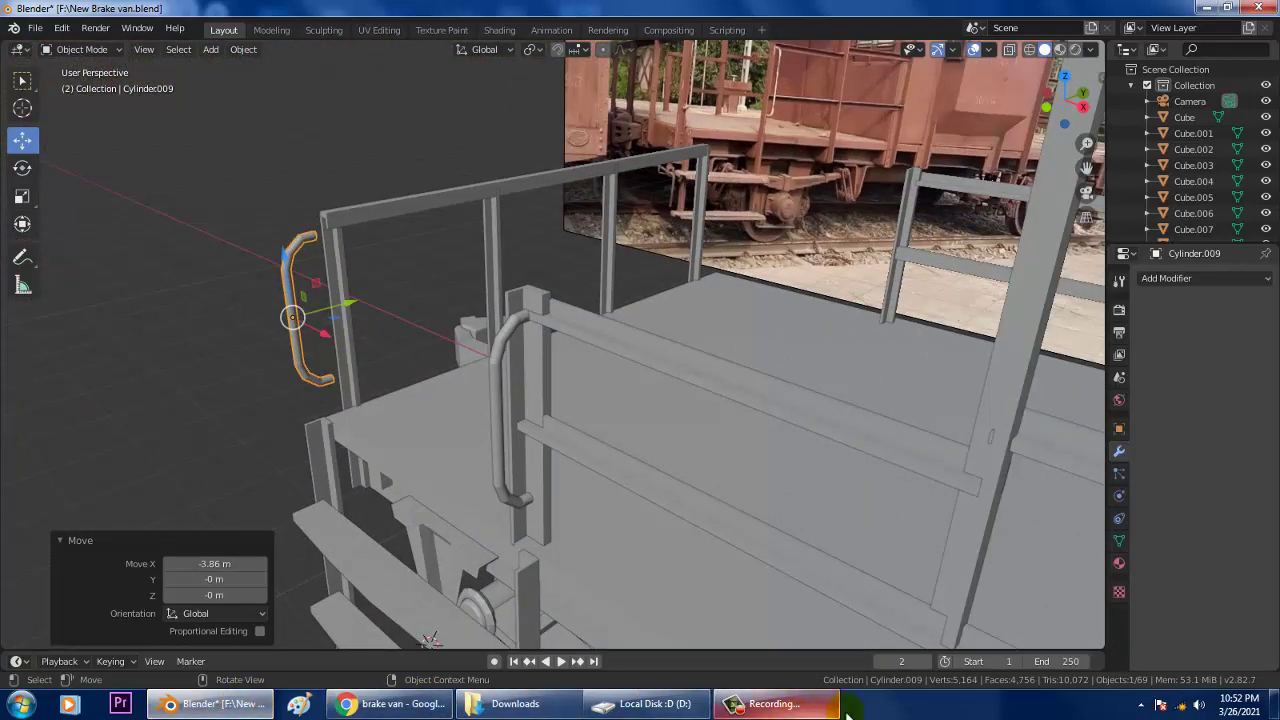
left_click(771, 703)
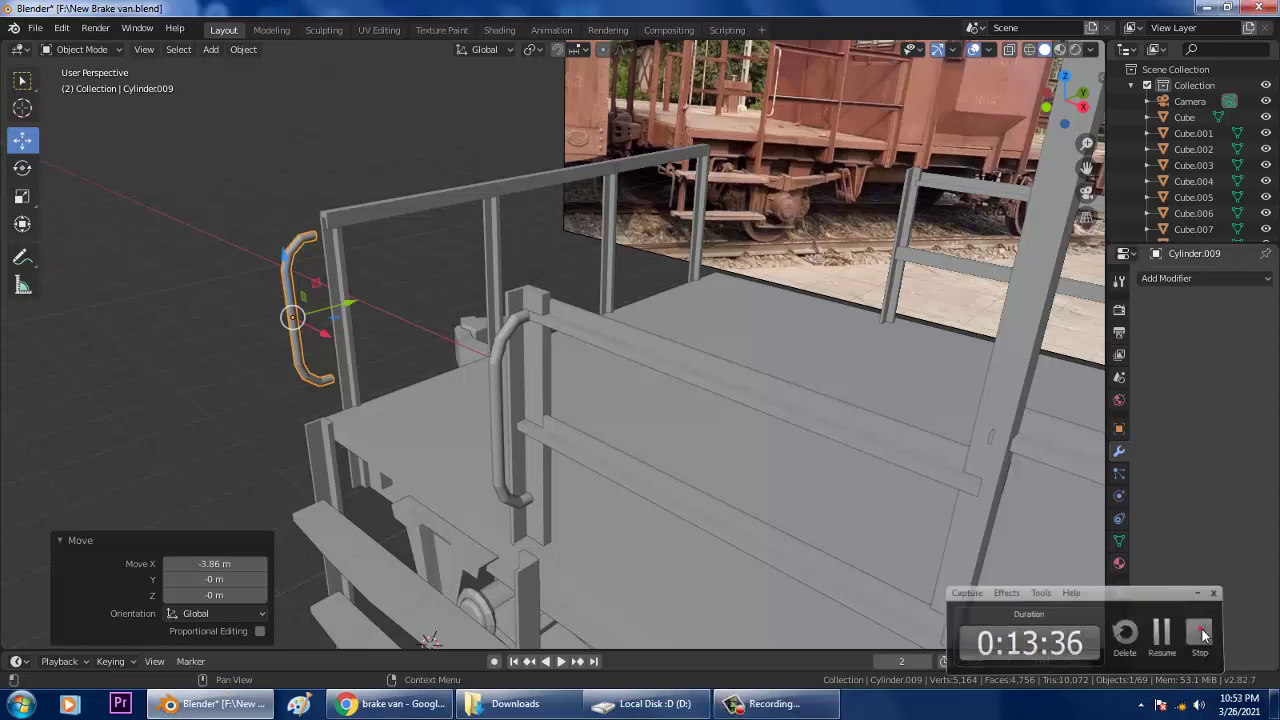
left_click(1205, 630)
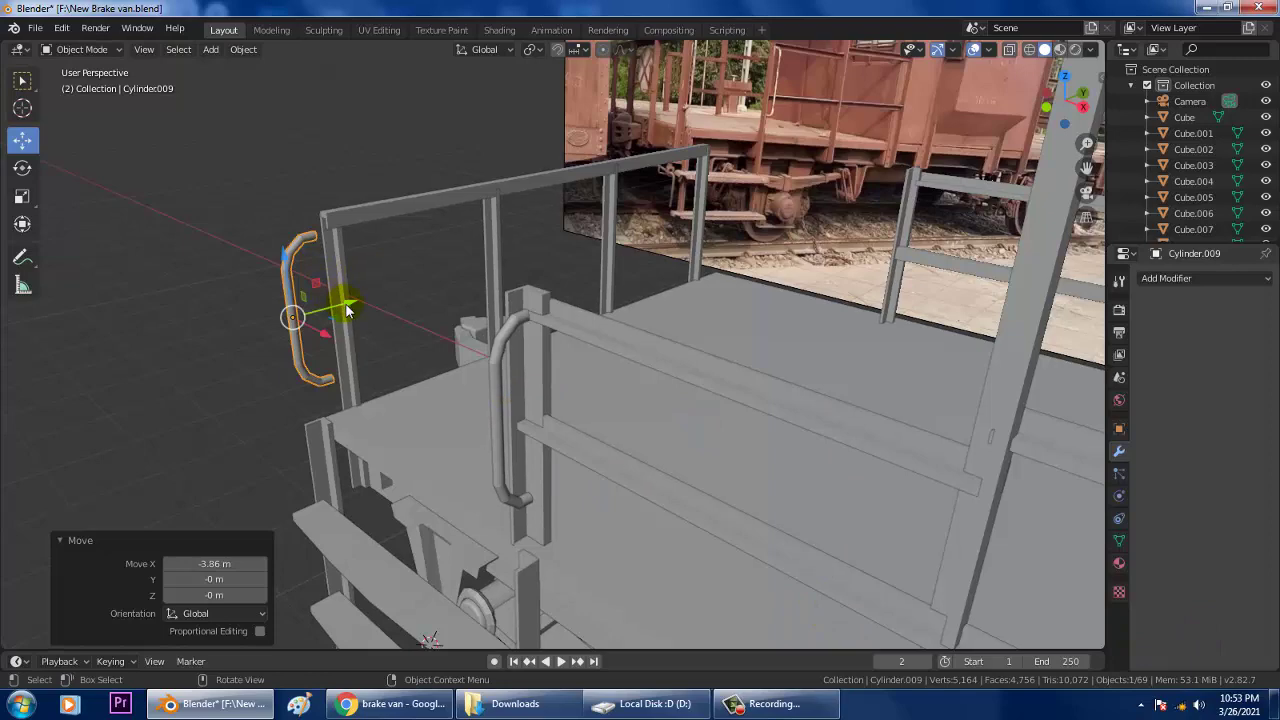
Step: Move the new handle 0.301 m along Y against the end railing's corner post, and add the side railing's handle to the selection
left_click_drag(347, 311, 384, 312)
key("KP_1")
middle_click_drag(535, 350, 593, 346)
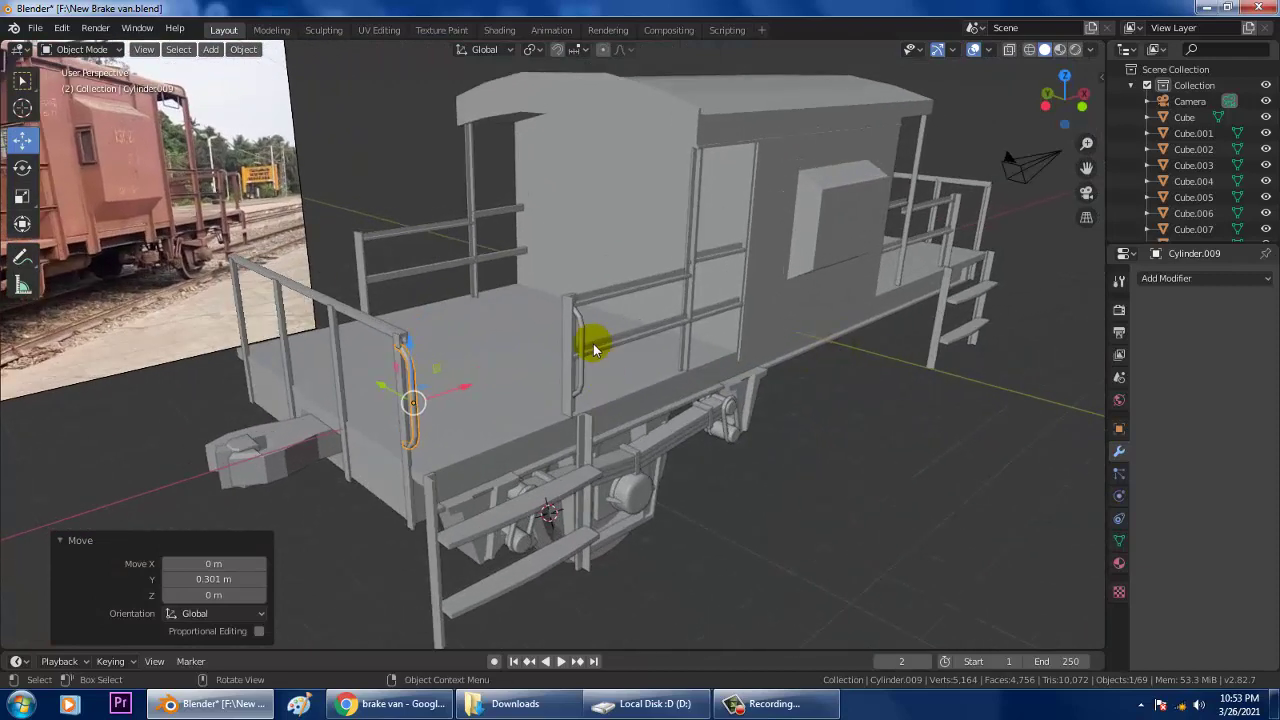
left_click(584, 343, "shift")
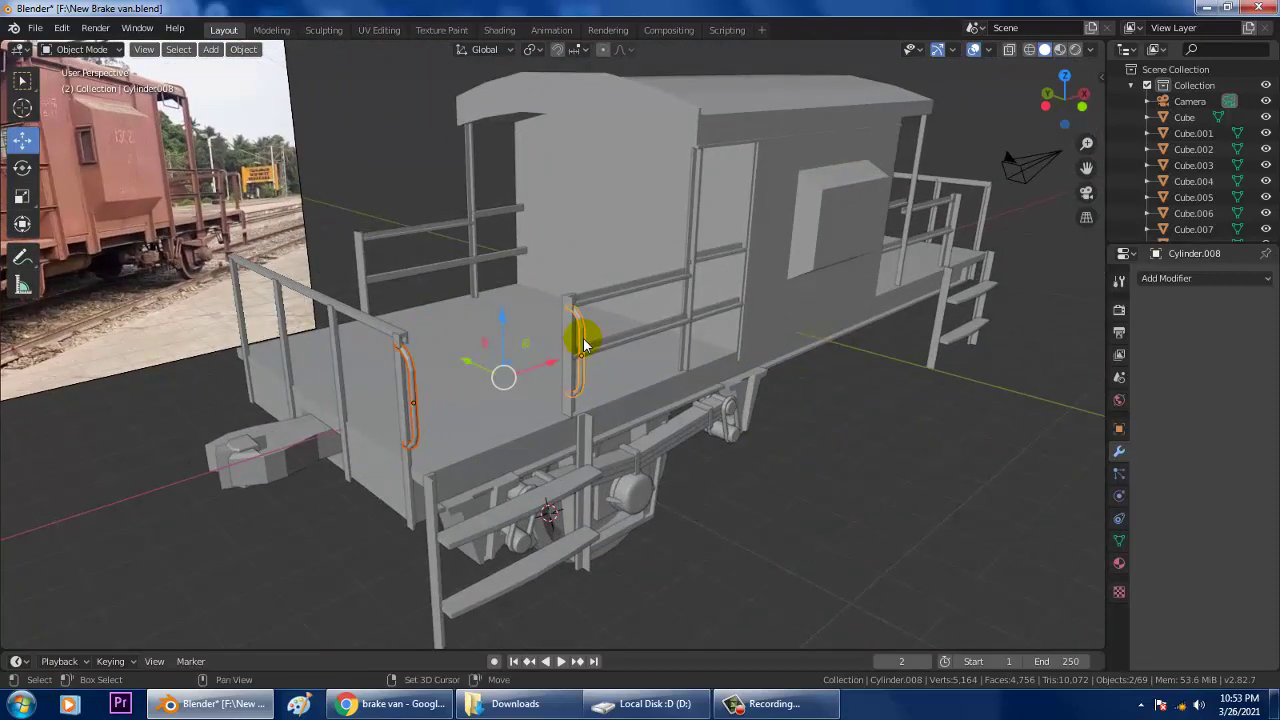
Step: Duplicate the two selected handrails and move the copies 23.5 m along X to the platform at the other end
key("shift+d")
right_click(584, 345)
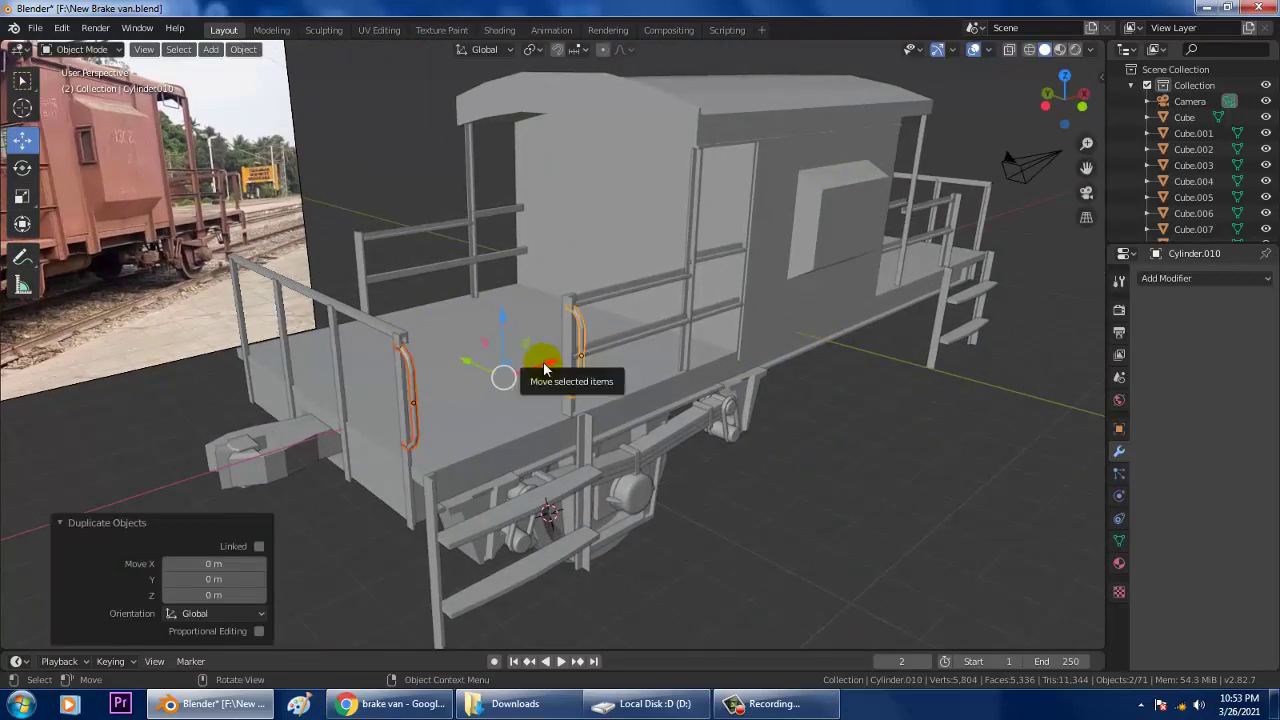
left_click_drag(503, 376, 1064, 307)
middle_click_drag(1060, 308, 374, 331)
scroll(737, 250, "up", 2)
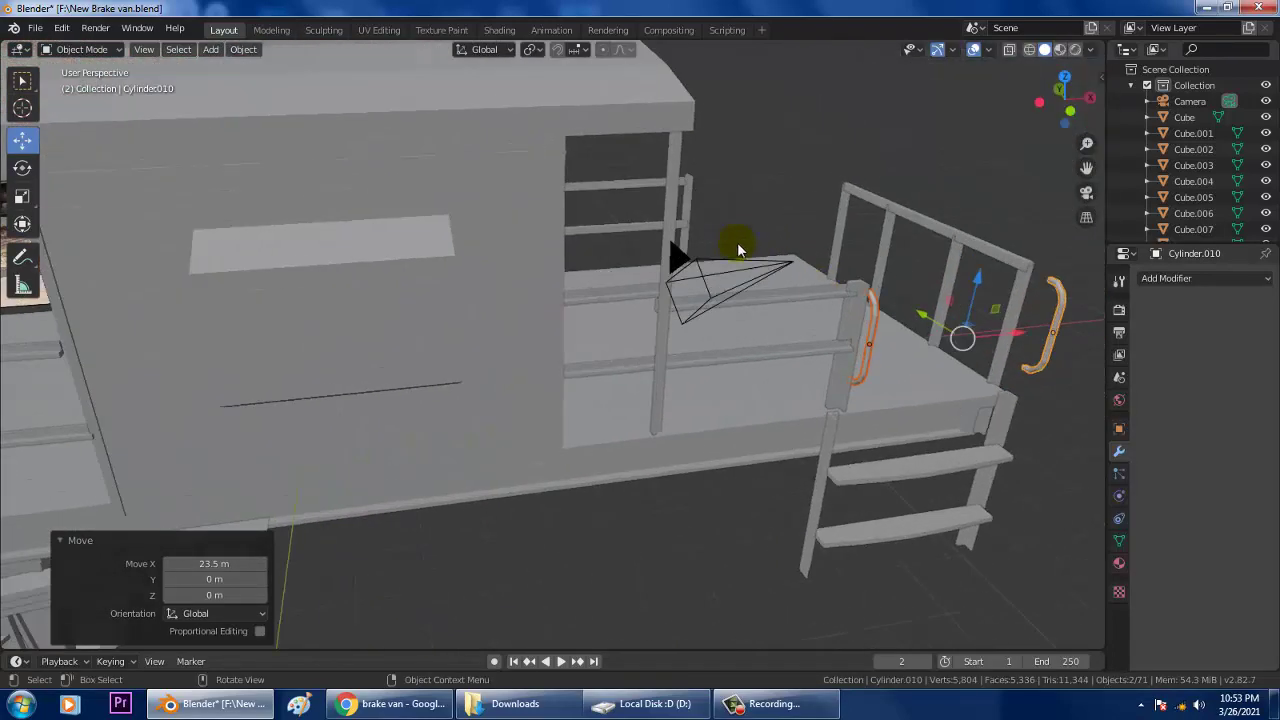
Step: Fit the copied side railing handle against its post, finishing with moves of -0.249 m along X and -0.262 m along Y
left_click(871, 312)
left_click_drag(903, 343, 893, 347)
middle_click_drag(893, 347, 828, 412)
left_click_drag(826, 418, 820, 417)
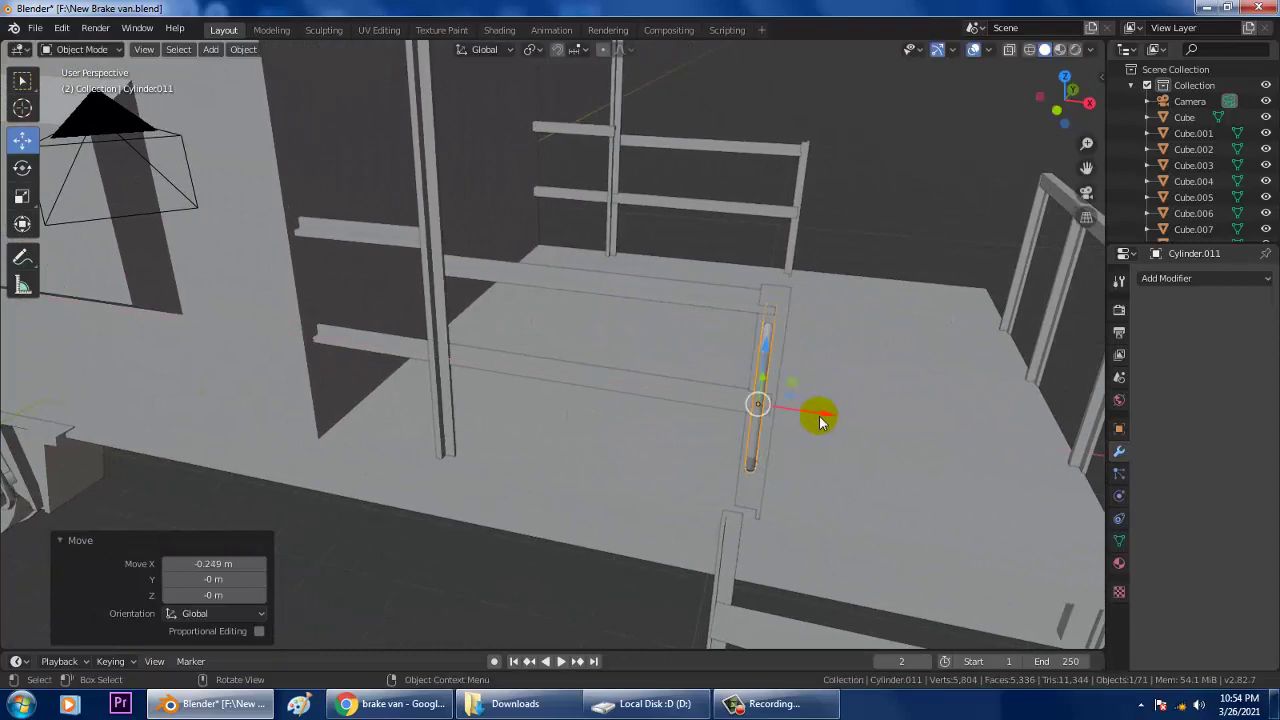
middle_click_drag(820, 417, 762, 474)
left_click_drag(762, 474, 737, 457)
middle_click_drag(737, 457, 914, 380)
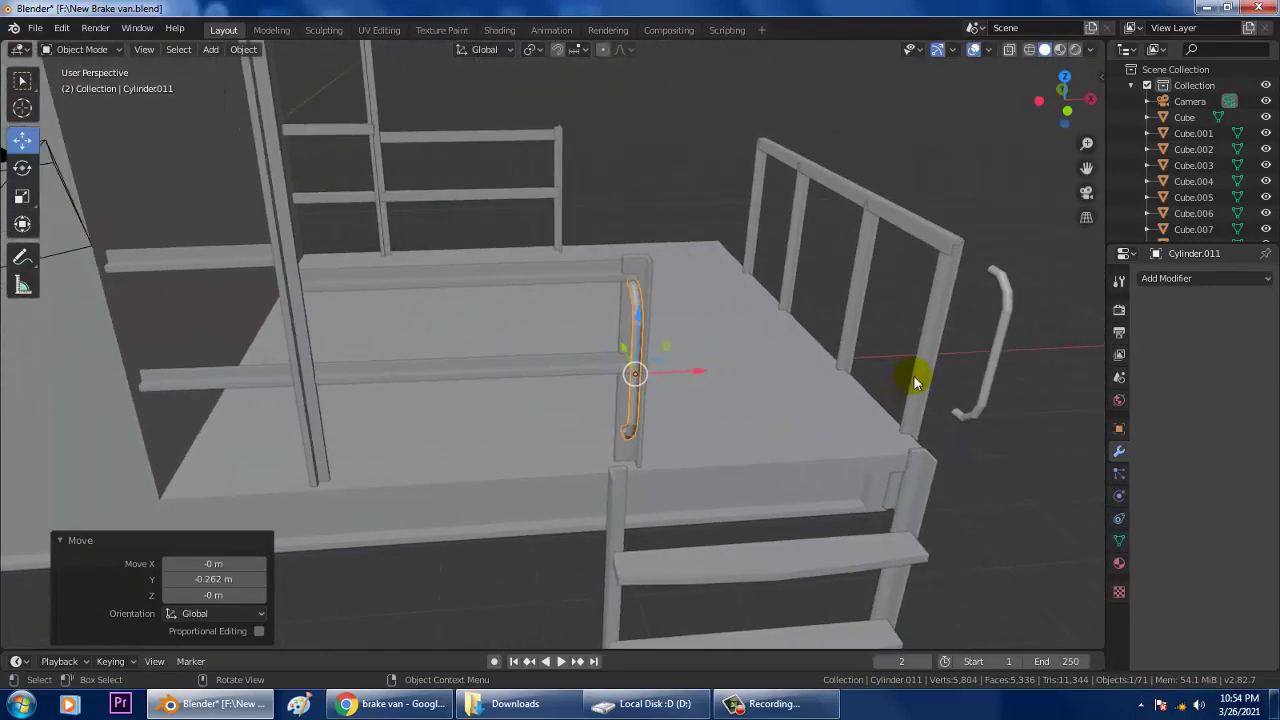
Step: Fit the other copied handle to the end railing's corner post, moving it -0.546 m along X and 0.445 m, then -0.0966 m along Y
left_click(1001, 346)
left_click_drag(1034, 351, 995, 360)
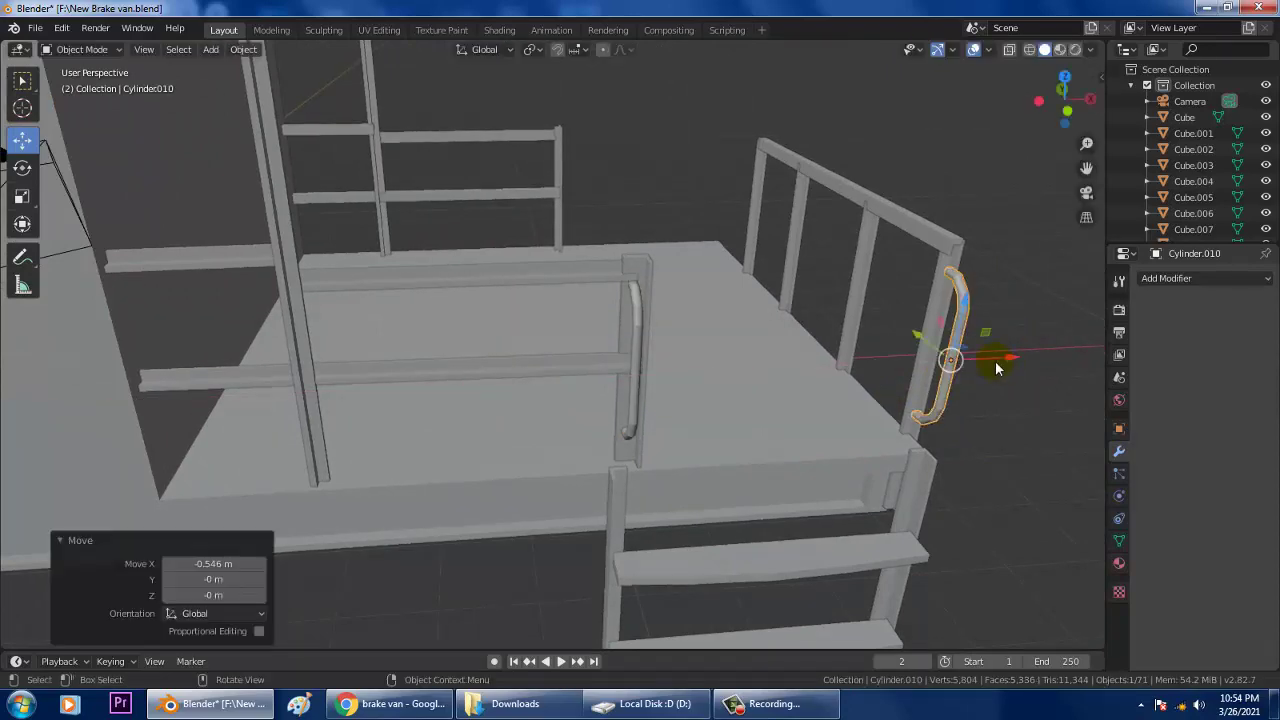
middle_click_drag(995, 360, 842, 386)
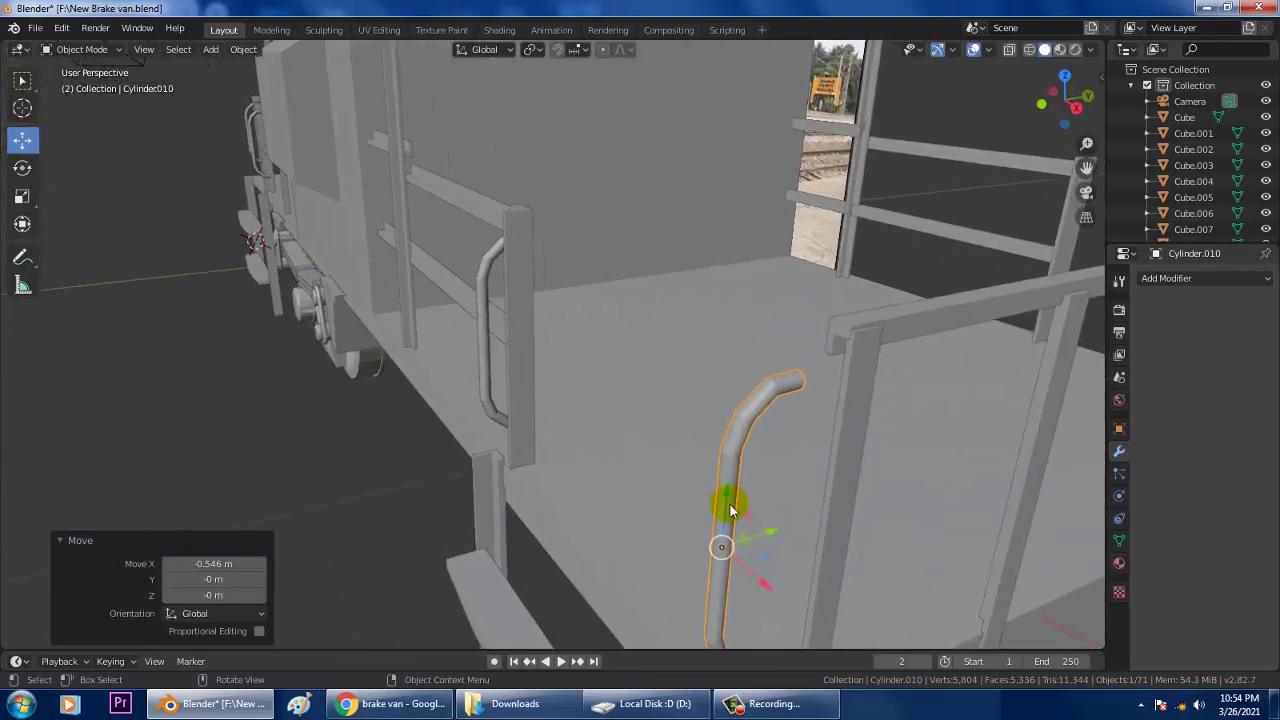
left_click_drag(755, 540, 833, 522)
middle_click_drag(833, 522, 742, 338)
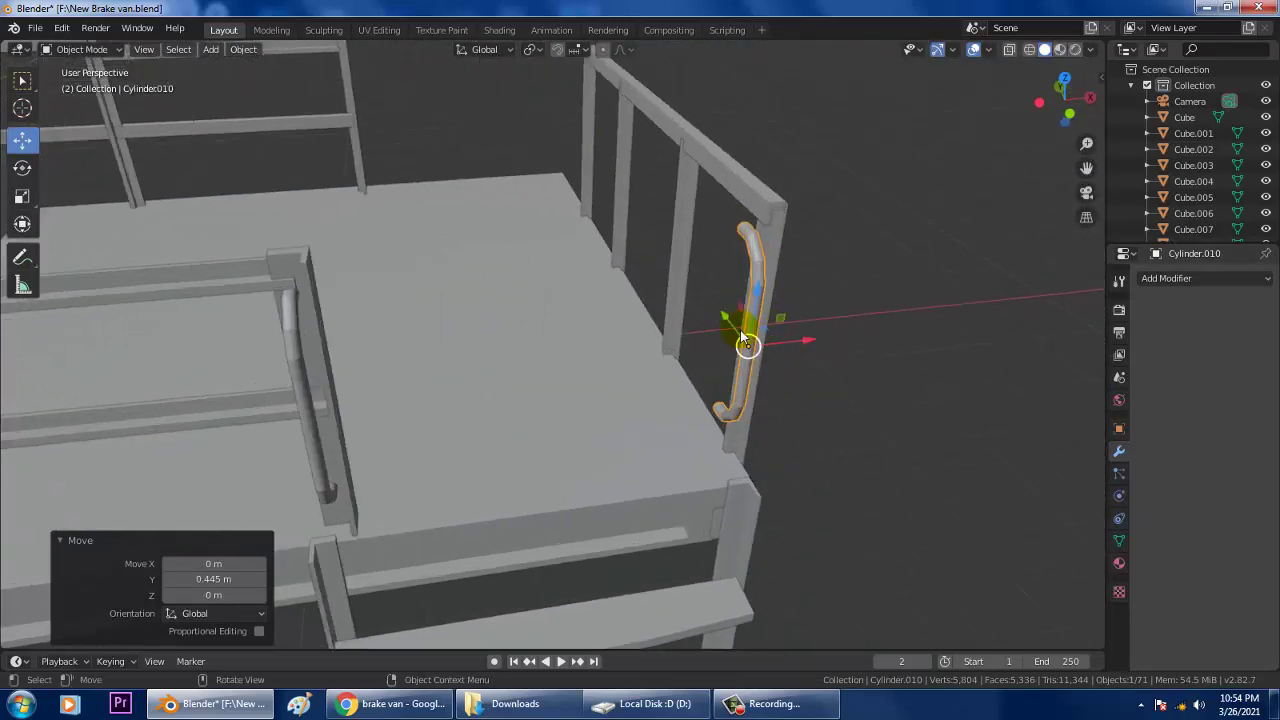
left_click_drag(781, 343, 809, 343)
middle_click_drag(809, 343, 677, 337)
left_click_drag(726, 425, 709, 429)
Step: Compare the whole van with the reference photo, then select the van body and open it in Edit Mode
scroll(650, 420, "down", 4)
middle_click_drag(612, 412, 506, 423)
scroll(510, 425, "up", 4)
scroll(513, 457, "down", 4)
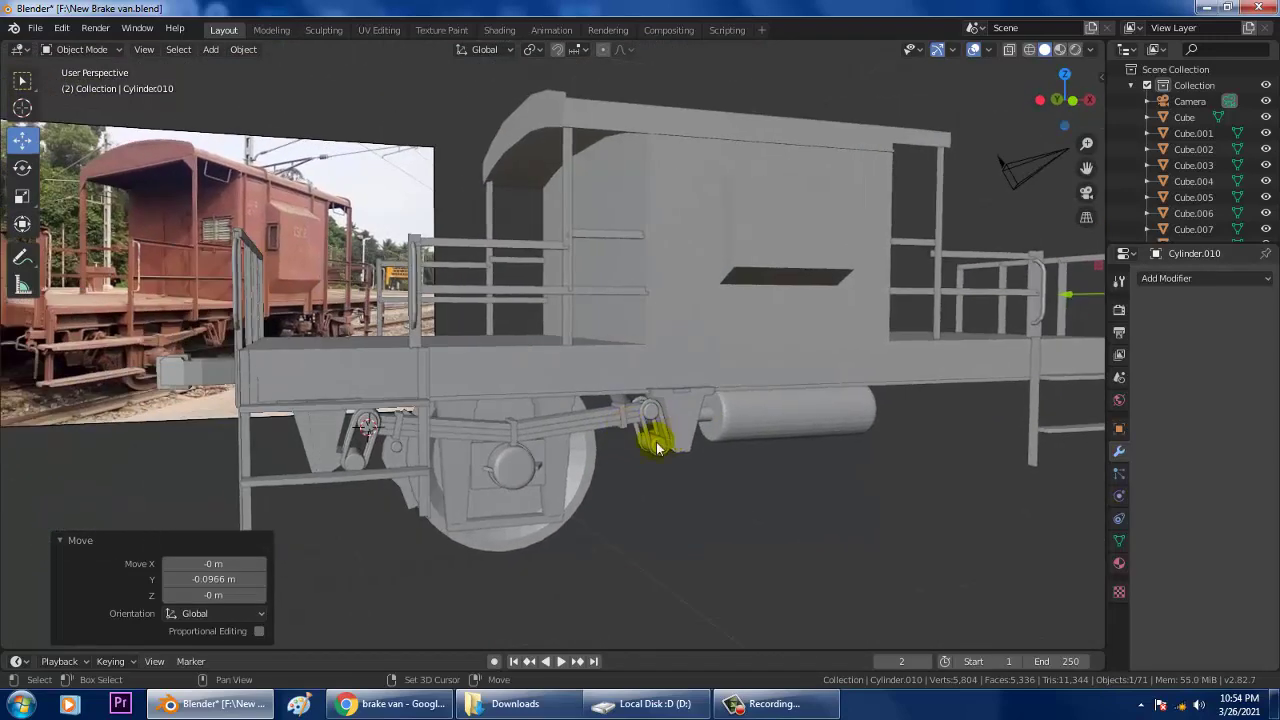
middle_click_drag(652, 434, 740, 480)
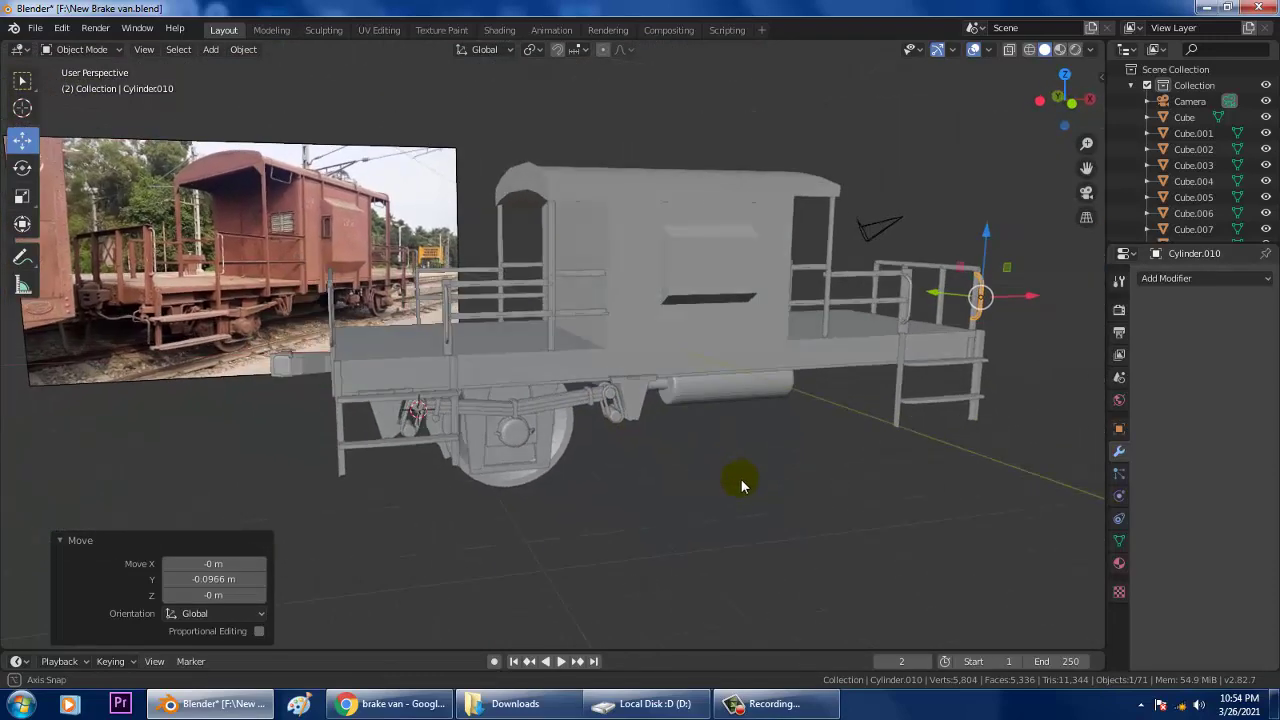
middle_click_drag(863, 420, 740, 430)
left_click(557, 418)
scroll(570, 422, "up", 2)
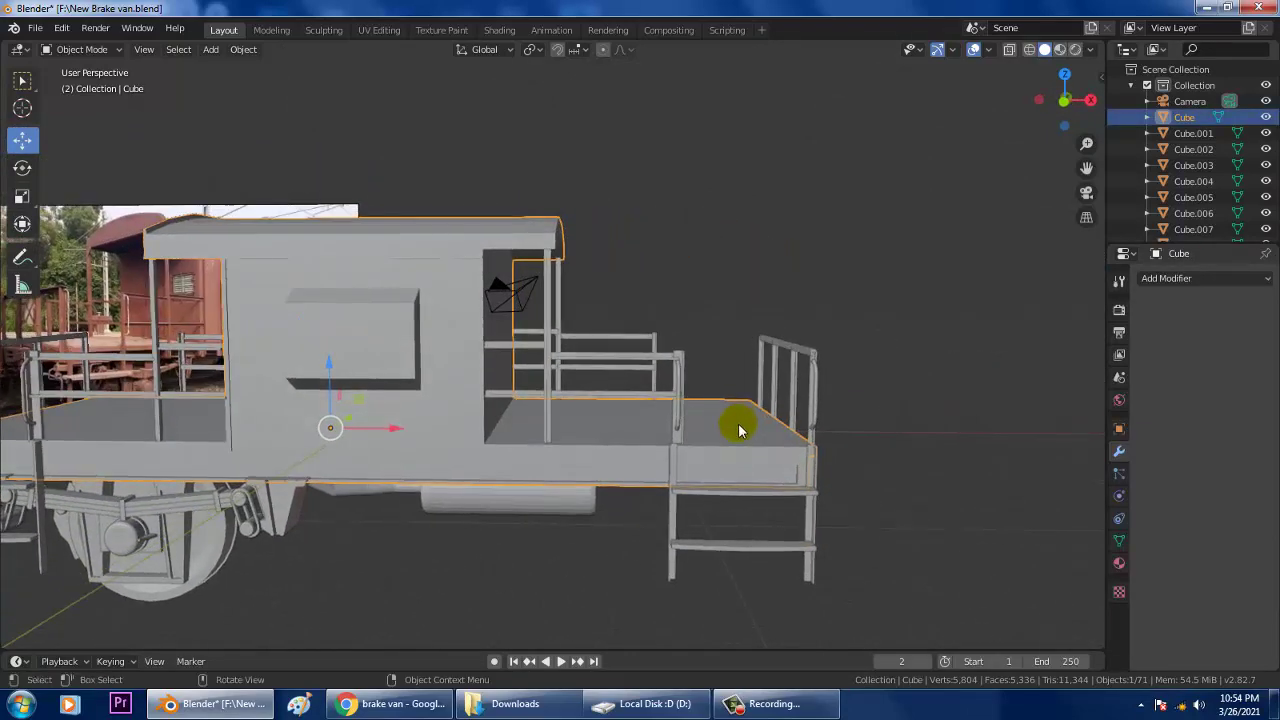
scroll(740, 430, "down", 1)
scroll(738, 428, "down", 2)
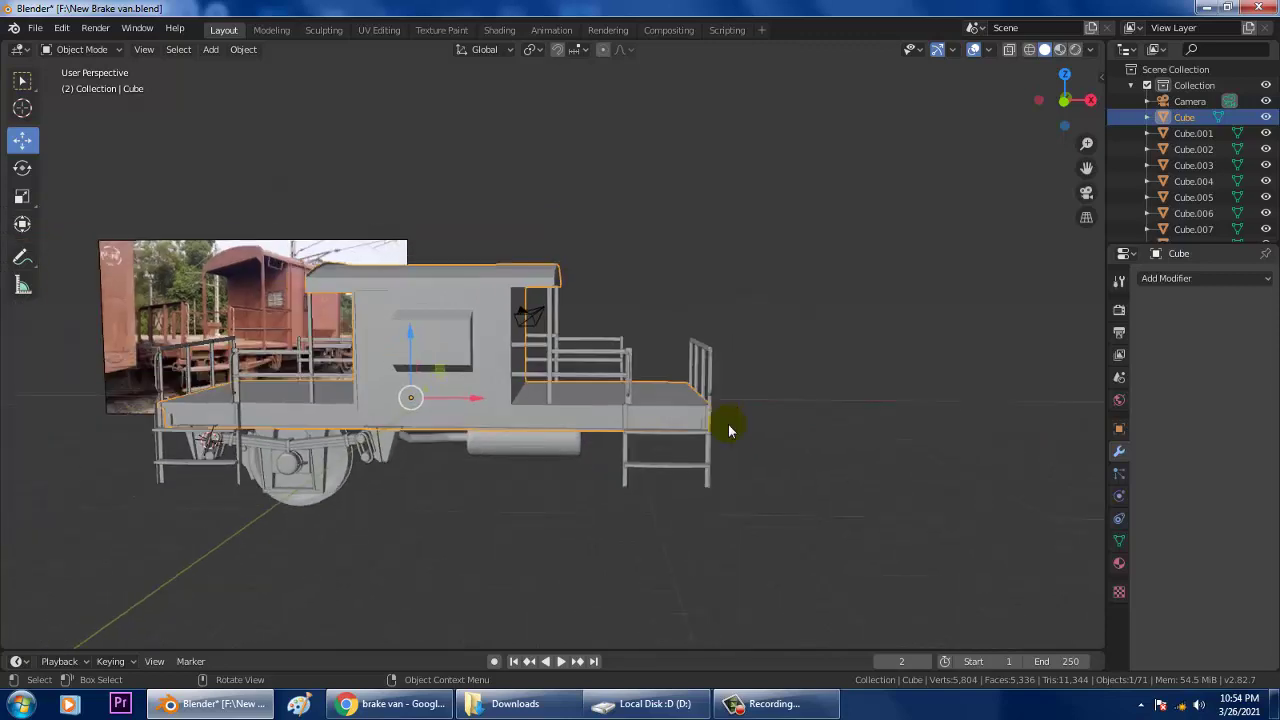
middle_click_drag(670, 418, 128, 97)
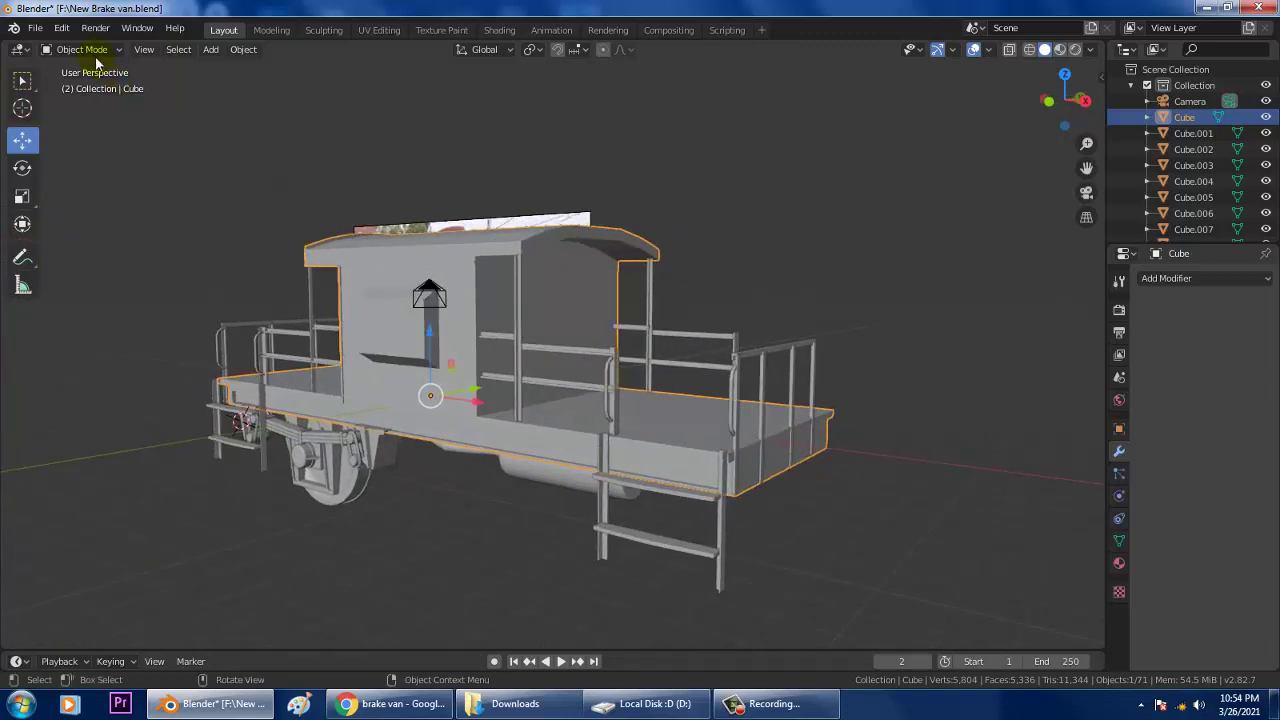
left_click(92, 50)
left_click(108, 84)
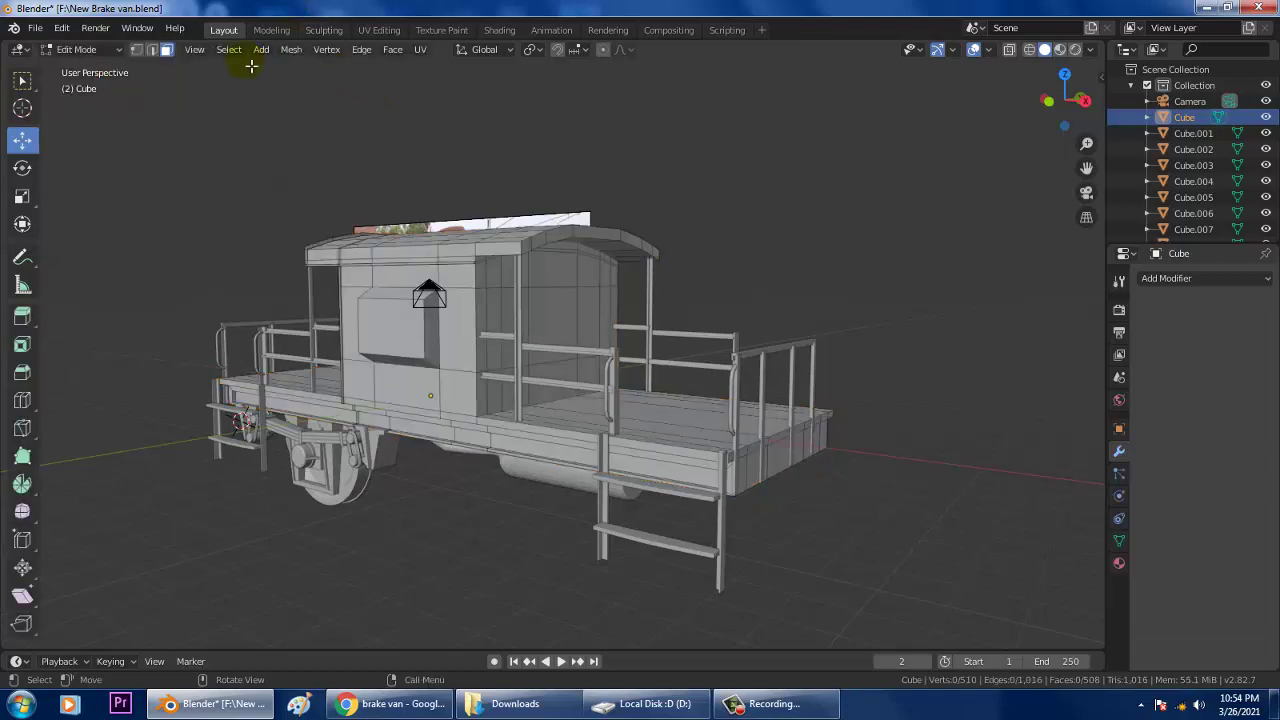
Step: Box-select the van body's vertices at the outer end of the platform, including the far corner
middle_click_drag(851, 412, 52, 89)
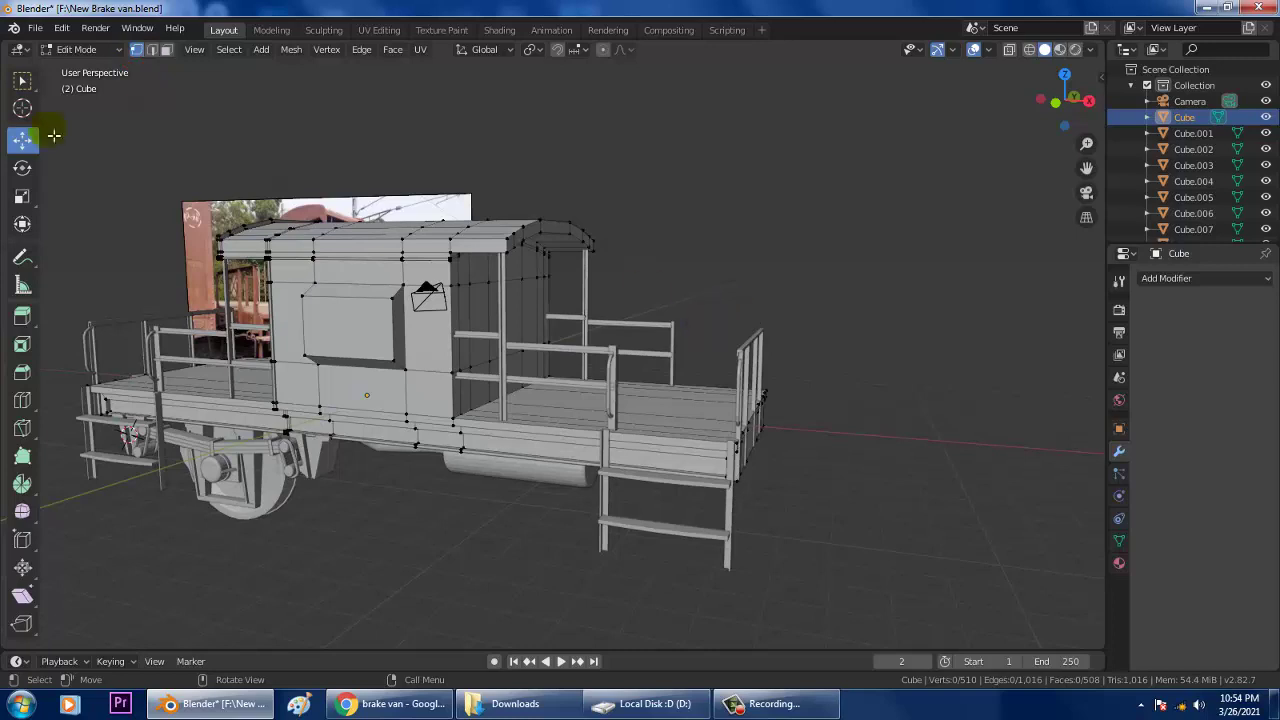
left_click(21, 80)
middle_click_drag(766, 377, 791, 374)
left_click_drag(658, 302, 840, 543)
middle_click_drag(766, 456, 683, 443)
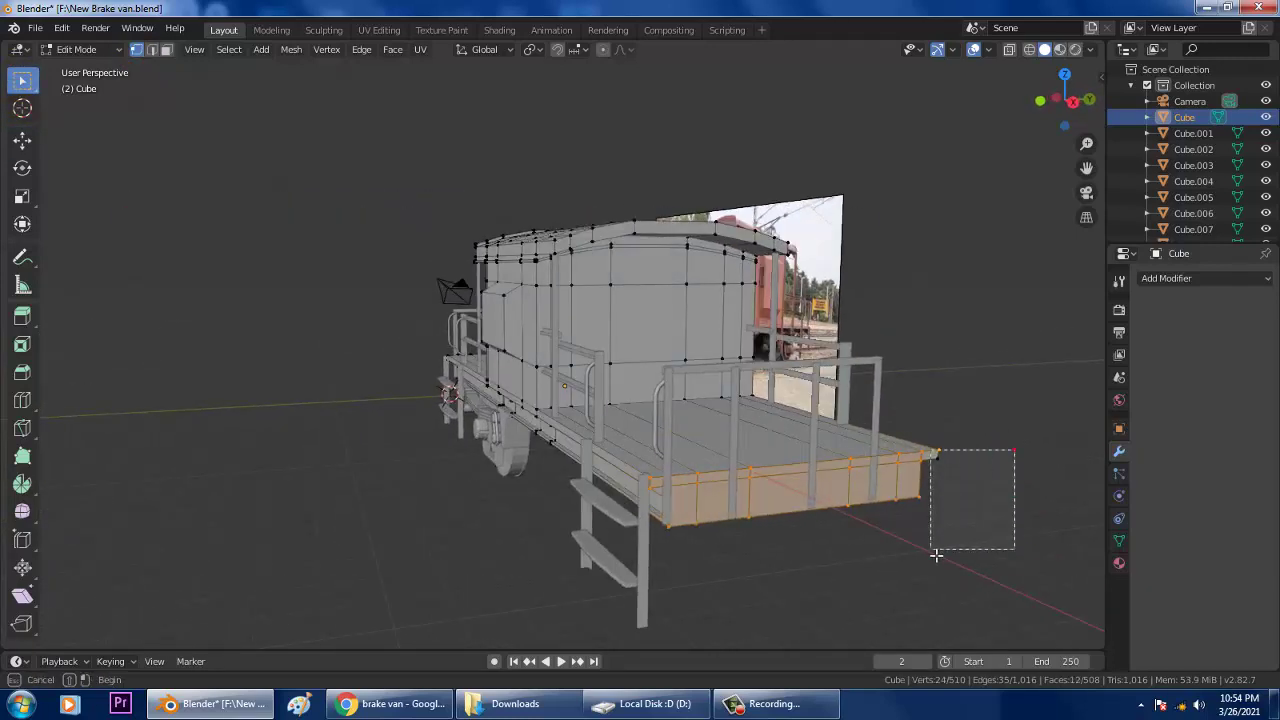
middle_click_drag(1000, 455, 920, 409)
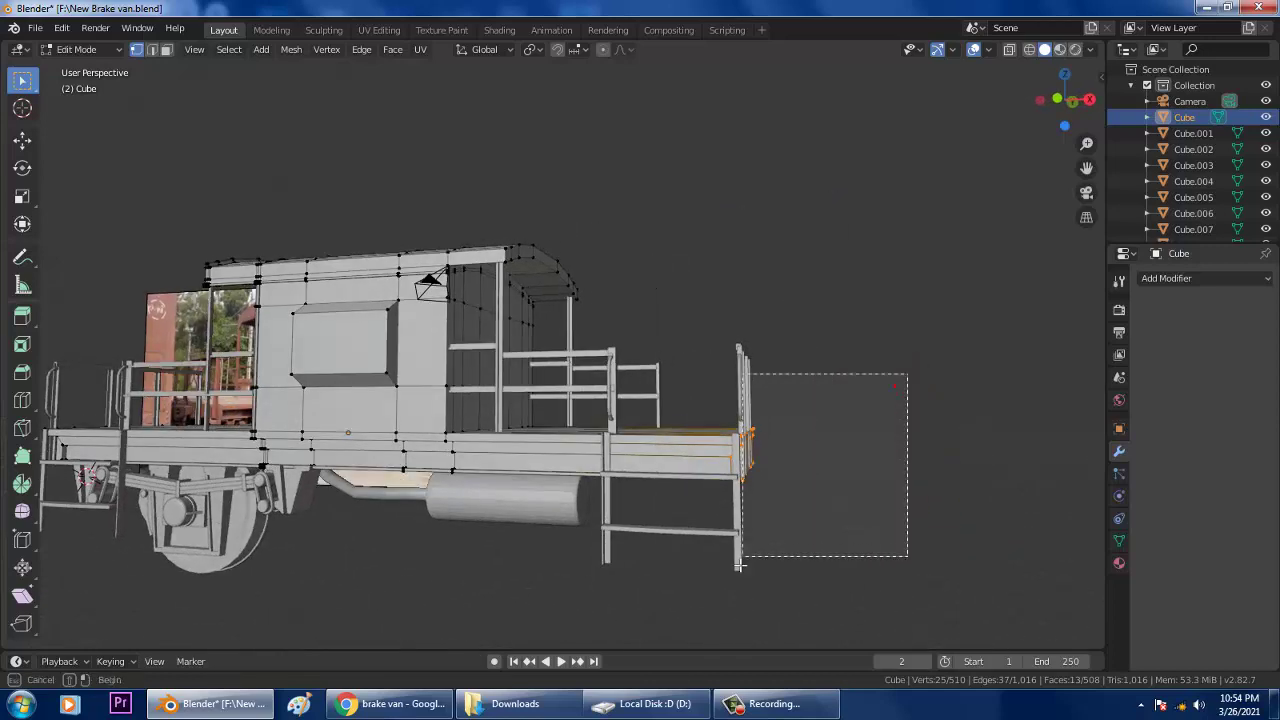
middle_click_drag(722, 441, 699, 452)
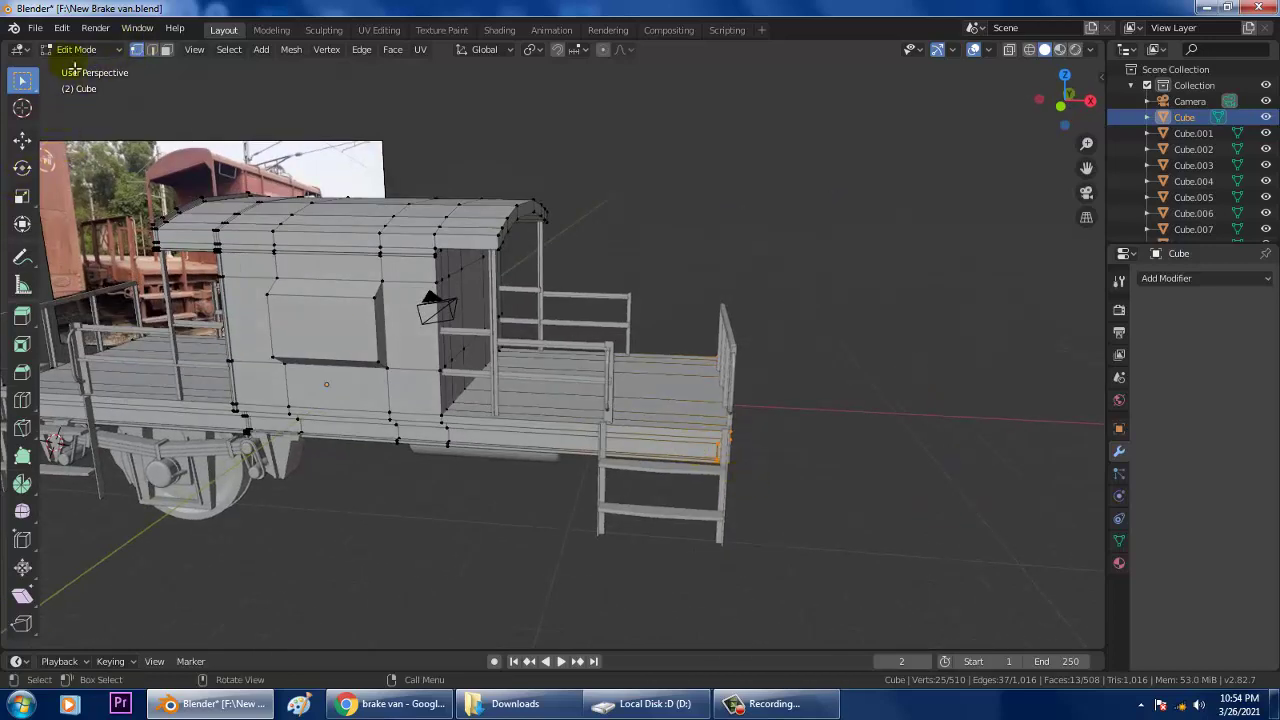
Step: Try to extend the platform end 2.39 m along X
left_click(22, 140)
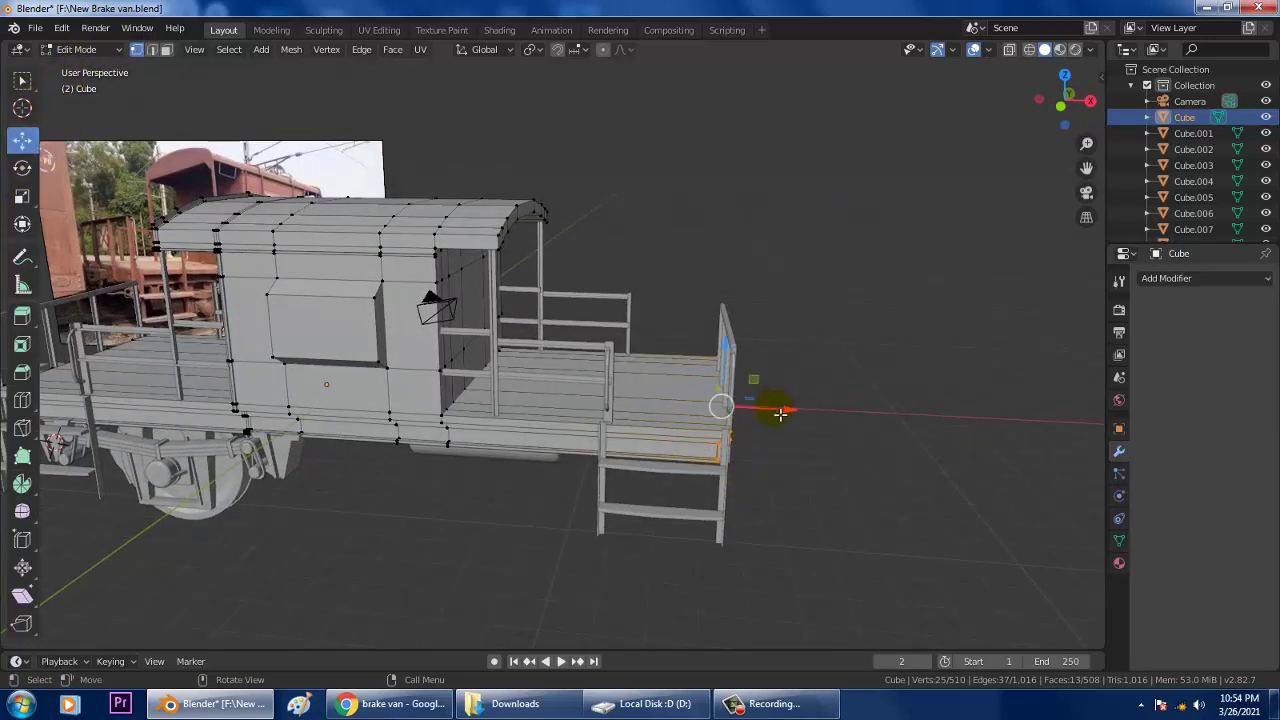
left_click_drag(780, 413, 853, 413)
middle_click_drag(822, 410, 546, 357)
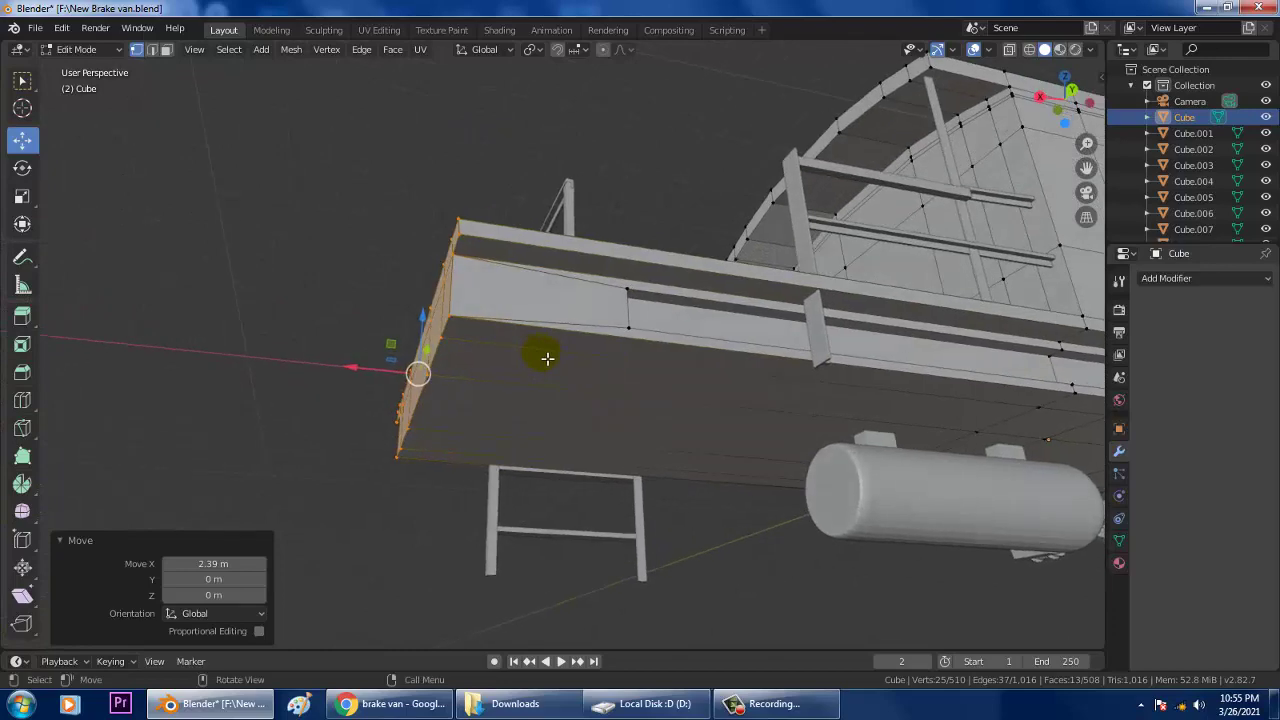
key("ctrl+z")
Step: Add the missed underframe vertices to the platform-end selection and try to extend it 3.79 m along X
middle_click_drag(731, 389, 711, 420)
left_click_drag(363, 294, 574, 563, "shift")
left_click_drag(463, 434, 306, 434)
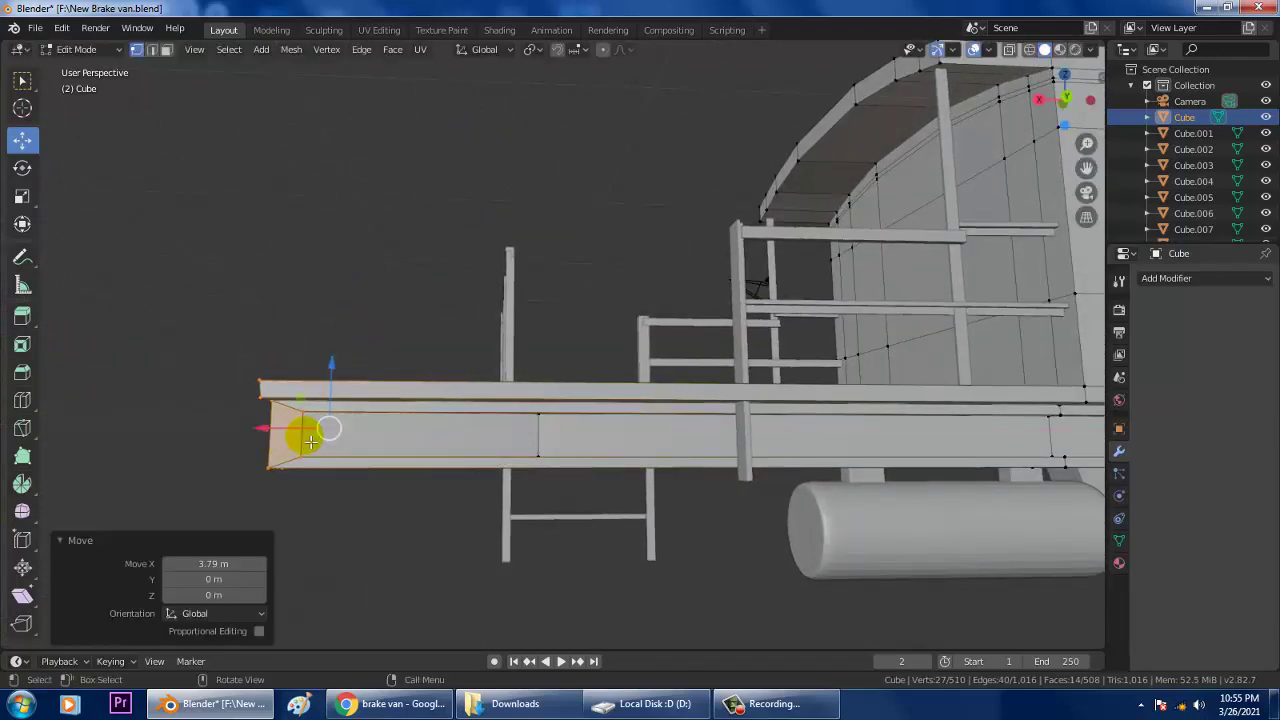
key("ctrl+z")
Step: Add the remaining underframe corner vertices to the selection and extend the platform end 3.22 m along X
middle_click_drag(480, 476, 453, 478)
left_click_drag(204, 348, 362, 558, "shift")
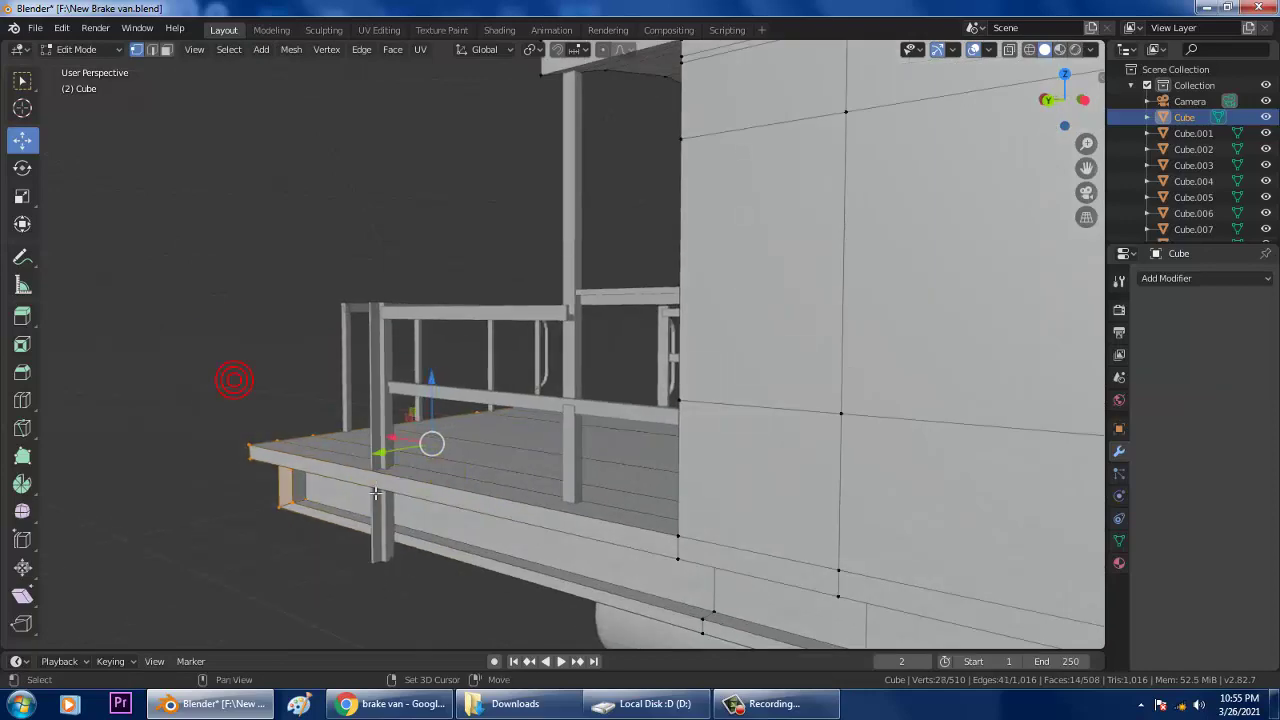
scroll(240, 386, "down", 3)
middle_click_drag(280, 480, 614, 387)
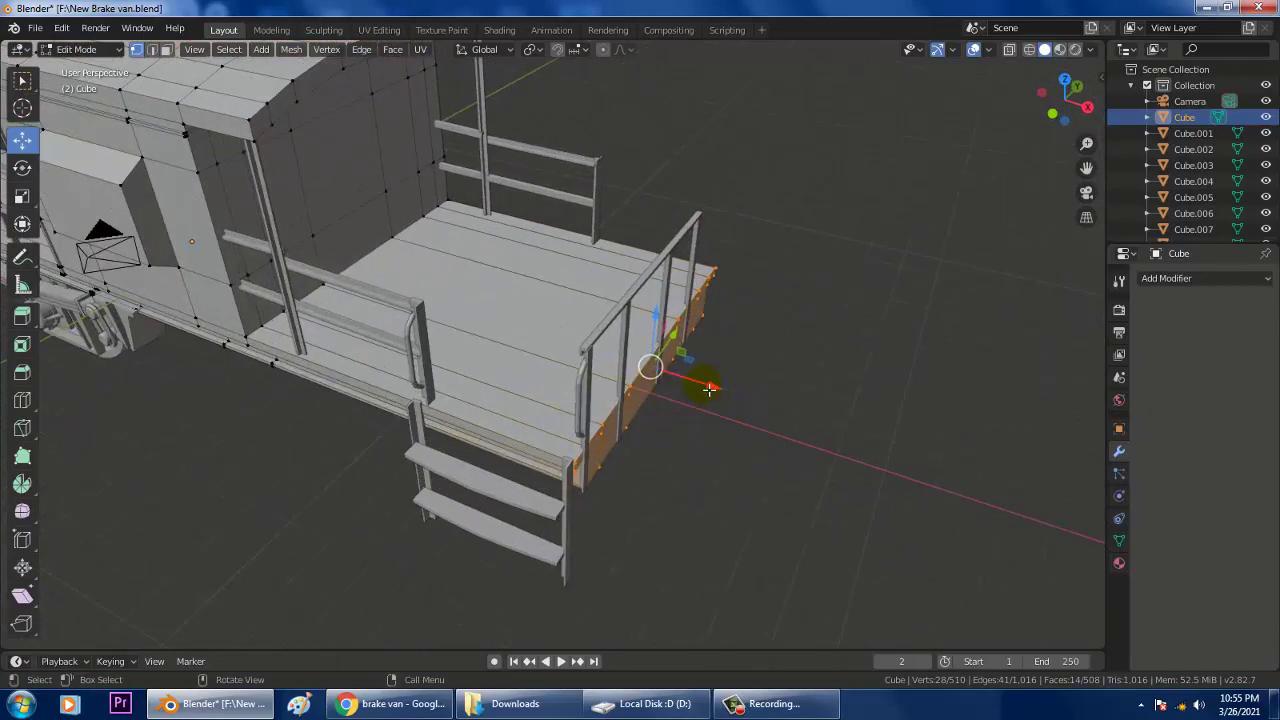
left_click_drag(708, 389, 836, 416)
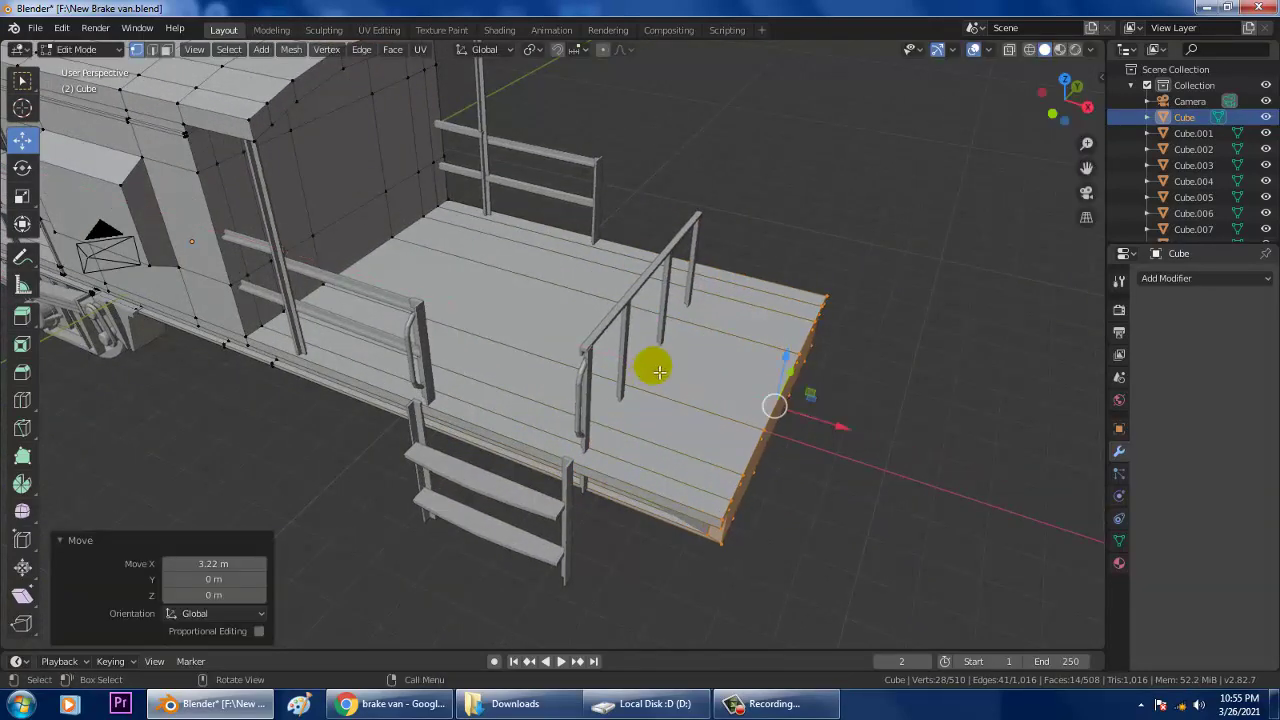
Step: Adjust the platform end by 0.397 m and then -0.585 m along X, and return to Object Mode
middle_click_drag(659, 372, 729, 338)
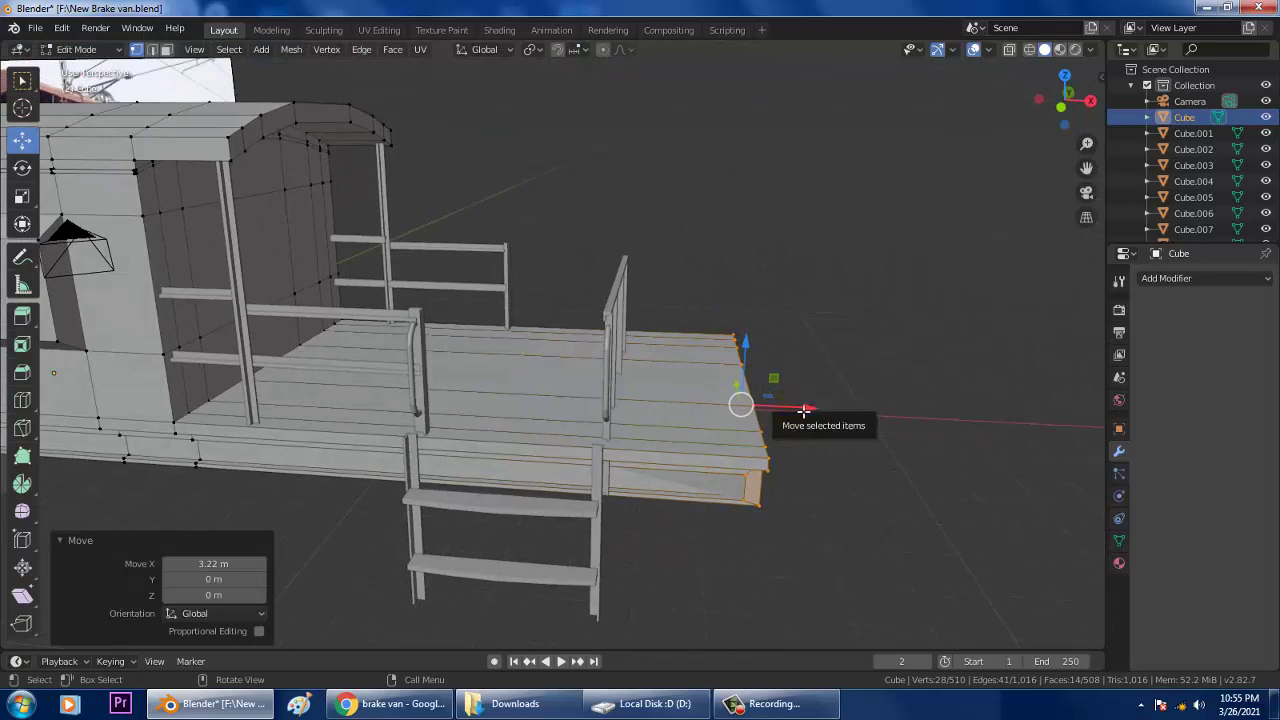
left_click_drag(802, 408, 806, 408)
middle_click_drag(806, 408, 951, 373)
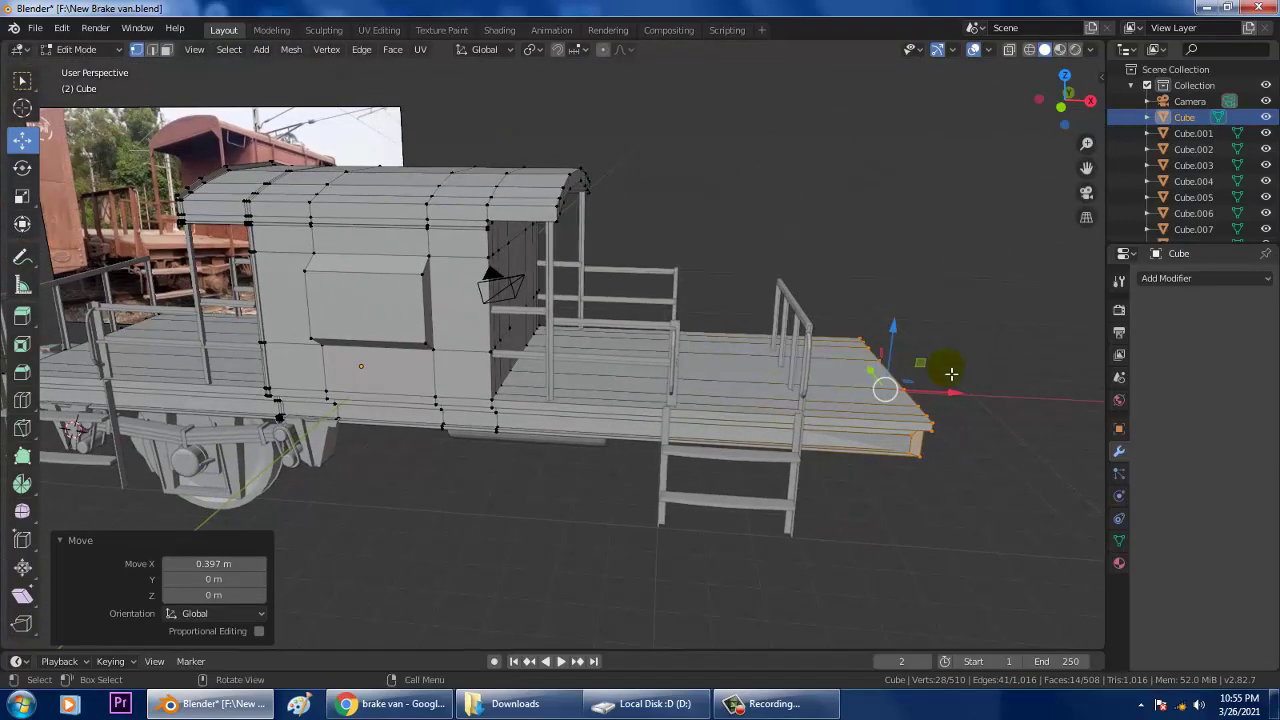
left_click_drag(949, 391, 931, 391)
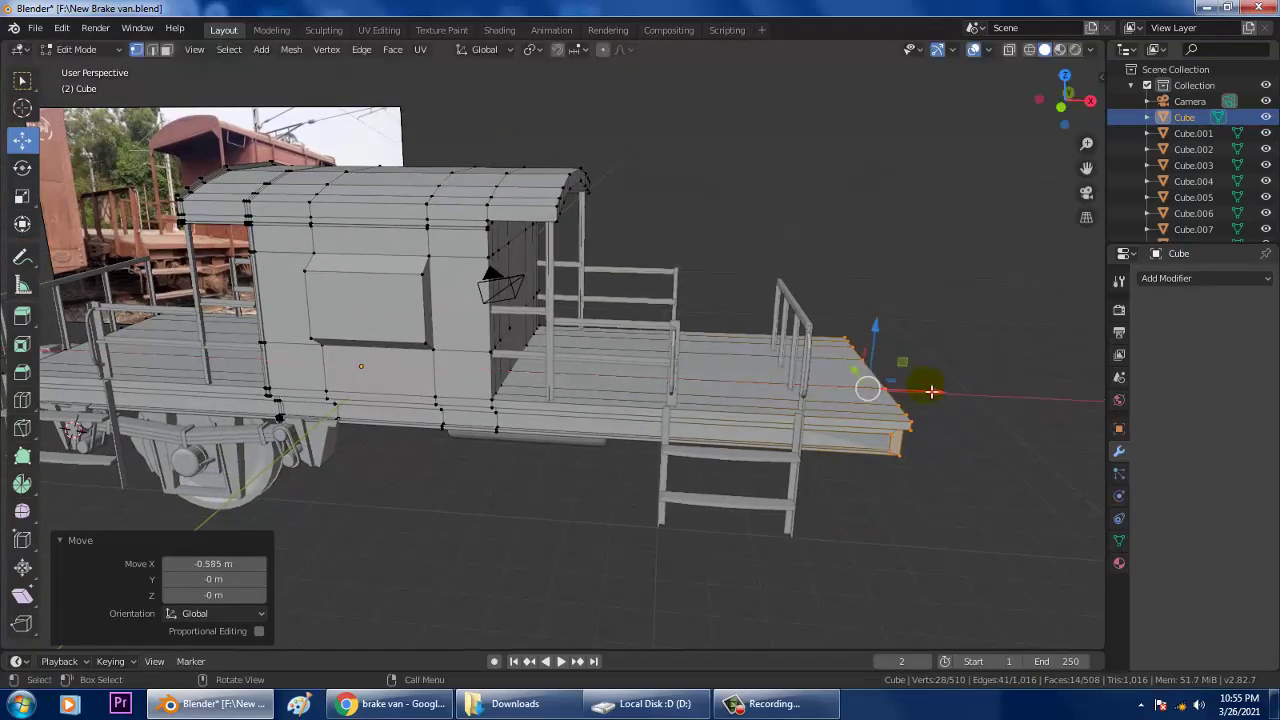
left_click(78, 49)
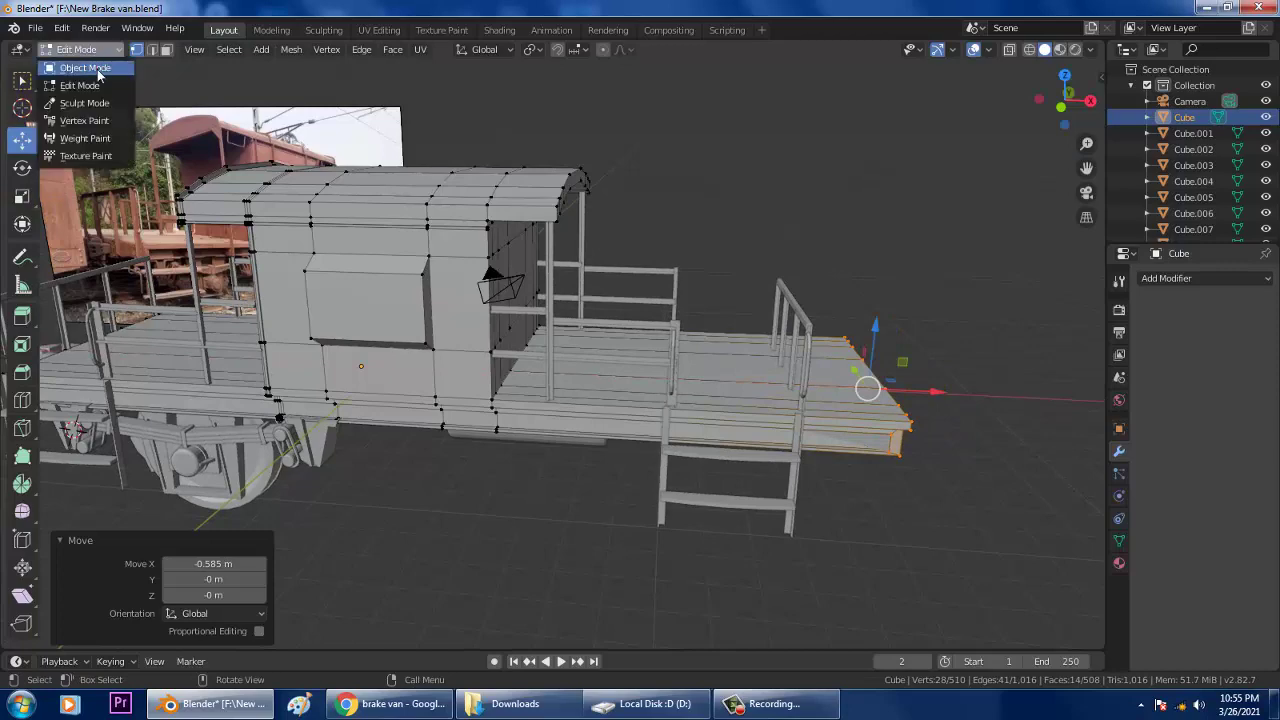
left_click(97, 69)
Step: Select the end railing's top bar, all its posts and its handle, and move them along X to the extended platform's edge
scroll(768, 306, "up", 1)
middle_click_drag(877, 295, 930, 375)
left_click(970, 316)
left_click(917, 416)
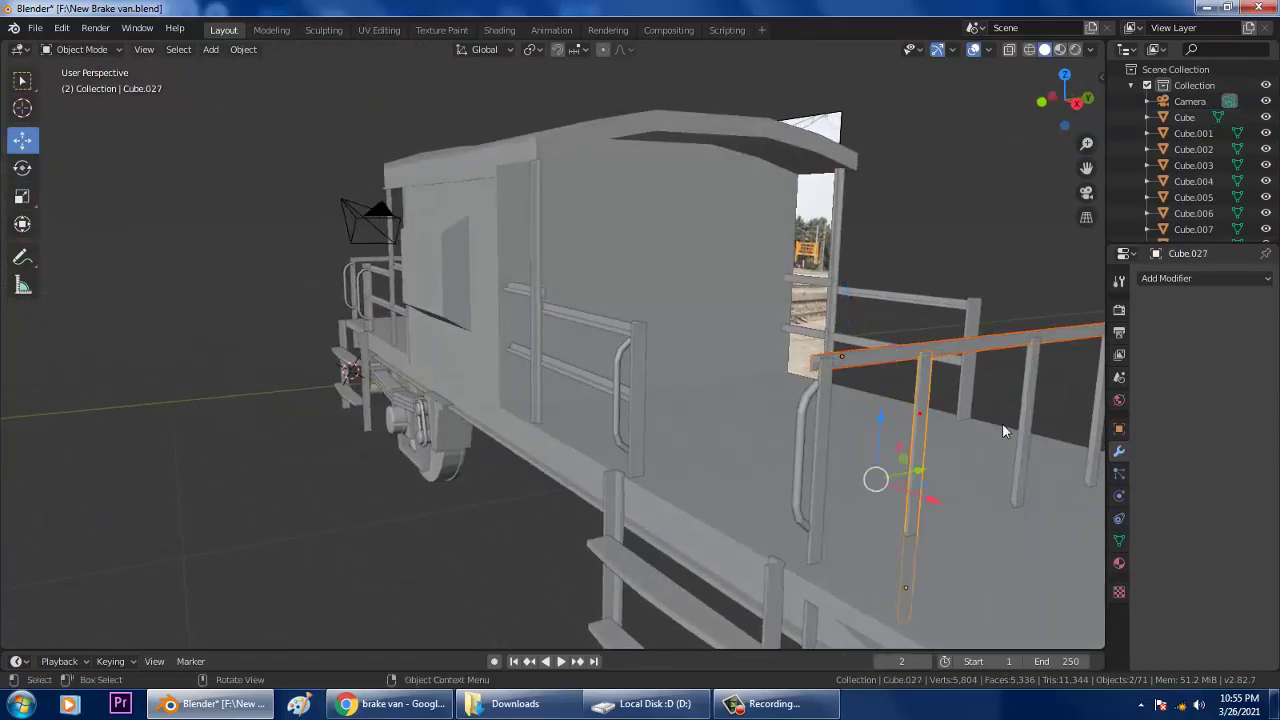
middle_click_drag(1064, 412, 793, 342)
left_click(797, 342, "shift")
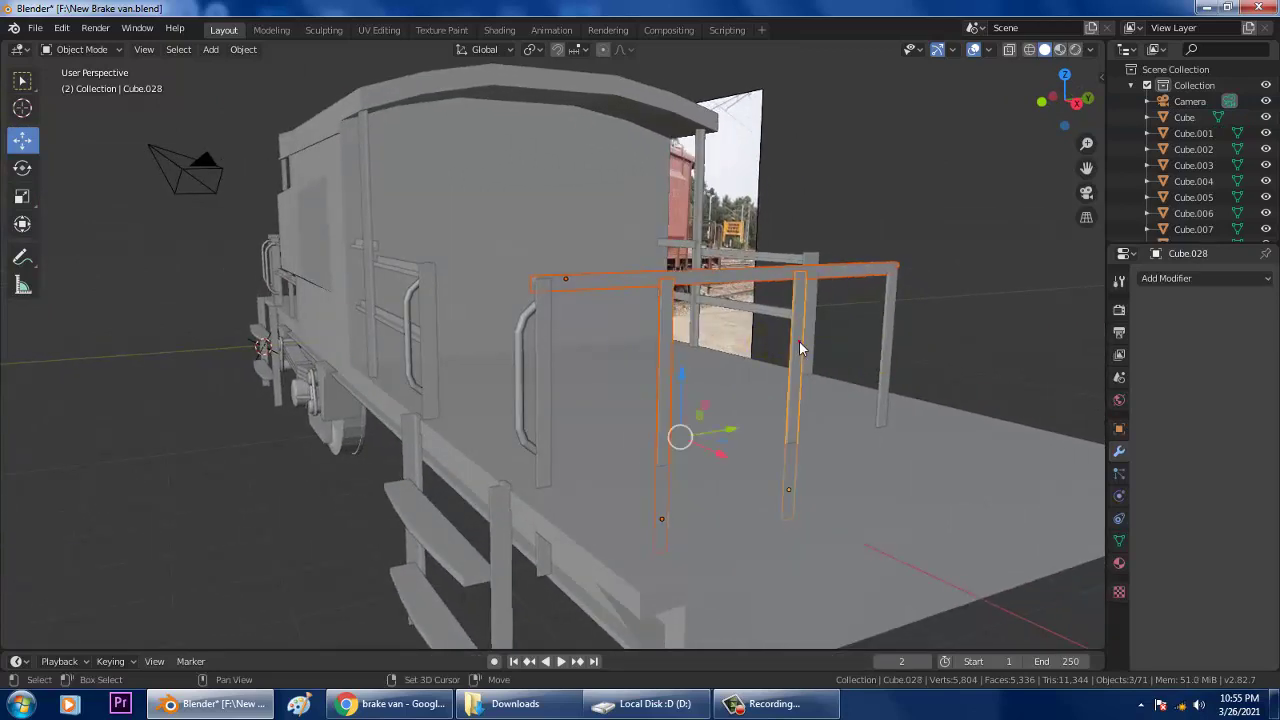
left_click(889, 318, "shift")
scroll(860, 328, "down", 2)
middle_click_drag(800, 338, 880, 372)
middle_click_drag(732, 427, 810, 427)
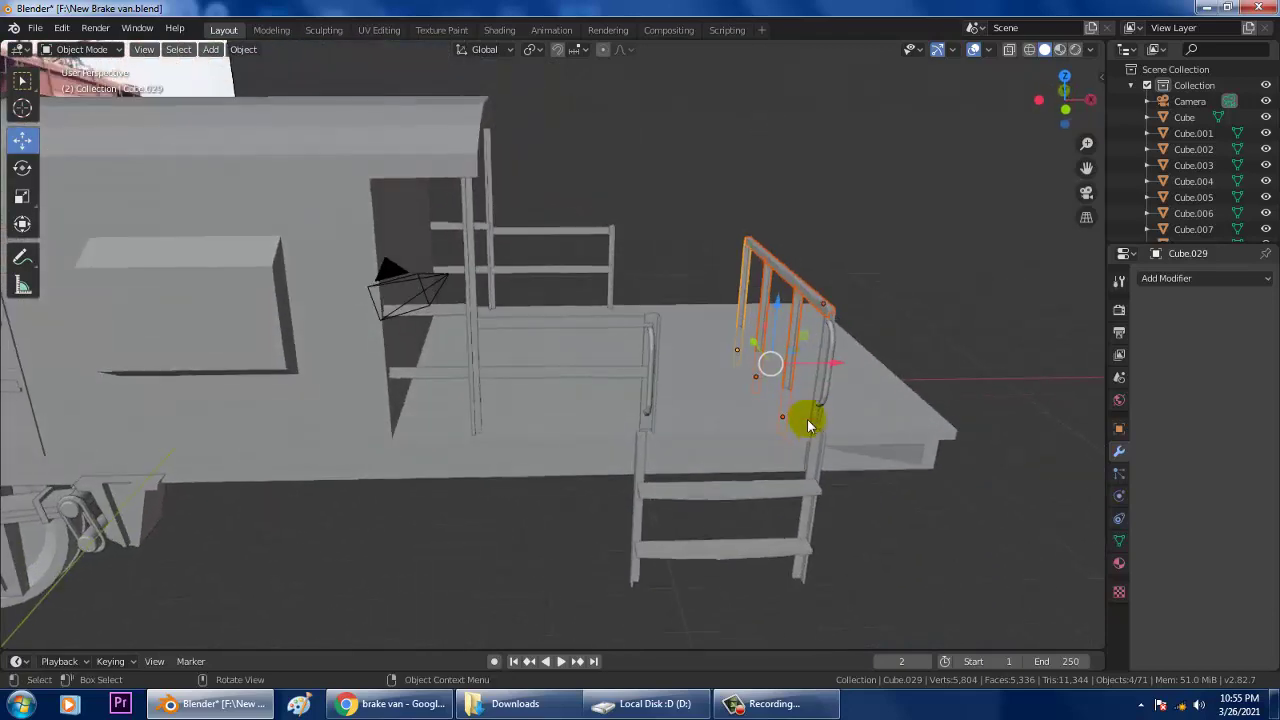
left_click(831, 343, "shift")
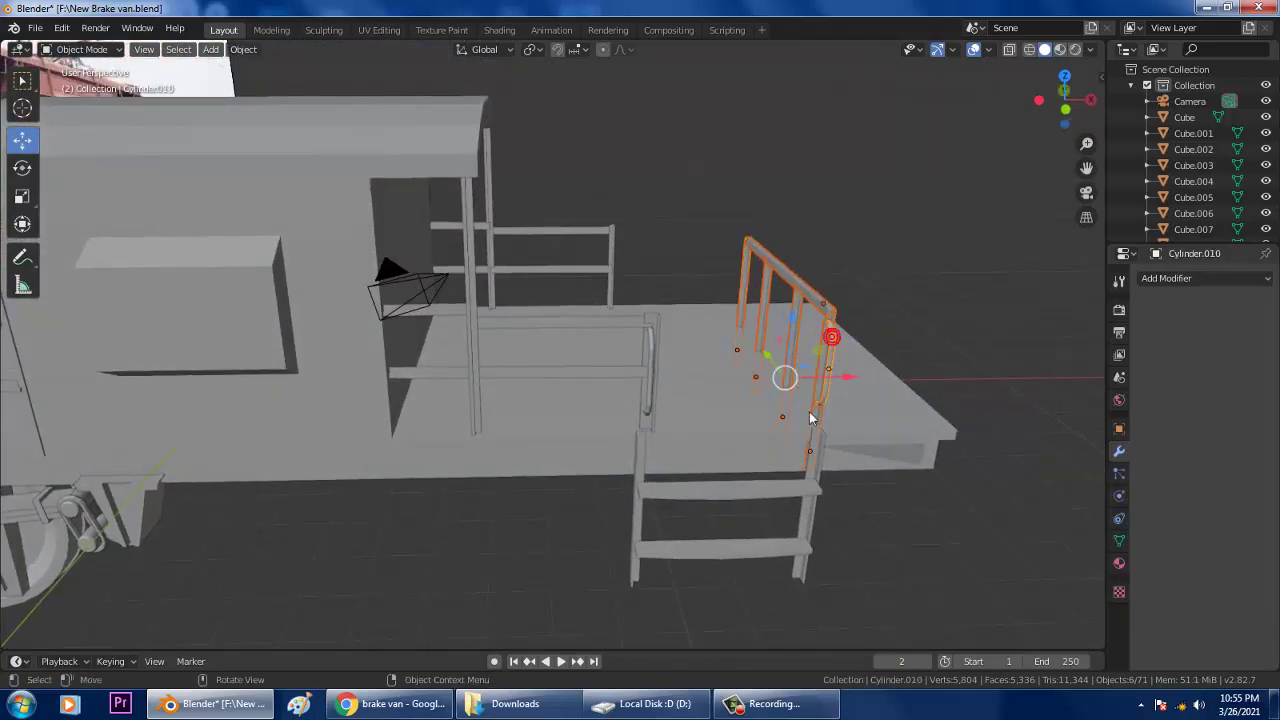
left_click_drag(831, 380, 946, 365)
Step: Select the footstep frame with both treads and move it 2.56 m and then 0.398 m along X under the end railing
left_click(812, 454)
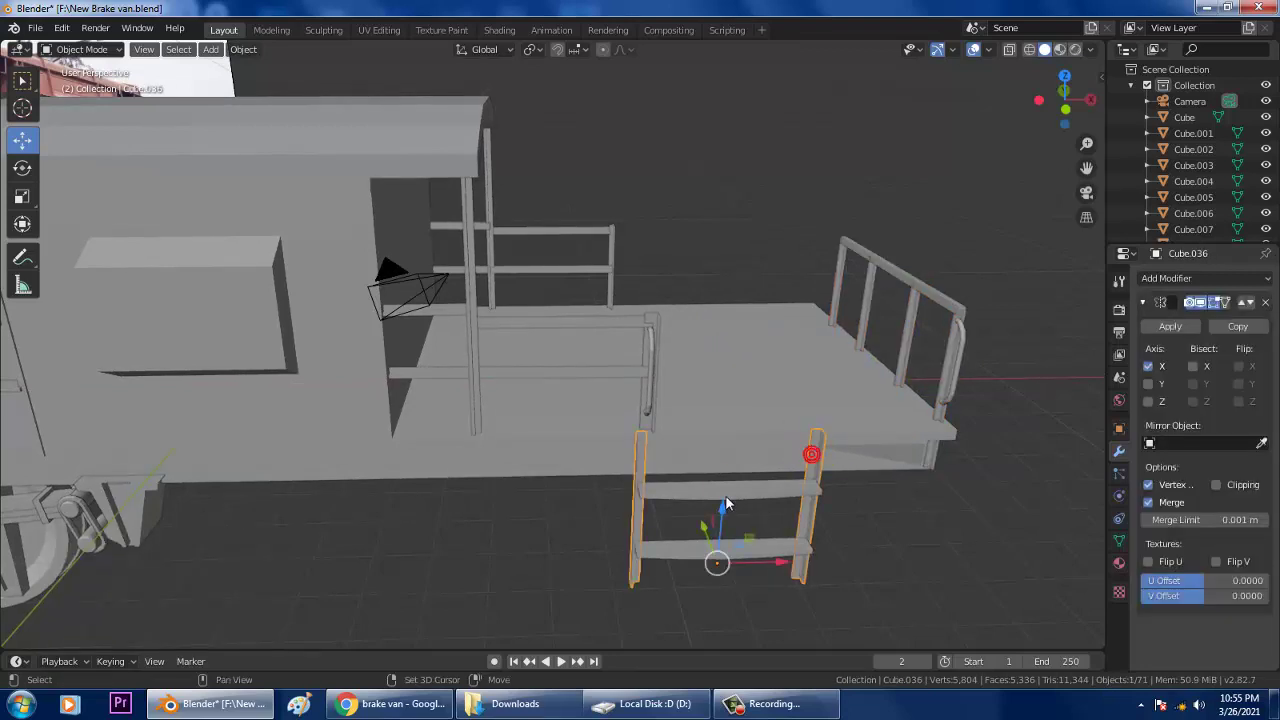
left_click(726, 490, "shift")
left_click(745, 546, "shift")
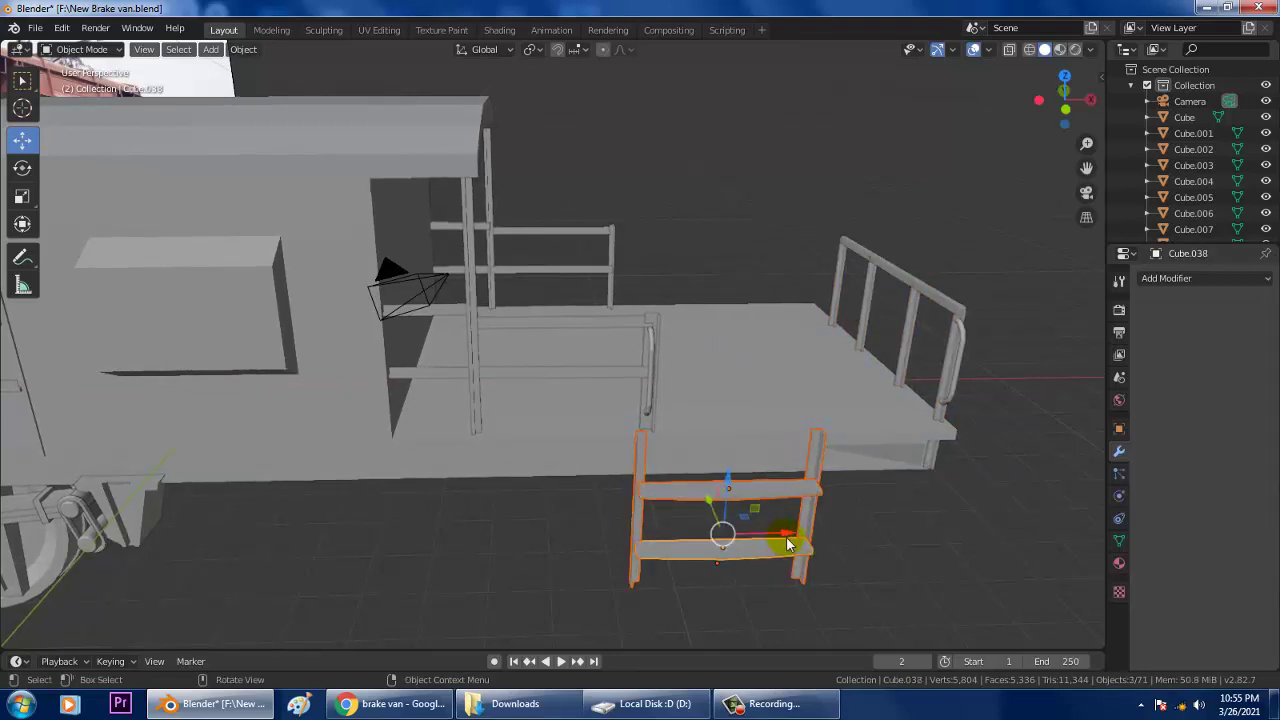
left_click_drag(787, 543, 901, 535)
middle_click_drag(869, 503, 913, 567)
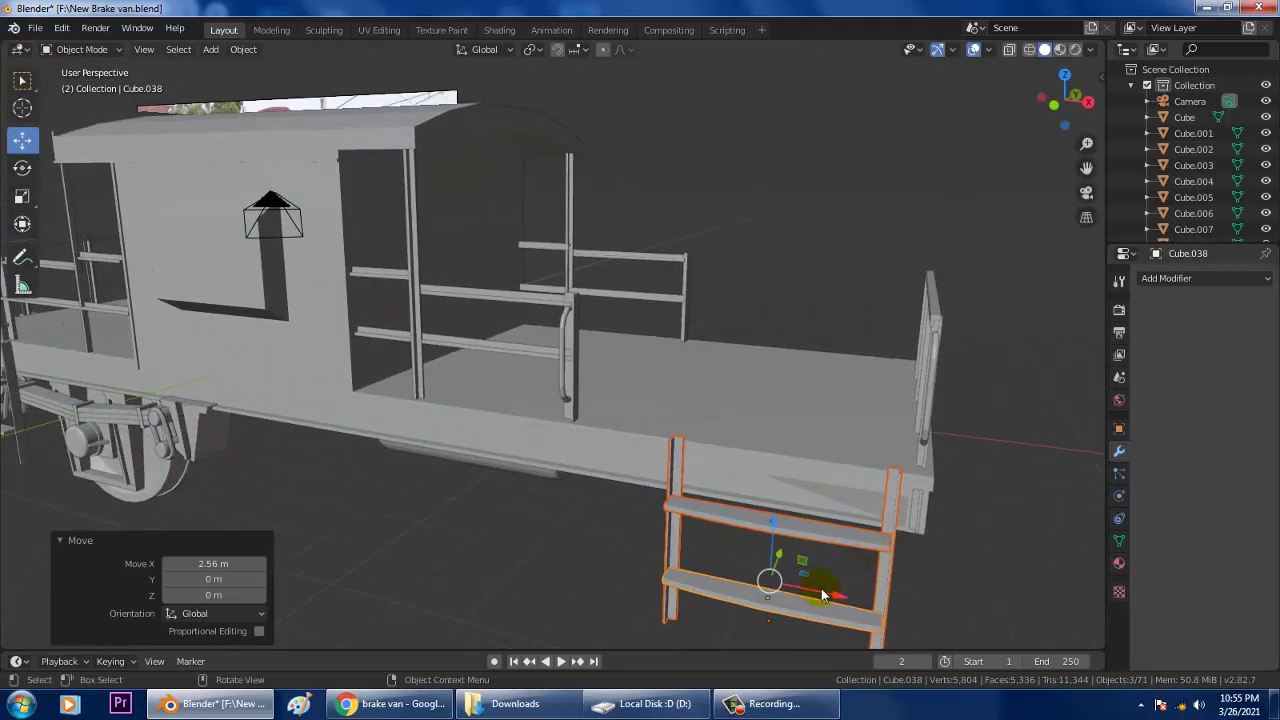
left_click_drag(821, 594, 838, 593)
middle_click_drag(530, 428, 586, 420)
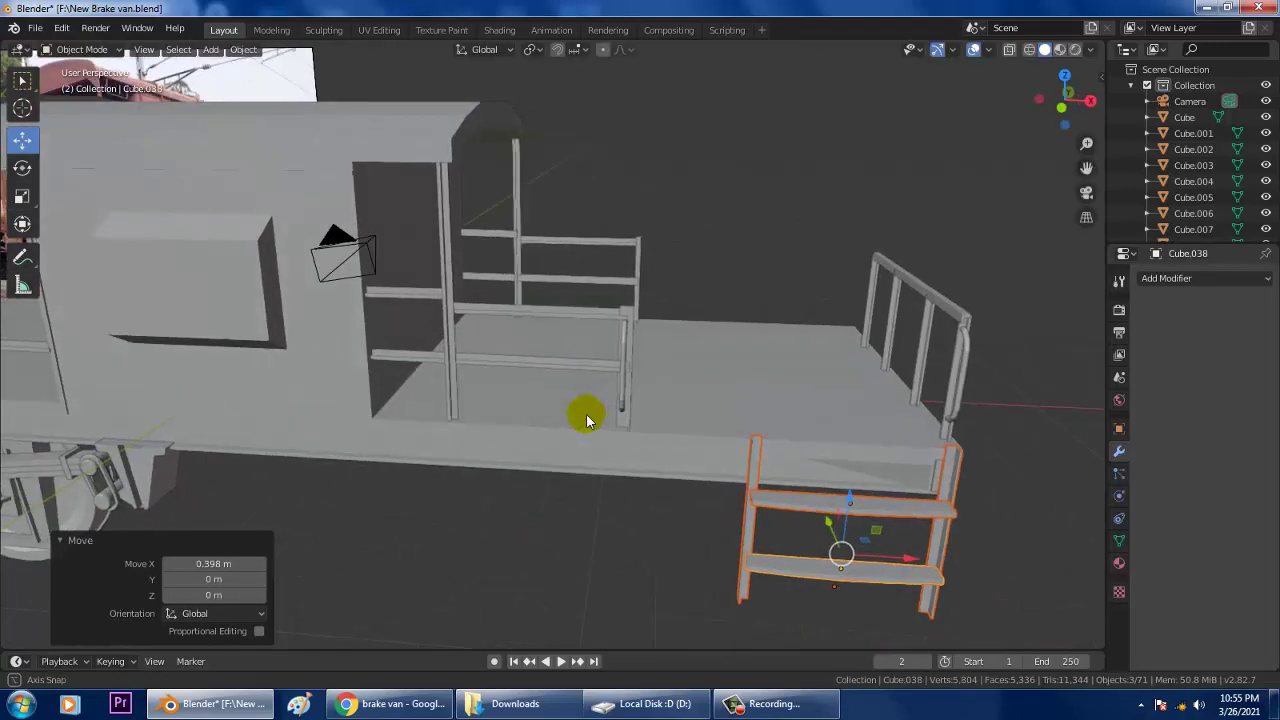
Step: Select the near side railing's end post and its handle, and move them along X to line up with the footstep frame
left_click(588, 312)
scroll(632, 335, "up", 2)
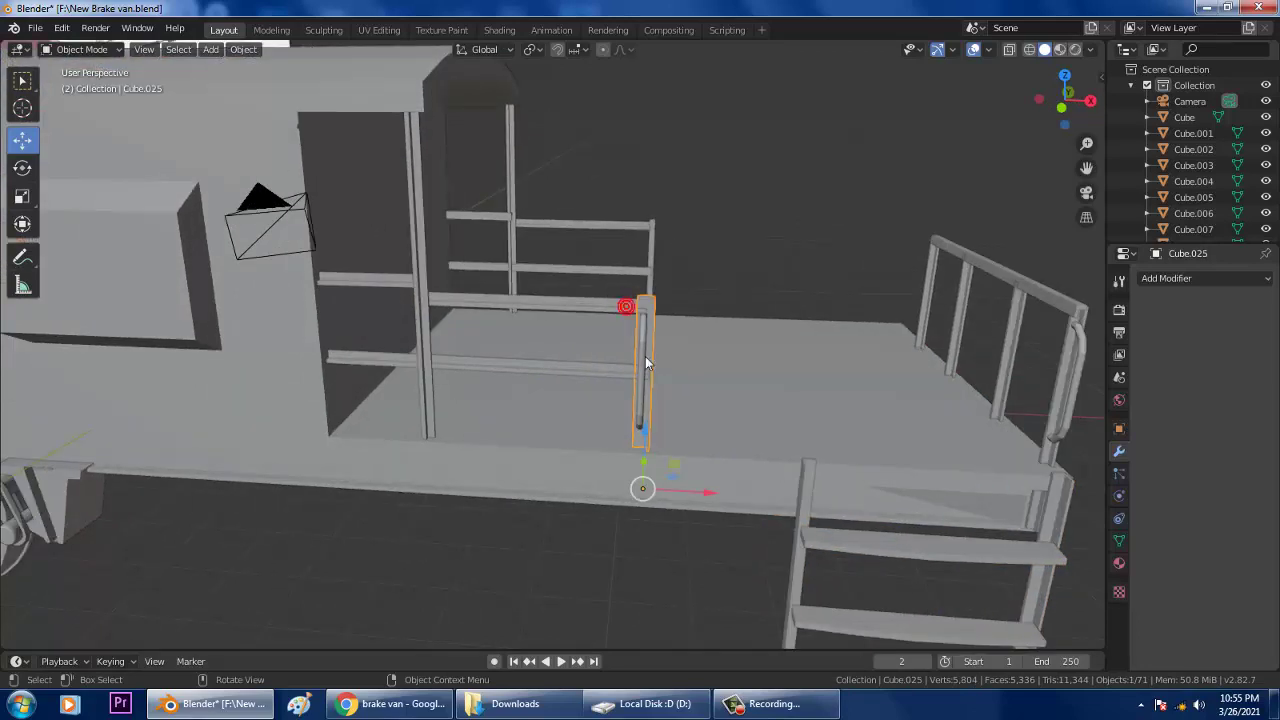
left_click(645, 356)
left_click_drag(693, 438, 865, 467)
Step: Extend the end vertices of the near side railing's lower bar 2.62 m along X to the moved post, and return to Object Mode
left_click(614, 367)
middle_click_drag(614, 366, 655, 347)
left_click(117, 50)
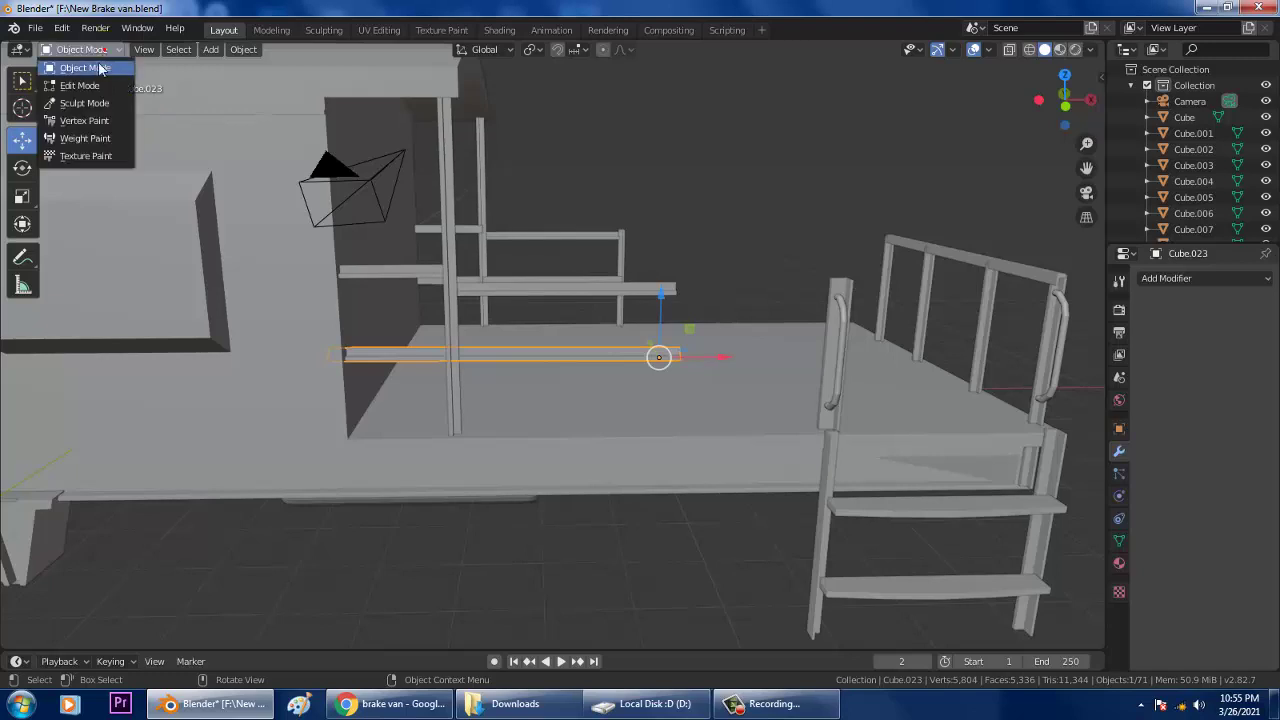
left_click(90, 86)
middle_click_drag(768, 312, 734, 340)
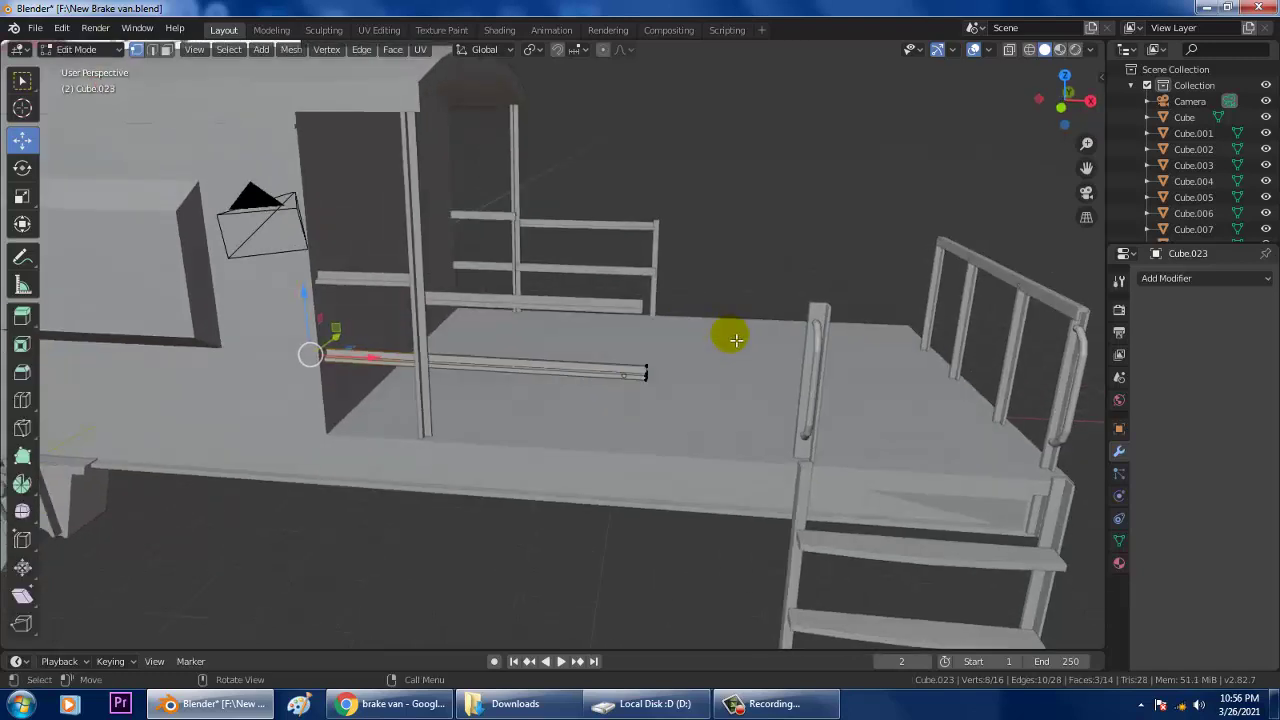
left_click_drag(728, 338, 602, 433)
left_click_drag(698, 377, 871, 377)
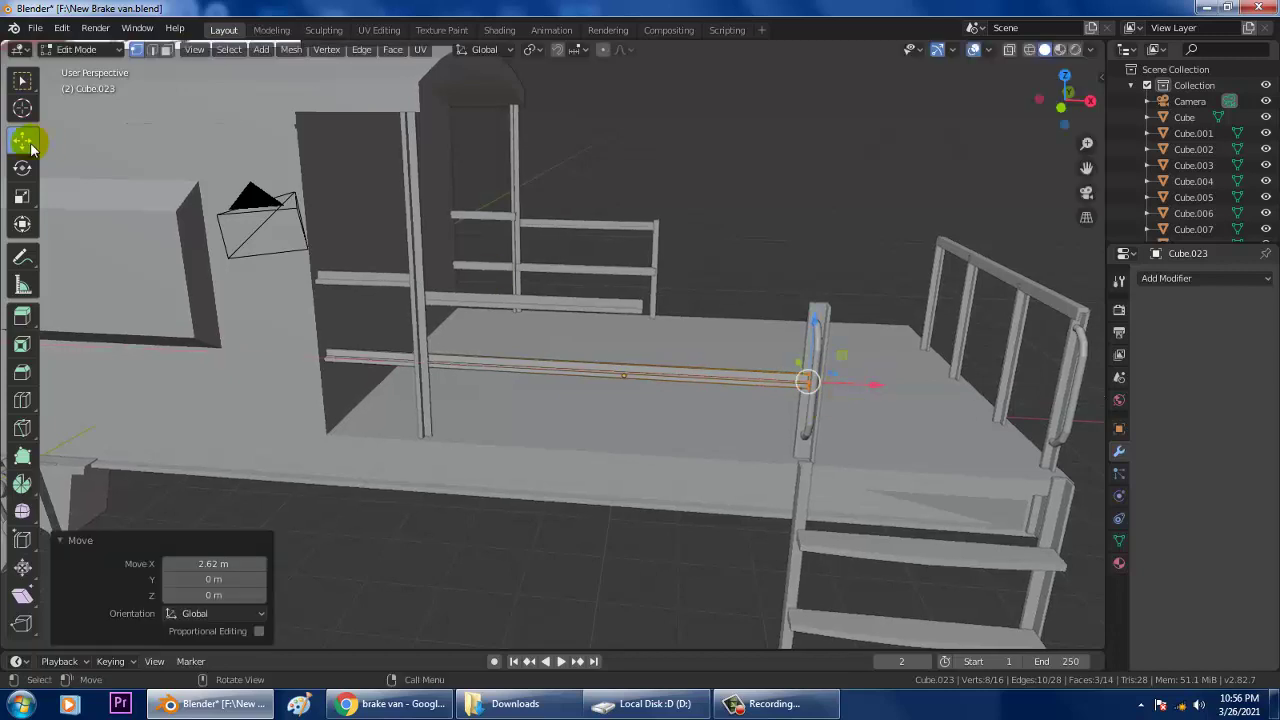
left_click(23, 81)
left_click(580, 305)
middle_click_drag(586, 302, 672, 320)
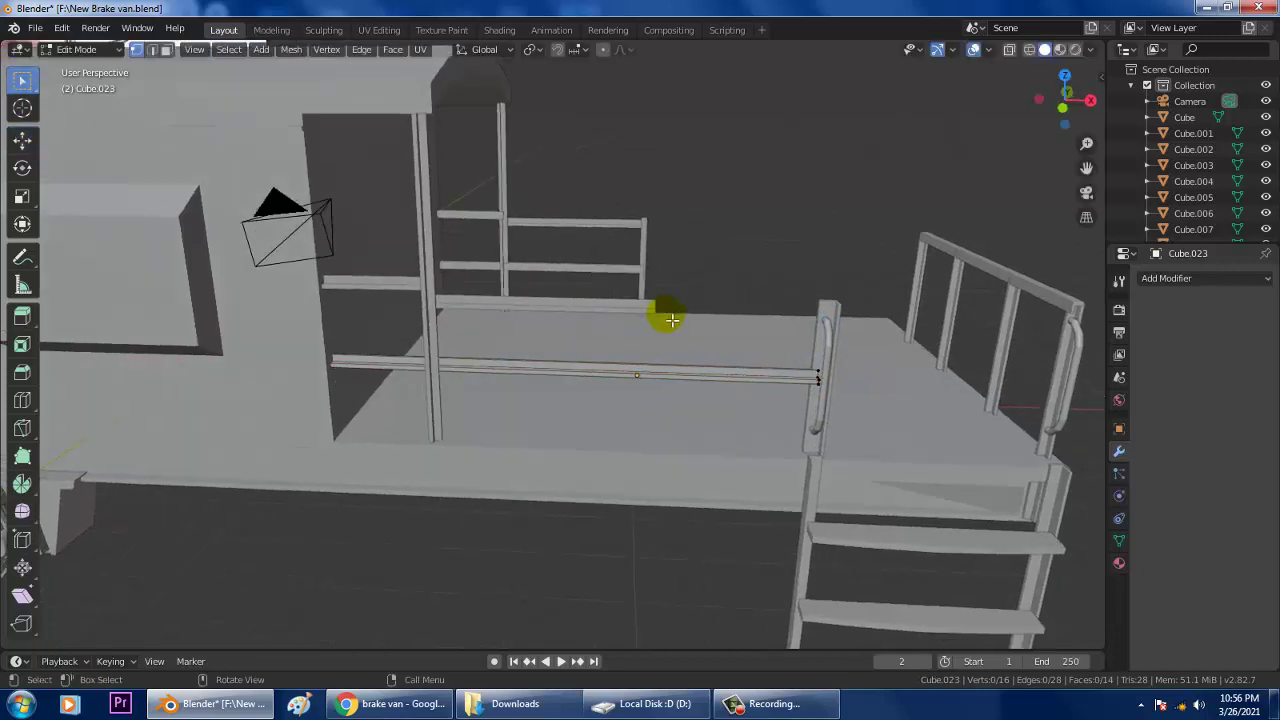
left_click(82, 49)
left_click(90, 65)
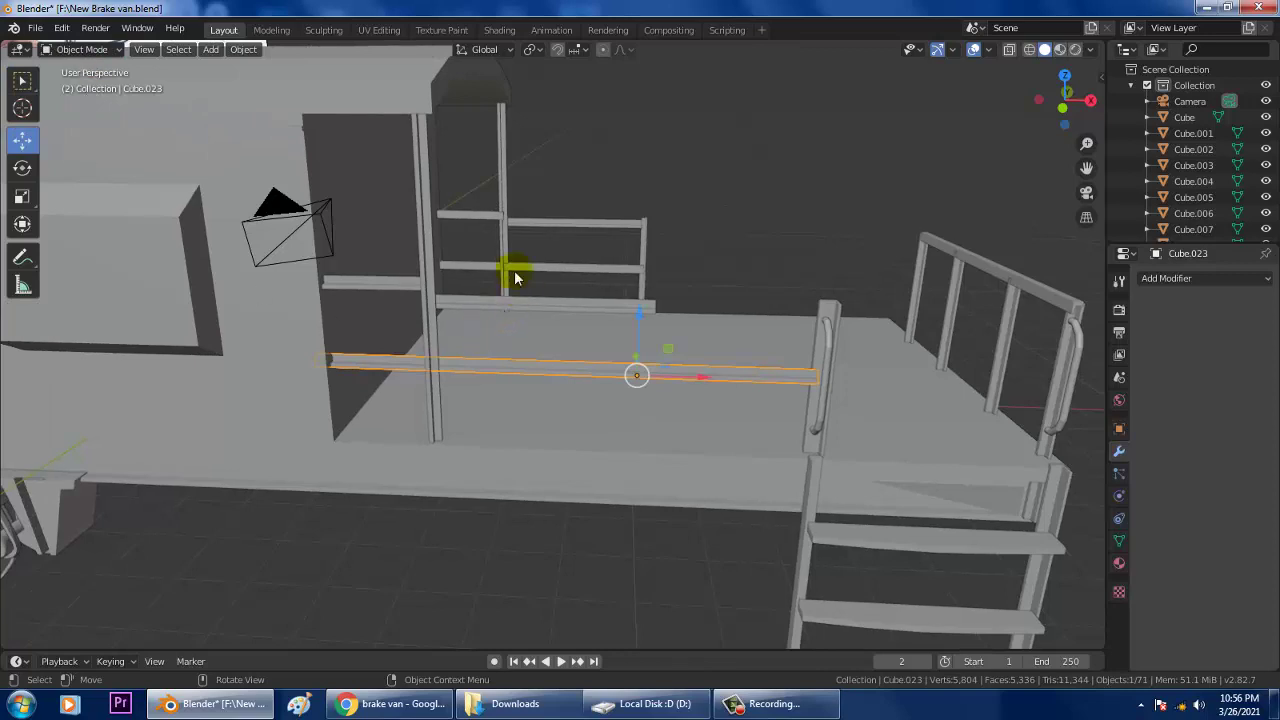
Step: Extend the end vertices of the near side railing's upper bar 2.81 m along X to the moved post, and return to Object Mode
left_click(572, 305)
middle_click_drag(651, 320, 145, 77)
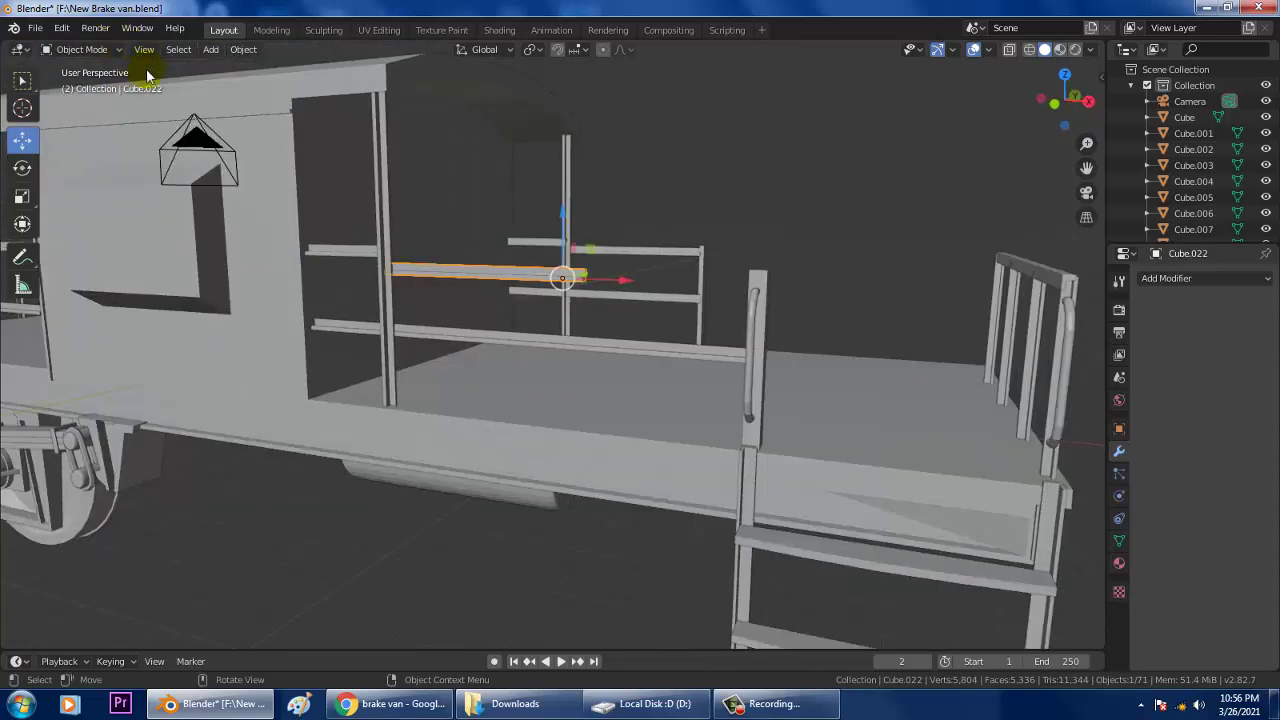
left_click(82, 49)
left_click(88, 82)
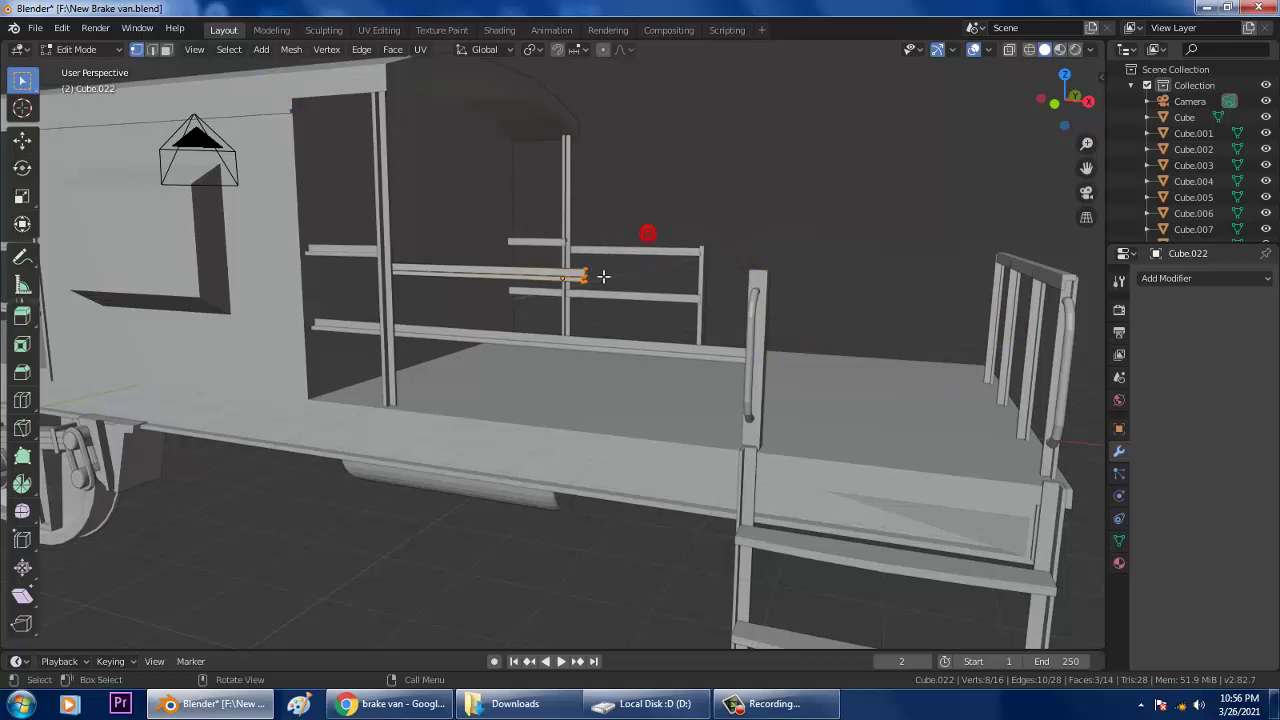
middle_click_drag(648, 231, 3, 115)
left_click(23, 143)
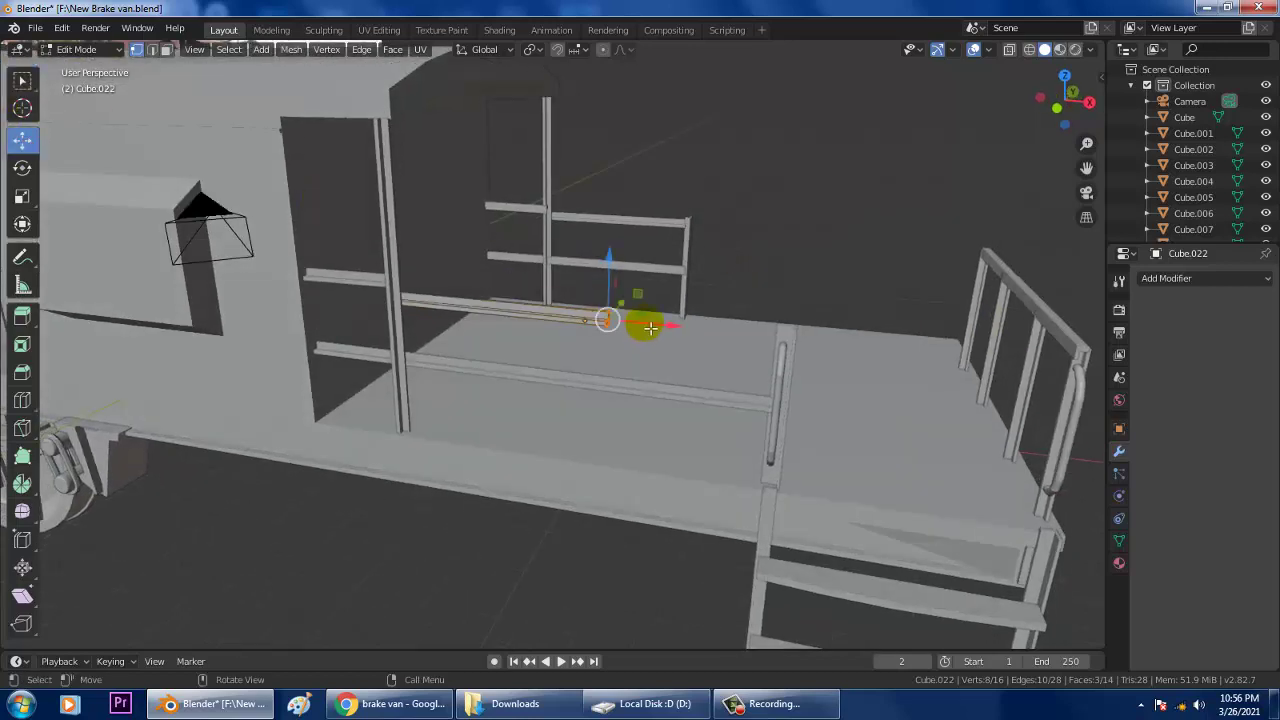
left_click_drag(650, 327, 834, 364)
scroll(743, 314, "down", 3)
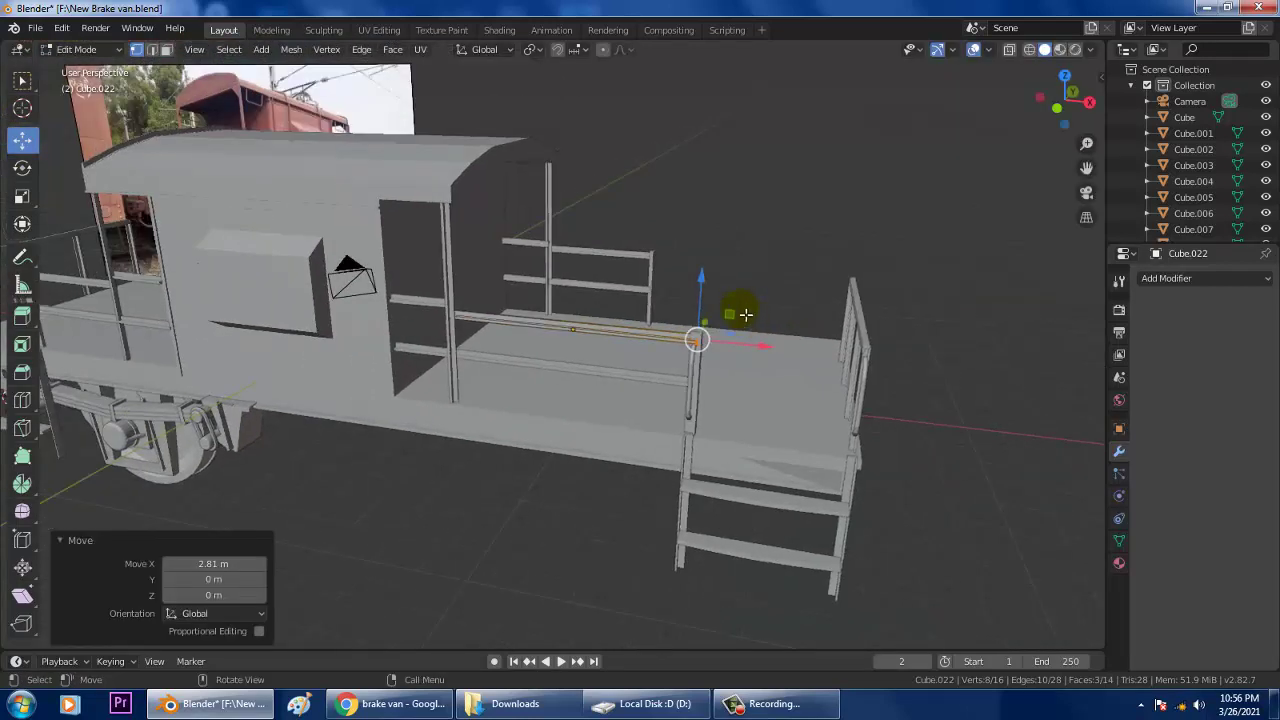
middle_click_drag(743, 314, 432, 285)
mouse_move(621, 340)
middle_mouse_down()
mouse_move(637, 357)
mouse_move(601, 349)
middle_mouse_up()
left_click(564, 342)
mouse_move(543, 388)
middle_mouse_down()
mouse_move(889, 371)
mouse_move(534, 283)
middle_mouse_up()
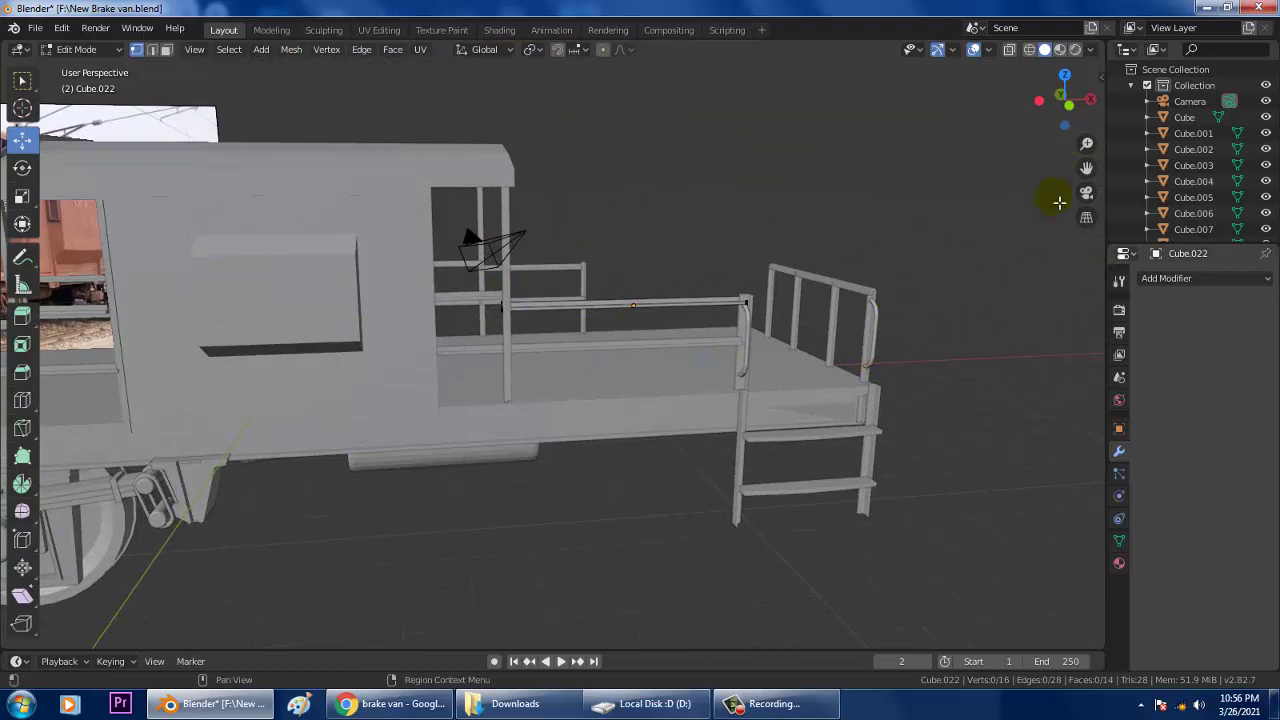
mouse_move(837, 343)
middle_mouse_down()
mouse_move(851, 409)
mouse_move(874, 386)
mouse_move(720, 366)
mouse_move(777, 343)
mouse_move(618, 340)
mouse_move(608, 314)
mouse_move(457, 340)
mouse_move(356, 333)
mouse_move(534, 357)
mouse_move(505, 325)
middle_mouse_up()
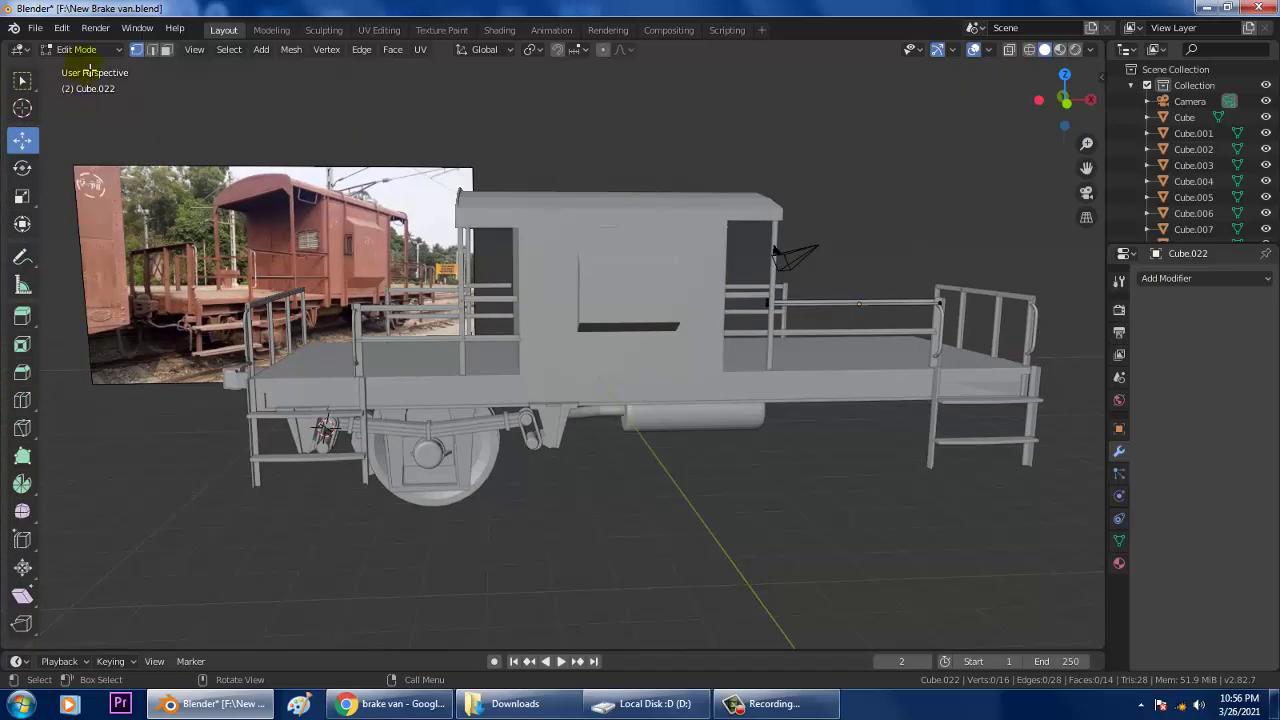
left_click(80, 50)
left_click(95, 70)
Step: Add the axle box, its small side piece and the axle guard frame around it to the selection
scroll(371, 486, "up", 3)
middle_click_drag(429, 492, 466, 474)
left_click(464, 472, "shift")
left_click(447, 455, "shift")
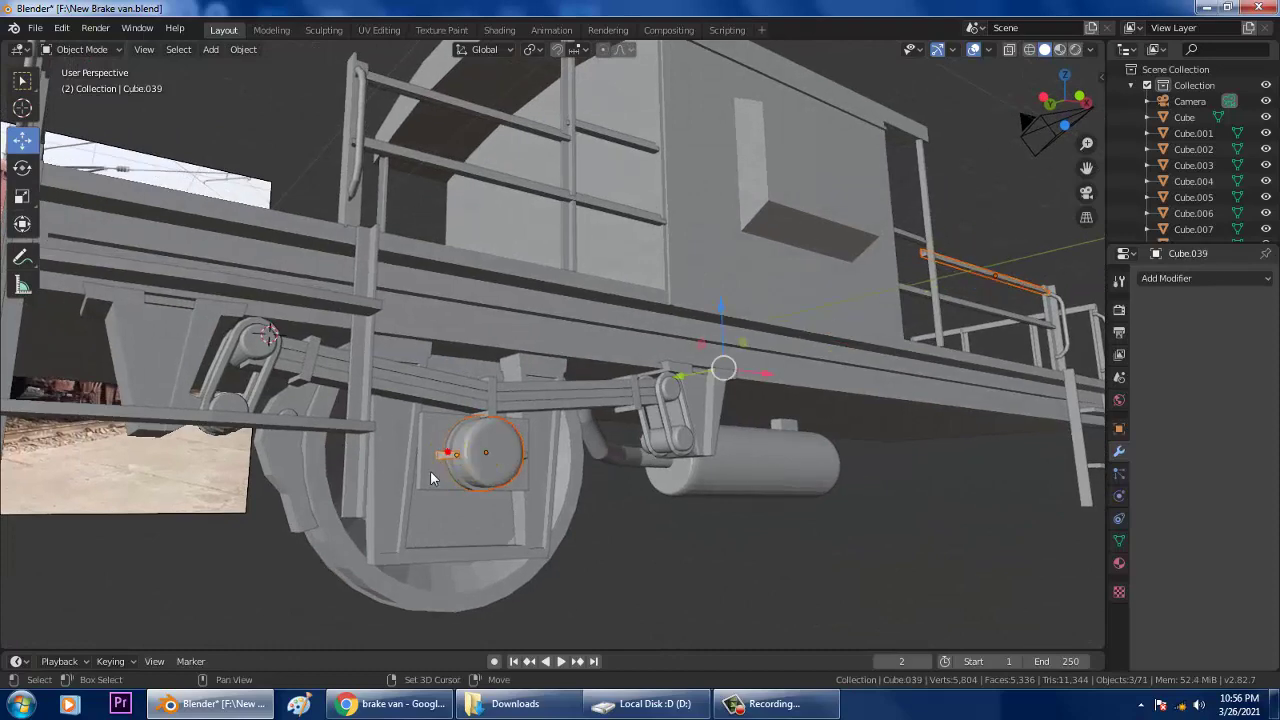
left_click(395, 489, "shift")
middle_click_drag(423, 509, 266, 443)
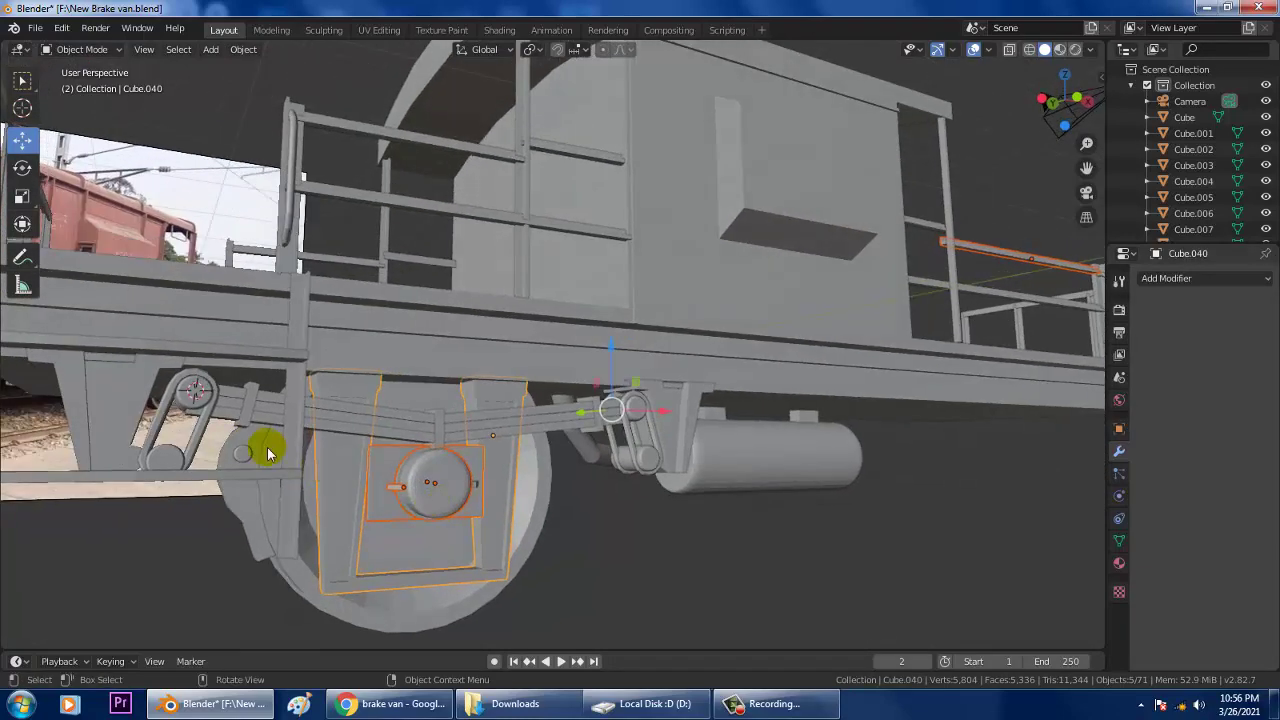
Step: Add the outer spring shackle with its pins, the brake block with its pin, and the wheel to the selection
left_click(185, 402, "shift")
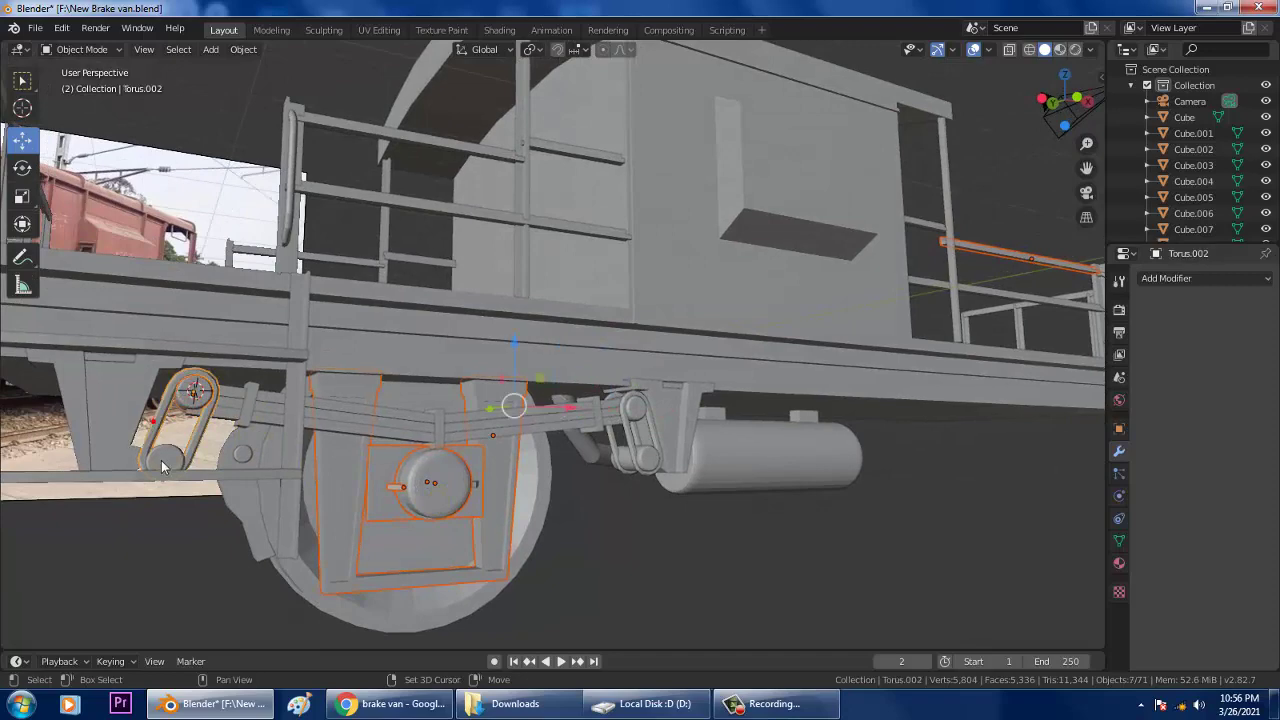
left_click(161, 460, "shift")
left_click(245, 452, "shift")
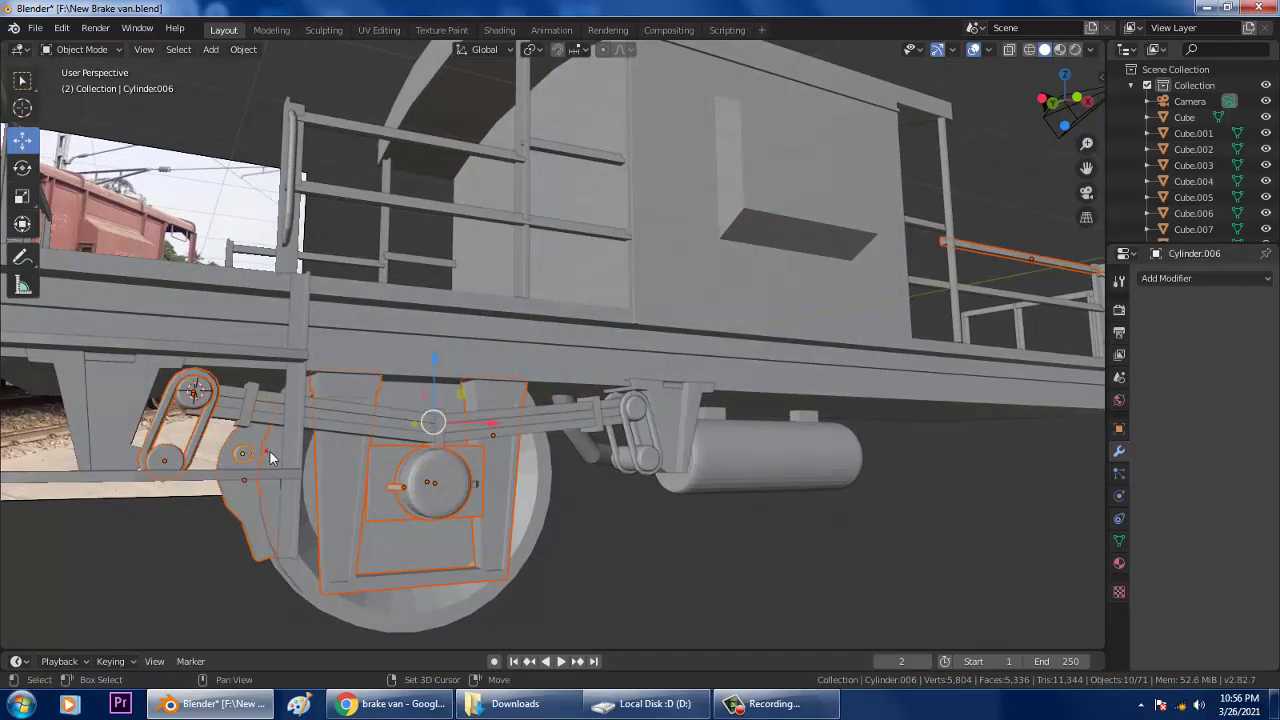
left_click(266, 451, "shift")
middle_click_drag(330, 460, 567, 457)
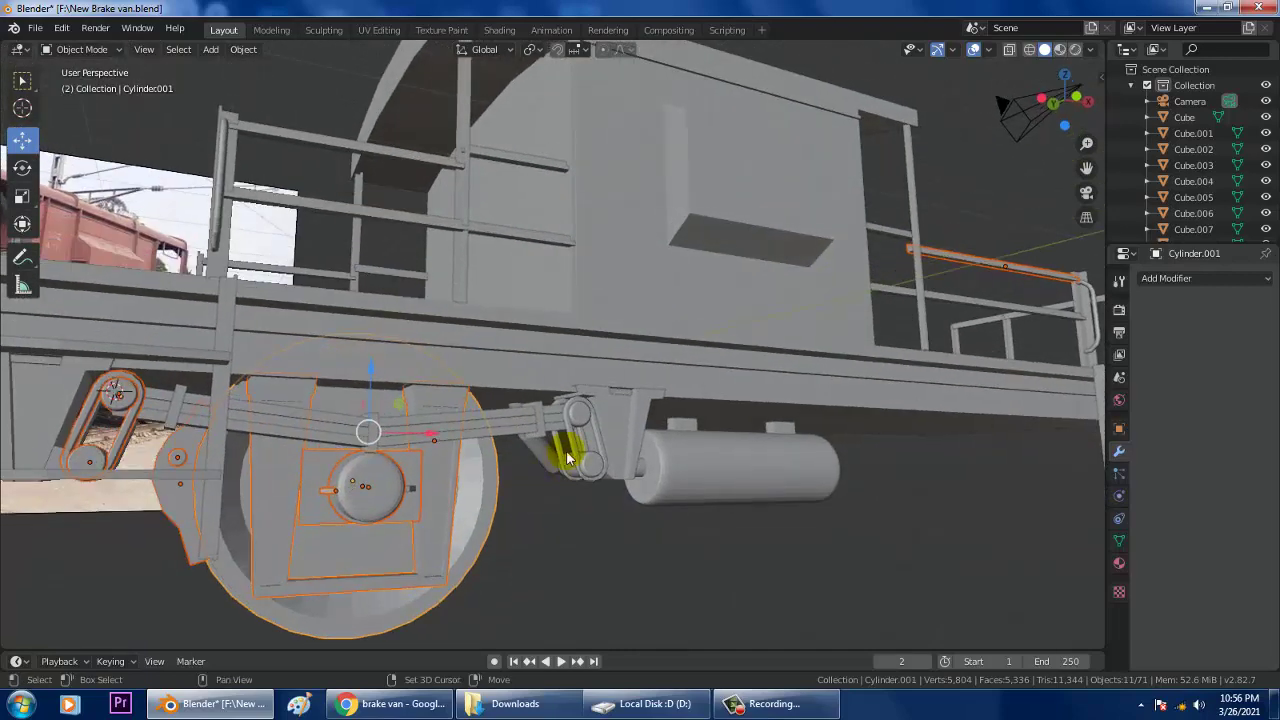
Step: Add the inner shackle with its pins and hanger bracket, plus the spring leaves and clamps, to the selection
left_click(566, 455, "shift")
left_click(590, 461, "shift")
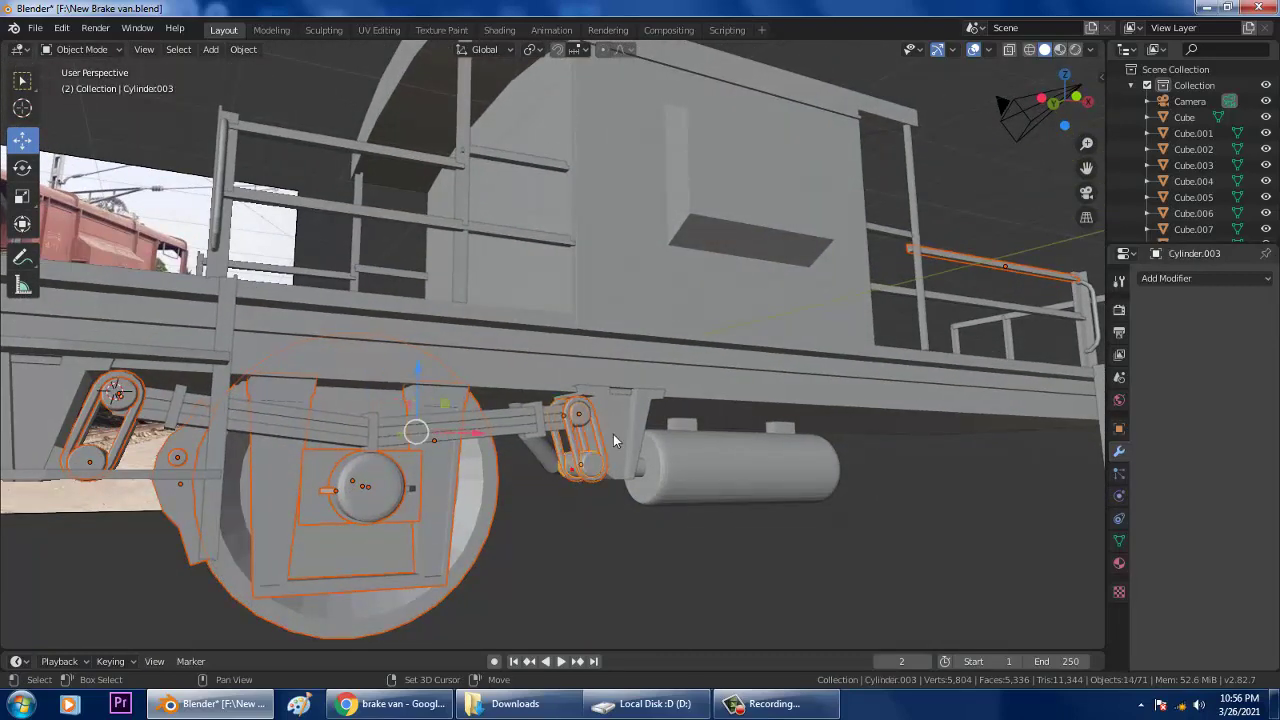
left_click(615, 434, "shift")
left_click(538, 413, "shift")
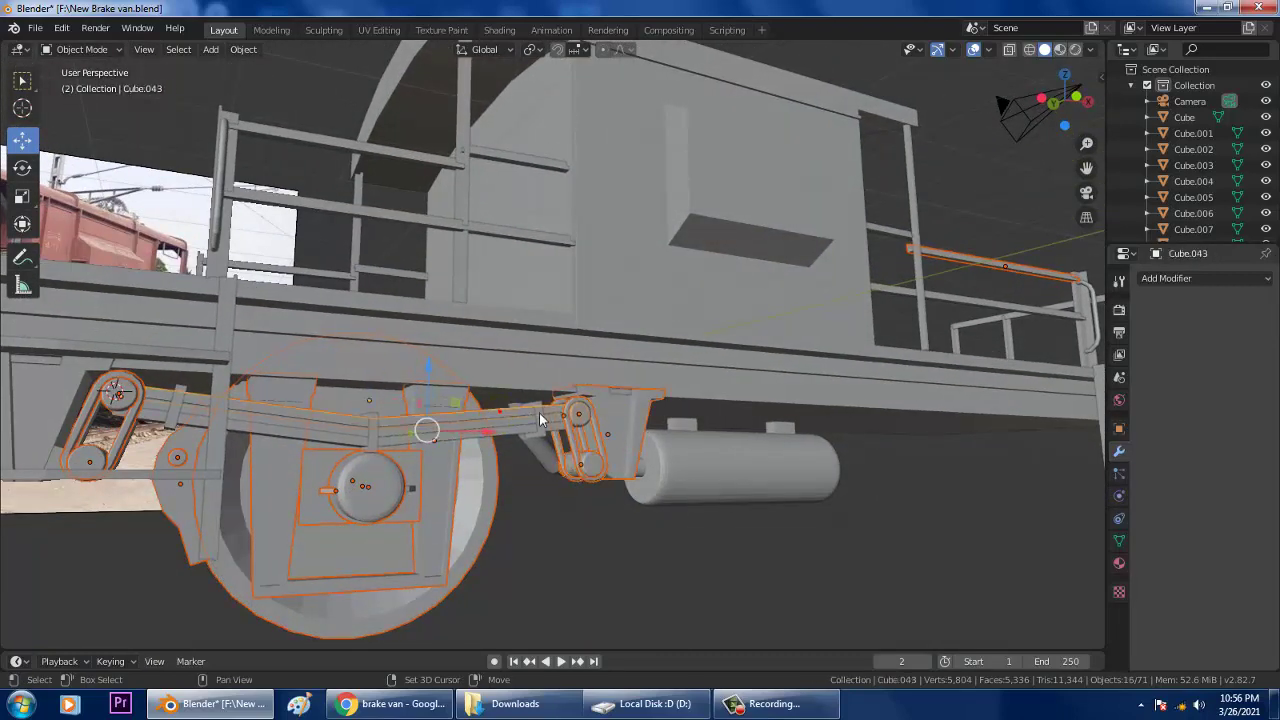
left_click(511, 424, "shift")
left_click(517, 430, "shift")
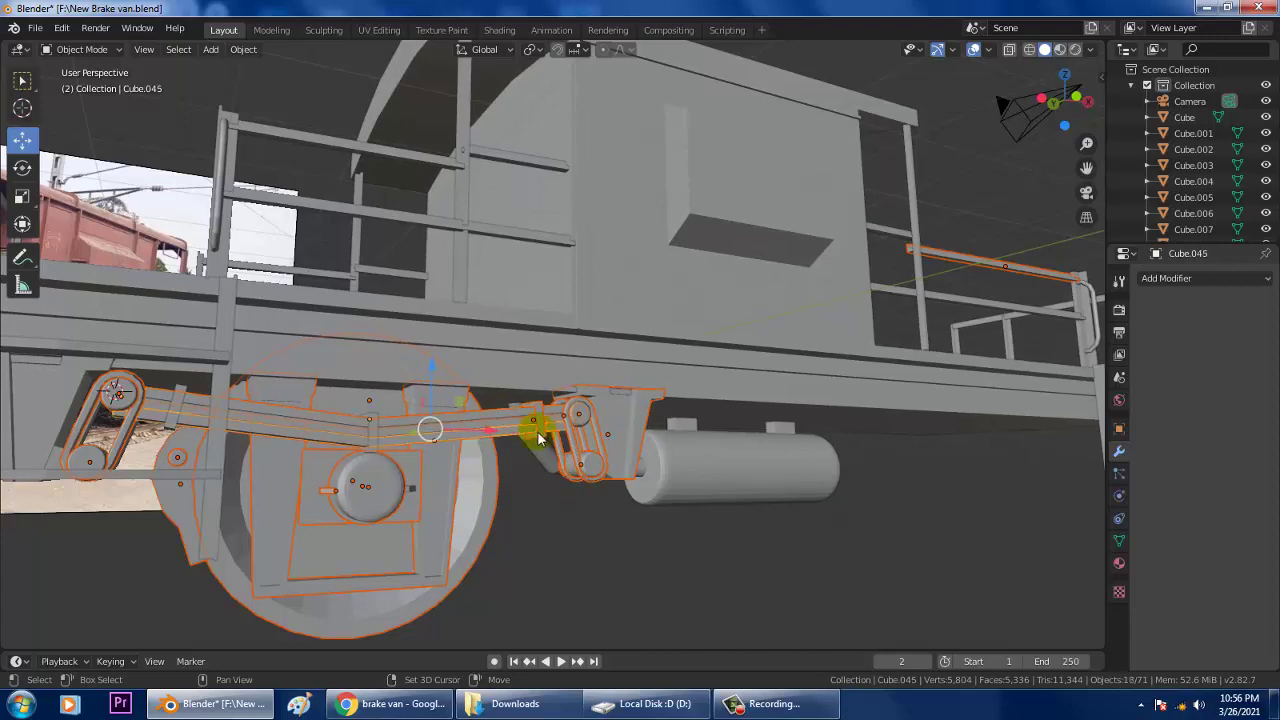
left_click(370, 437, "shift")
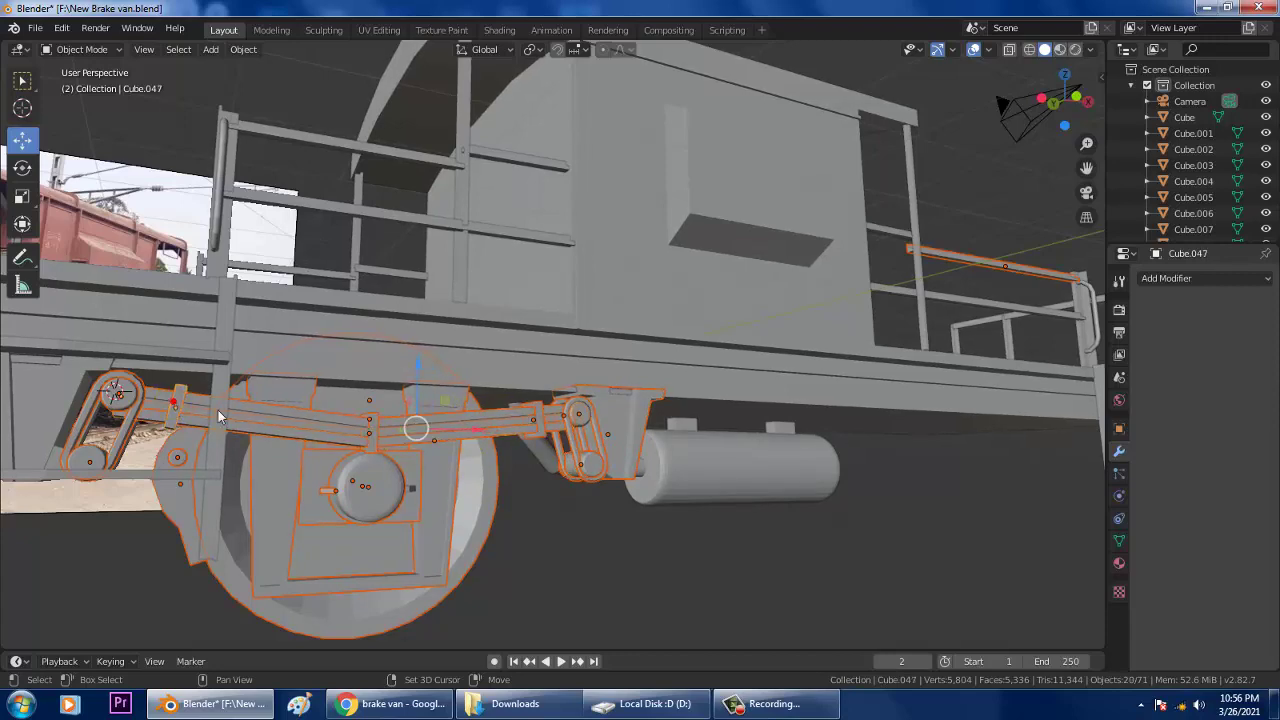
middle_click_drag(372, 431, 398, 449)
Step: Test the wheel assembly selection with a trial move along X, and add the outer hanger bracket to the selection
left_click_drag(488, 477, 271, 471)
middle_click_drag(271, 471, 477, 502)
left_click(279, 507, "shift")
left_click(230, 440, "shift")
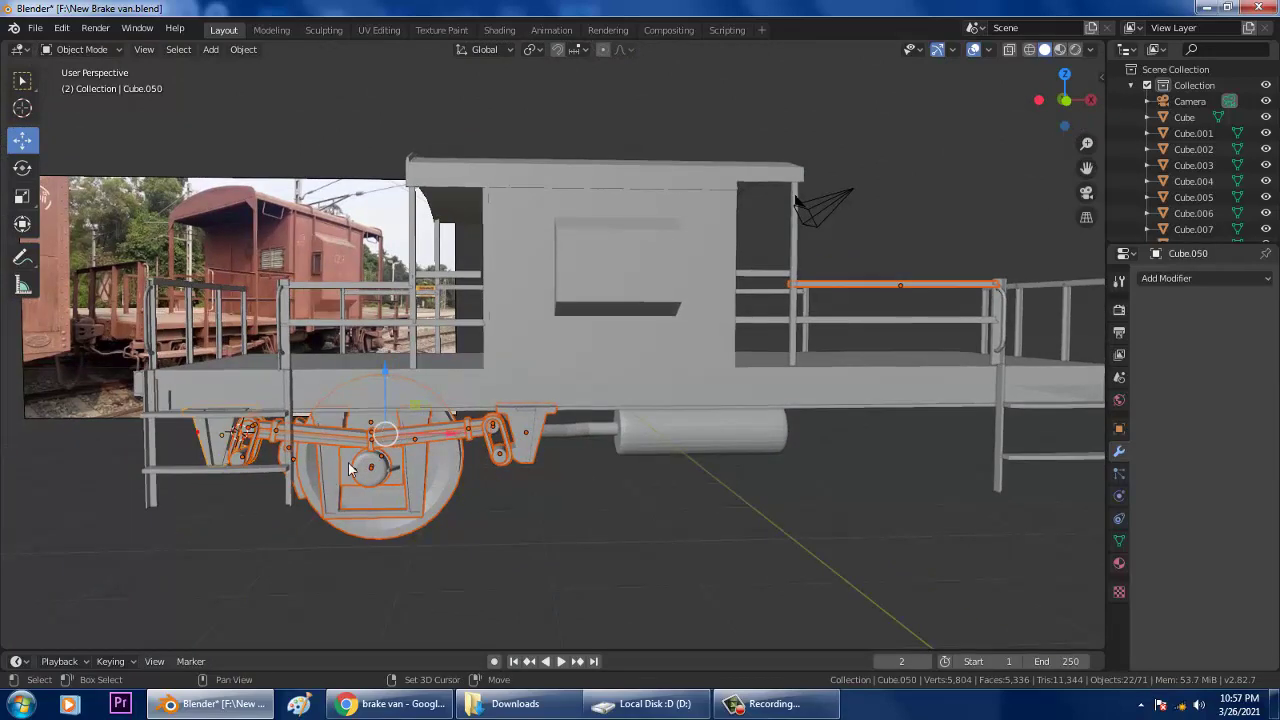
middle_click_drag(230, 440, 200, 434)
Step: Undo a trial move of the wheel assembly and remove the side railing's upper bar from the selection
left_click_drag(449, 451, 132, 454)
key("ctrl+z")
scroll(423, 465, "up", 2)
middle_click_drag(482, 482, 822, 334)
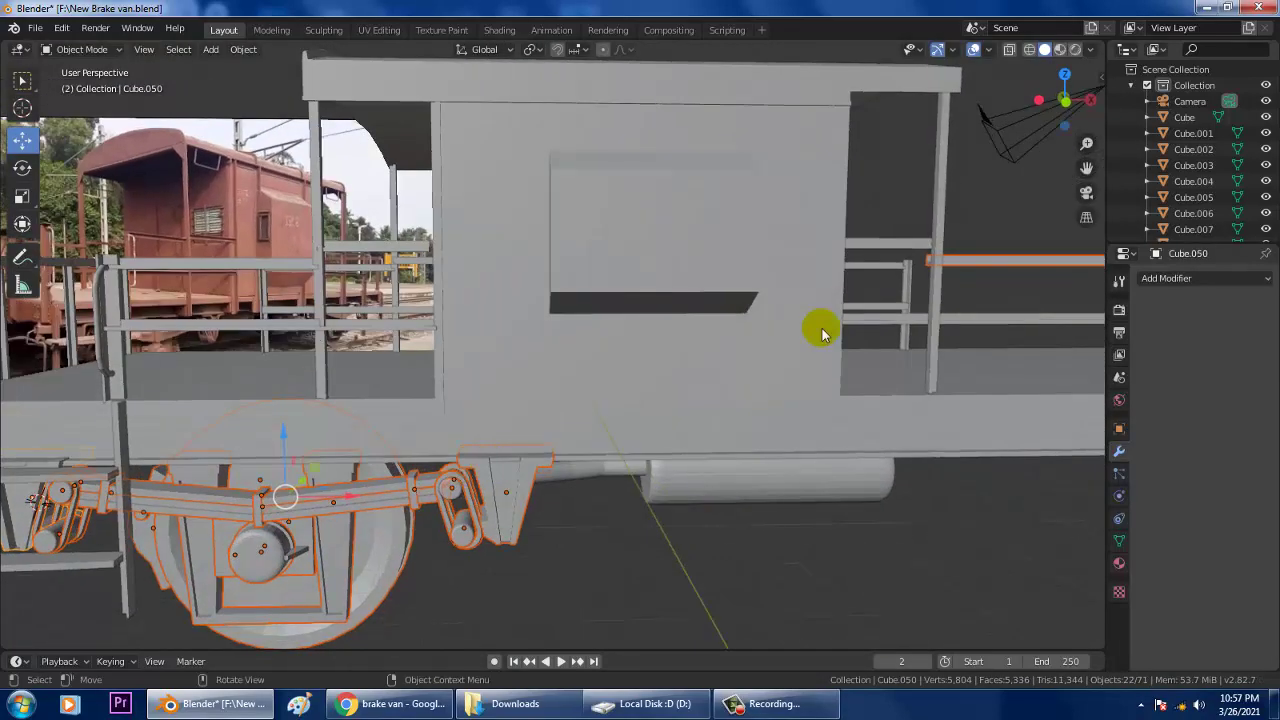
left_click(984, 262, "shift")
middle_click_drag(612, 440, 682, 354)
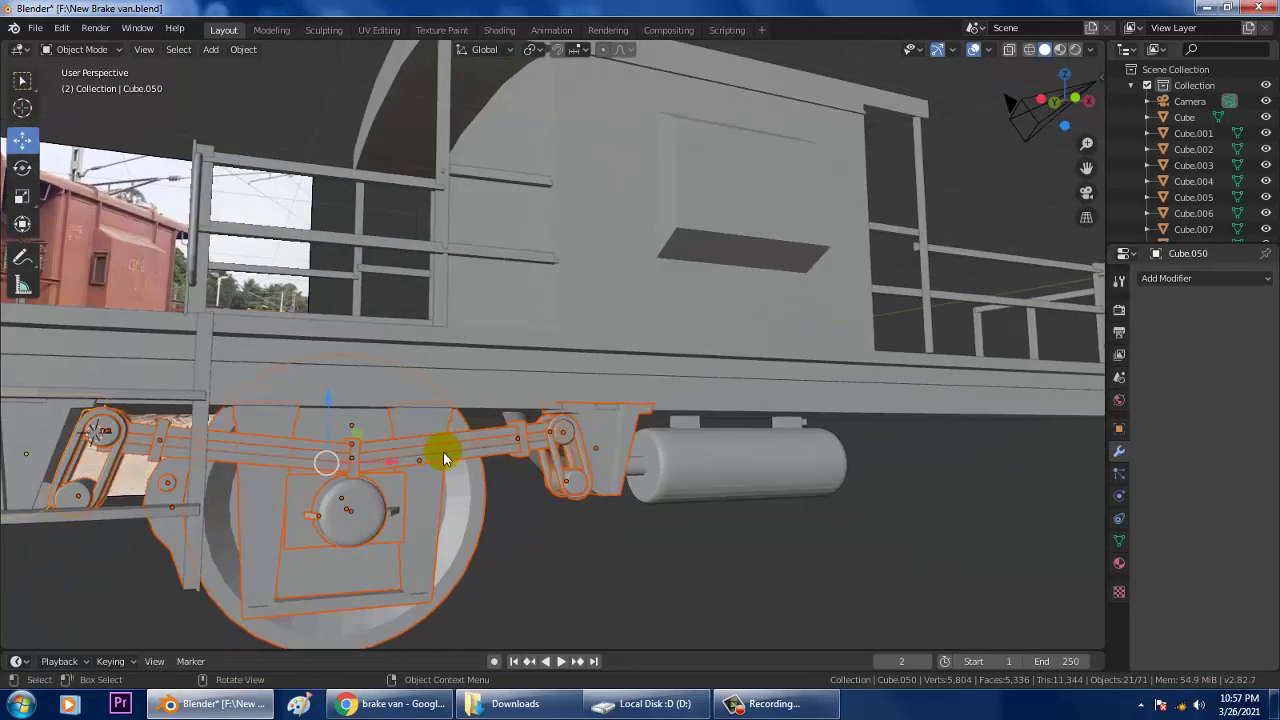
Step: Try to move the selected wheel assembly along X to check for missing parts
scroll(460, 457, "up", 2)
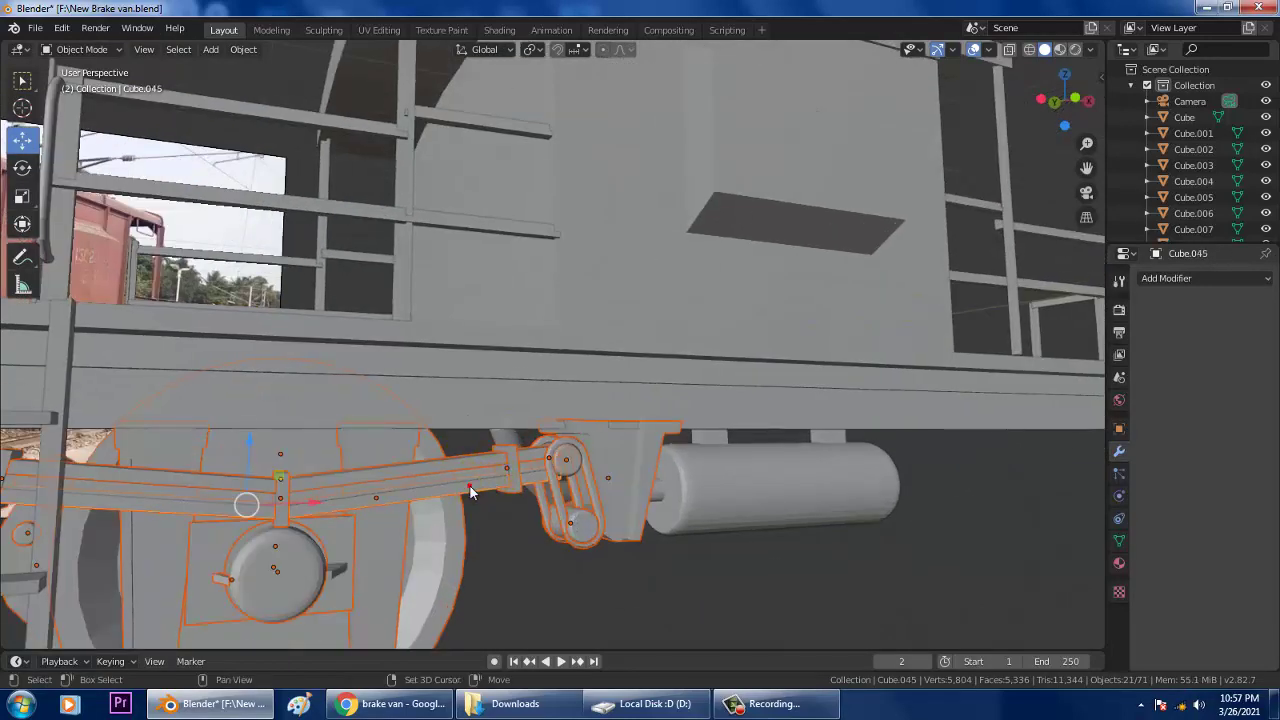
left_click(430, 499, "shift")
middle_click_drag(493, 515, 441, 513)
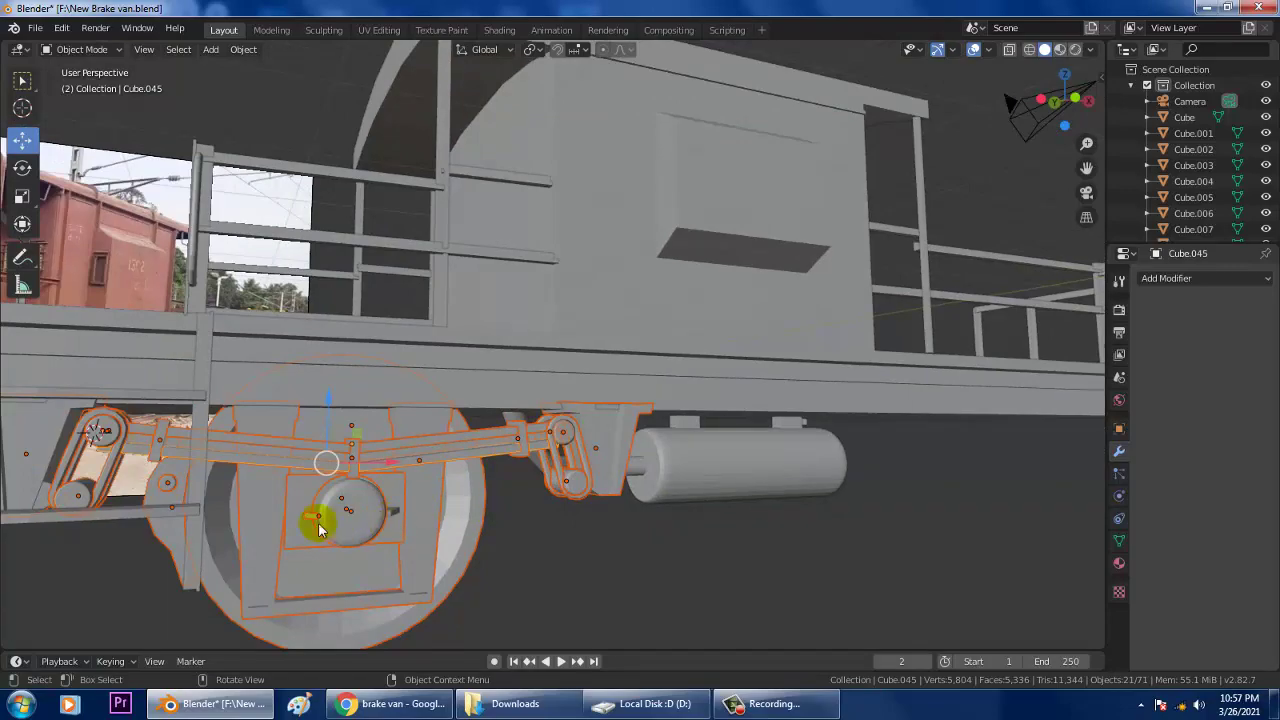
middle_click_drag(318, 530, 397, 457)
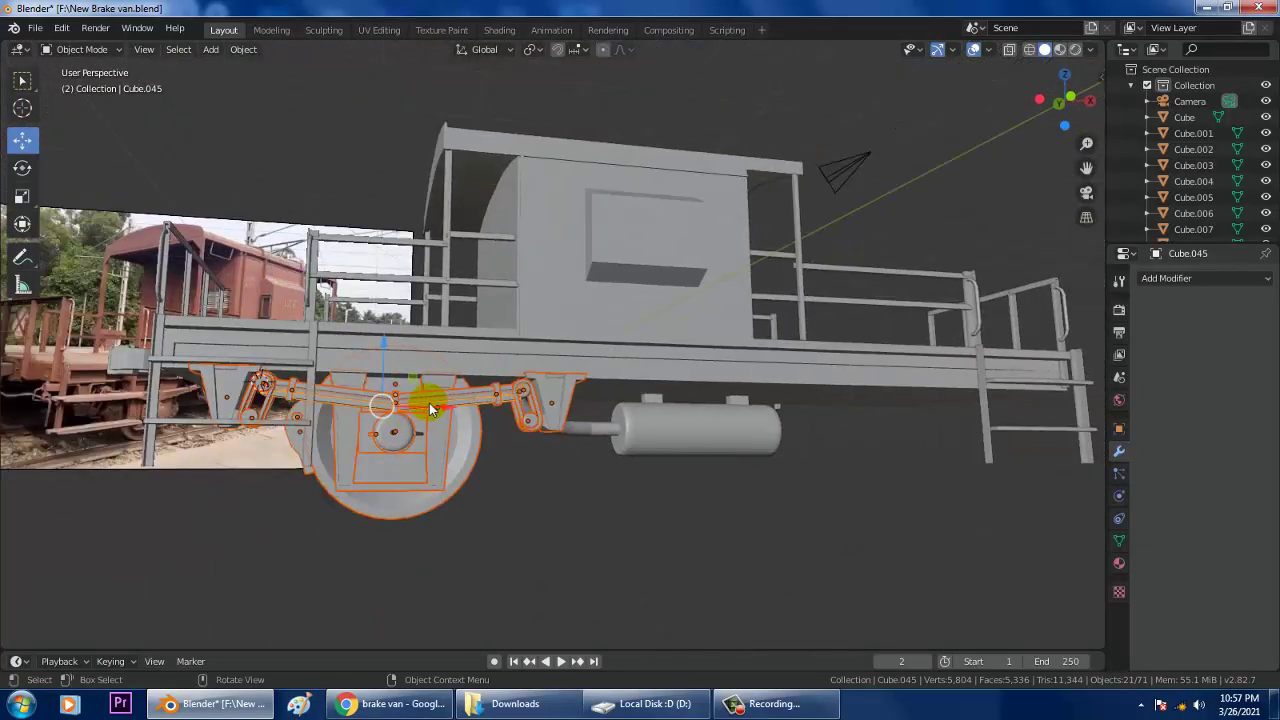
left_click_drag(437, 413, 134, 420)
scroll(468, 420, "up", 5)
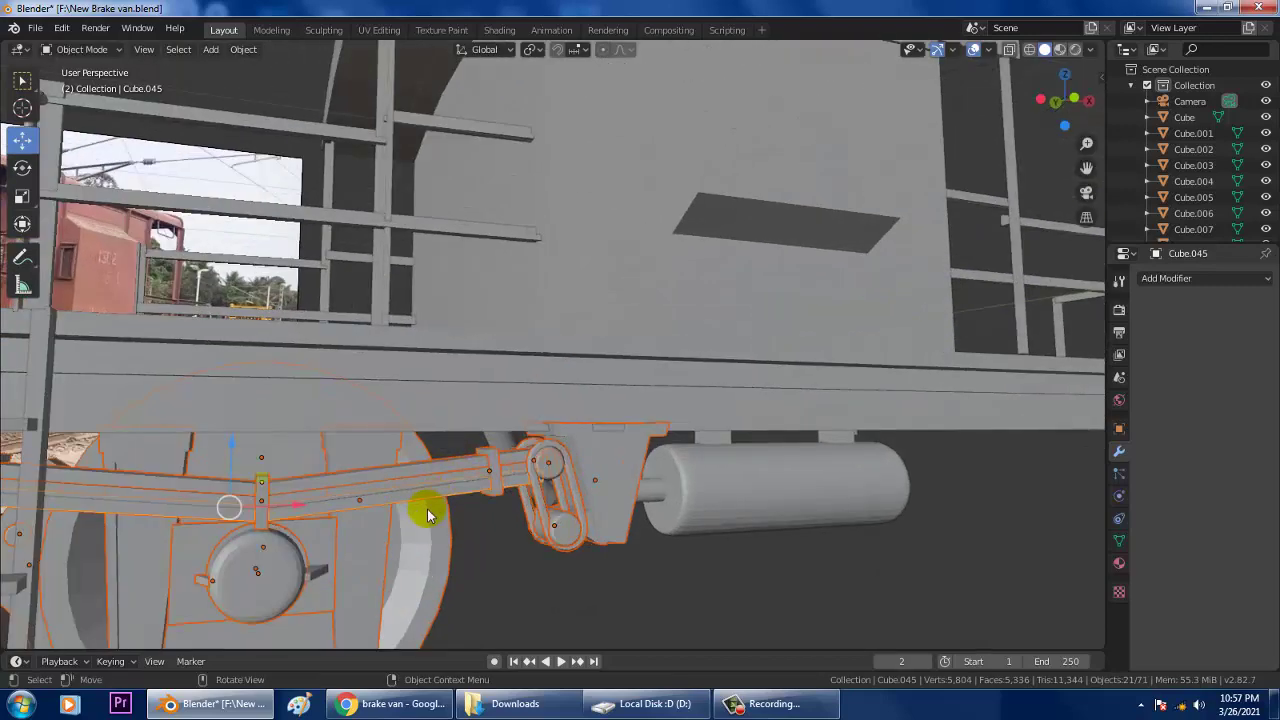
Step: Add the missing spring leaf to the wheel assembly selection, and undo a trial move of -2.6 m along X
left_click(371, 485, "shift")
middle_click_drag(371, 485, 405, 495)
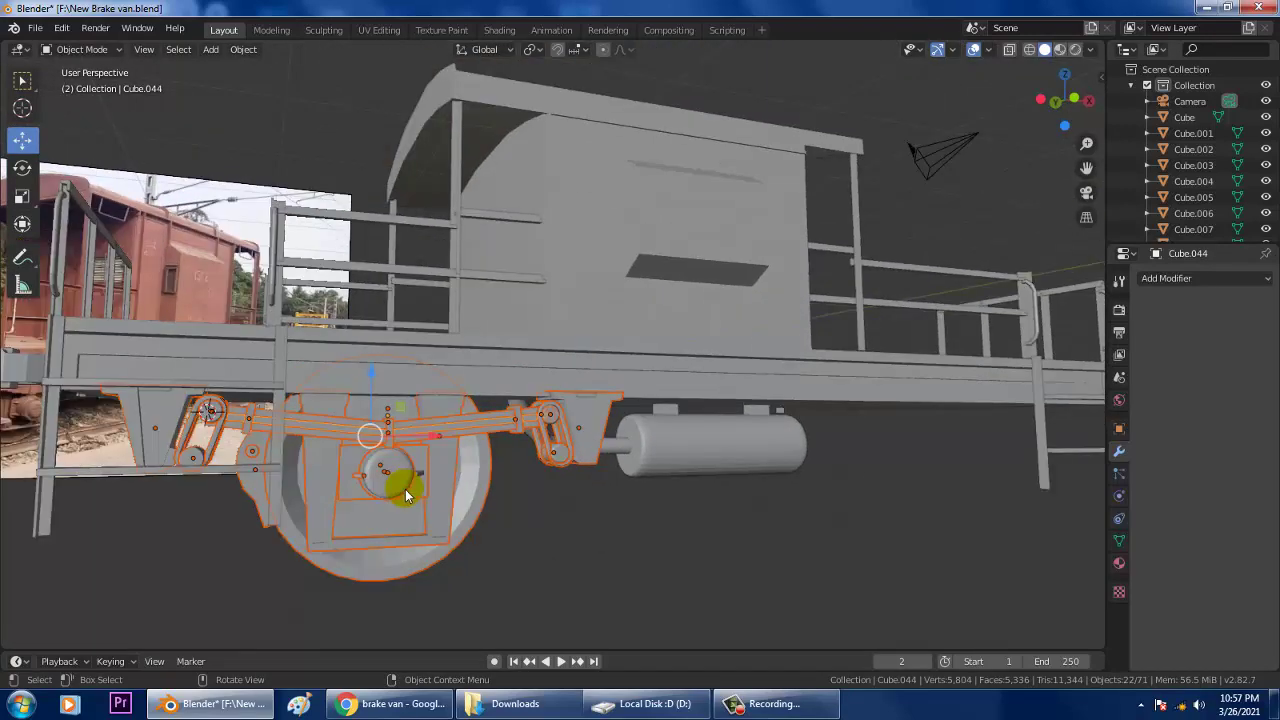
left_click_drag(428, 443, 301, 438)
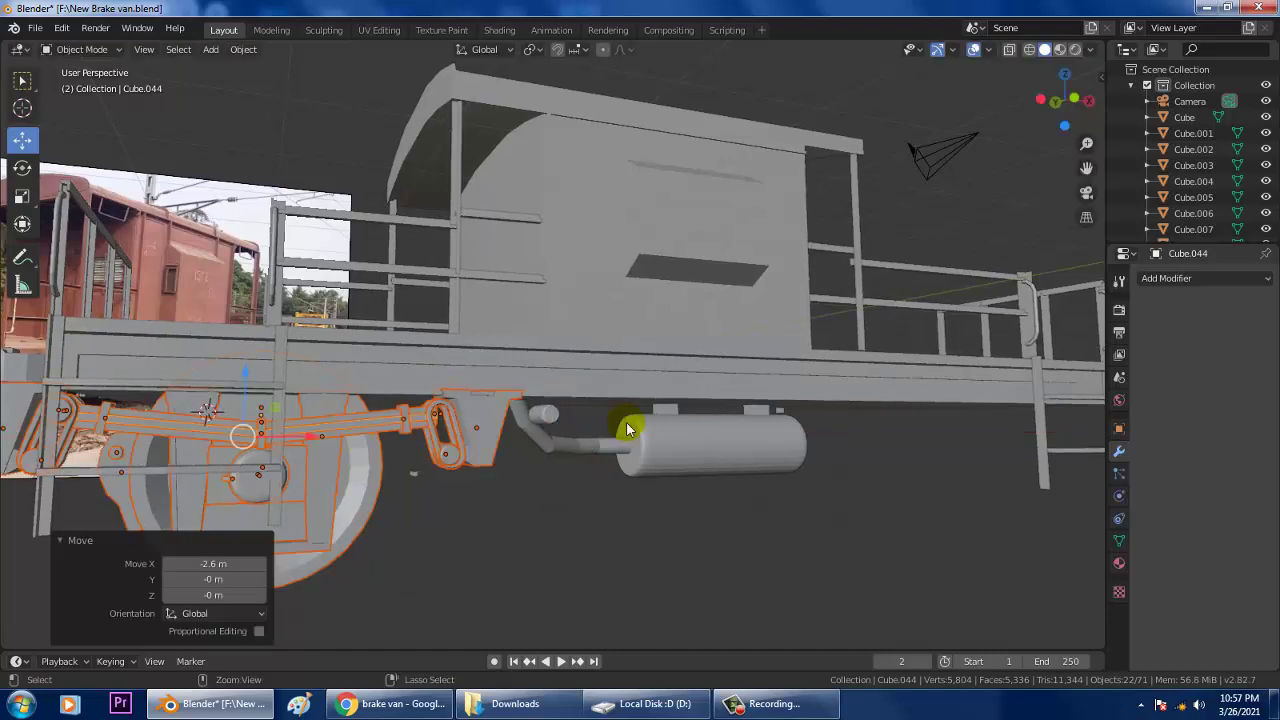
key("ctrl+z")
Step: Duplicate the complete wheel assembly and move the copy 17.2 m and then -0.594 m along X under the lengthened platform
scroll(571, 413, "up", 2)
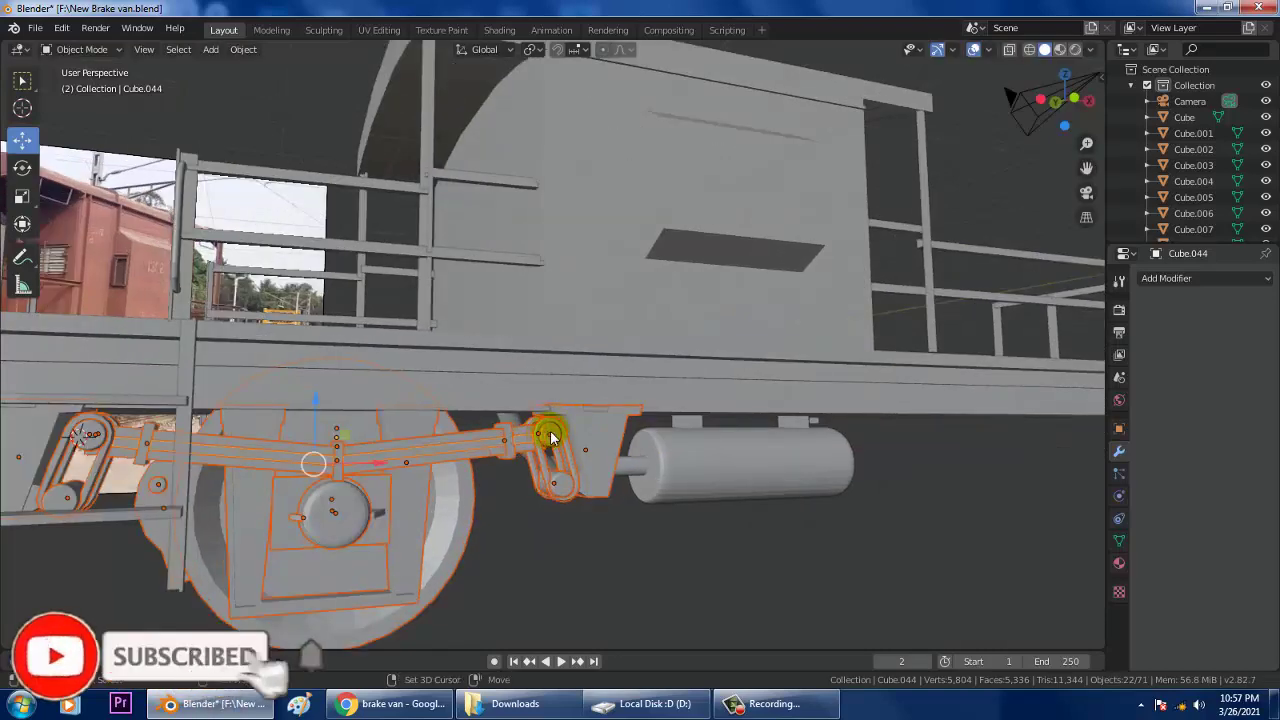
middle_click_drag(563, 437, 633, 502)
scroll(652, 493, "down", 3)
middle_click_drag(693, 433, 723, 457)
key("shift+d")
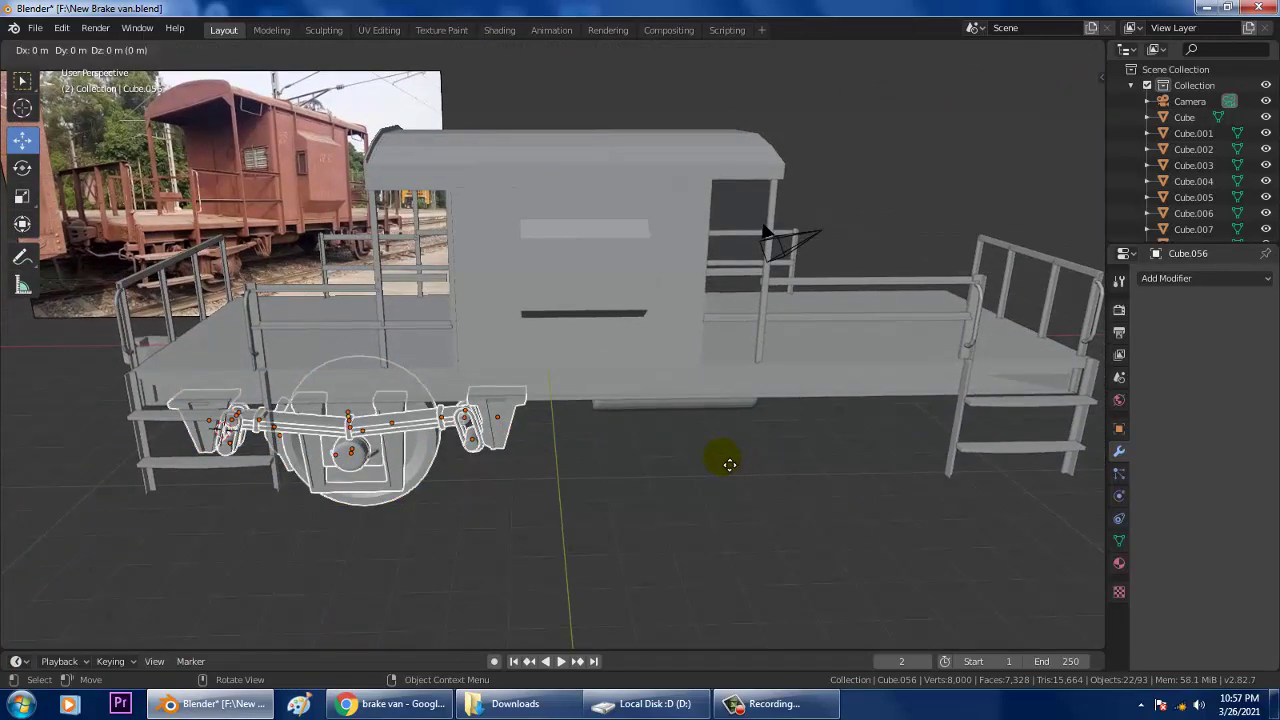
right_click(540, 420)
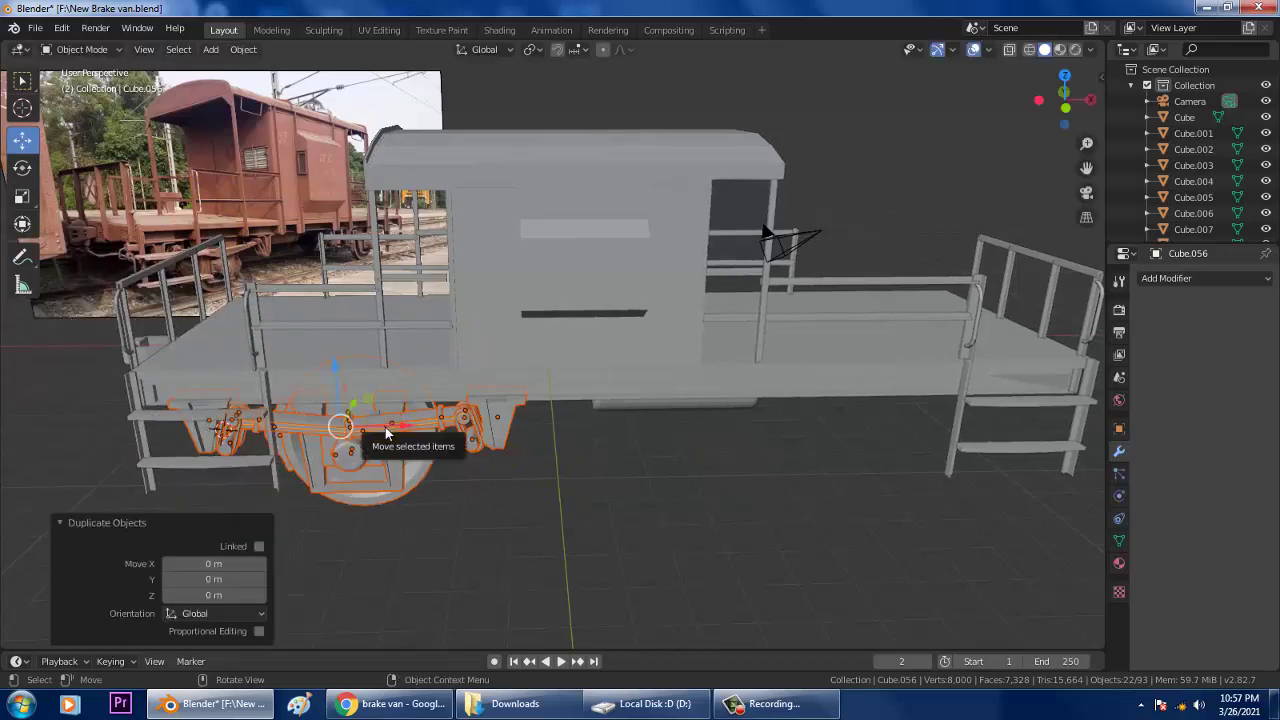
left_click_drag(396, 432, 918, 458)
middle_click_drag(738, 389, 840, 396)
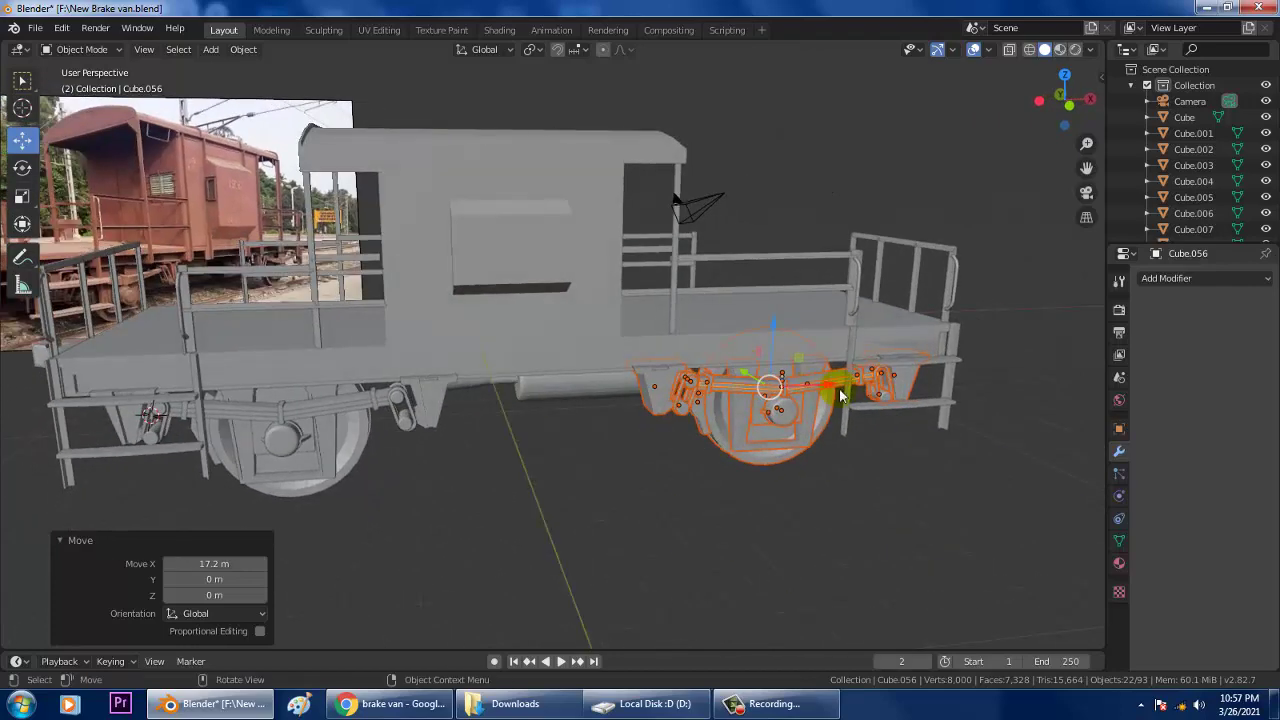
left_click_drag(823, 391, 806, 396)
Step: Nudge the copied wheel assembly slightly back toward the lengthened platform's end along X, and clear the selection
middle_click_drag(808, 396, 392, 382)
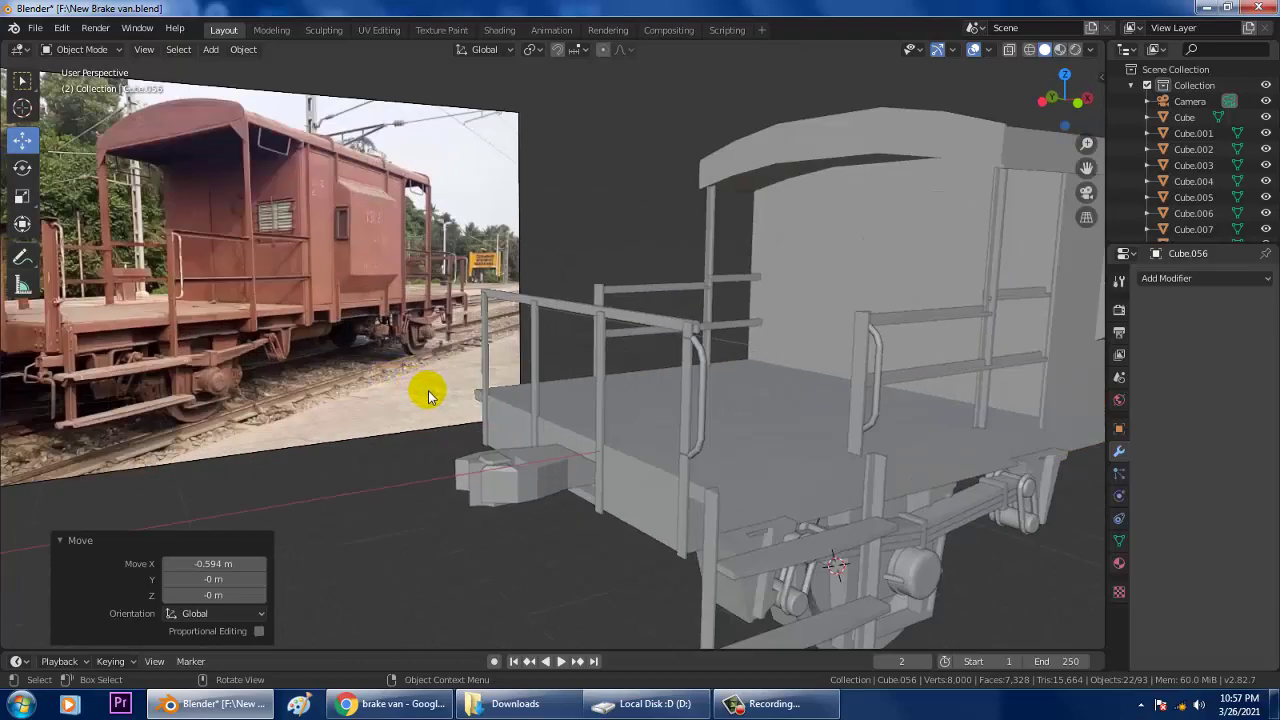
scroll(731, 417, "down", 5)
middle_click_drag(803, 418, 805, 423)
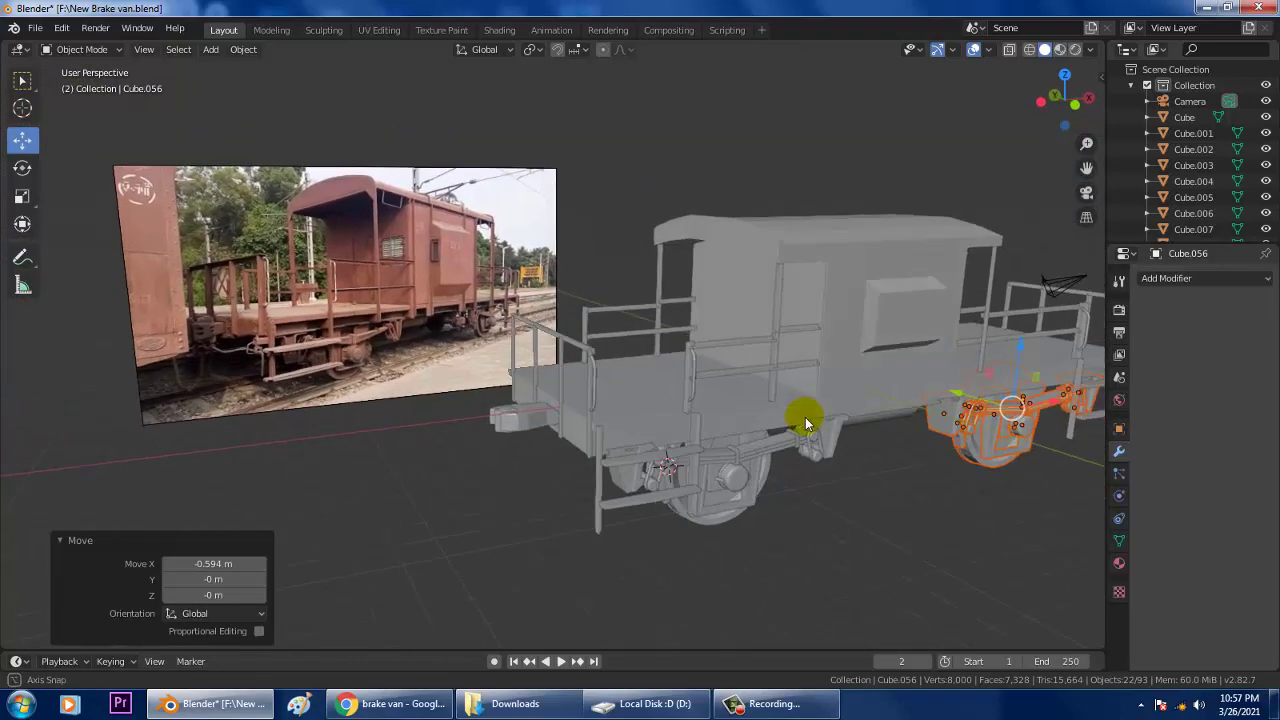
mouse_move(943, 409)
middle_mouse_down()
mouse_move(721, 369)
mouse_move(702, 392)
mouse_move(884, 432)
mouse_move(757, 394)
mouse_move(837, 420)
mouse_move(843, 443)
mouse_move(870, 440)
mouse_move(856, 432)
mouse_move(923, 397)
middle_mouse_up()
left_click_drag(843, 394, 866, 391)
middle_click_drag(866, 391, 609, 317)
left_click(871, 150)
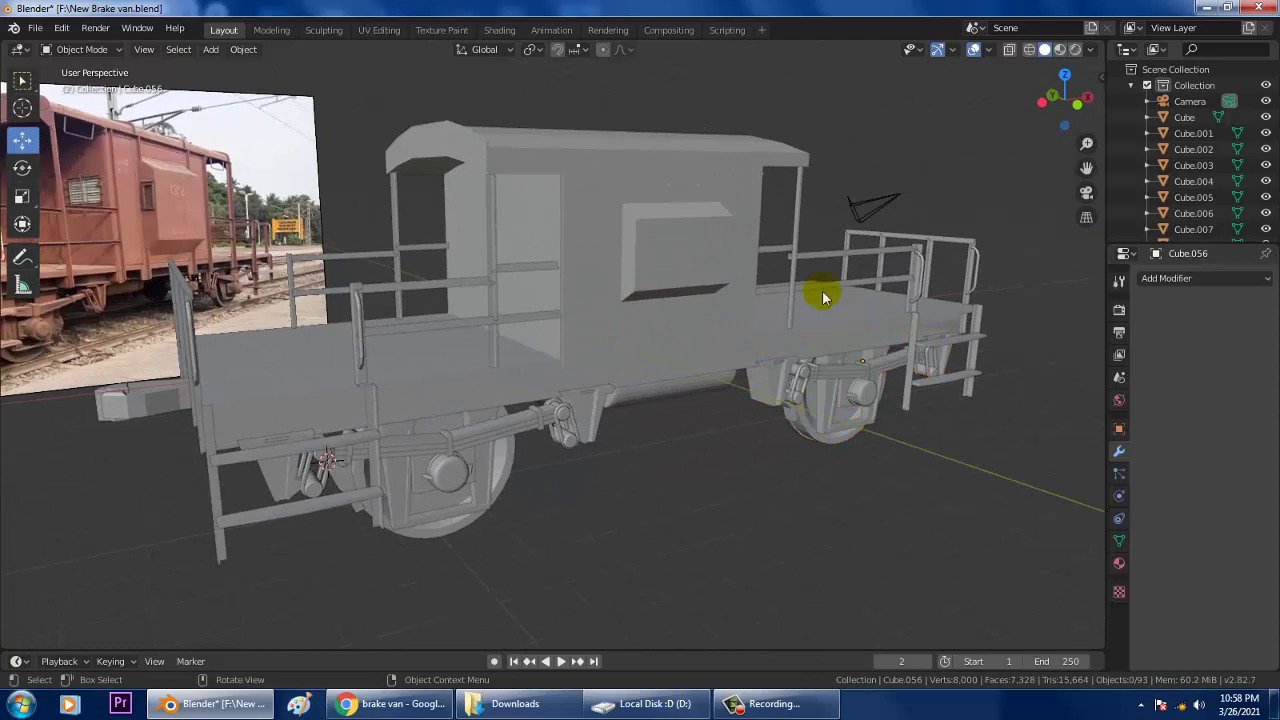
middle_click_drag(829, 309, 837, 309)
middle_click_drag(704, 313, 769, 350)
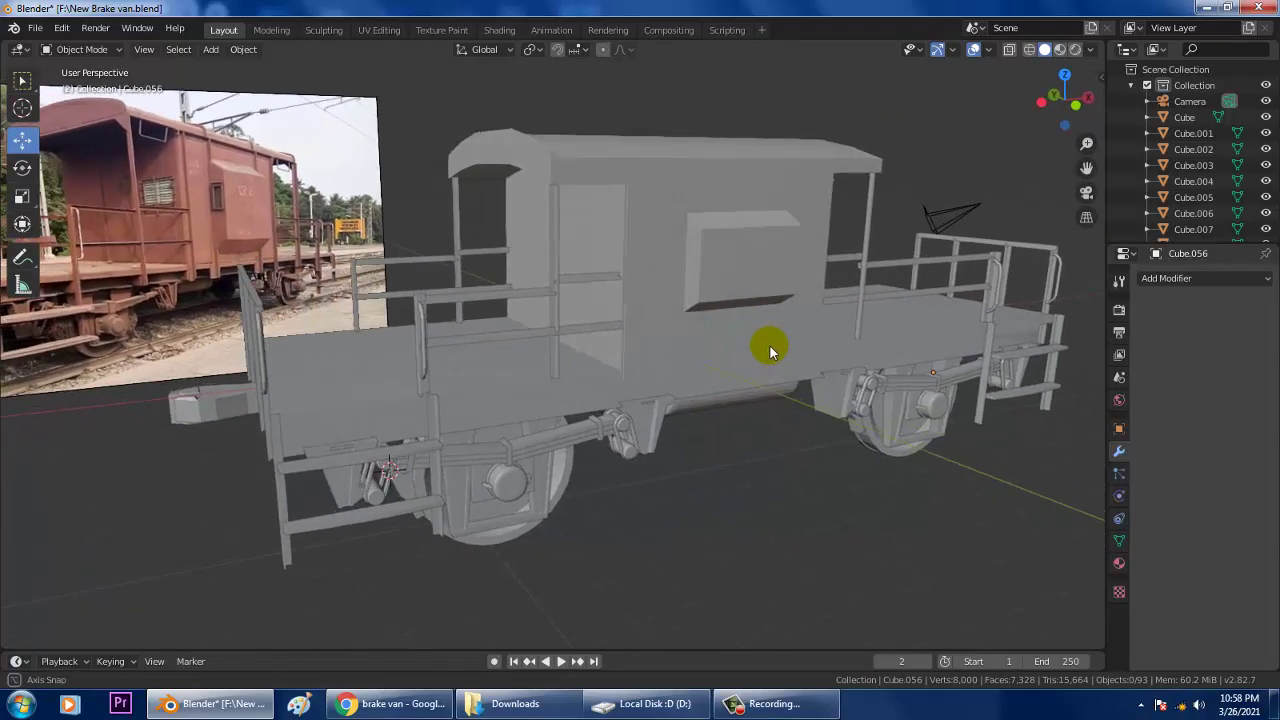